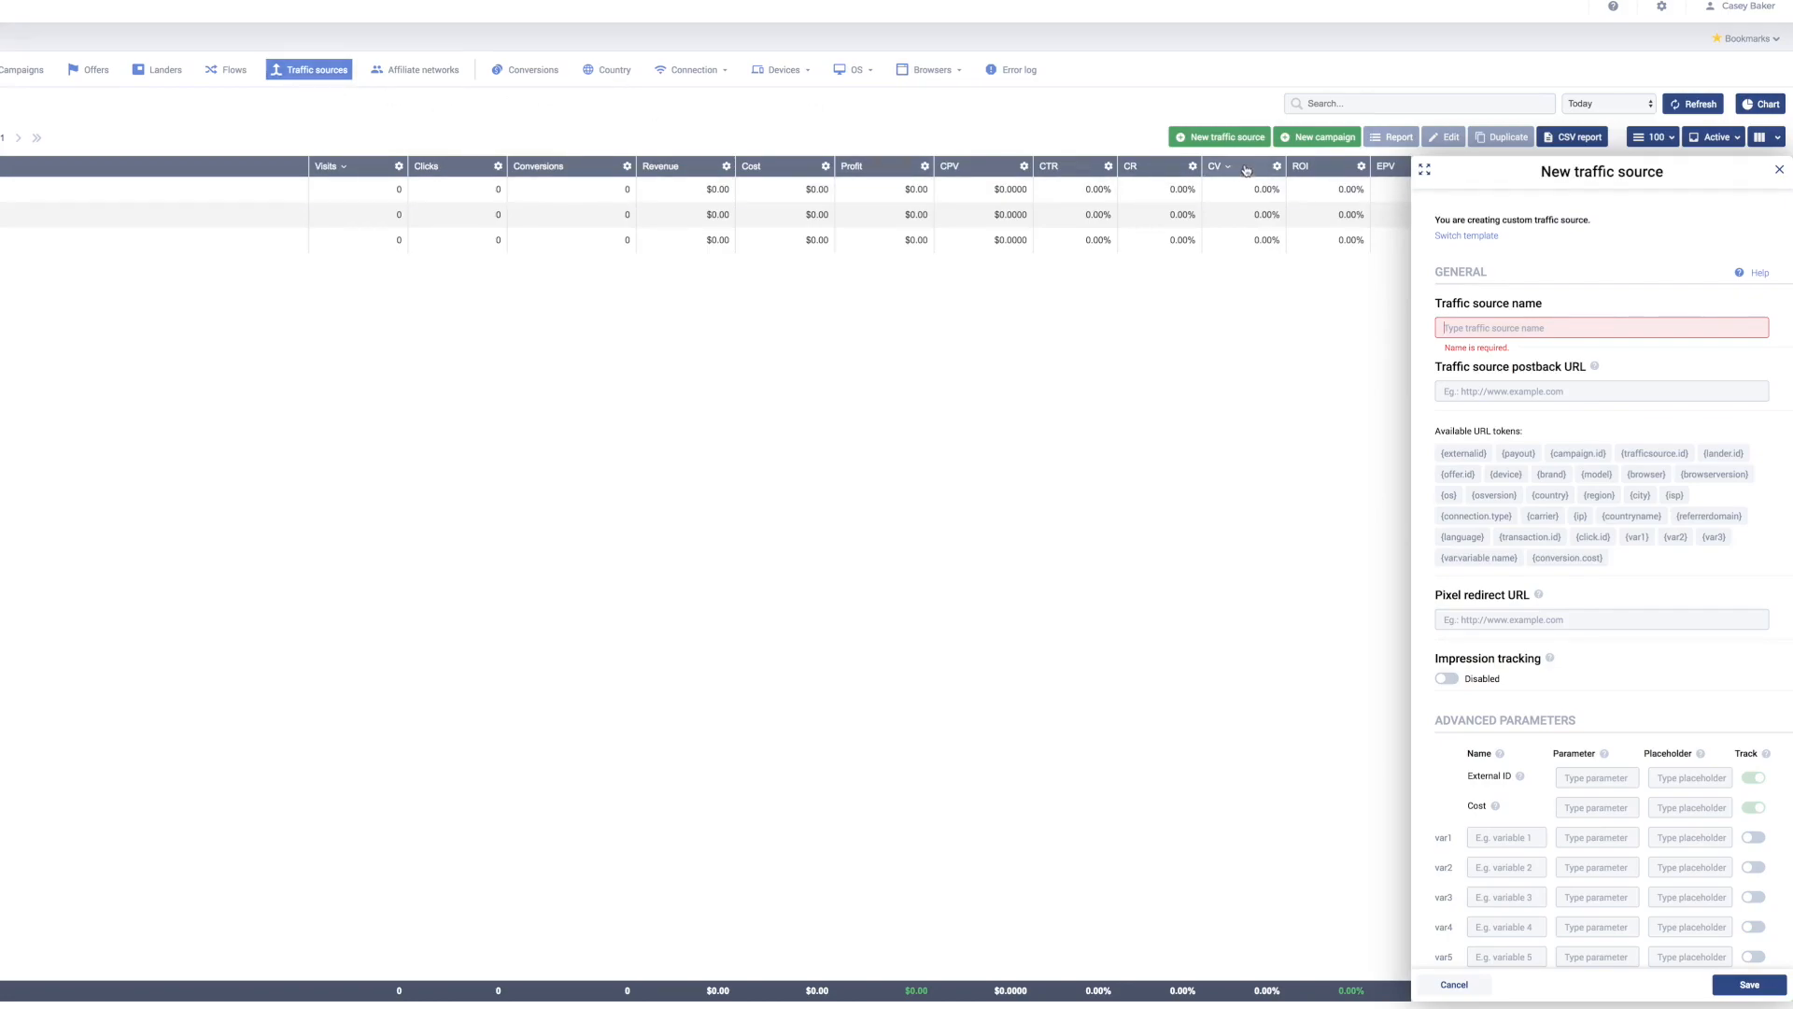
Step: Enter RevContent as the traffic source name, then select the var1 Name field
{"action": "left_click", "coordinate": [1507, 335]}
{"action": "type", "text": "RevContent"}
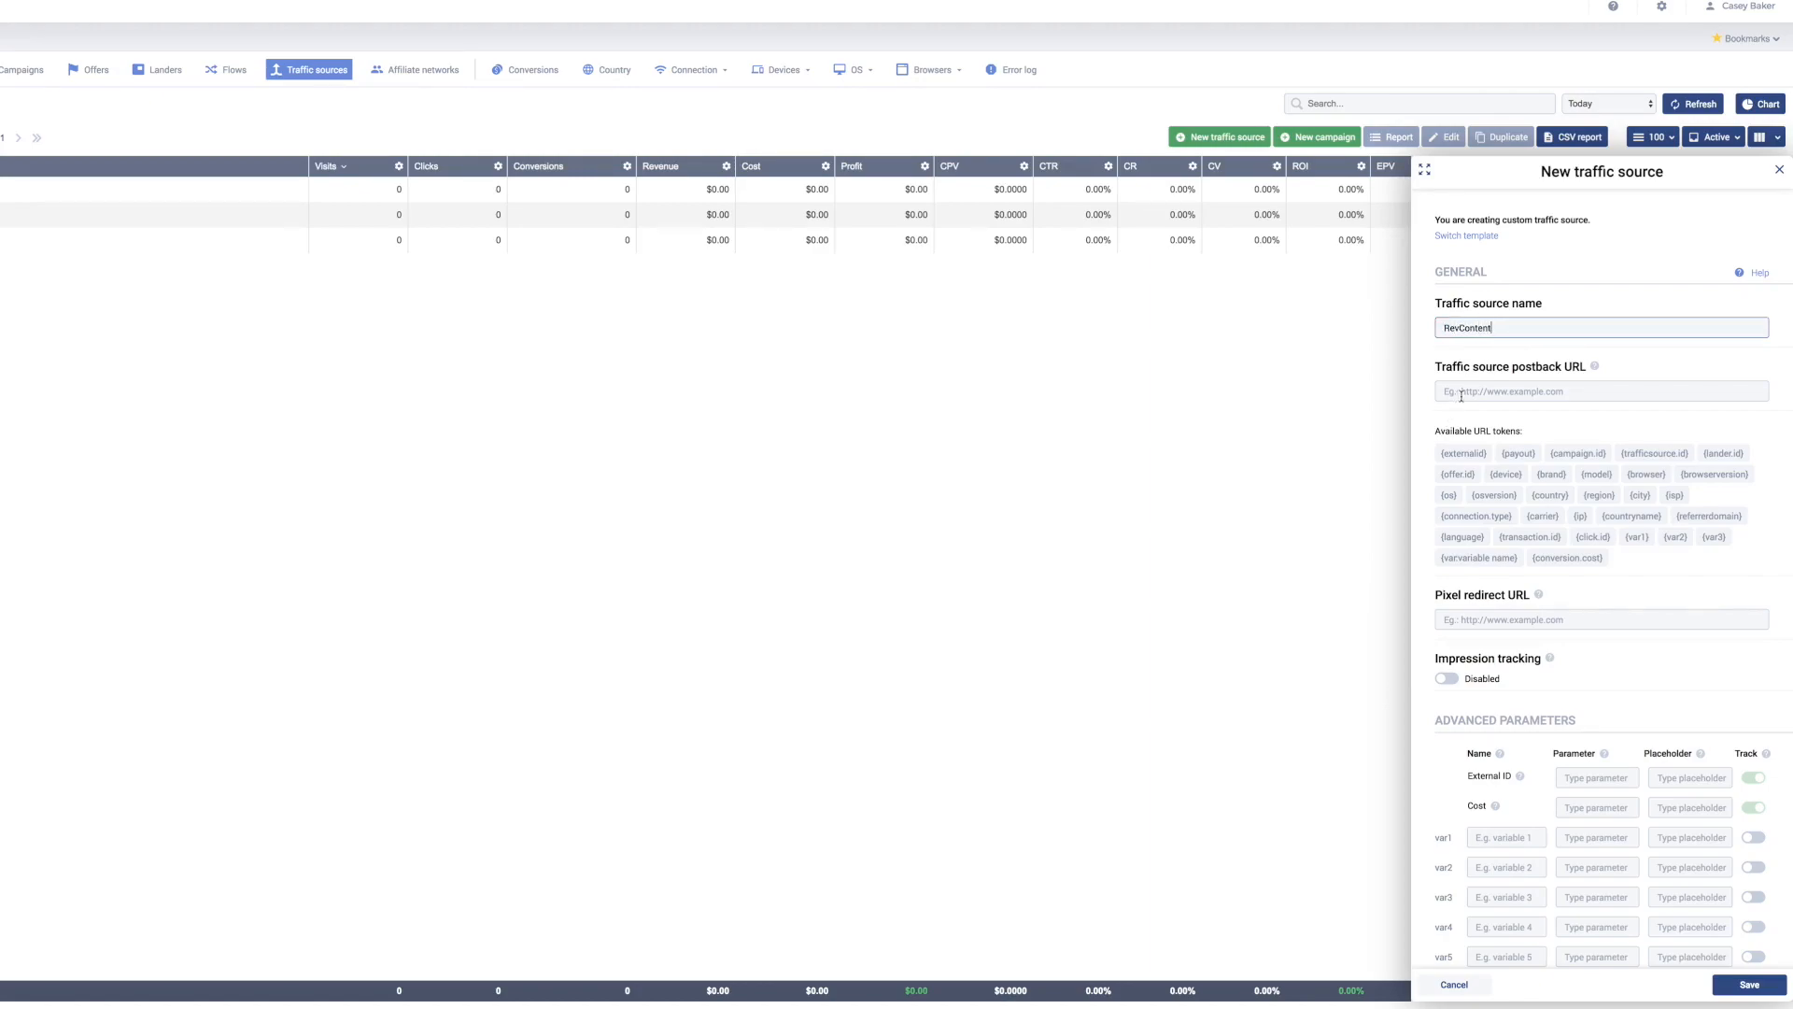
{"action": "scroll", "coordinate": [1633, 411], "scroll_direction": "down", "scroll_amount": 2}
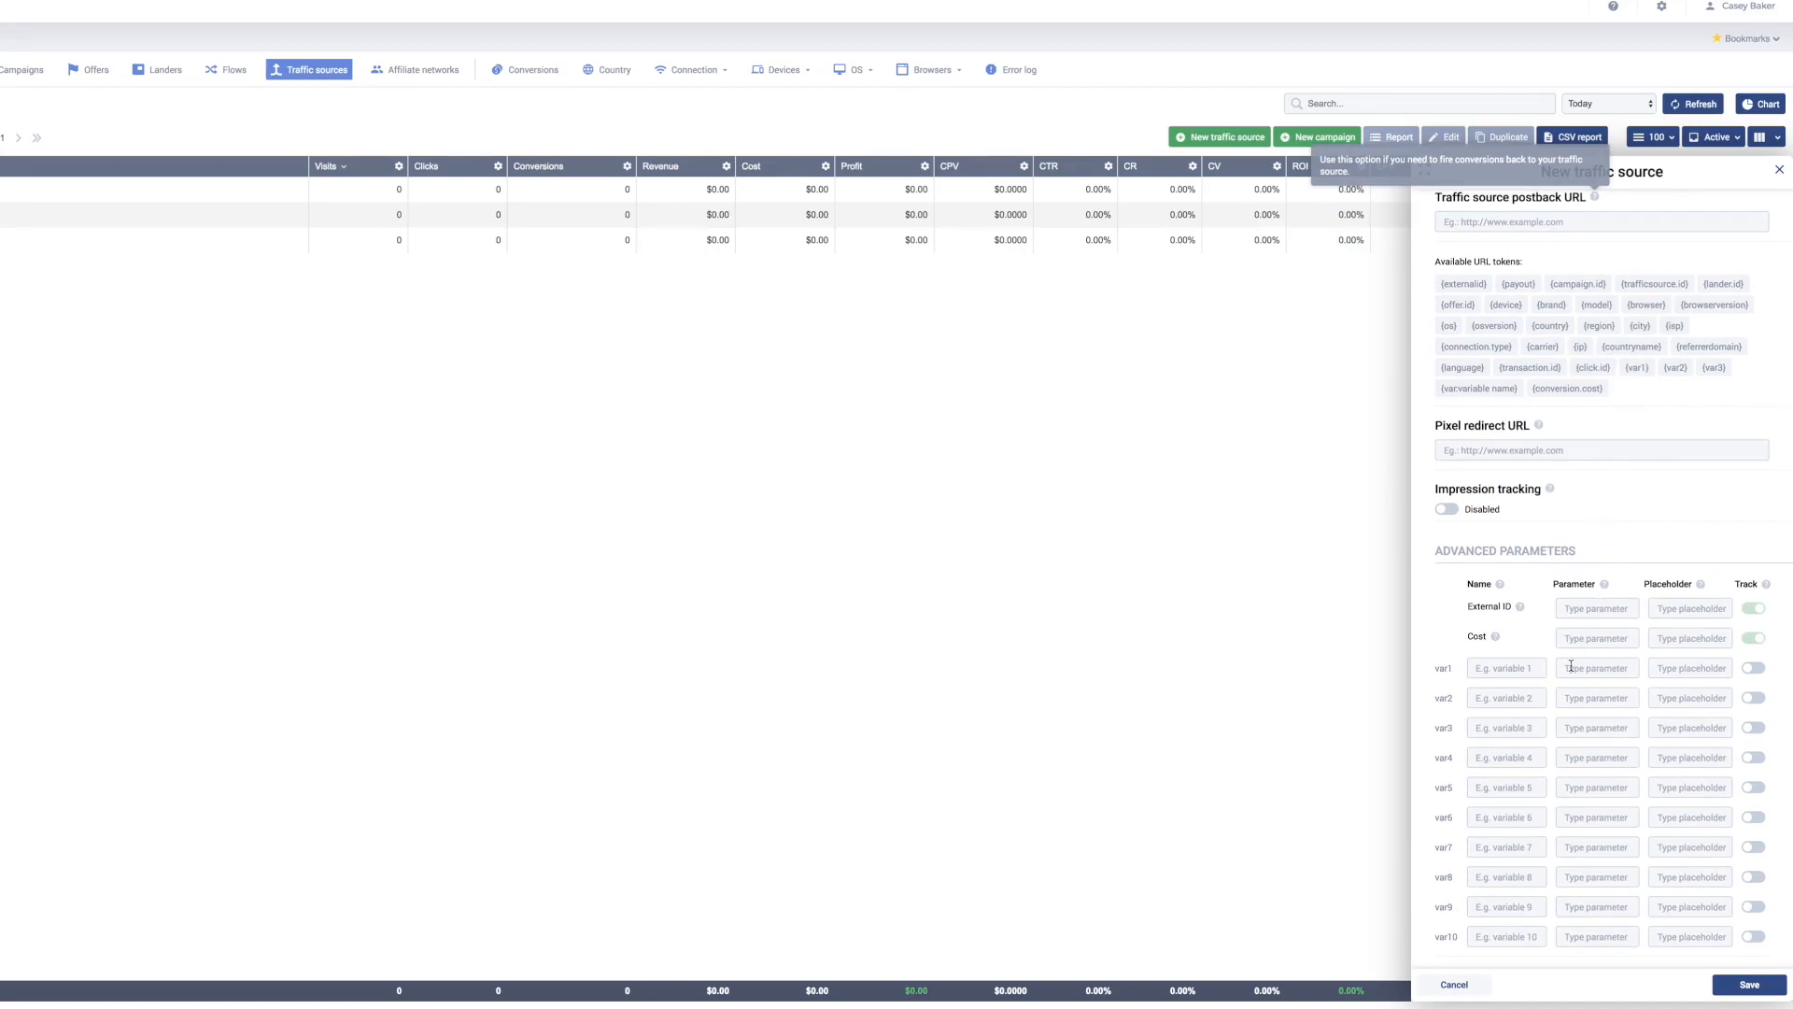
{"action": "left_click", "coordinate": [1491, 672]}
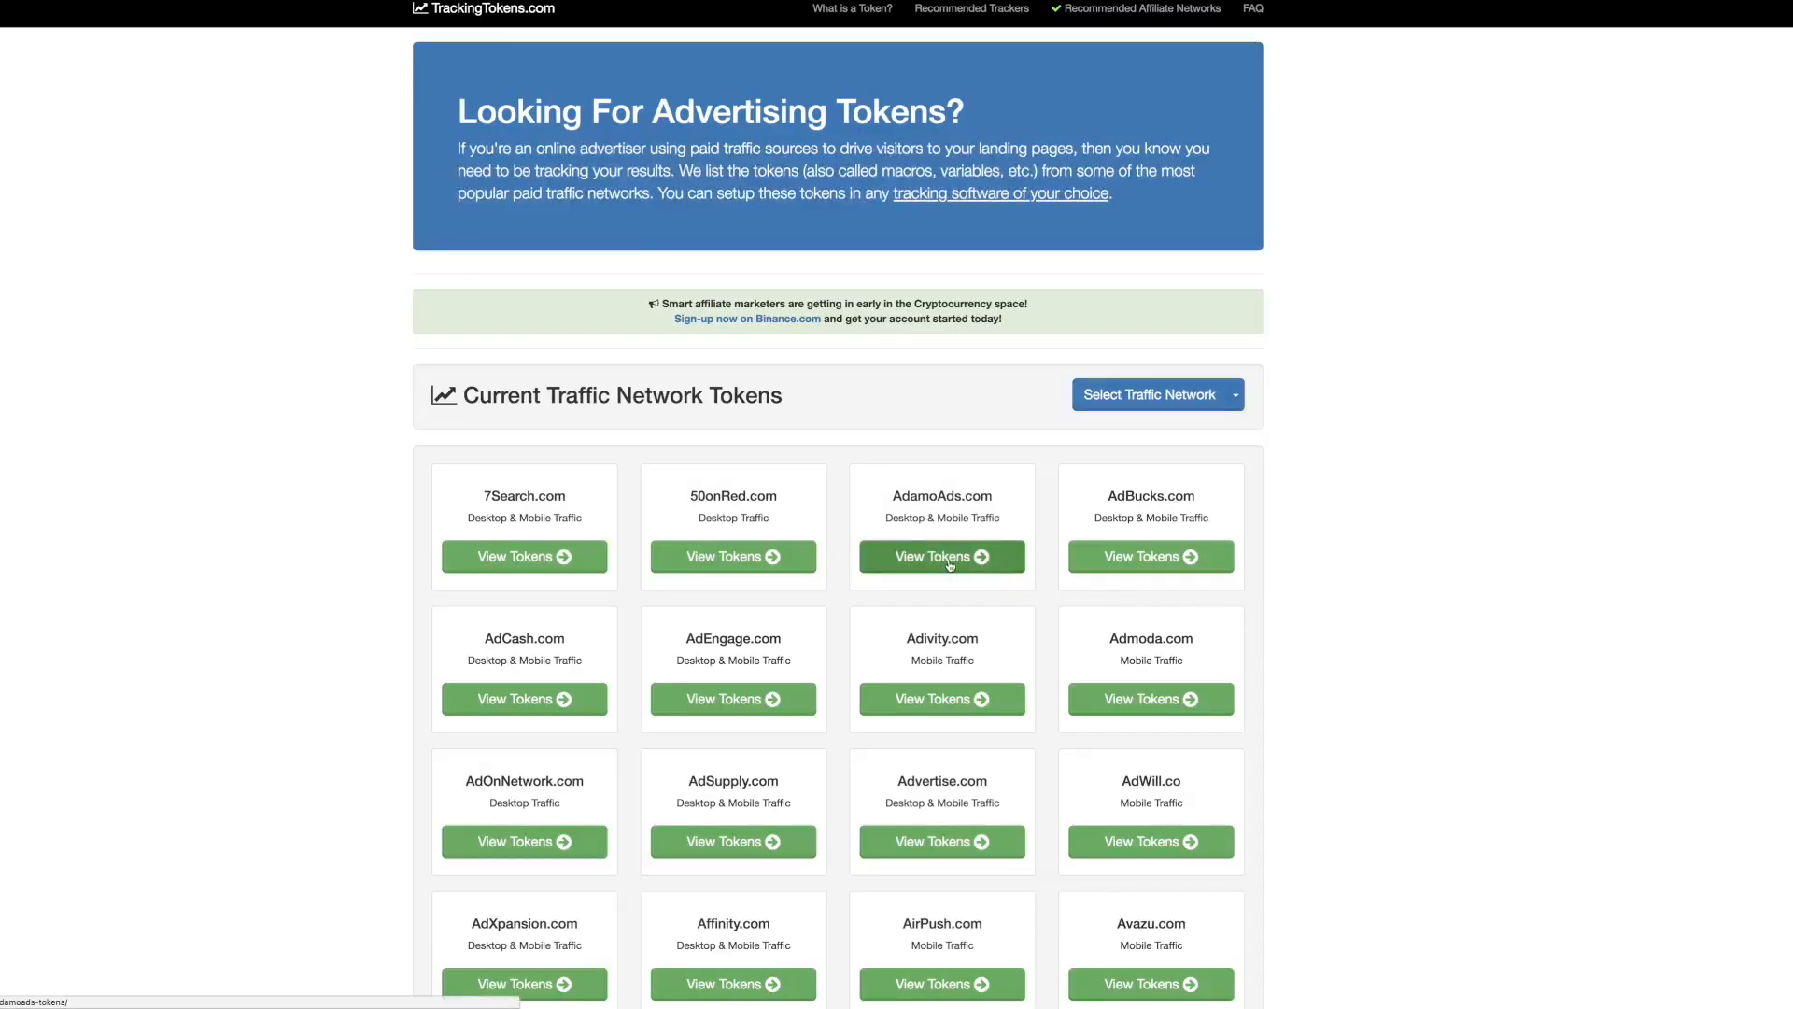
Step: Open RevContent.com's tracking tokens on TrackingTokens.com and copy the {content_id} token
{"action": "scroll", "coordinate": [950, 565], "scroll_direction": "down", "scroll_amount": 10}
{"action": "scroll", "coordinate": [950, 565], "scroll_direction": "down", "scroll_amount": 8}
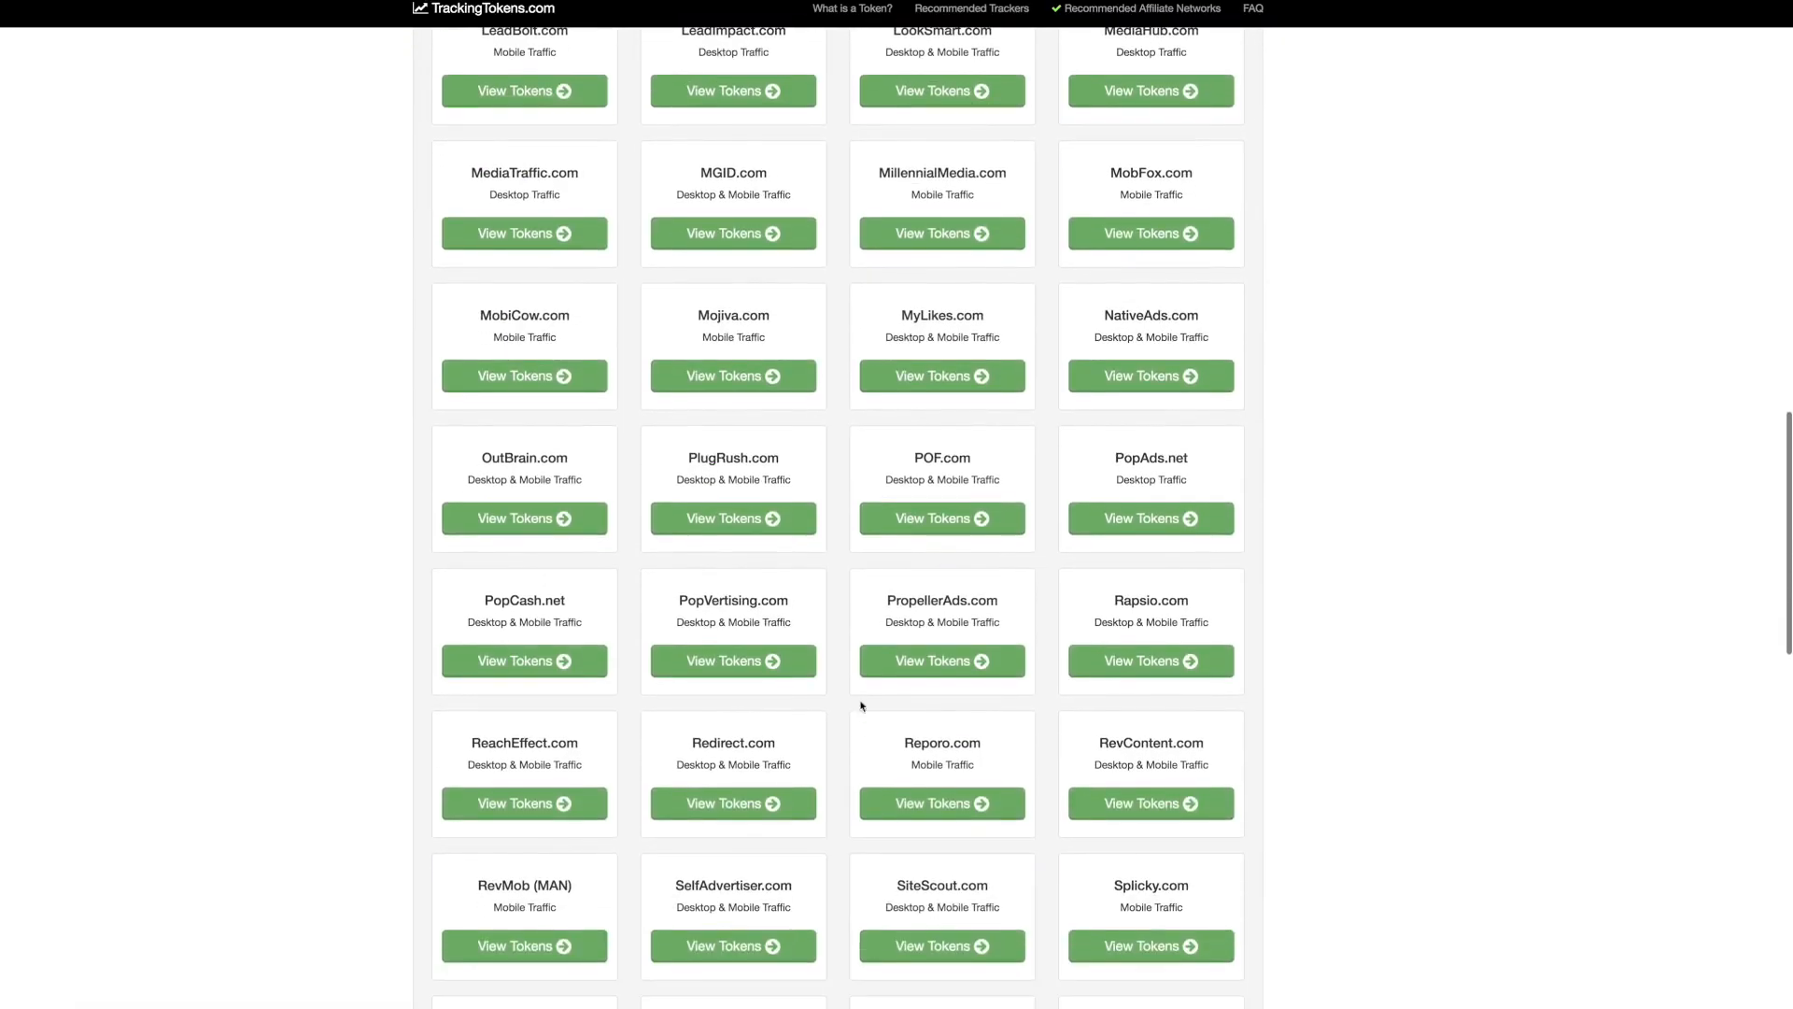
{"action": "left_click", "coordinate": [1119, 804]}
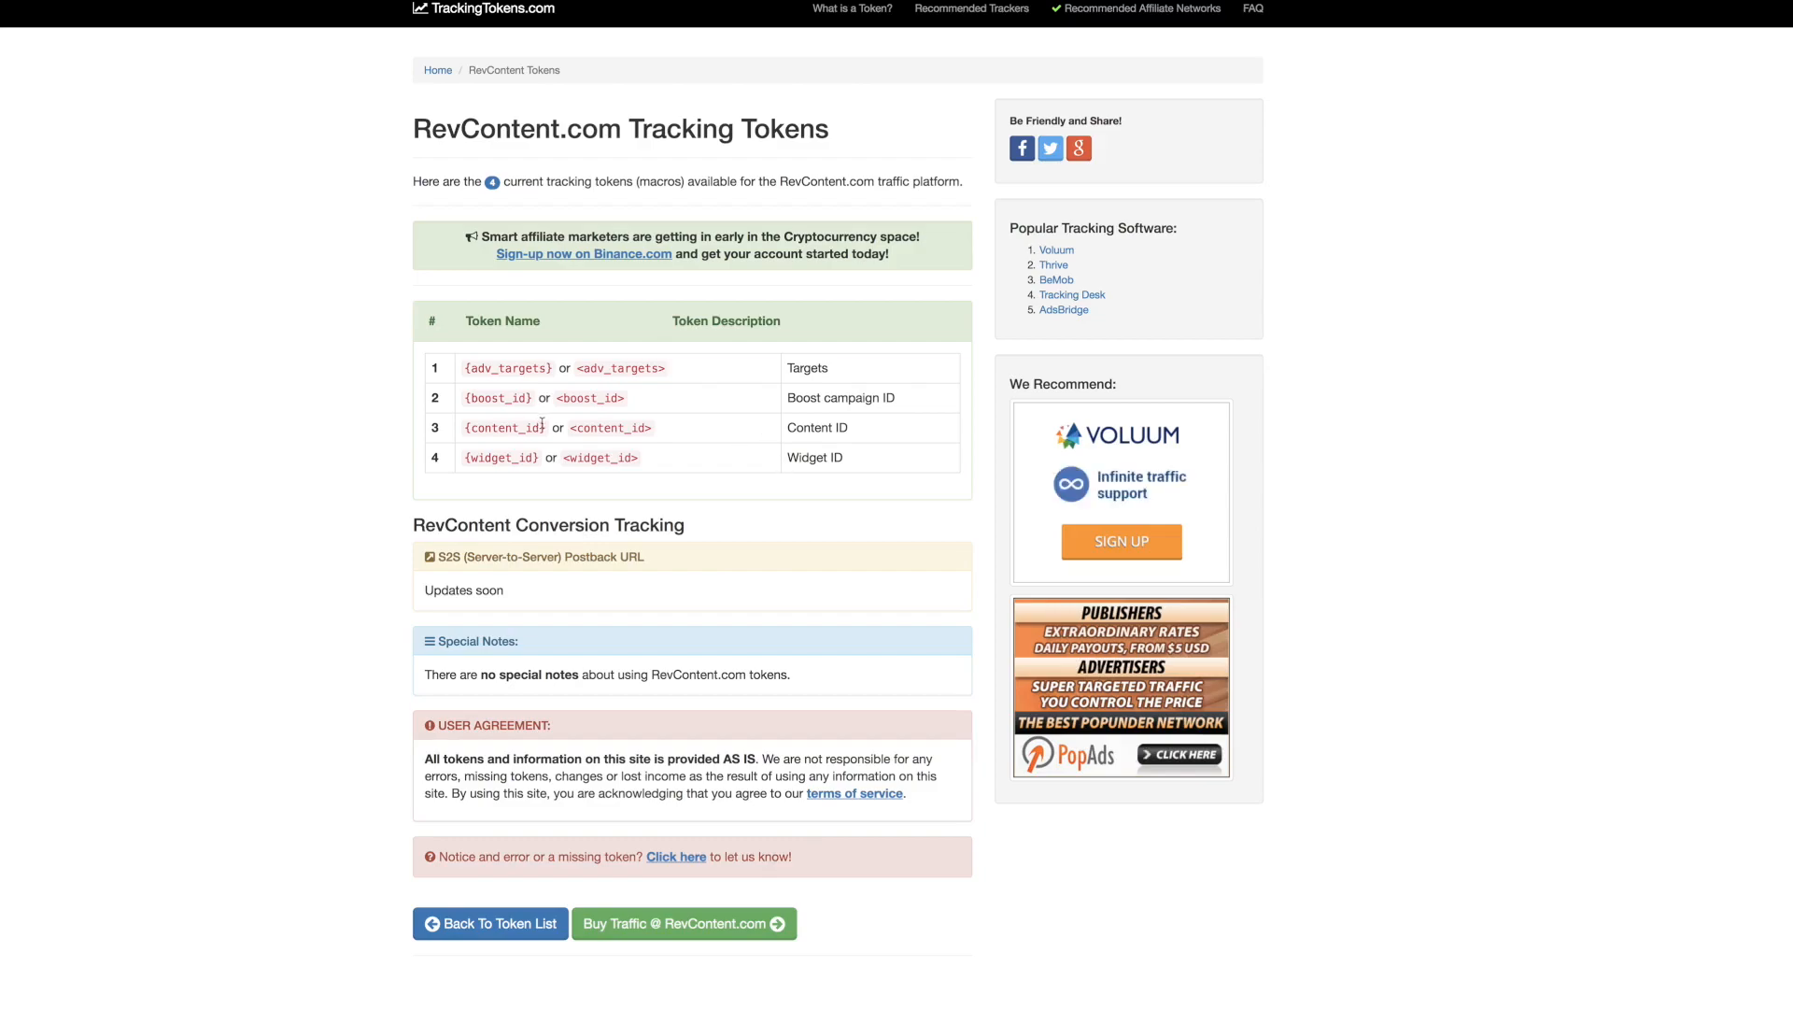
{"action": "left_click_drag", "start_coordinate": [548, 431], "coordinate": [463, 435]}
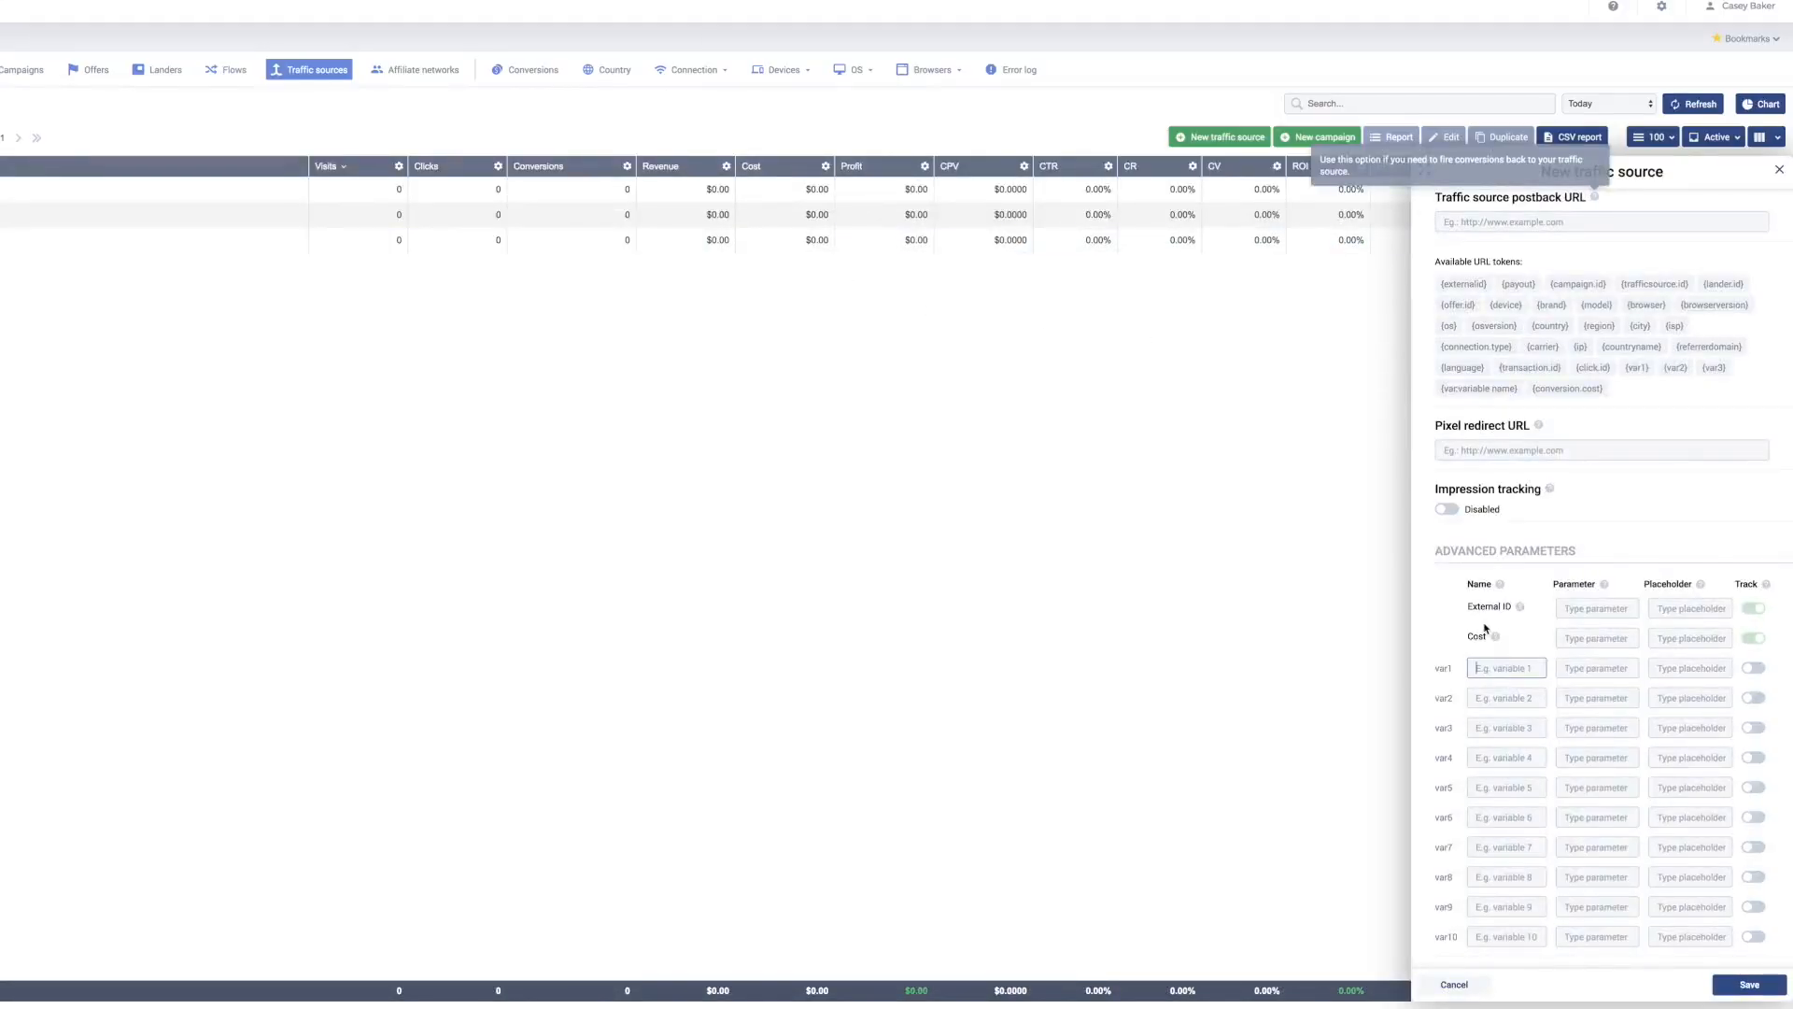
Step: Paste the token into var1 Name and delete the leading brace so it reads content_id
{"action": "type", "text": "{content_id}"}
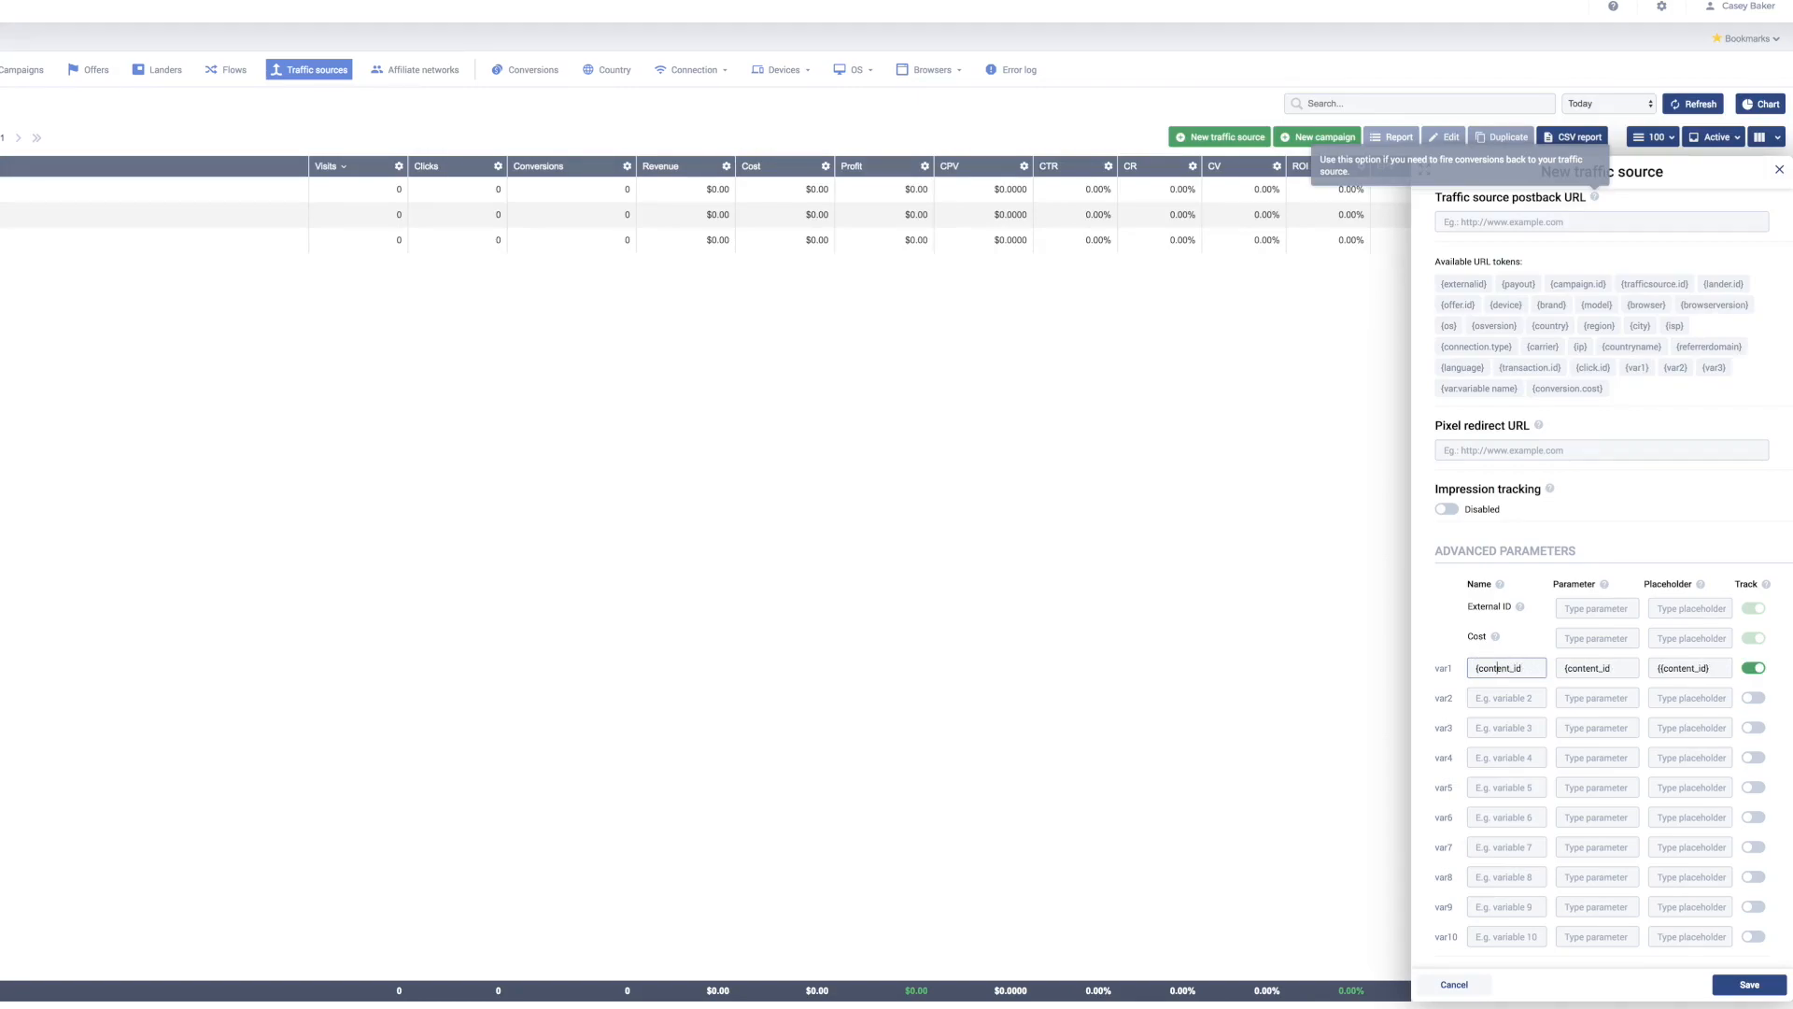
{"action": "left_click", "coordinate": [1477, 668]}
{"action": "key", "text": "BackSpace"}
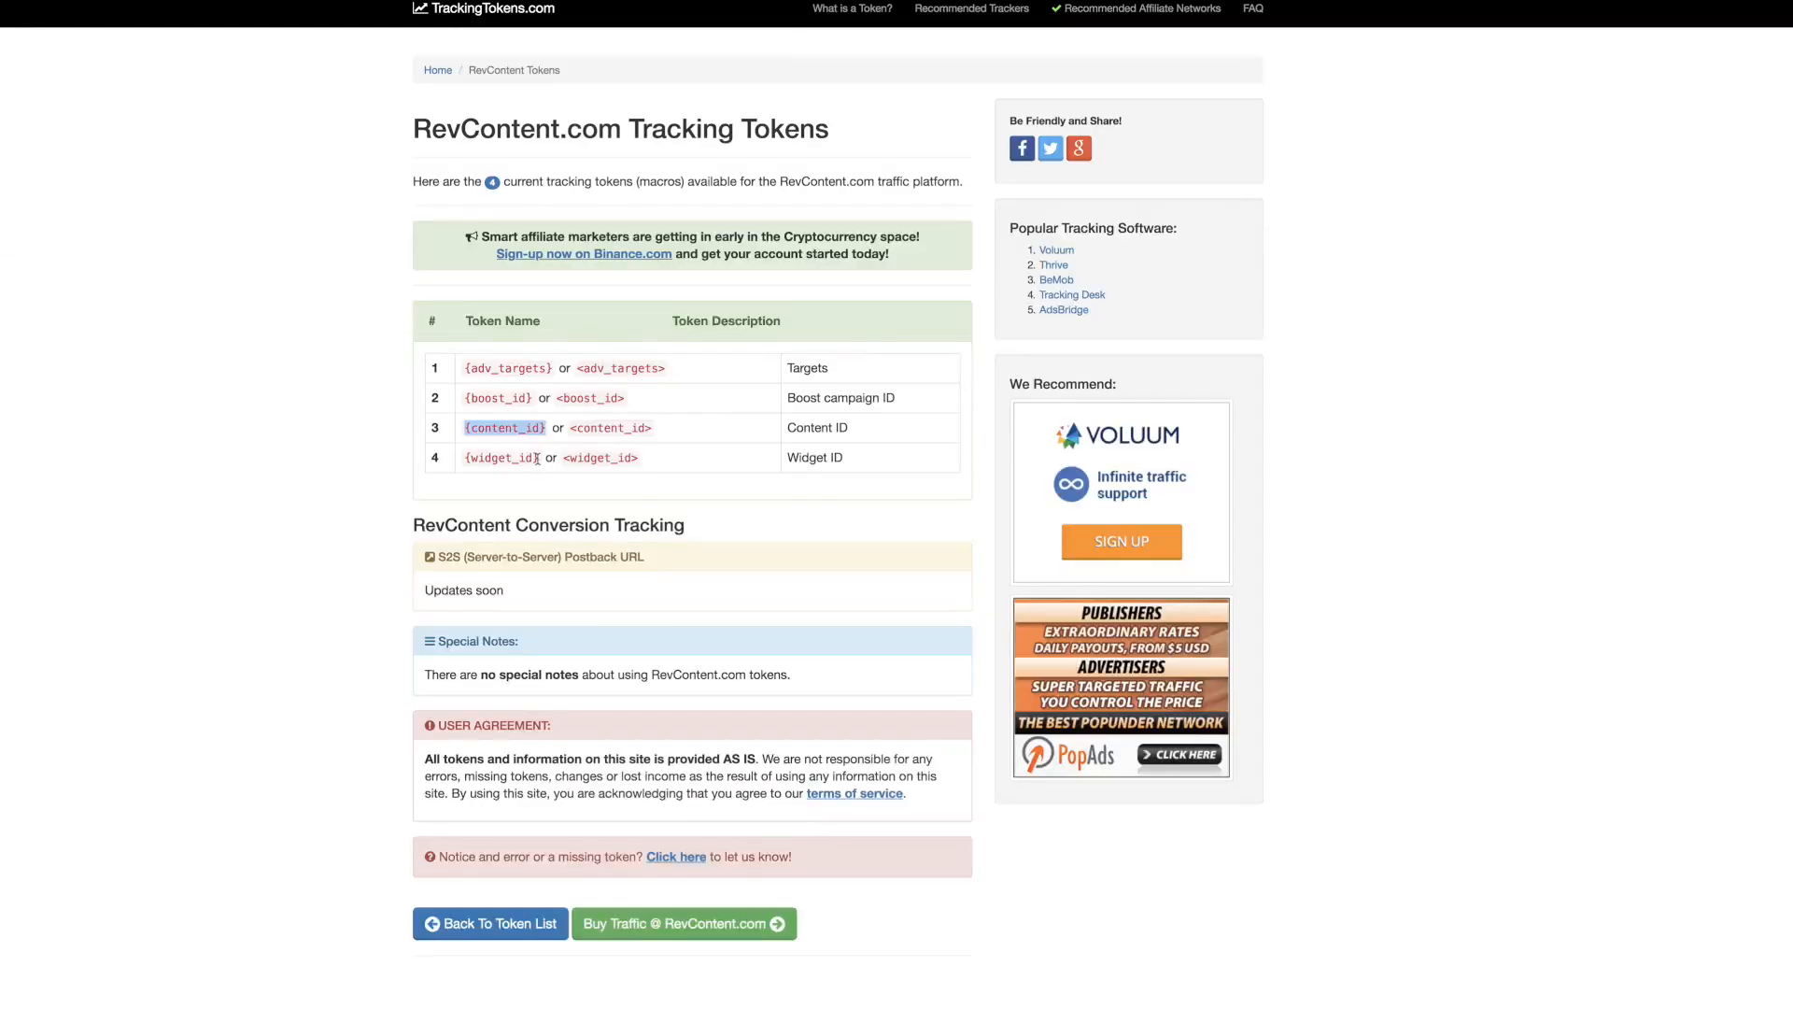
Step: Copy the {widget_id} token from TrackingTokens and paste it as the var2 name
{"action": "left_click", "coordinate": [535, 457]}
{"action": "left_click_drag", "start_coordinate": [534, 458], "coordinate": [465, 457]}
{"action": "key", "text": "ctrl+c"}
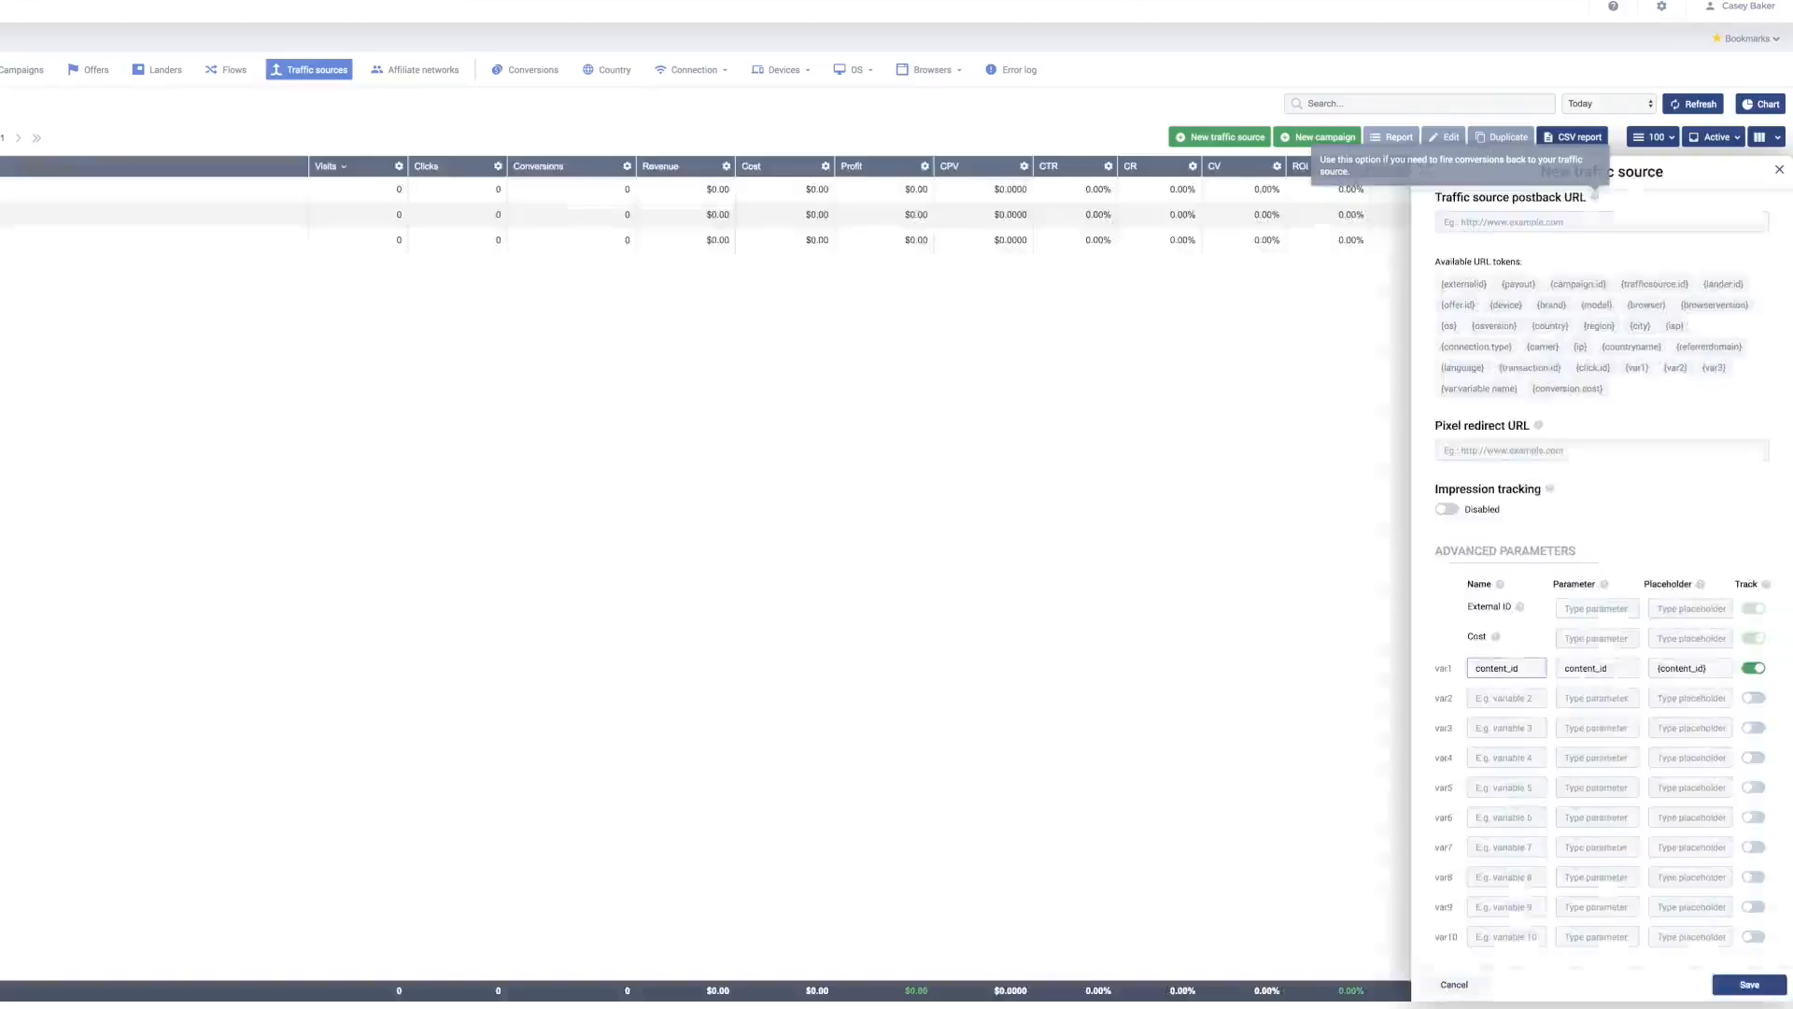
{"action": "left_click", "coordinate": [1469, 698]}
{"action": "key", "text": "ctrl+v"}
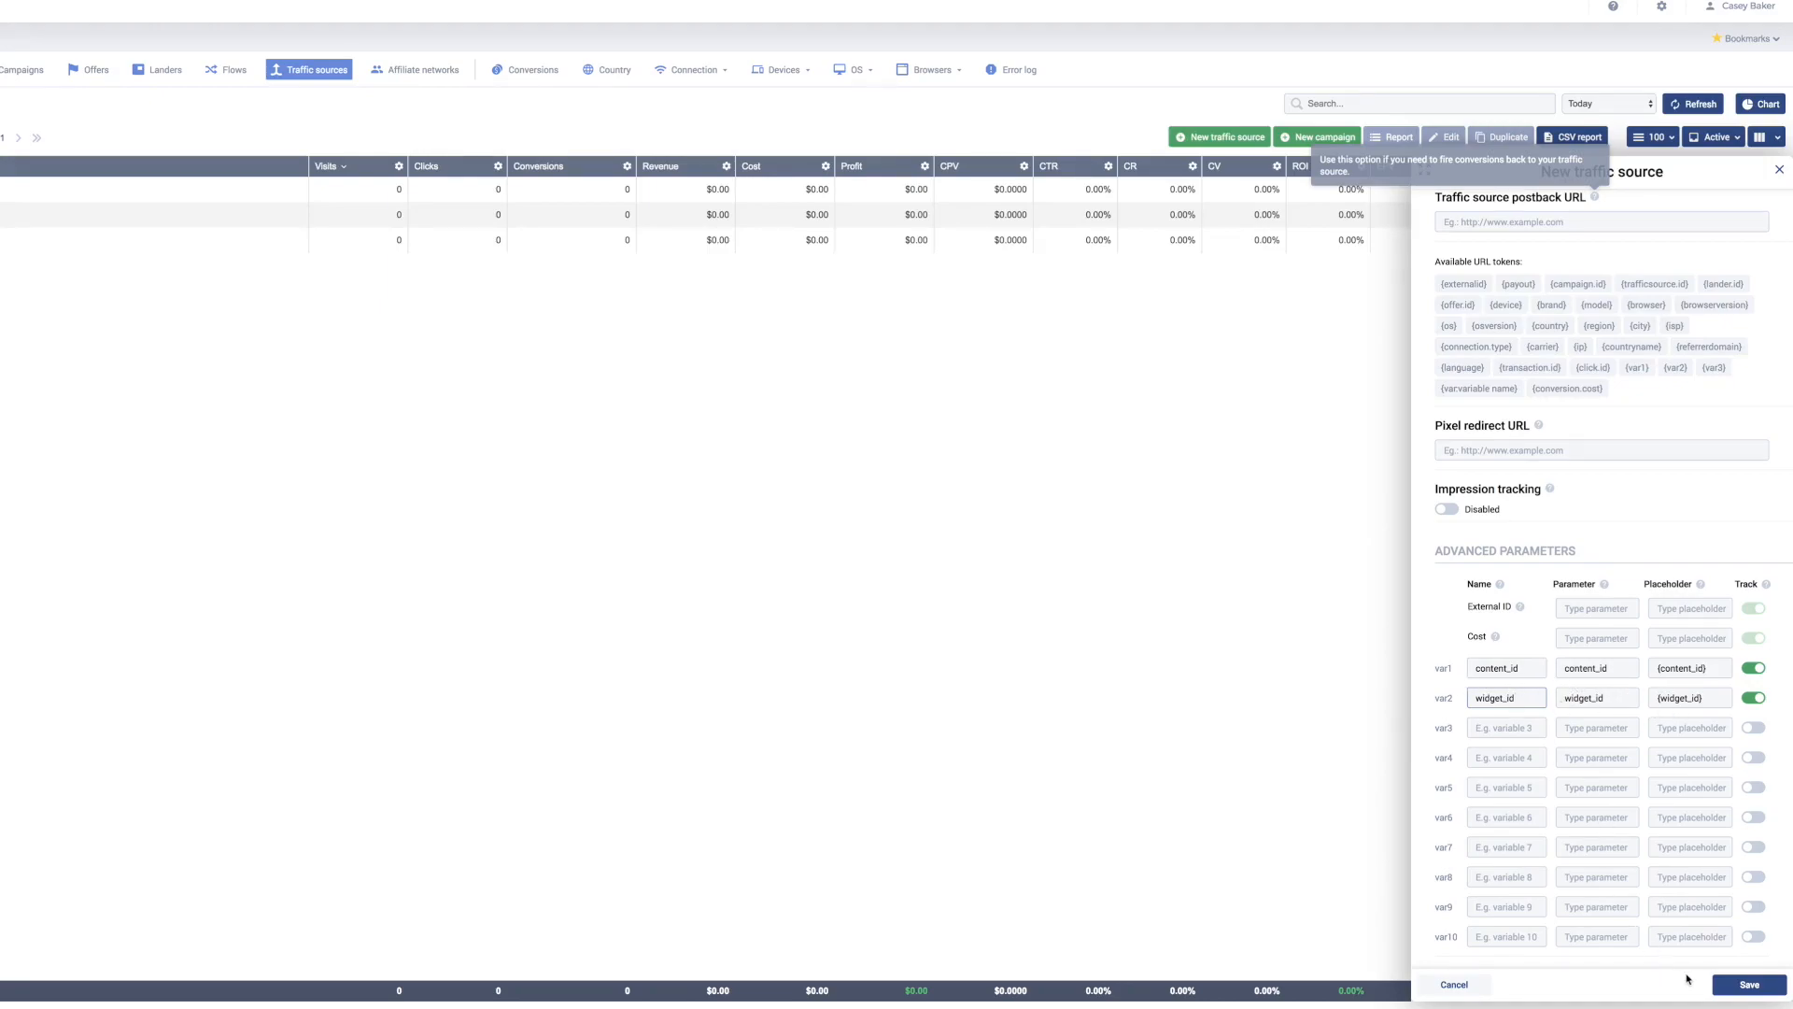
Step: Save the RevContent traffic source and return to the Campaigns list
{"action": "left_click", "coordinate": [1740, 986]}
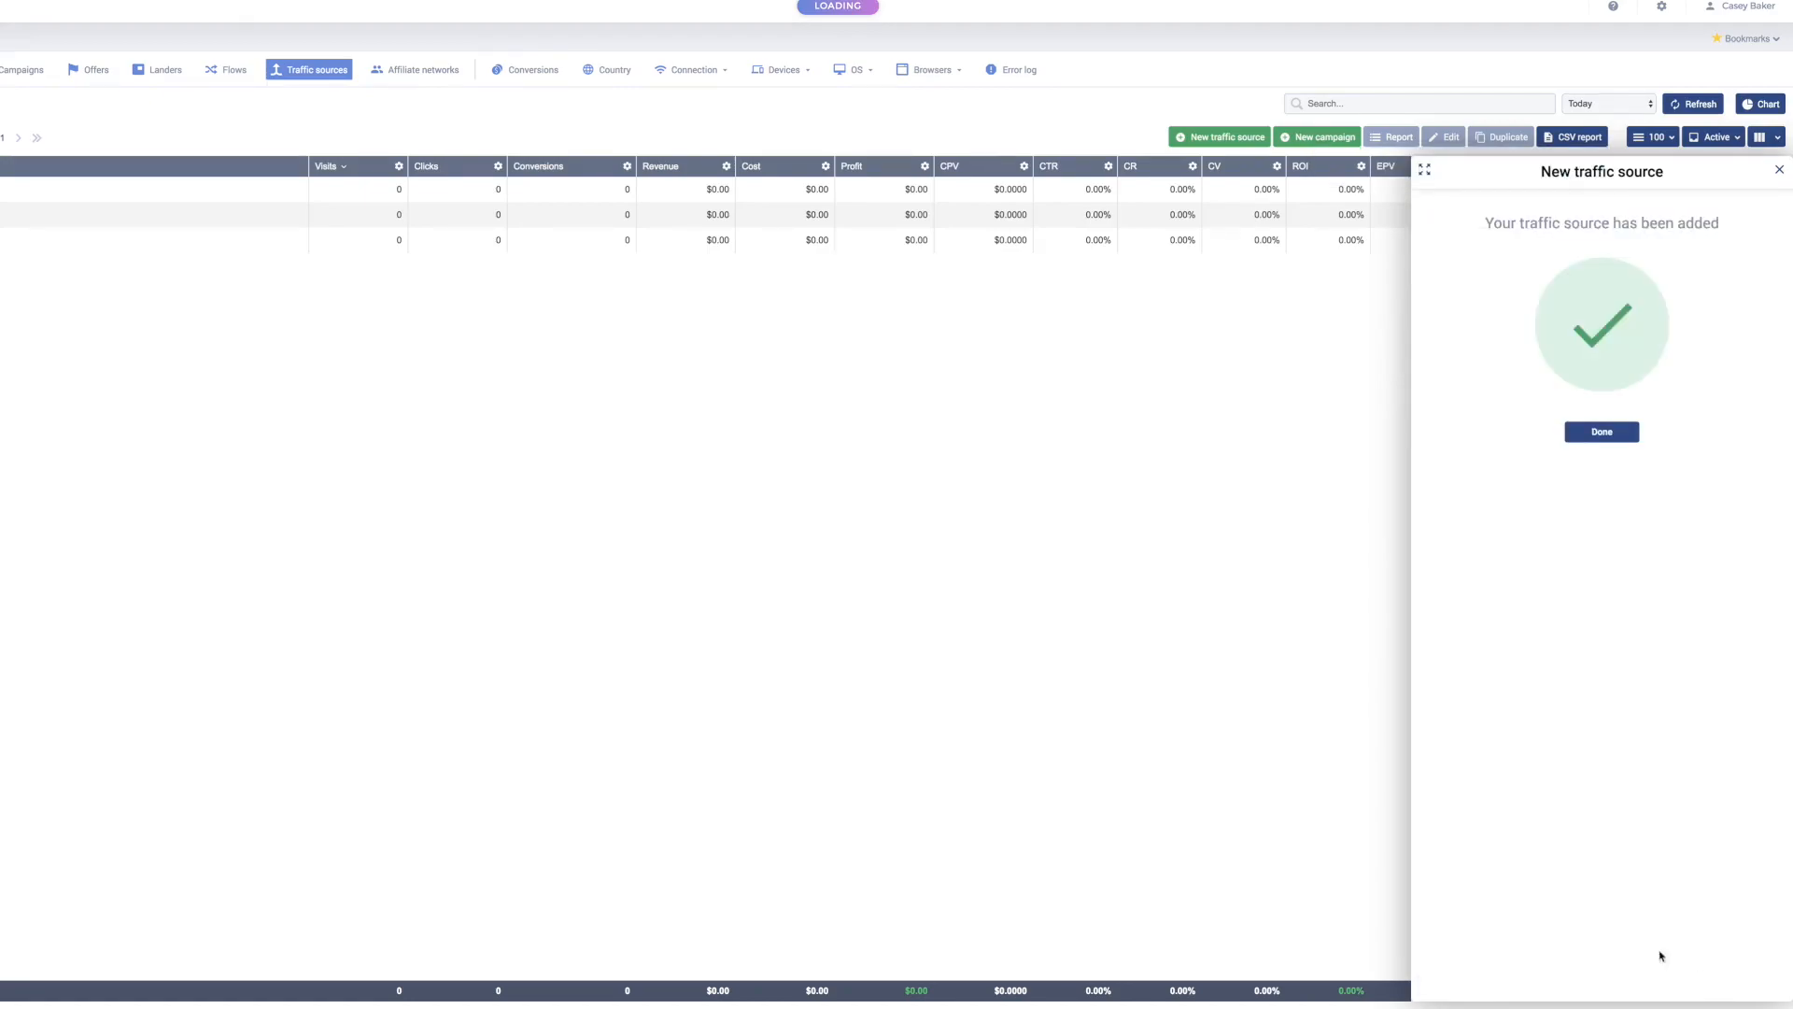
{"action": "left_click", "coordinate": [1611, 441]}
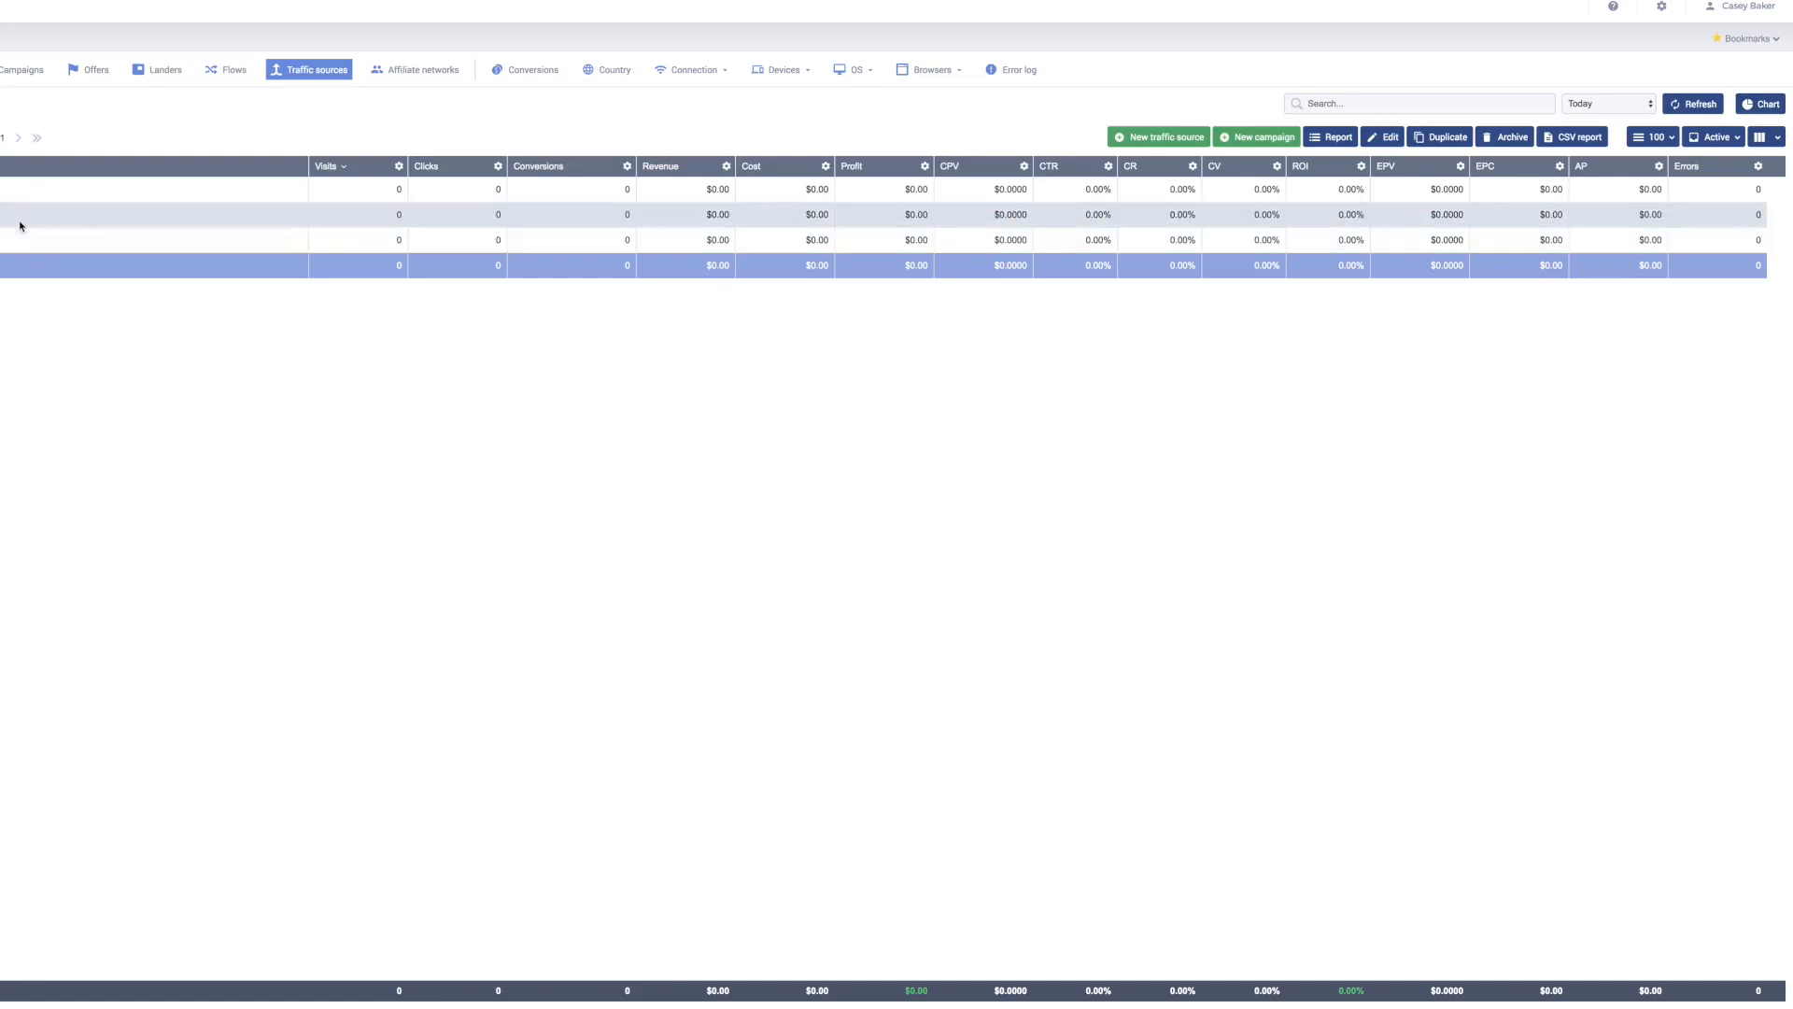
{"action": "left_click", "coordinate": [5, 74]}
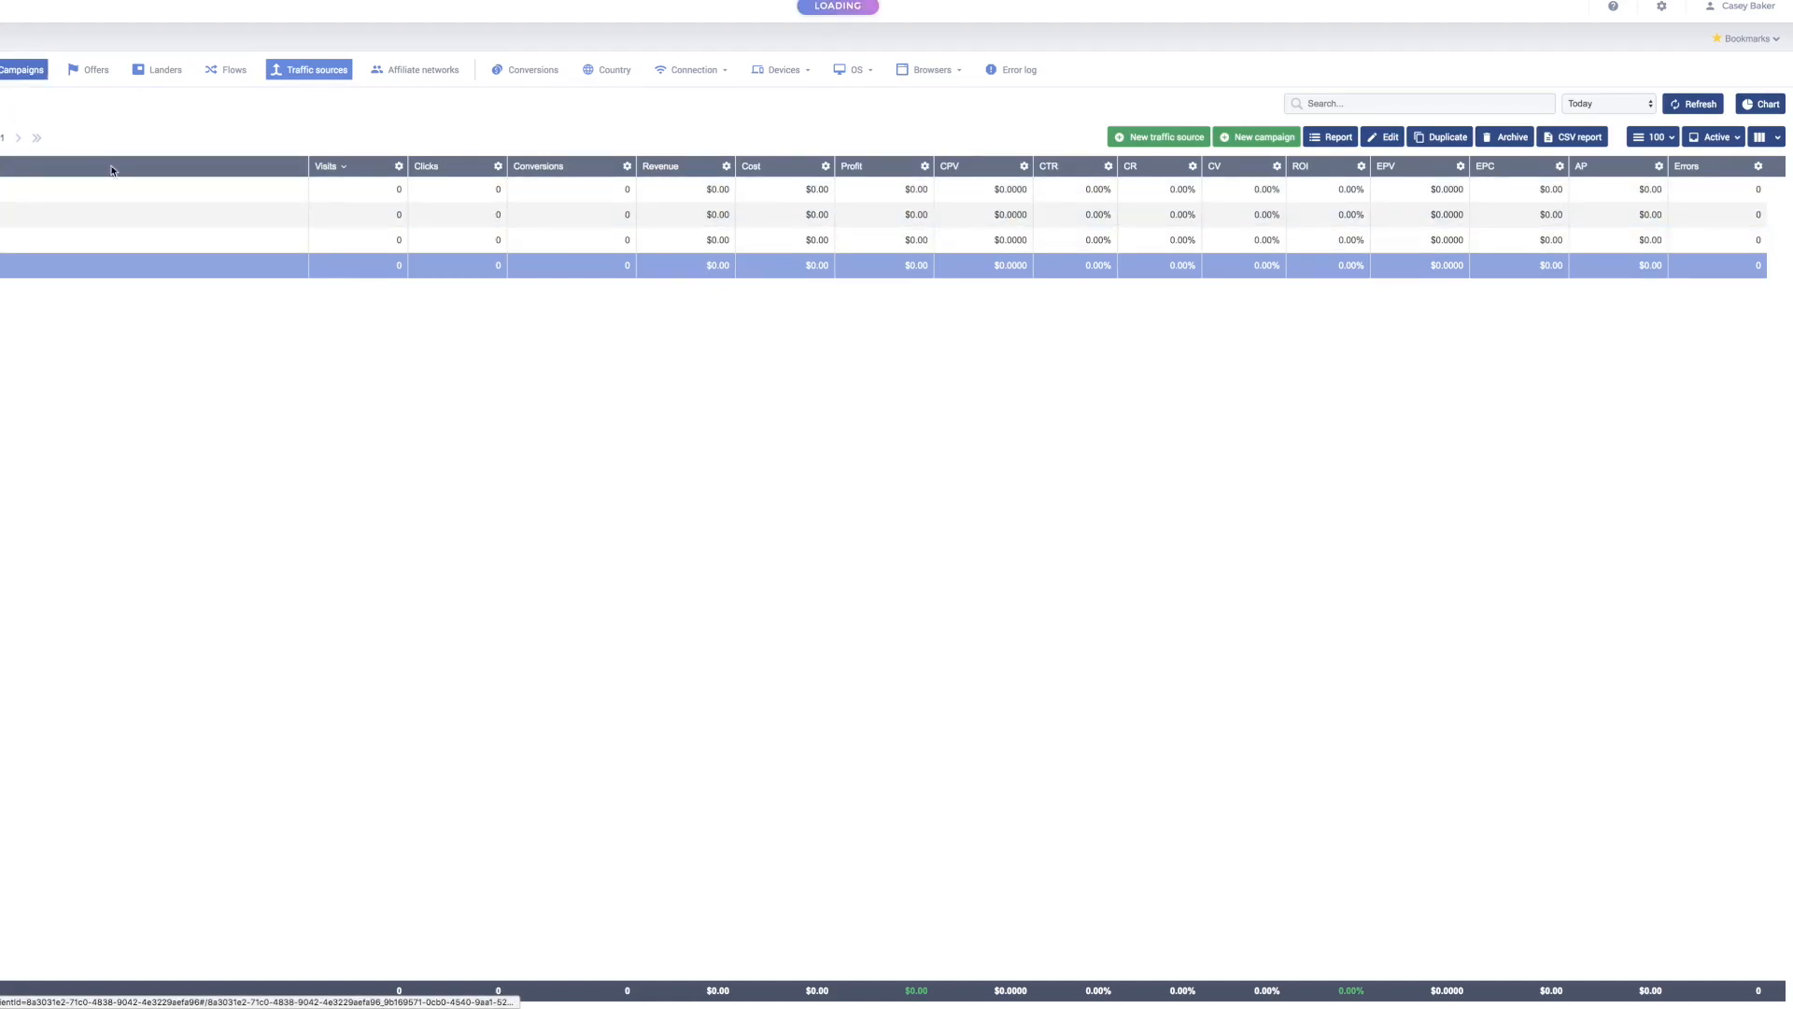
Step: Switch the DWD Protocol campaign's traffic source to RevContent, copy its URL and save
{"action": "left_click", "coordinate": [198, 190]}
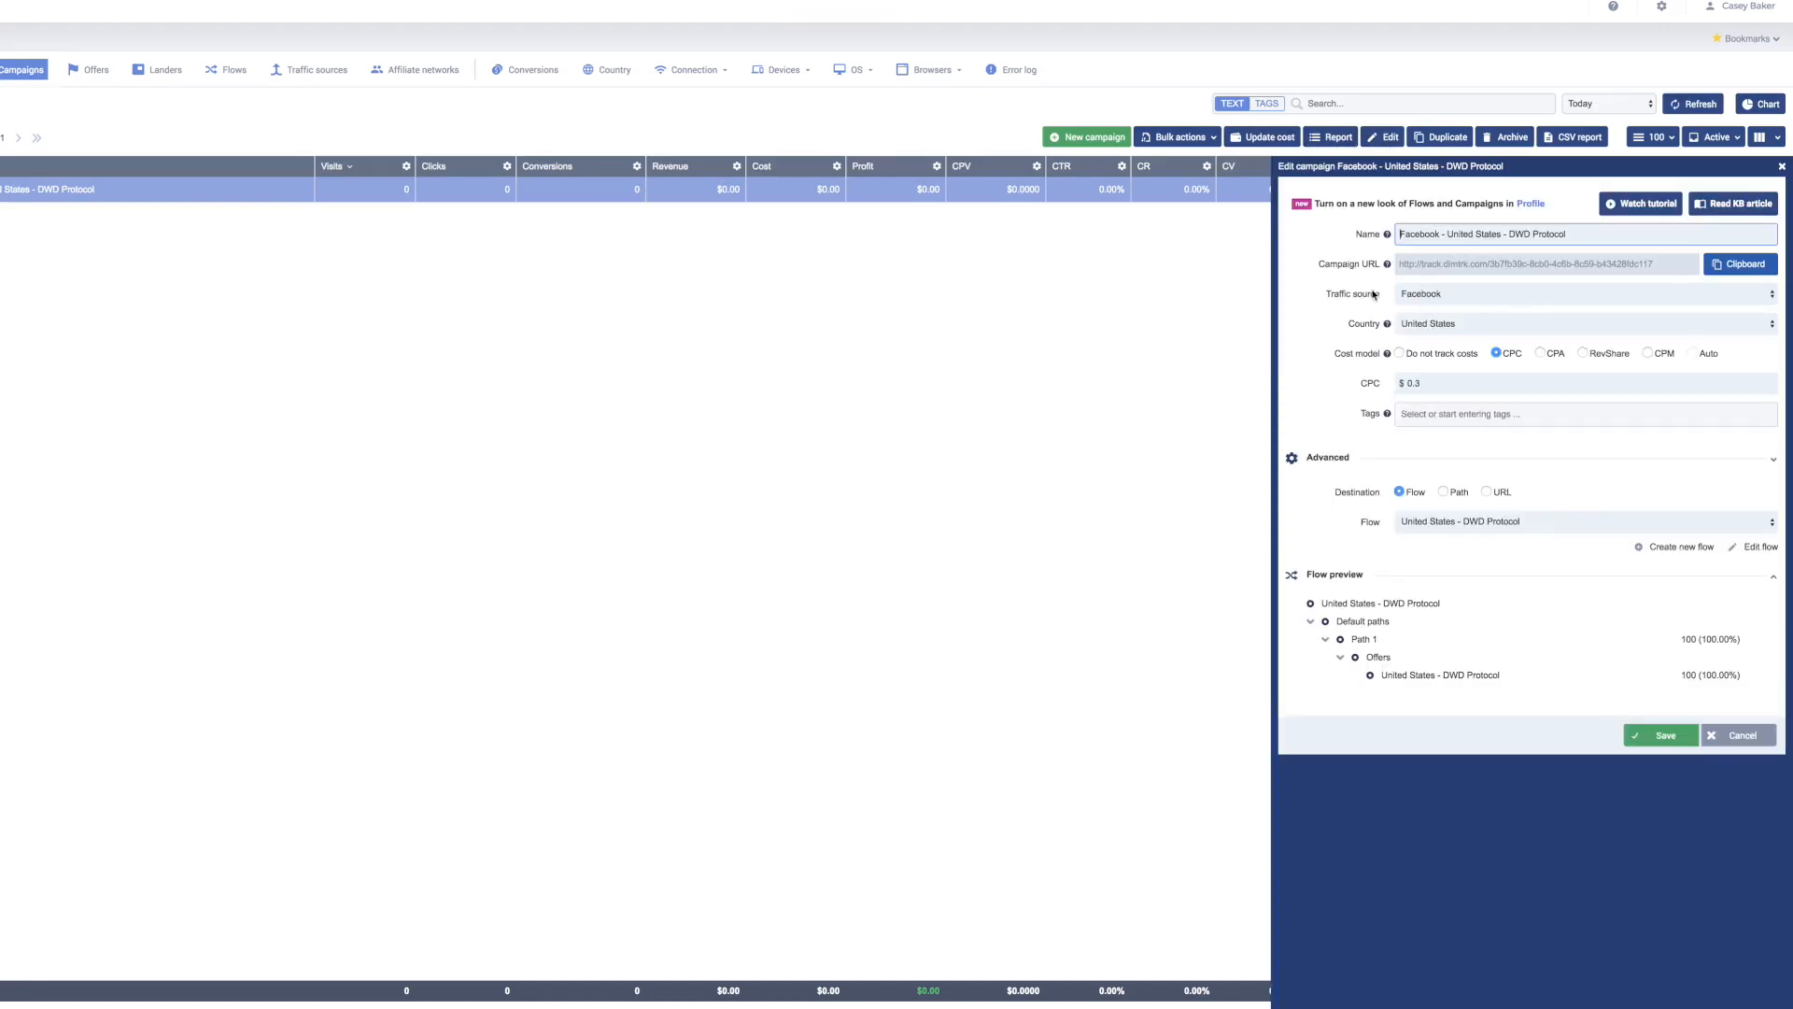
{"action": "left_click", "coordinate": [1445, 295]}
{"action": "left_click", "coordinate": [1445, 308]}
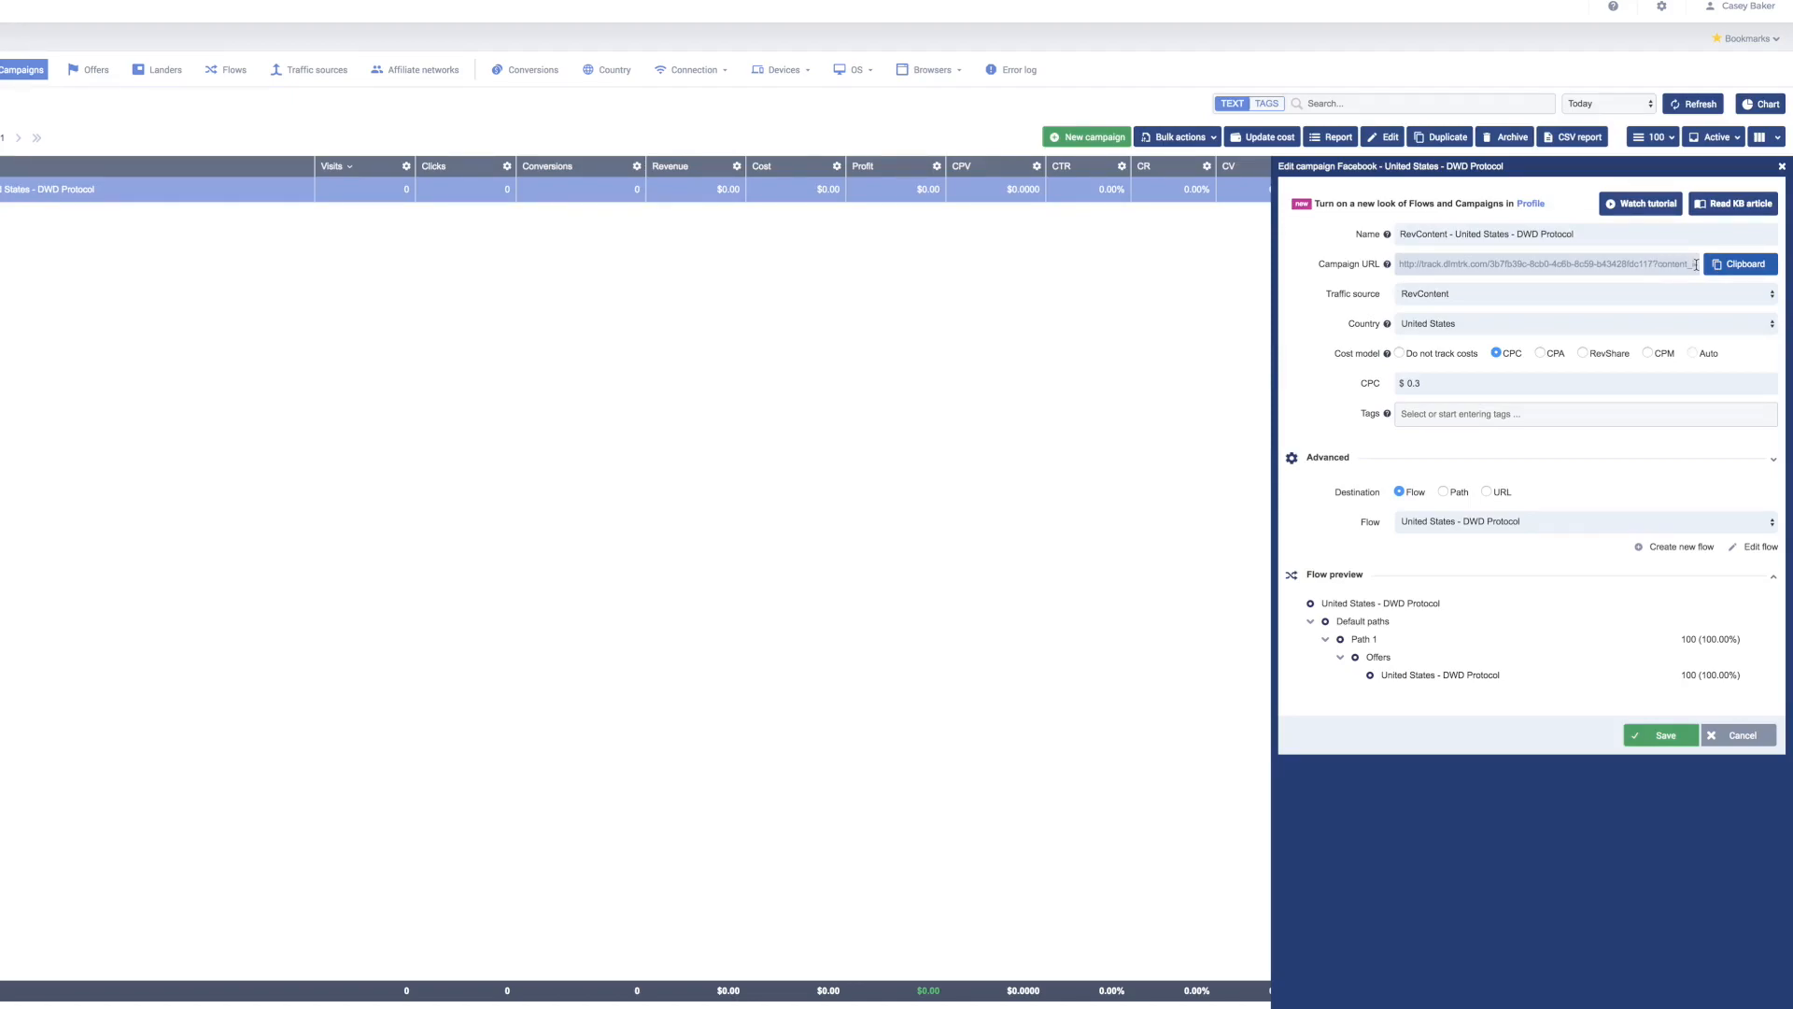
{"action": "left_click", "coordinate": [1733, 270]}
{"action": "left_click", "coordinate": [1661, 735]}
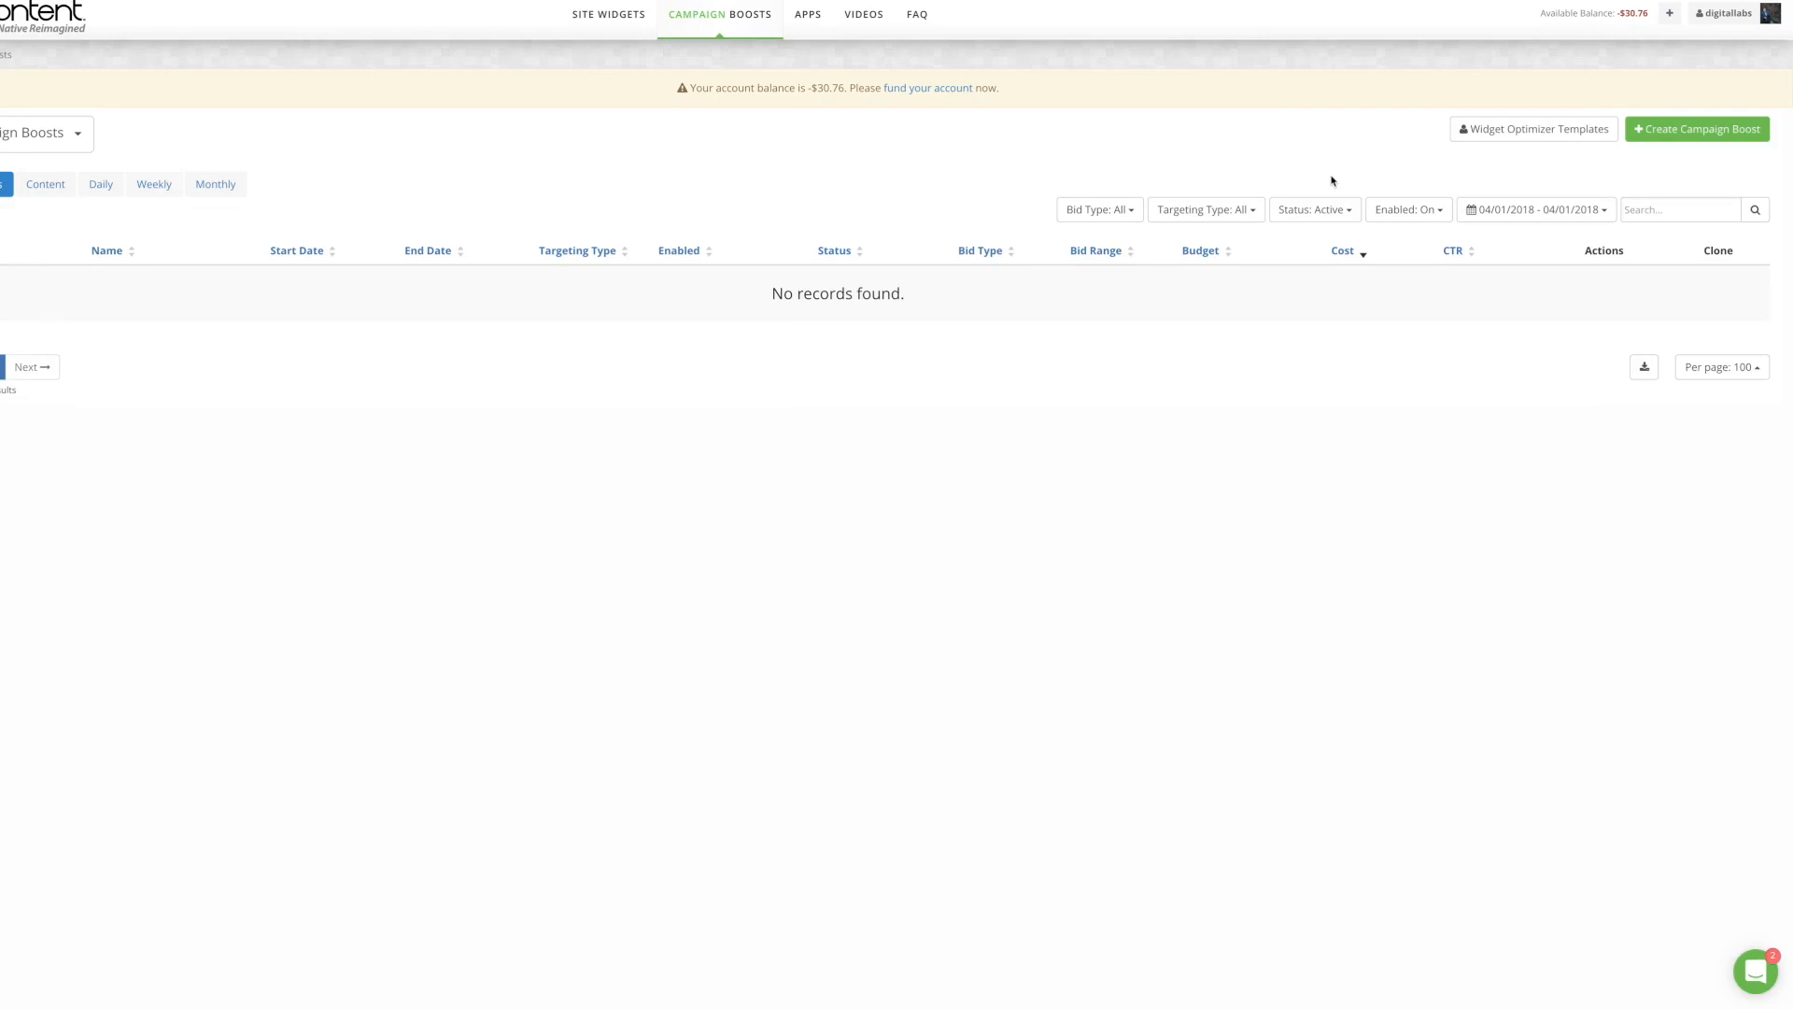
Step: Browse the Widget Optimizer templates without saving one, then start a new campaign boost
{"action": "left_click", "coordinate": [1478, 132]}
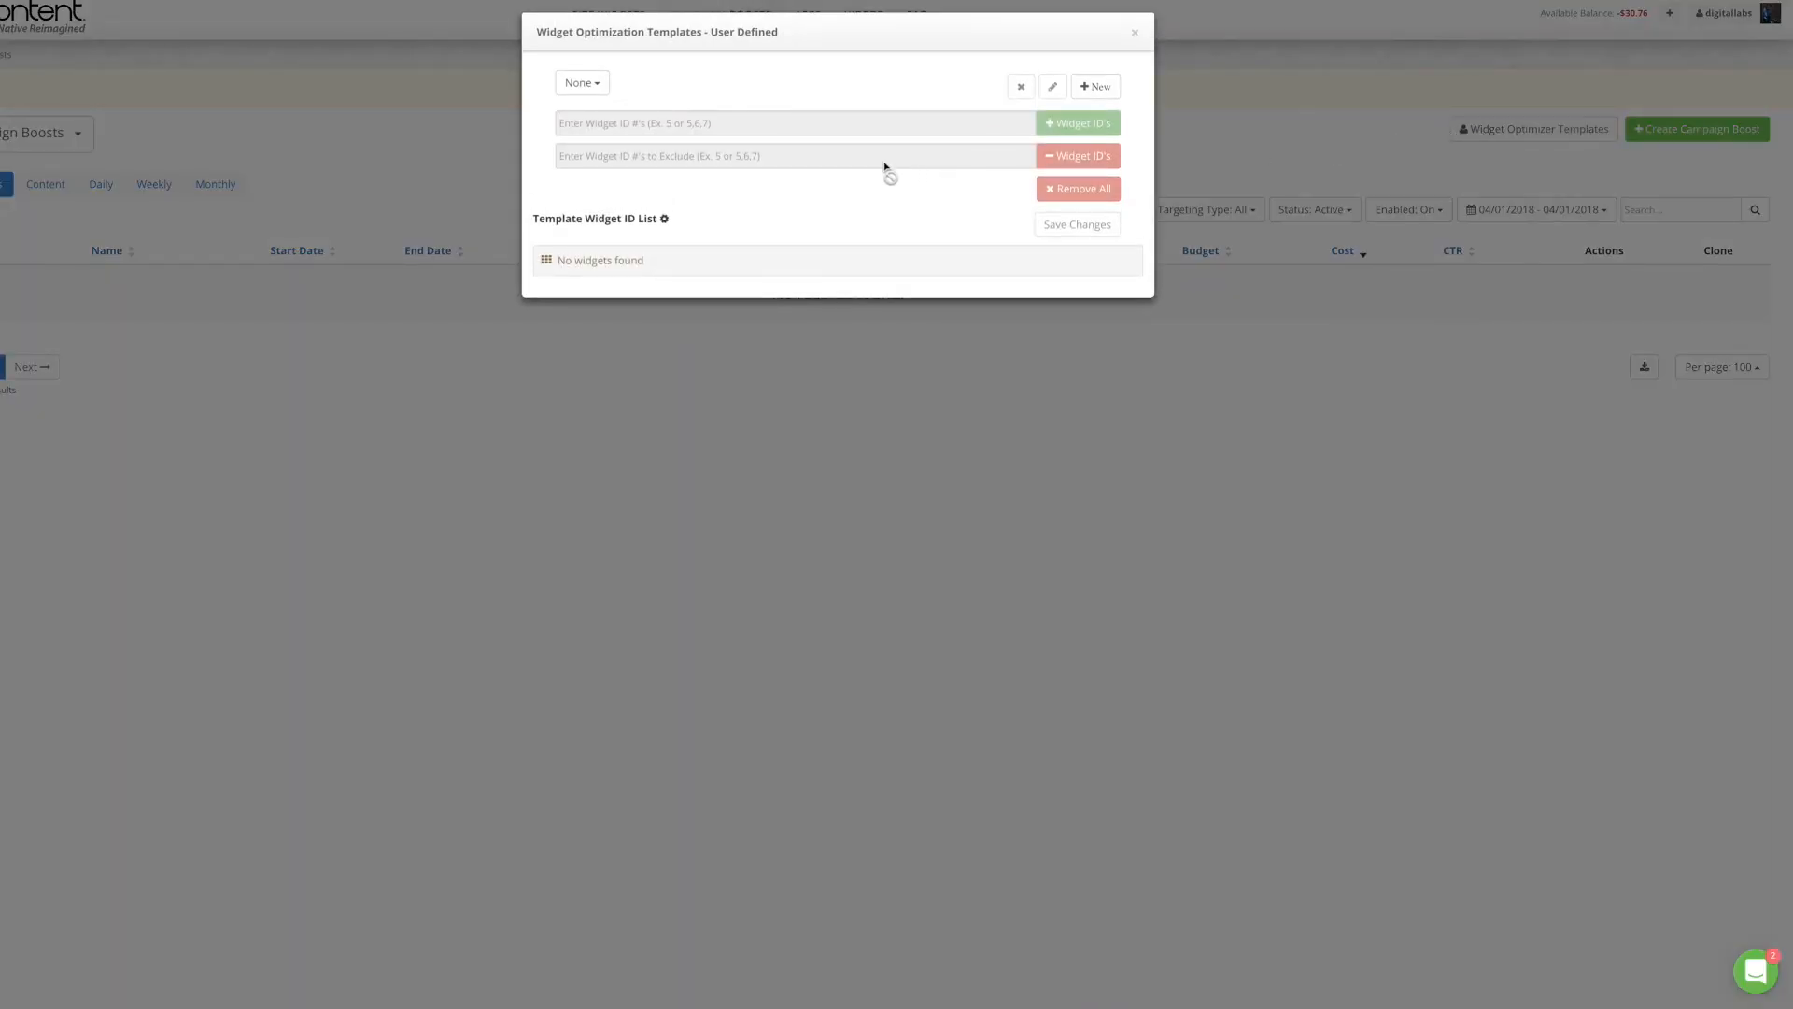
{"action": "left_click", "coordinate": [588, 83]}
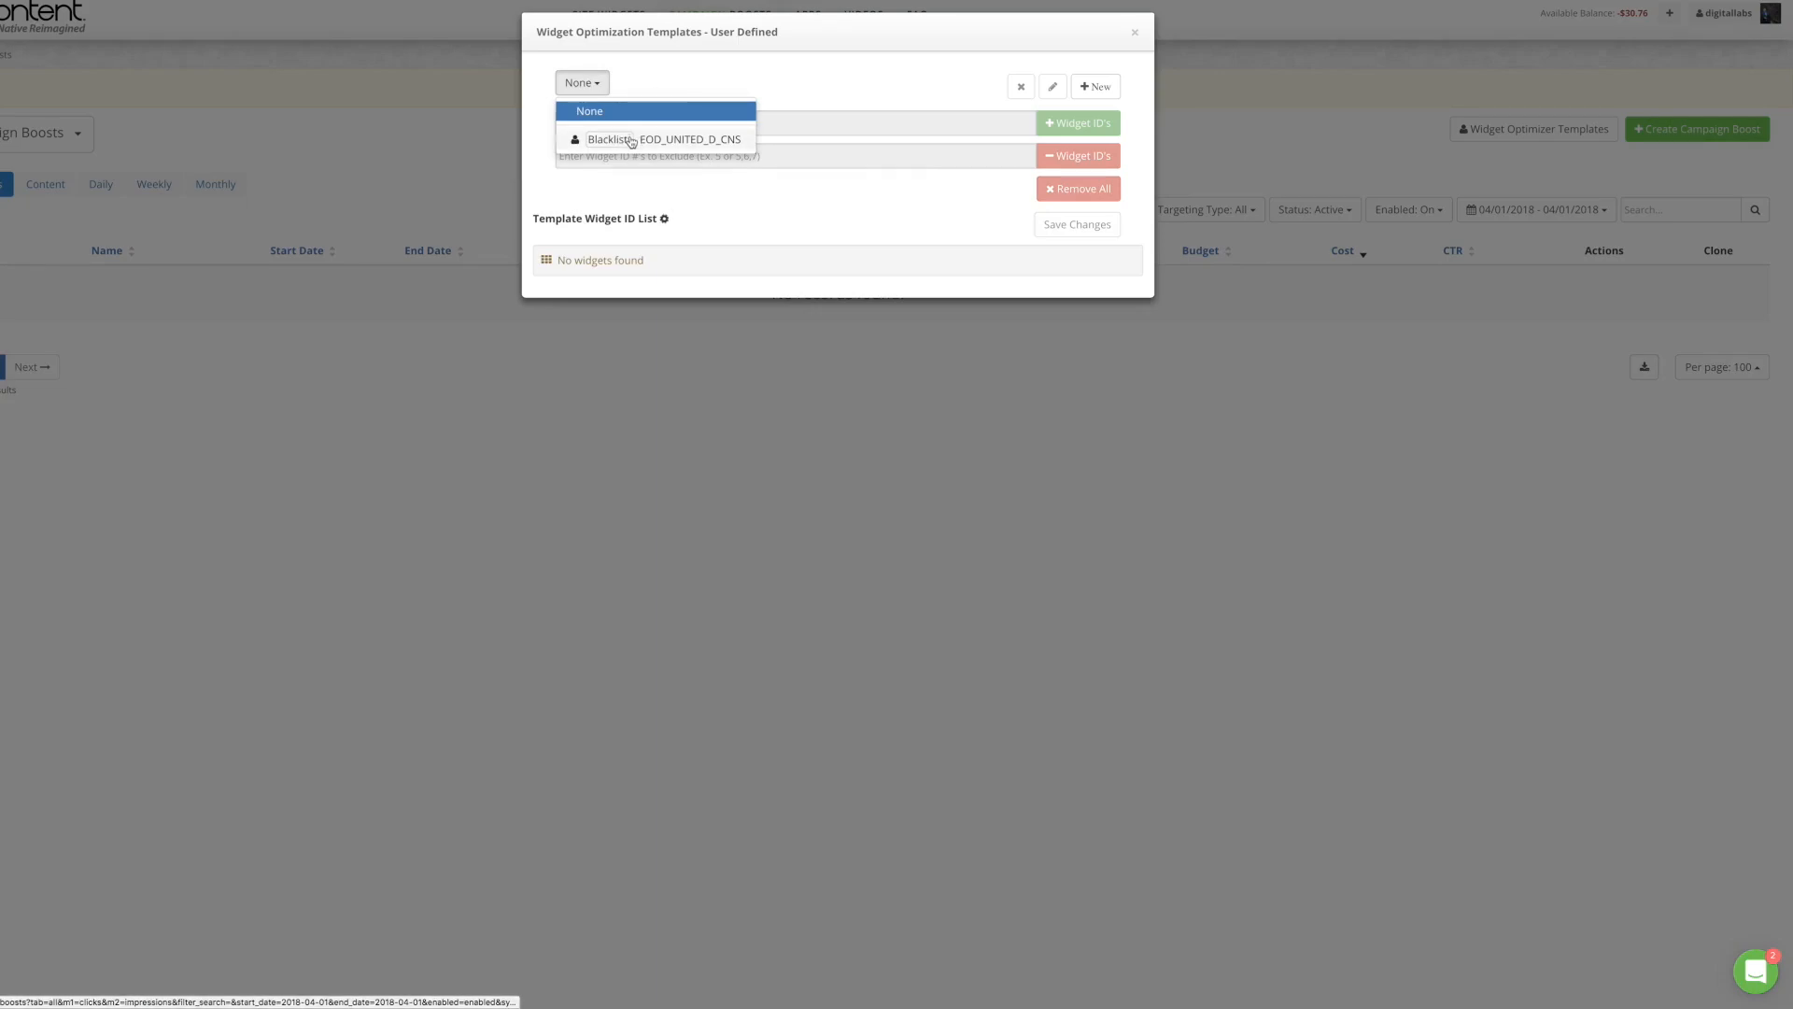
{"action": "left_click", "coordinate": [721, 61]}
{"action": "left_click", "coordinate": [1077, 89]}
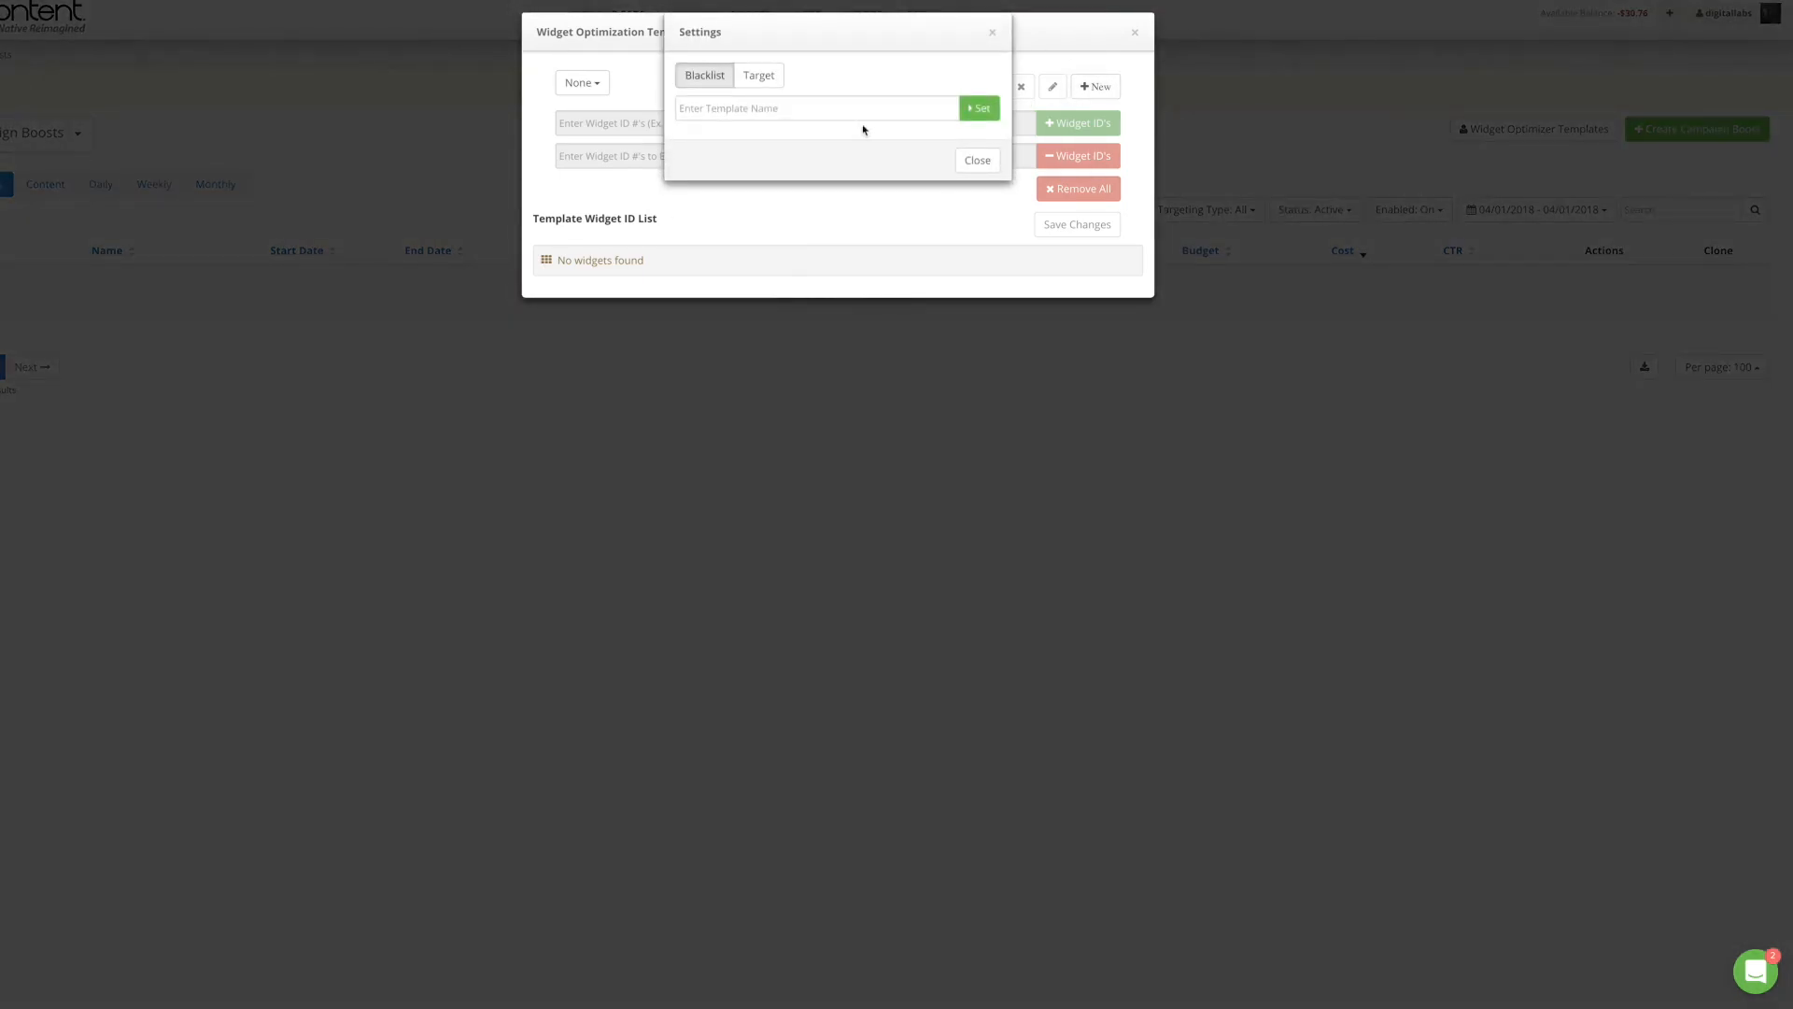
{"action": "left_click", "coordinate": [968, 159]}
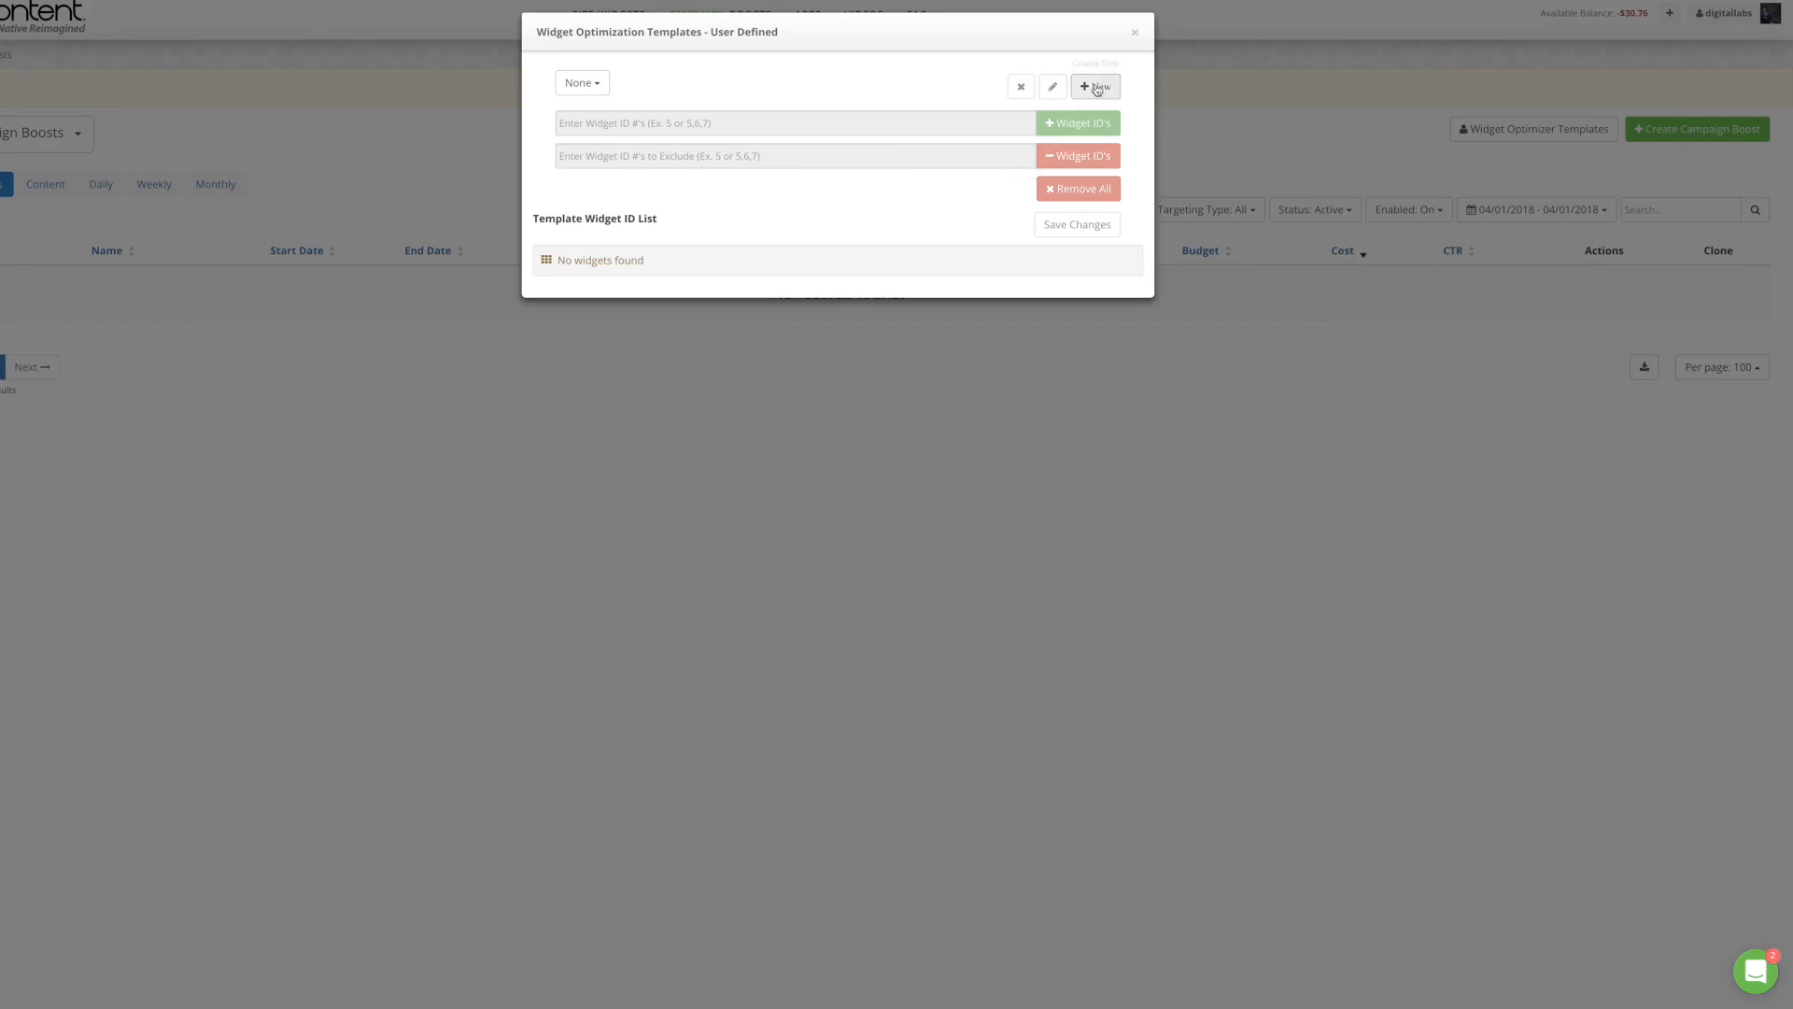
{"action": "left_click", "coordinate": [1135, 33]}
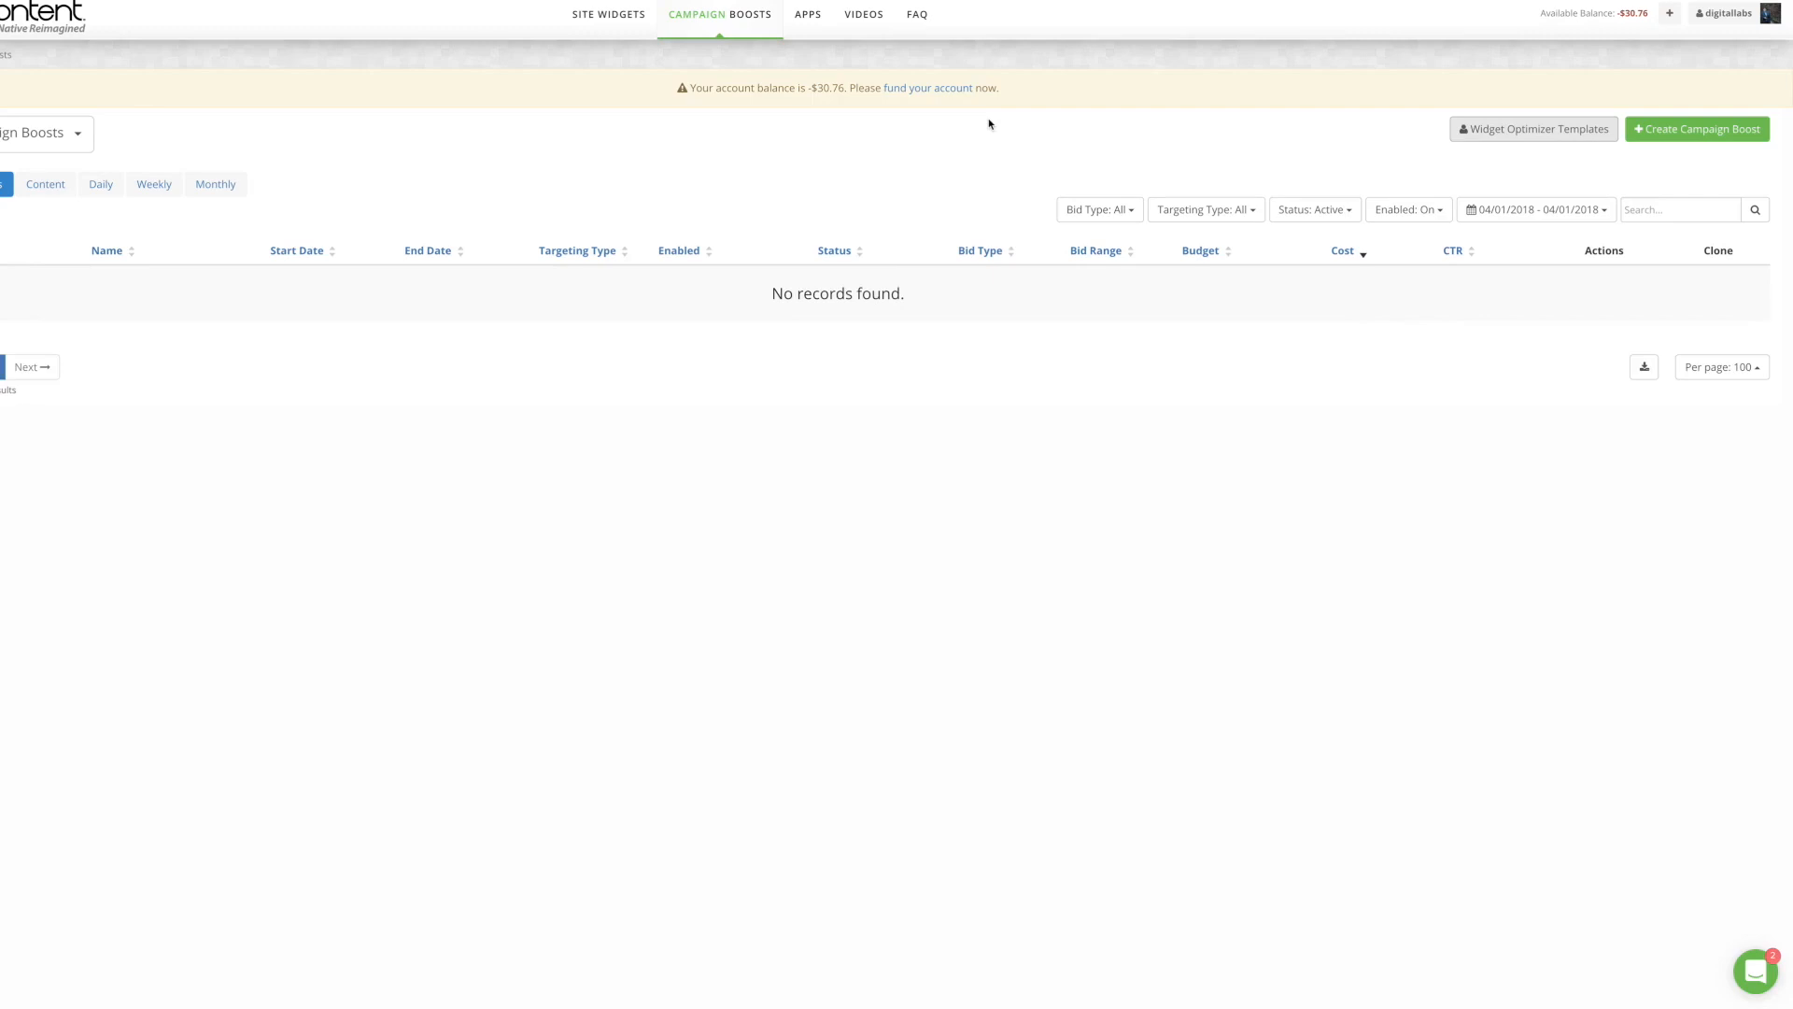
{"action": "left_click", "coordinate": [1675, 132]}
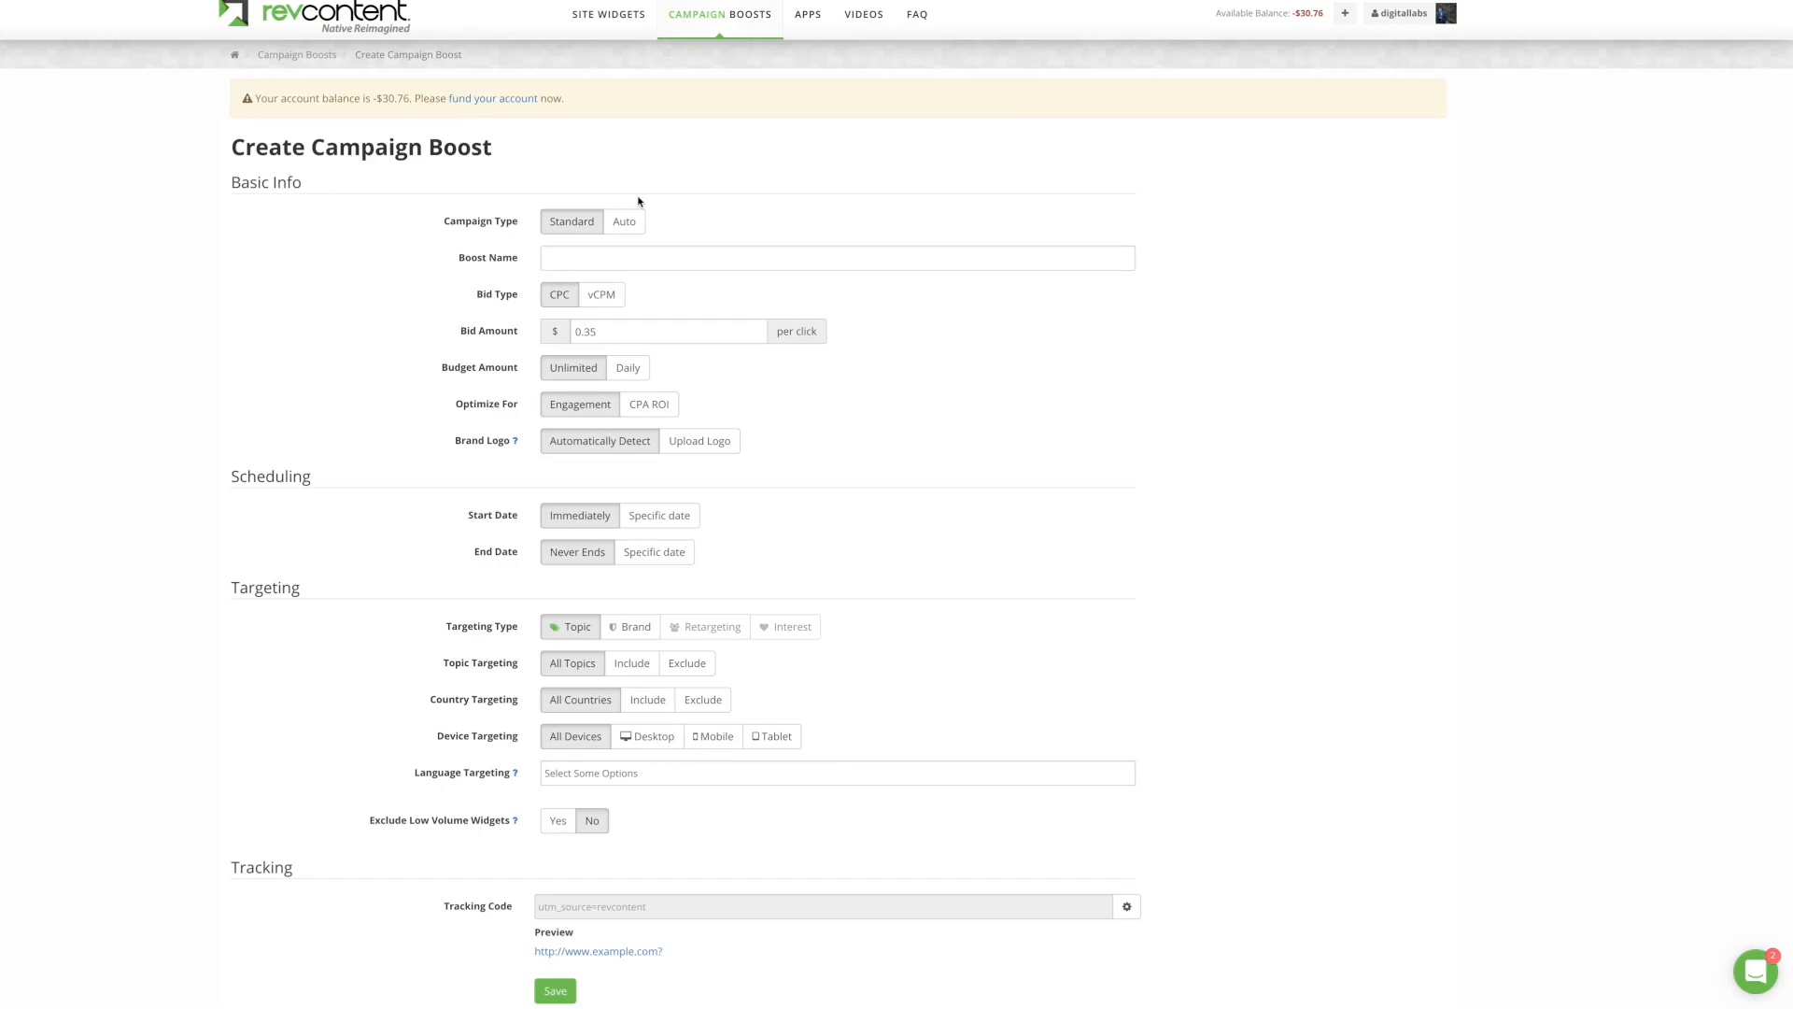
Step: Type 'DWD Protocol - US' into the new boost's Boost Name field
{"action": "left_click", "coordinate": [593, 255]}
{"action": "type", "text": "DWD Protoc"}
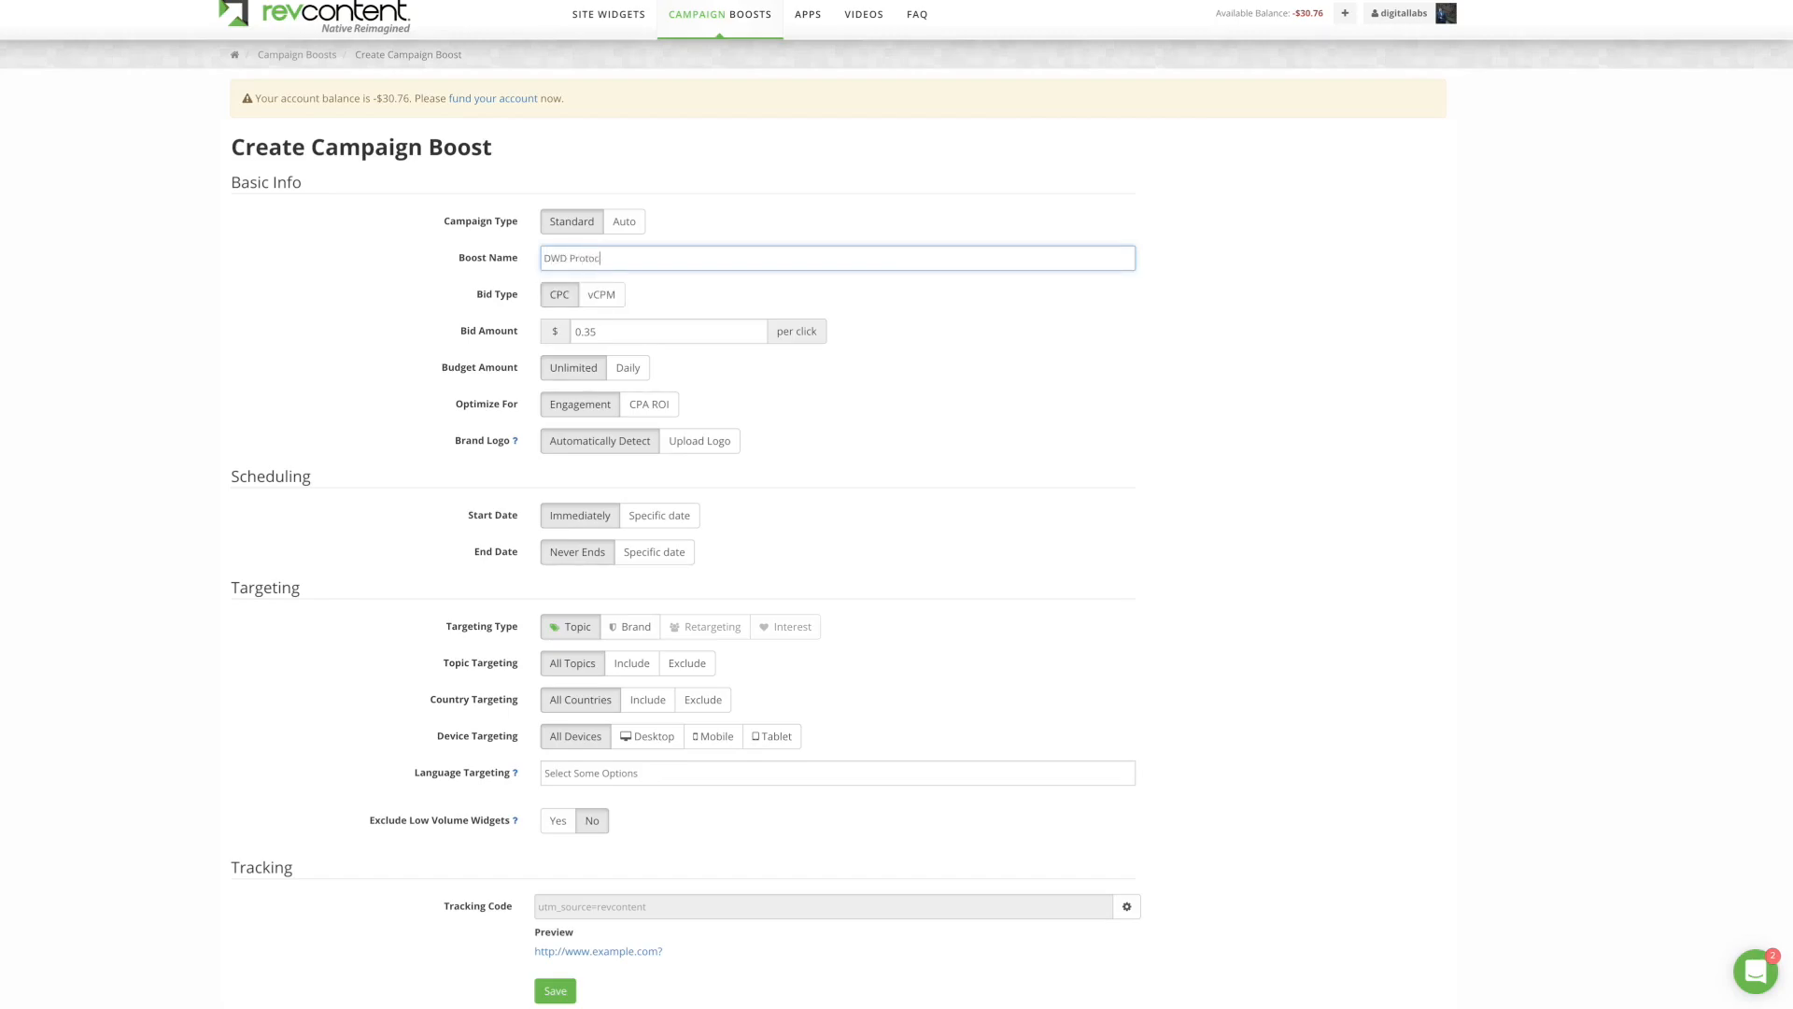
{"action": "type", "text": "ol - US"}
{"action": "left_click", "coordinate": [643, 296]}
{"action": "mouse_move", "coordinate": [554, 304]}
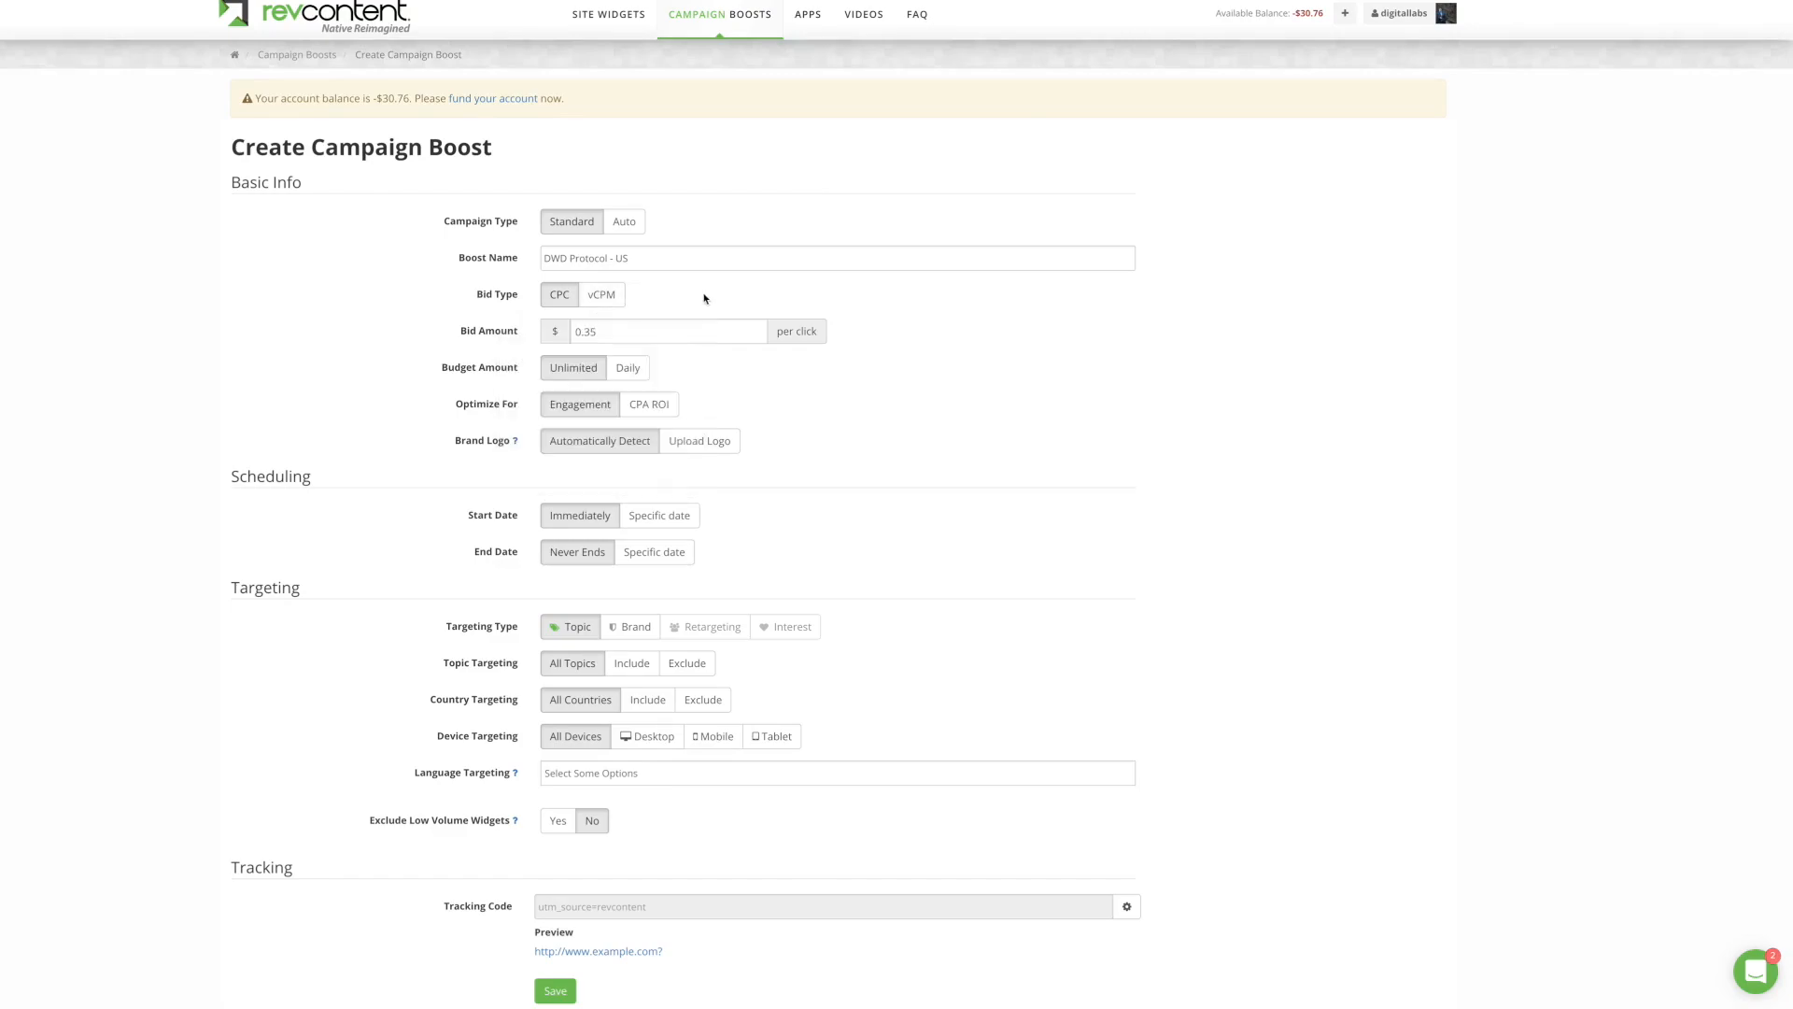
Step: Change the per-click bid amount from 0.35 to 0.30
{"action": "left_click", "coordinate": [654, 330]}
{"action": "type", "text": "0"}
{"action": "left_click", "coordinate": [993, 354]}
Step: Switch the budget to Daily and set it to 300 per day
{"action": "left_click", "coordinate": [618, 370]}
{"action": "left_click", "coordinate": [620, 400]}
{"action": "type", "text": "300"}
{"action": "left_click", "coordinate": [520, 408]}
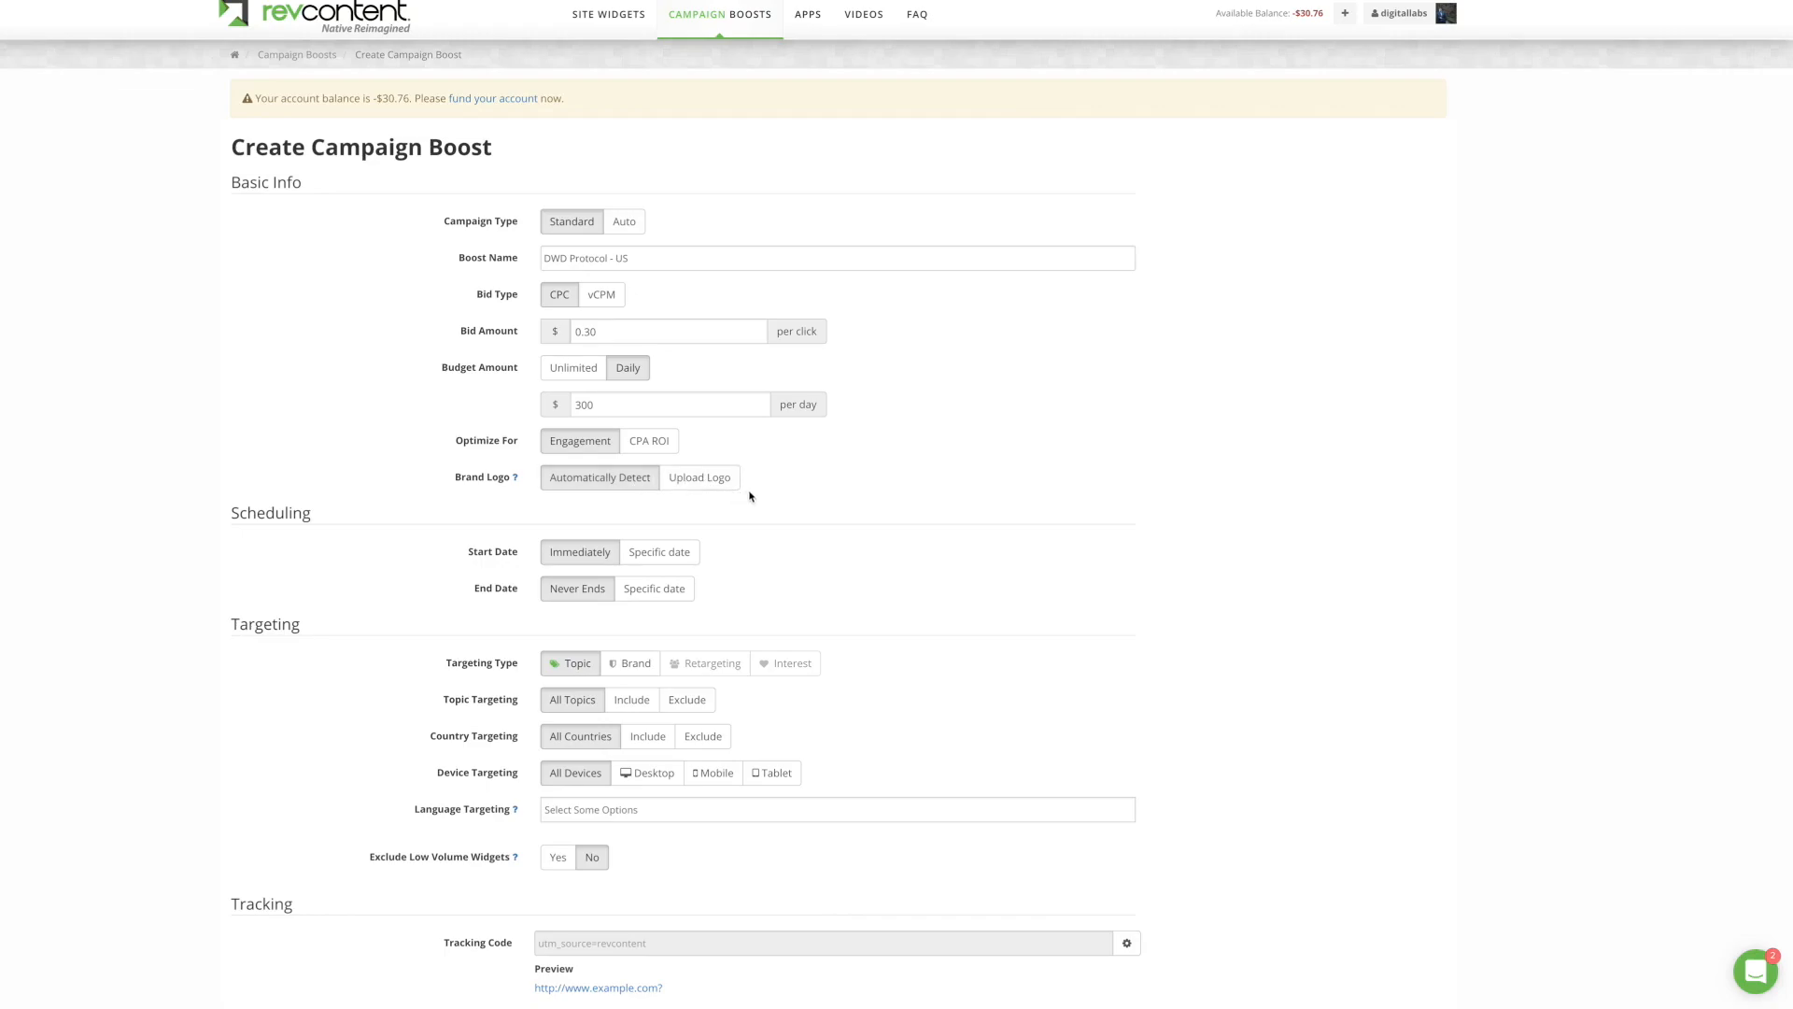
{"action": "scroll", "coordinate": [760, 515], "scroll_direction": "down", "scroll_amount": 1}
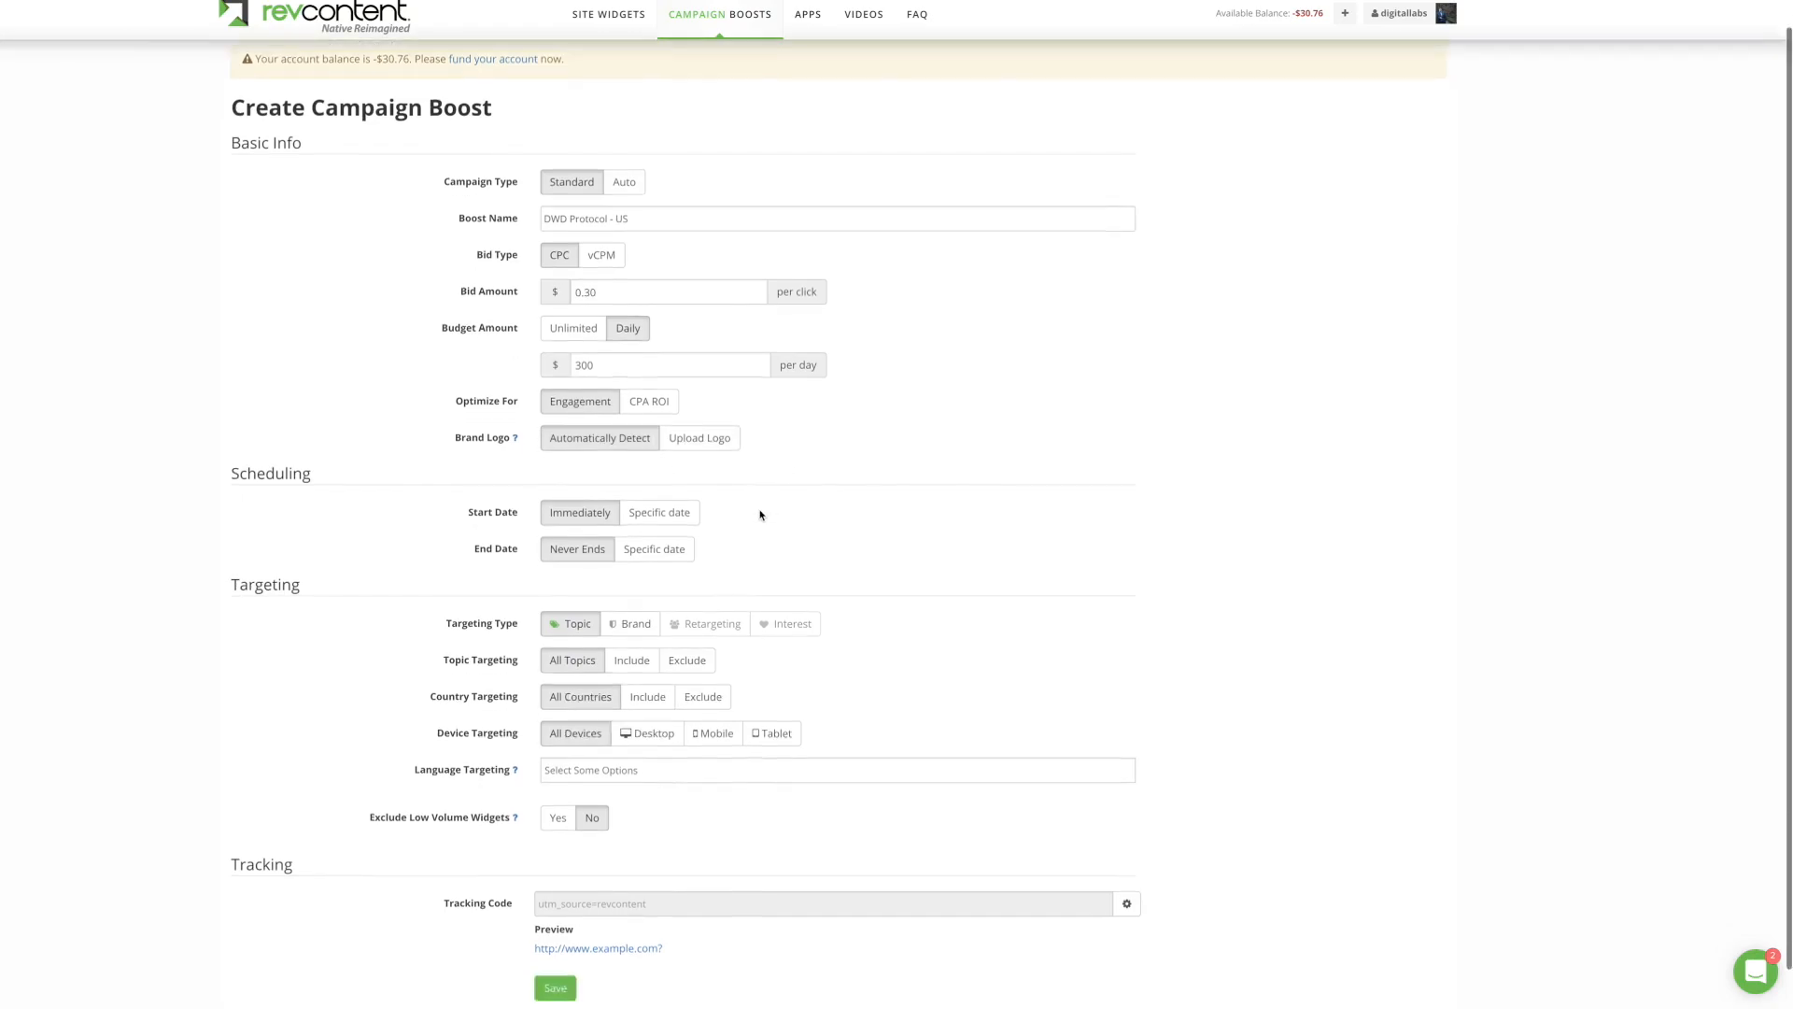
{"action": "scroll", "coordinate": [761, 515], "scroll_direction": "down", "scroll_amount": 1}
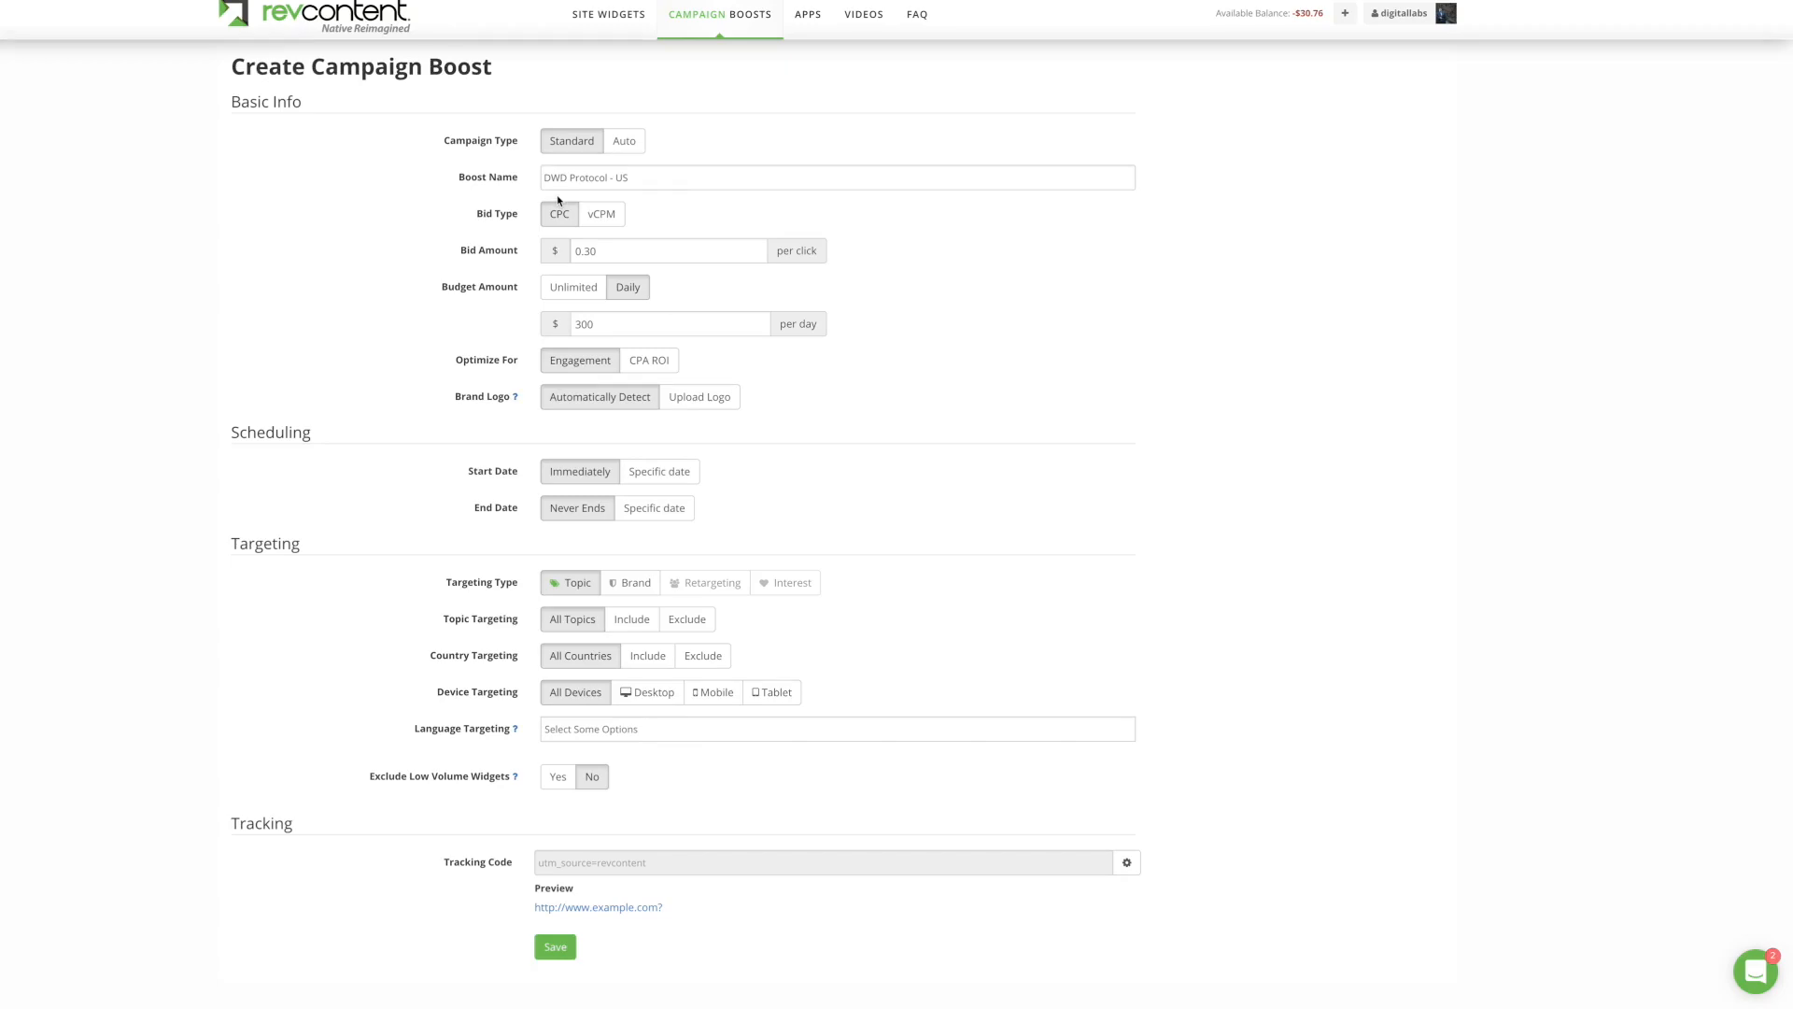
Step: Set topic targeting to Include with conservative_news as the only topic
{"action": "left_click", "coordinate": [630, 619]}
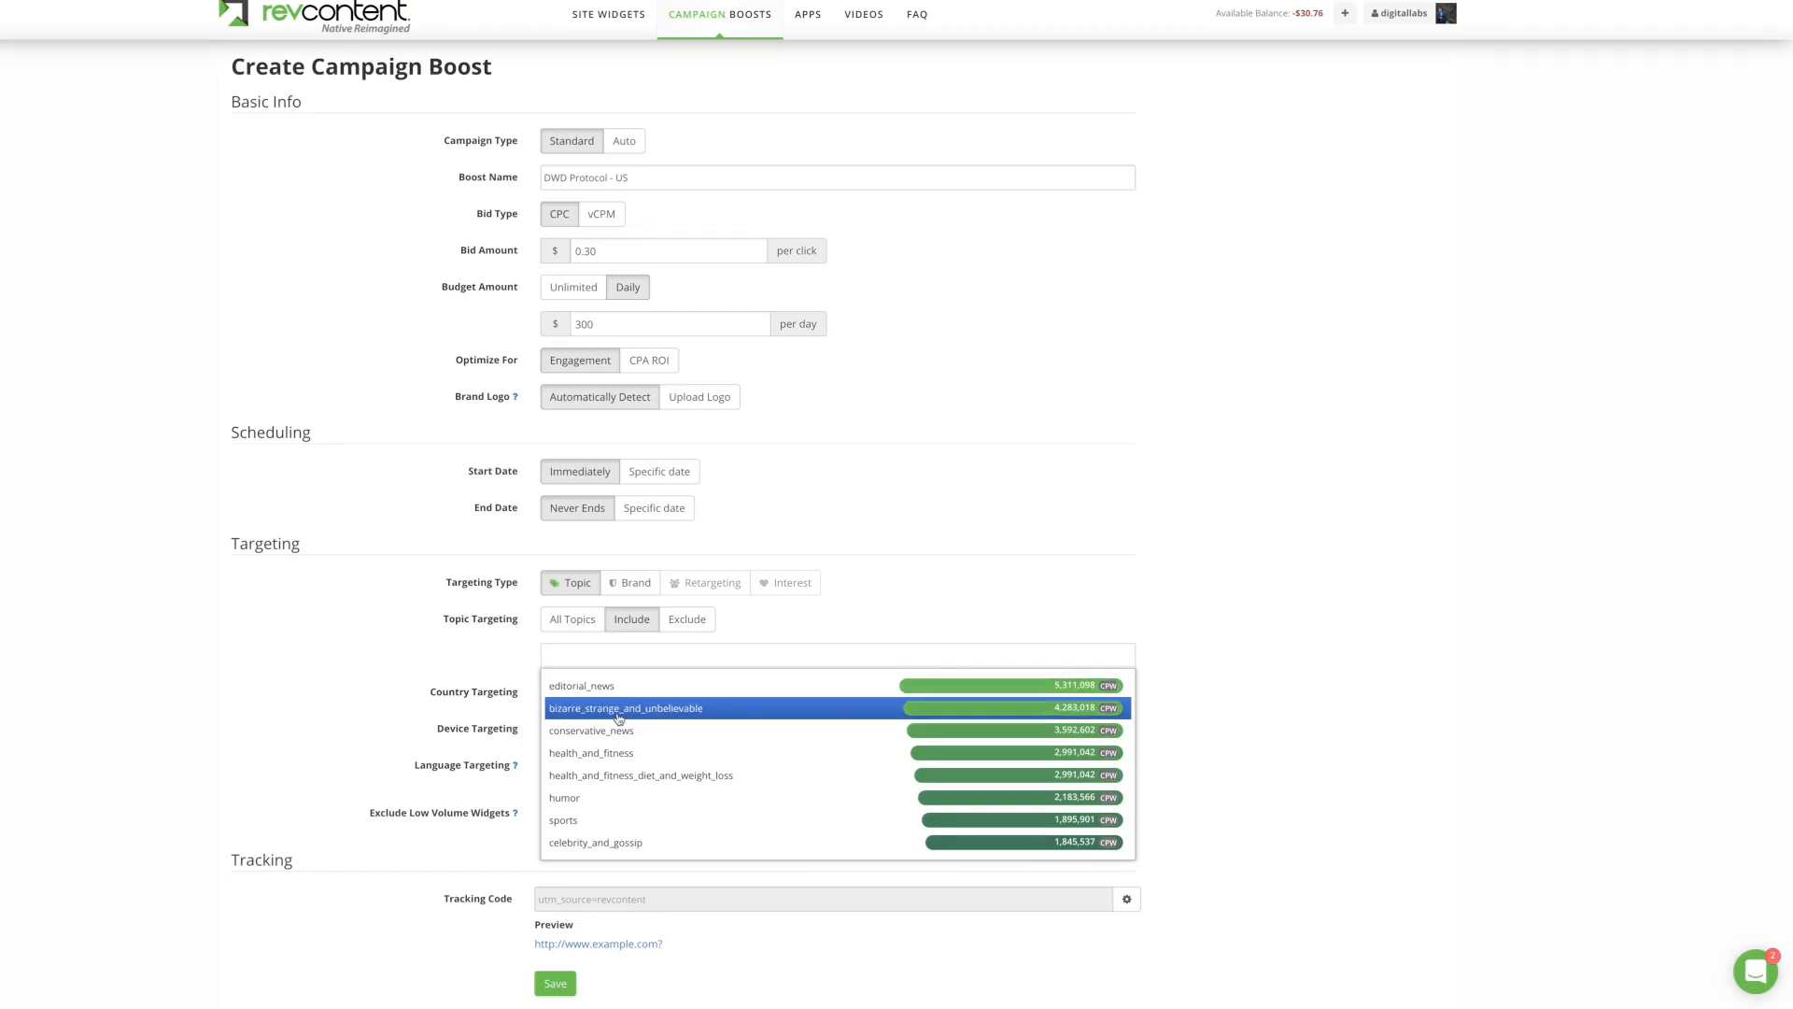
{"action": "left_click", "coordinate": [619, 730]}
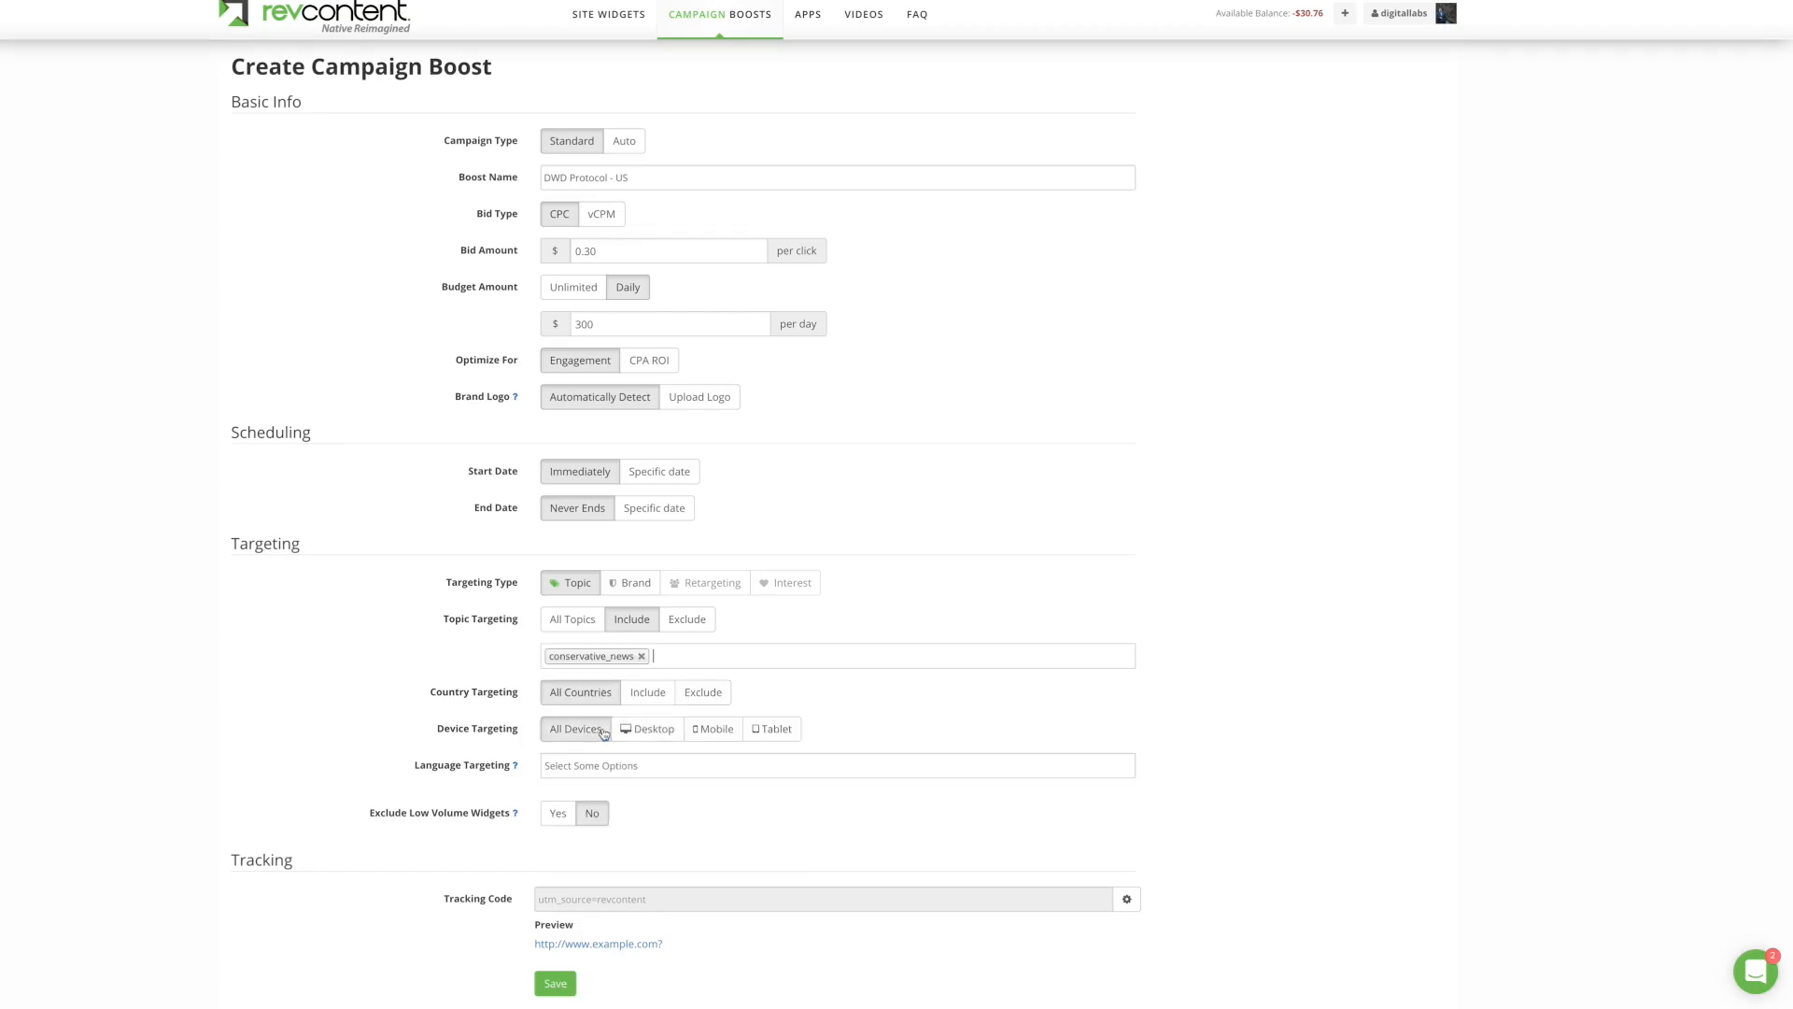
{"action": "left_click", "coordinate": [674, 655]}
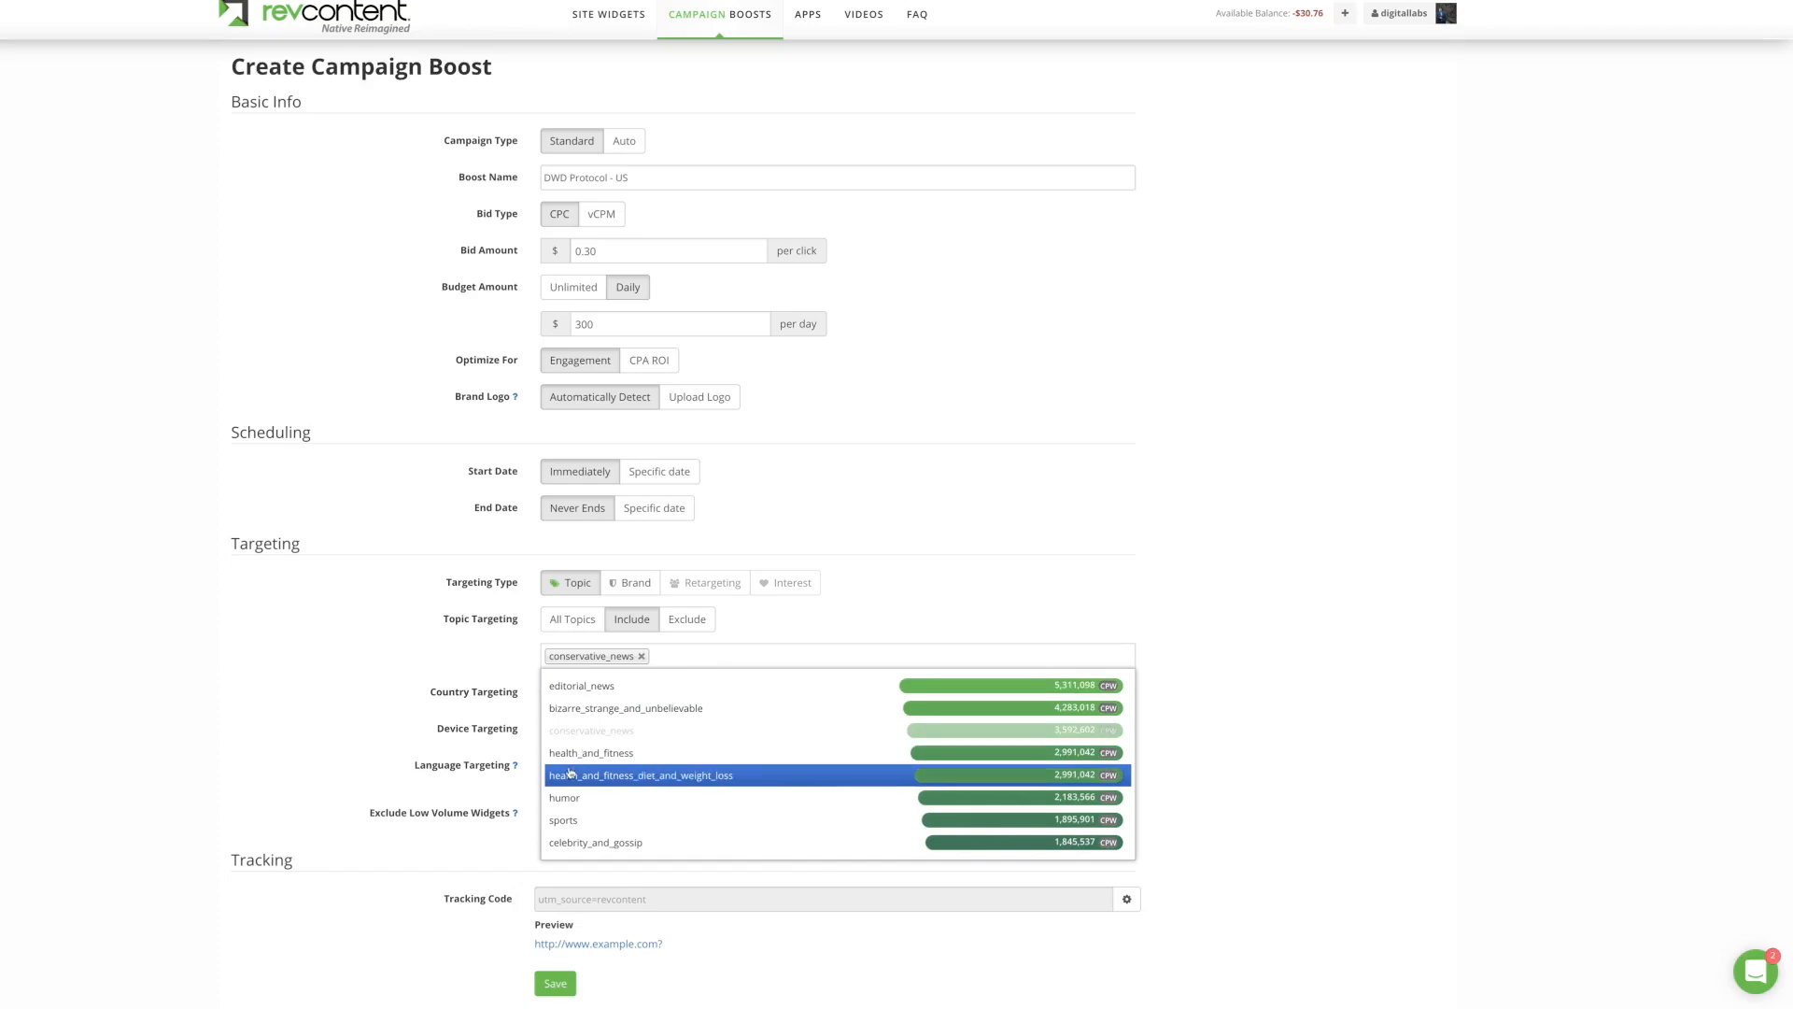
{"action": "left_click", "coordinate": [474, 644]}
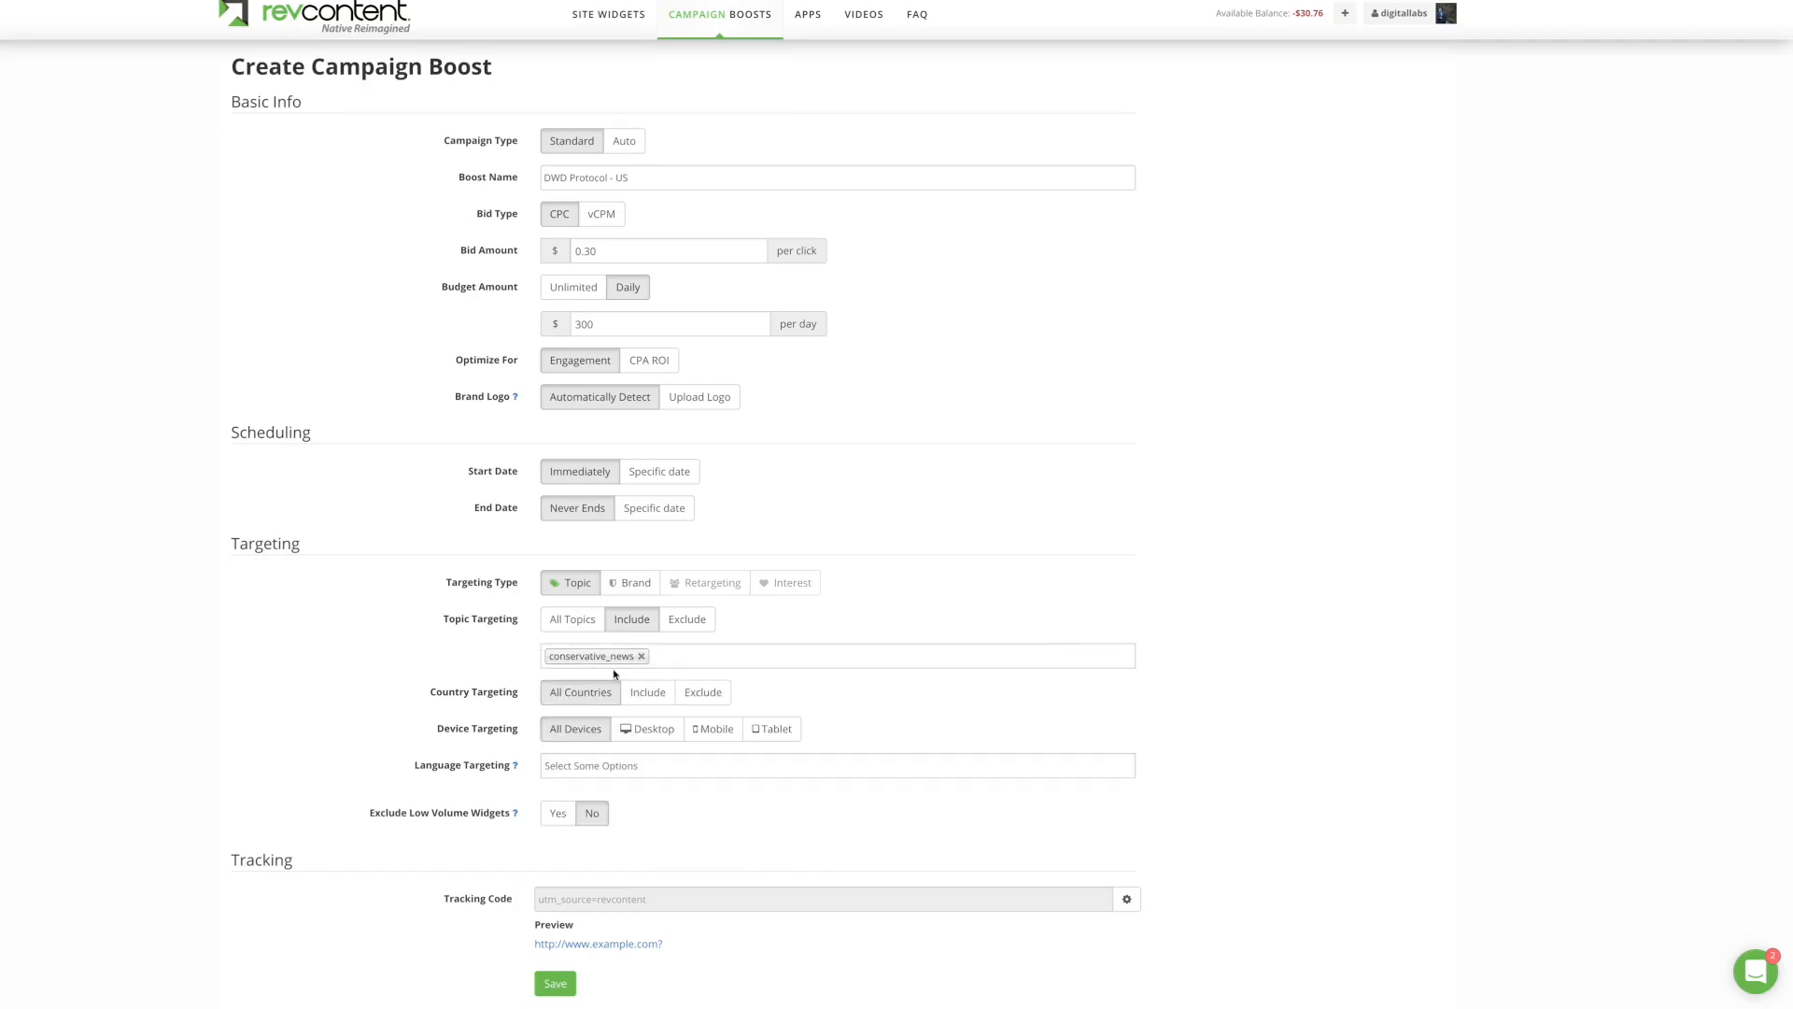
{"action": "scroll", "coordinate": [498, 638], "scroll_direction": "down", "scroll_amount": 1}
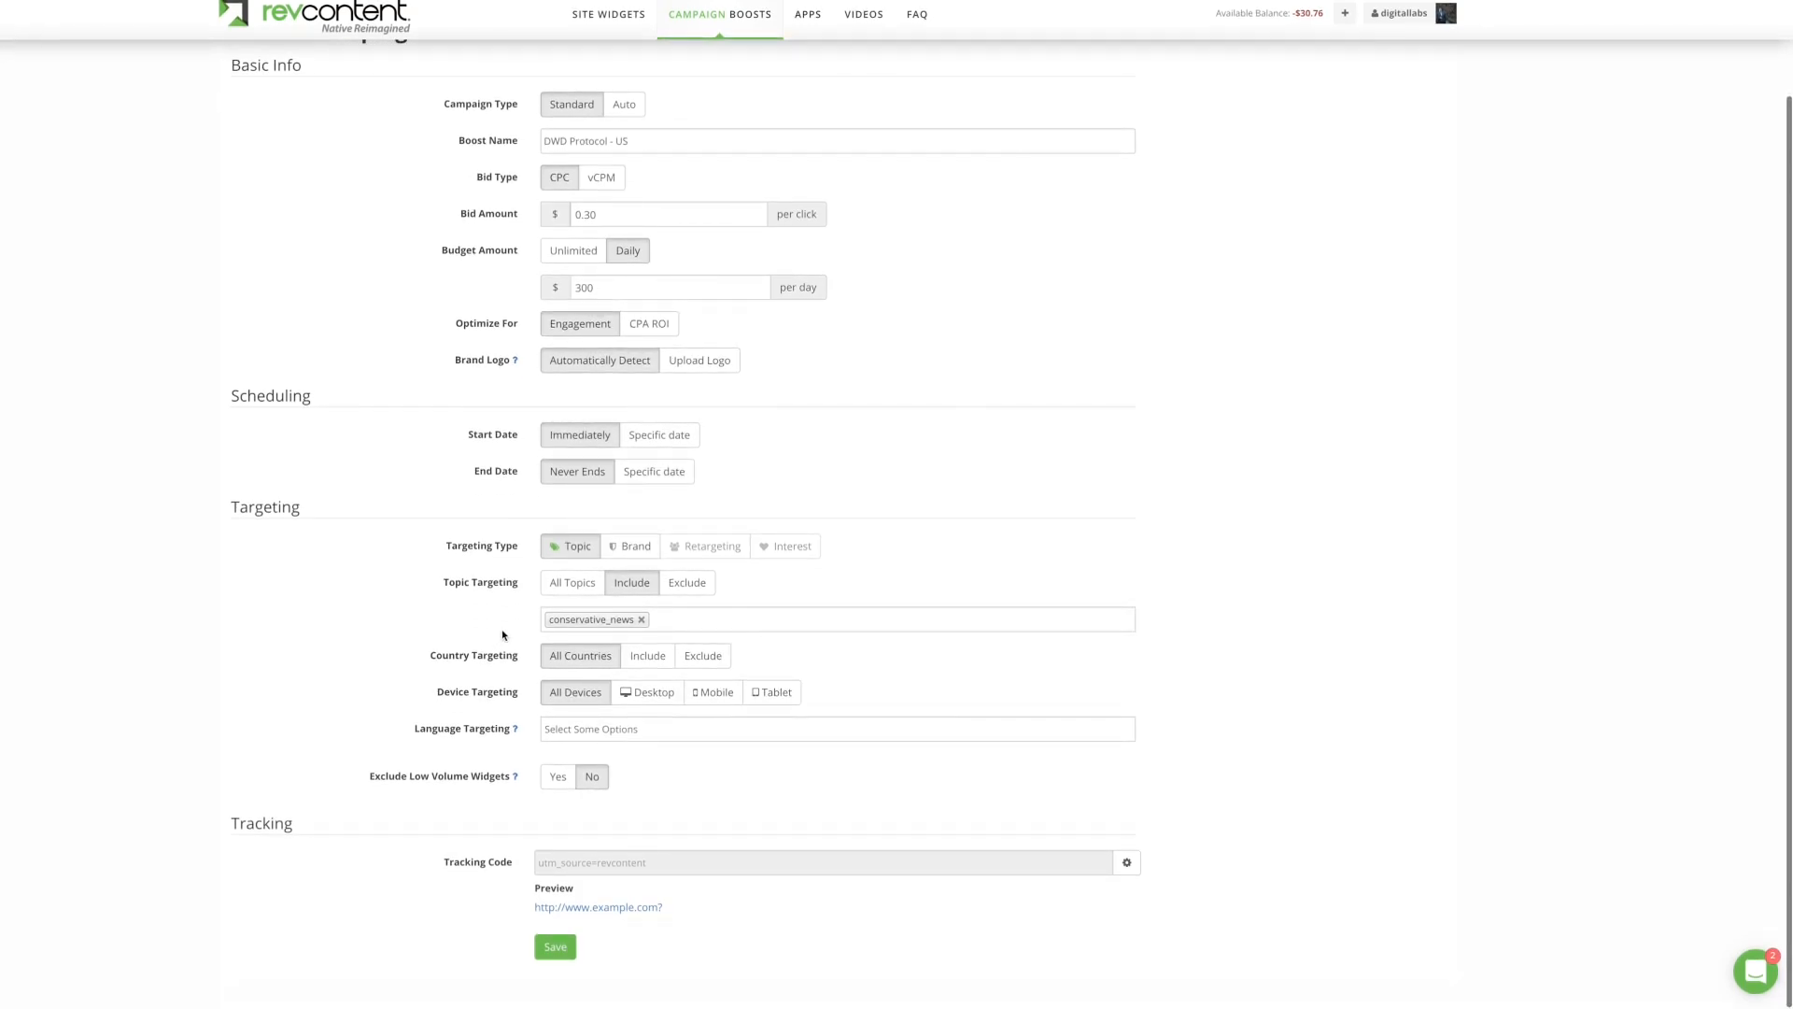
Step: Include only the United States in country targeting and only Desktop in device targeting
{"action": "left_click", "coordinate": [635, 656]}
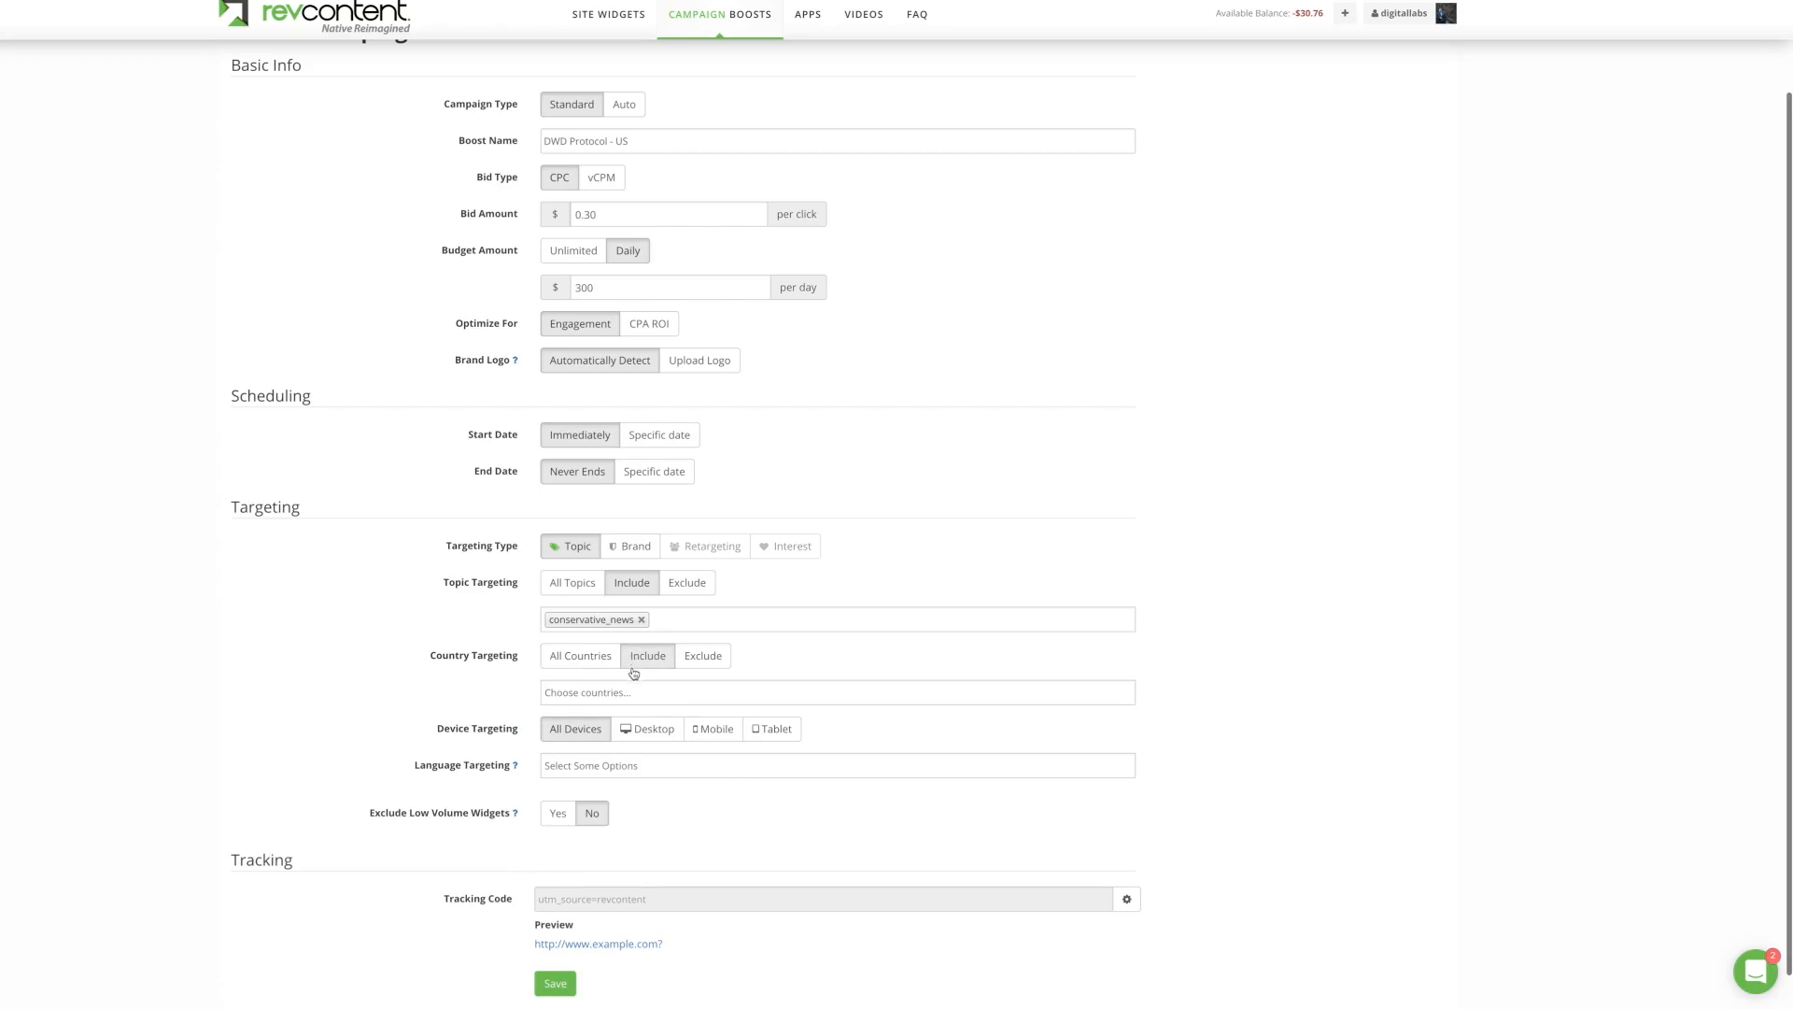
{"action": "left_click", "coordinate": [633, 699]}
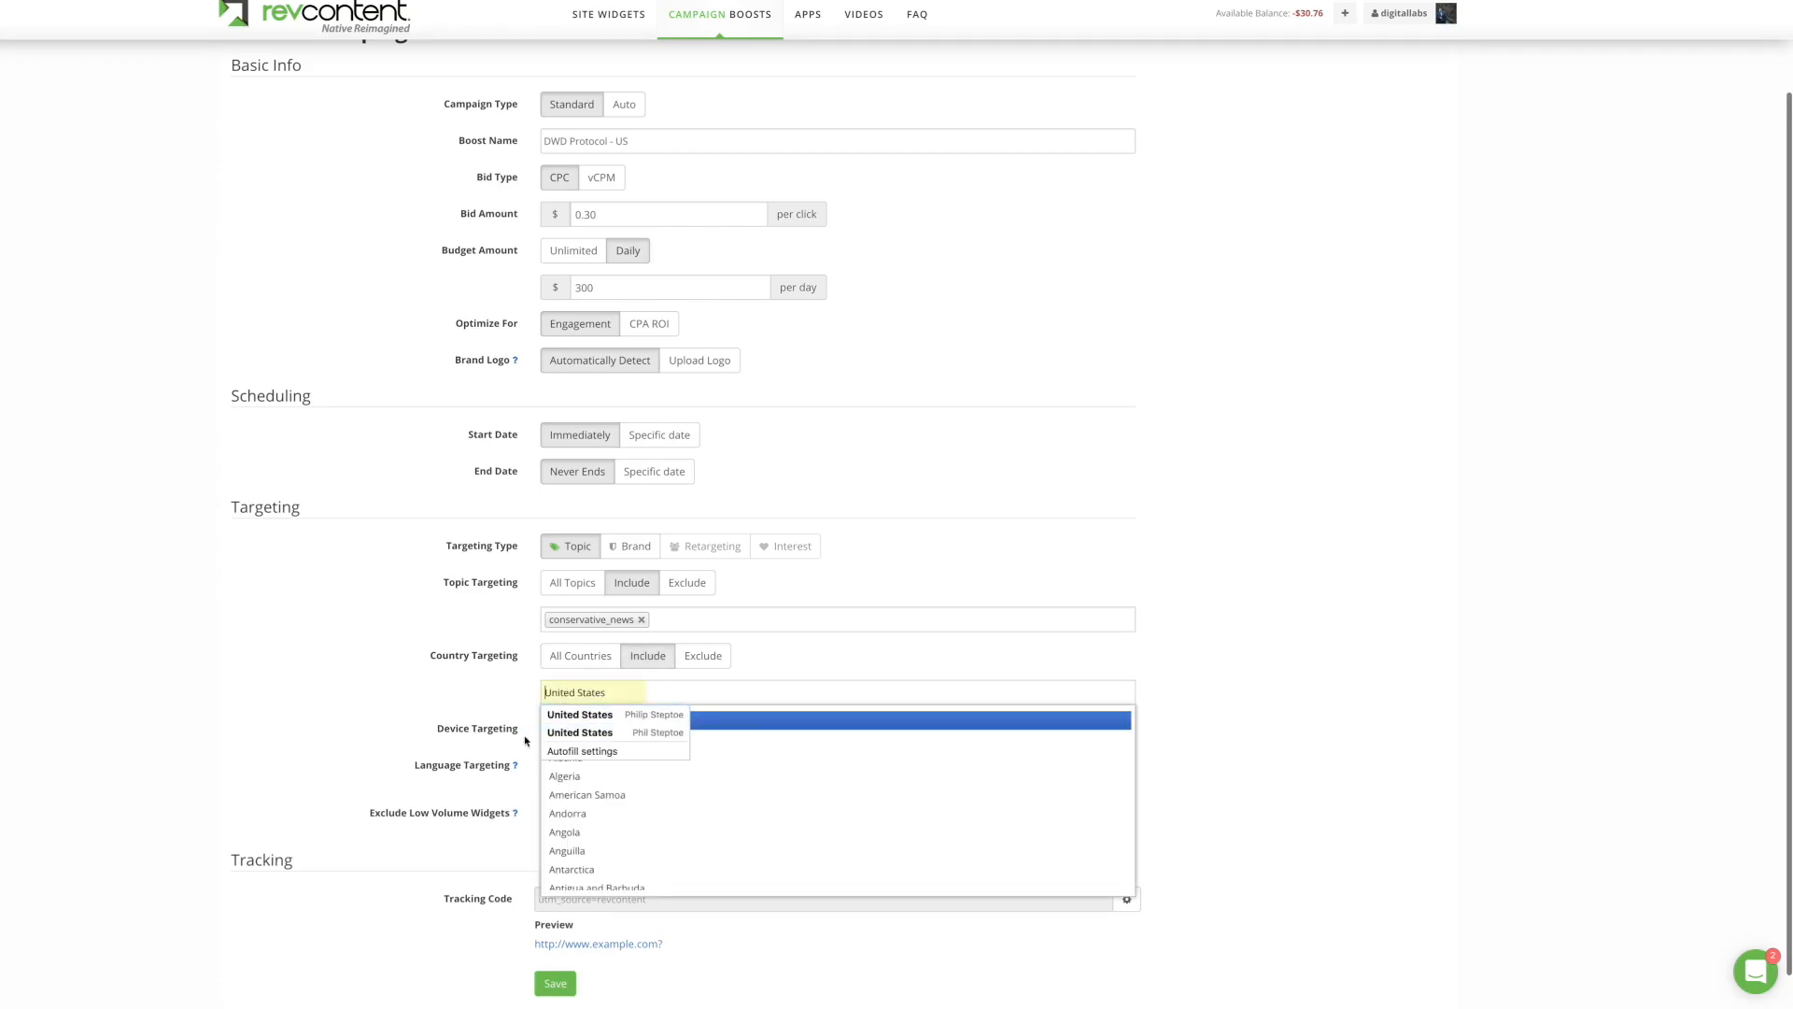
{"action": "scroll", "coordinate": [705, 793], "scroll_direction": "down", "scroll_amount": 15}
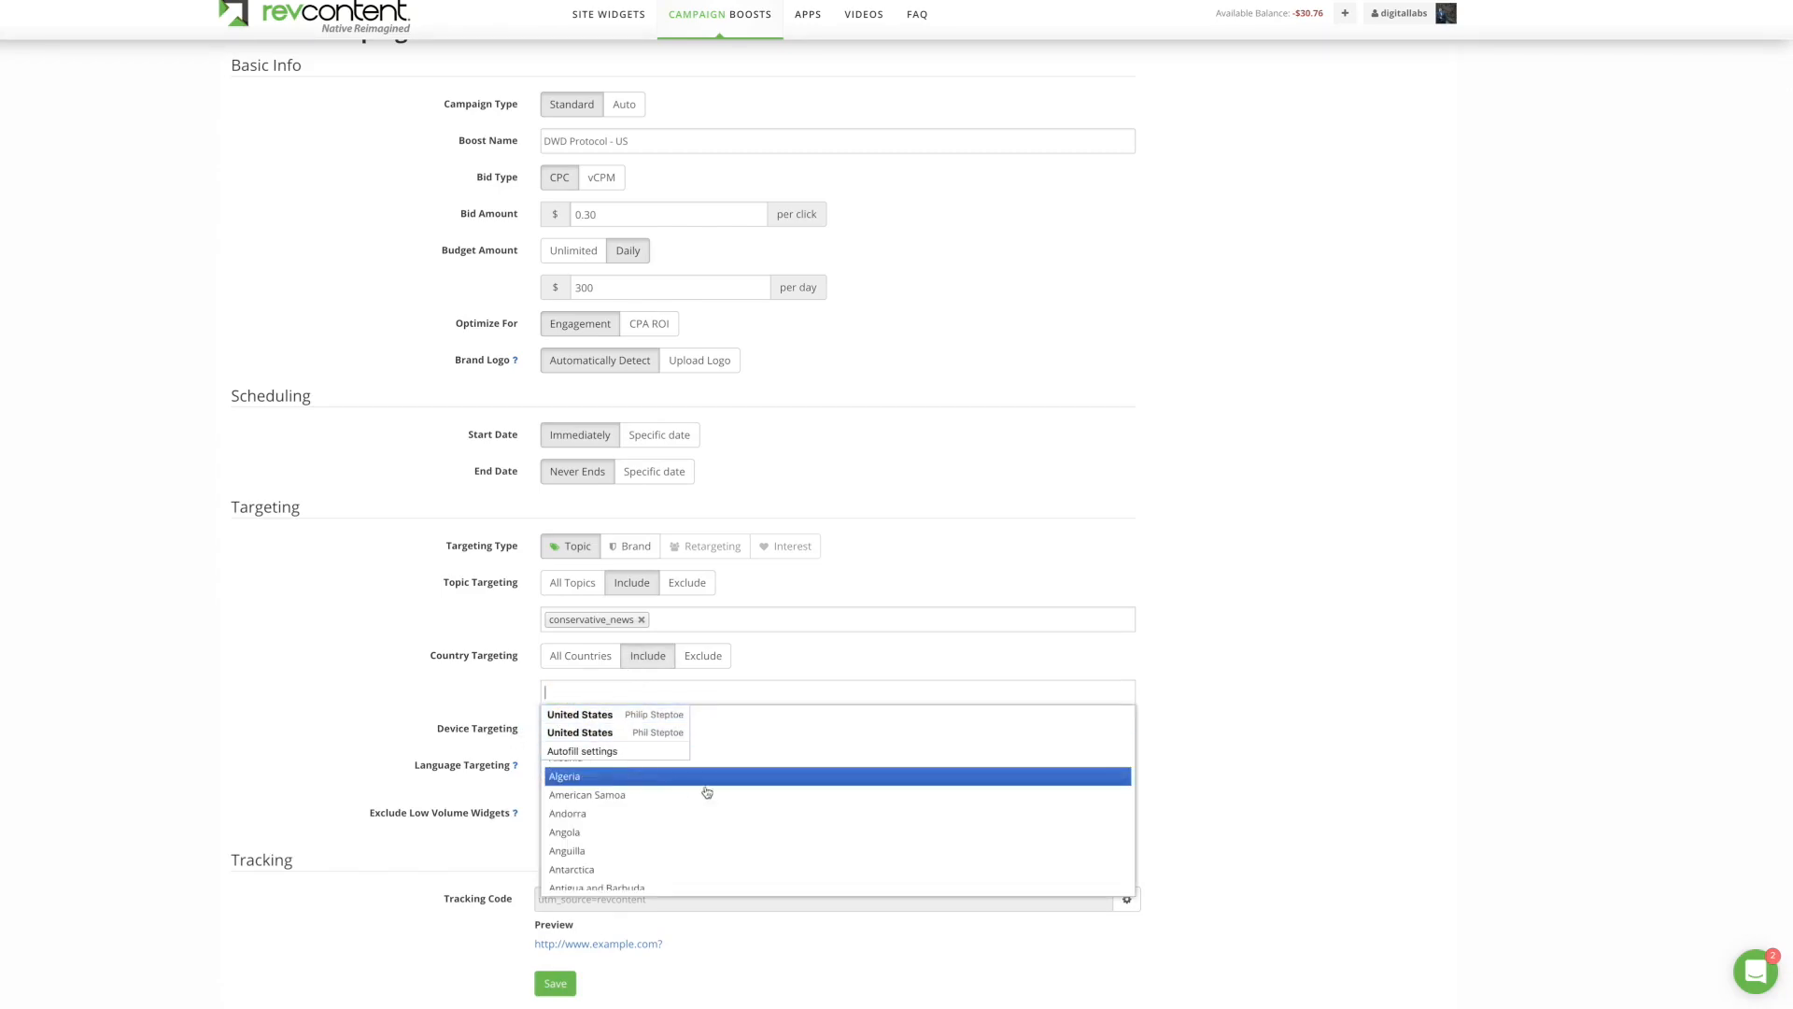
{"action": "scroll", "coordinate": [710, 780], "scroll_direction": "down", "scroll_amount": 15}
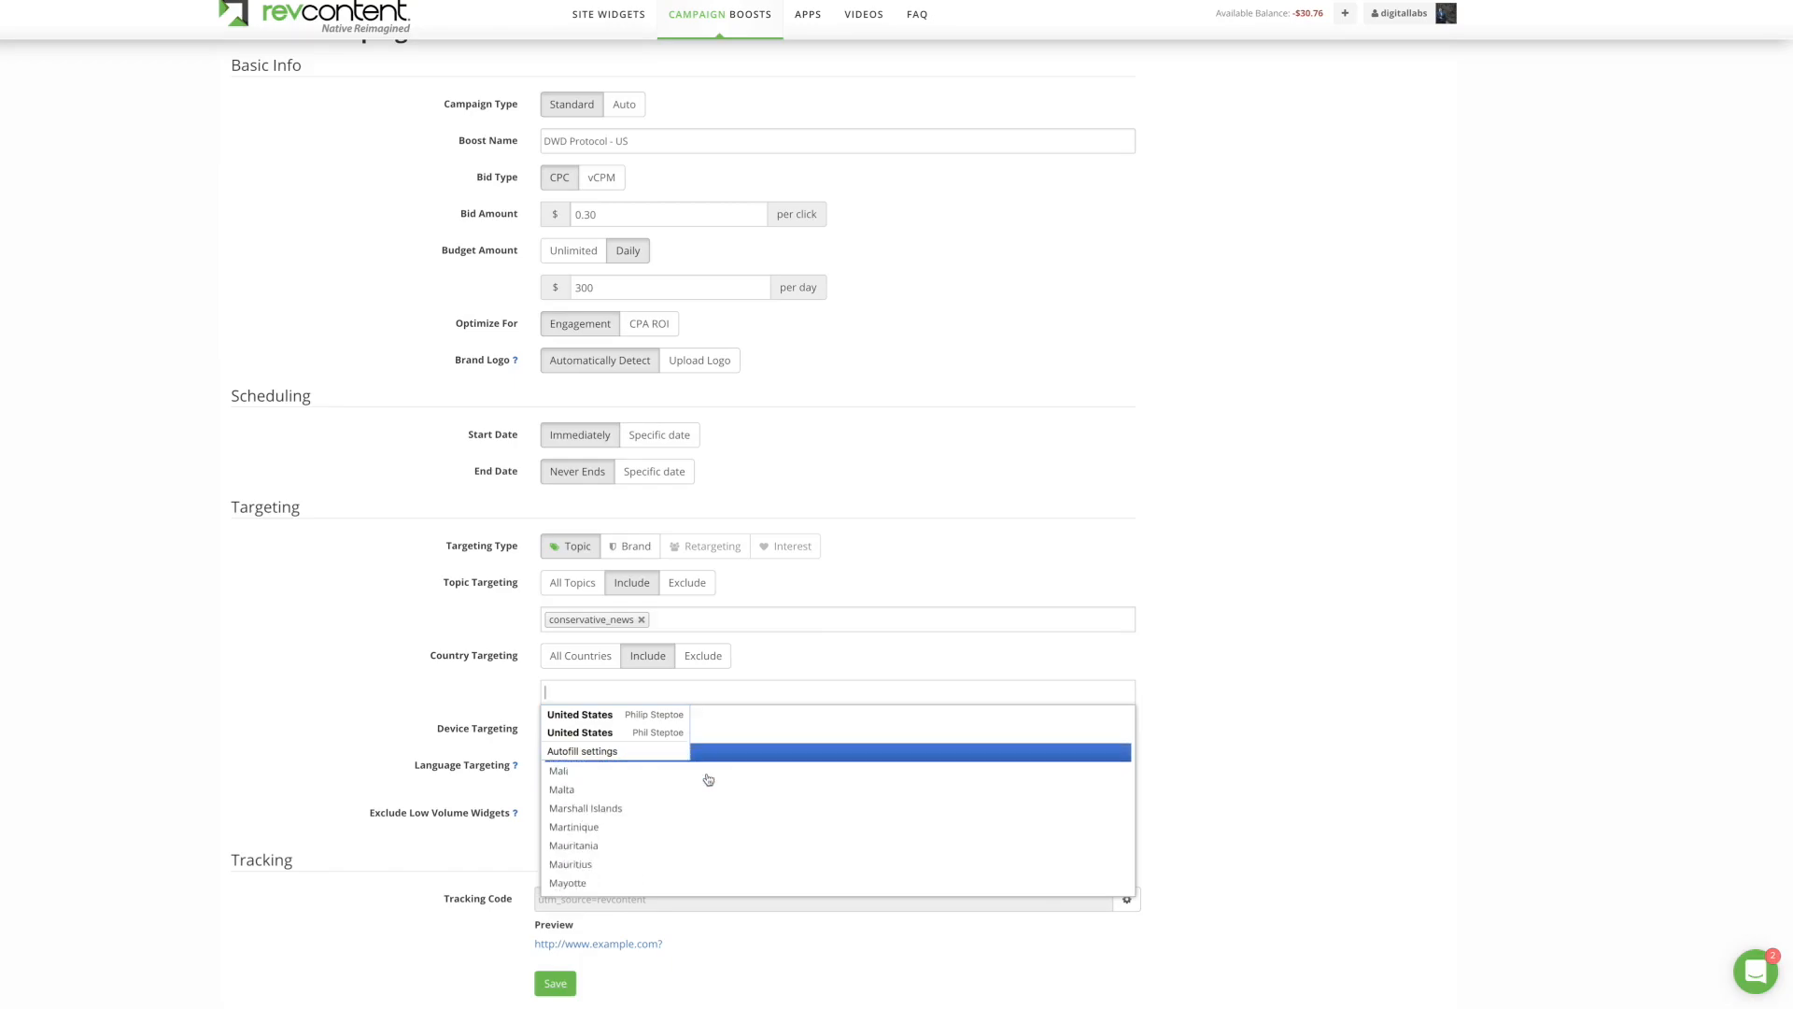
{"action": "scroll", "coordinate": [598, 833], "scroll_direction": "up", "scroll_amount": 5}
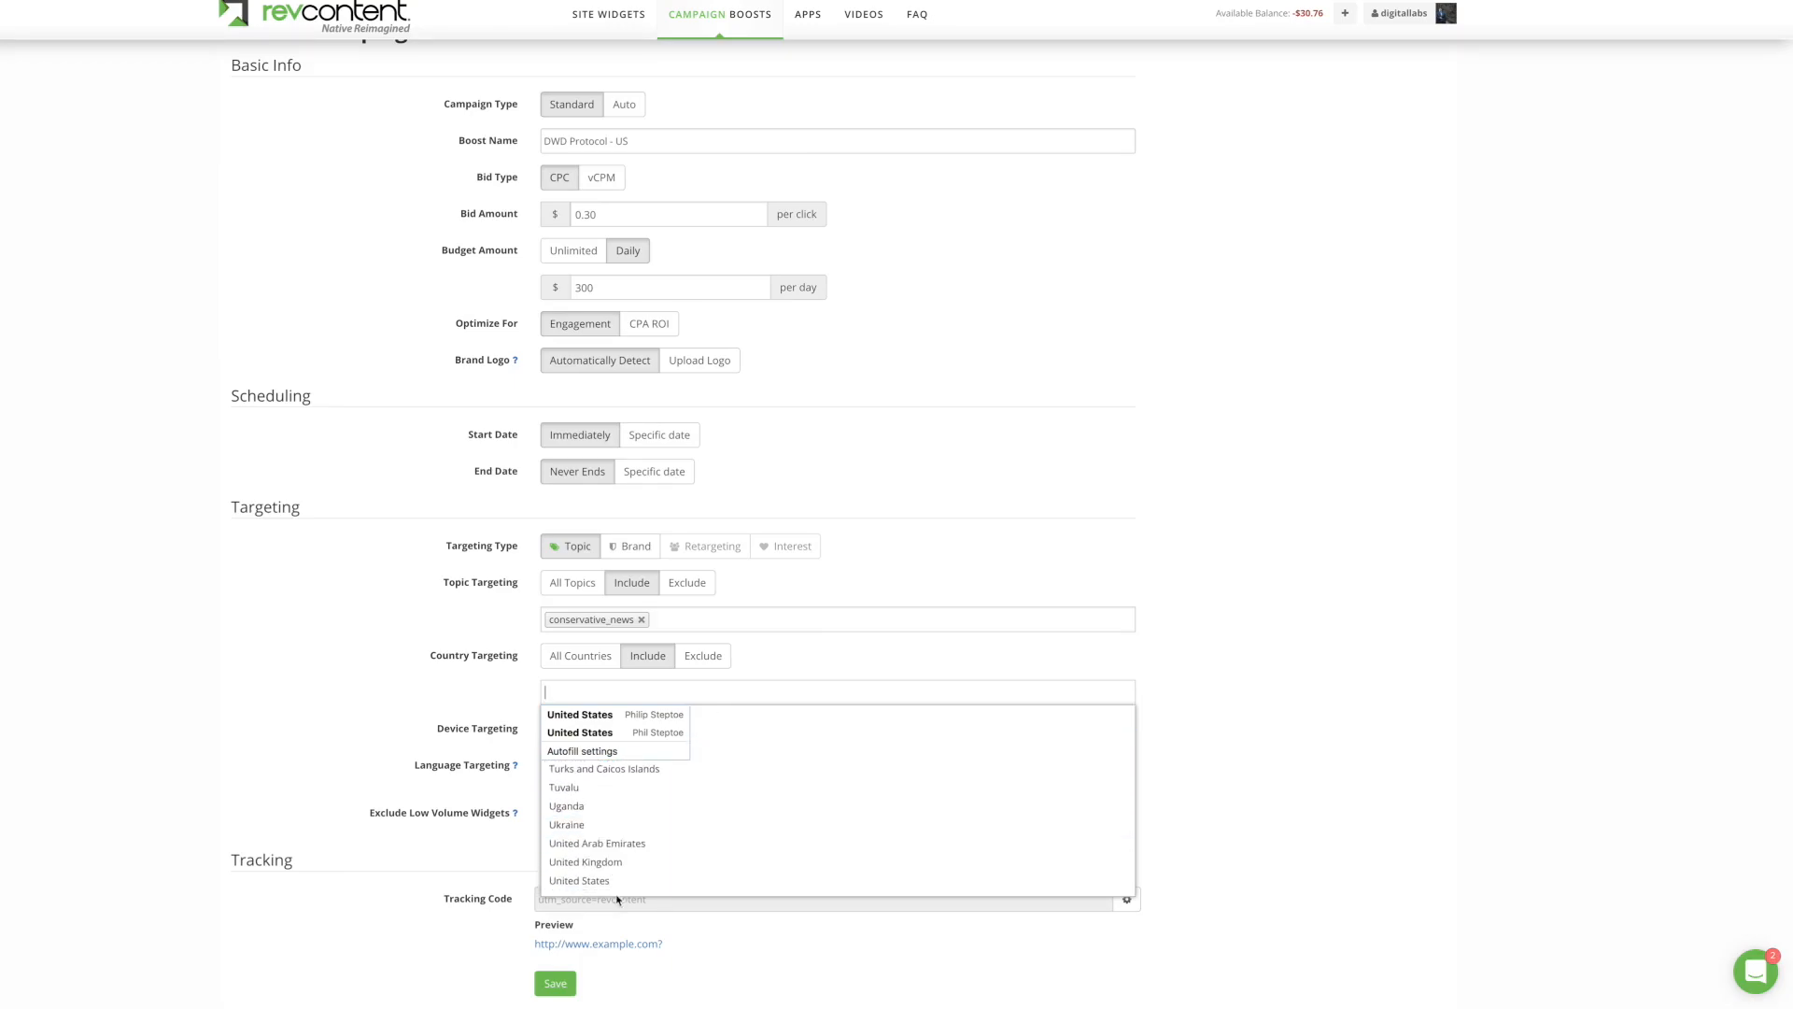
{"action": "left_click", "coordinate": [579, 886]}
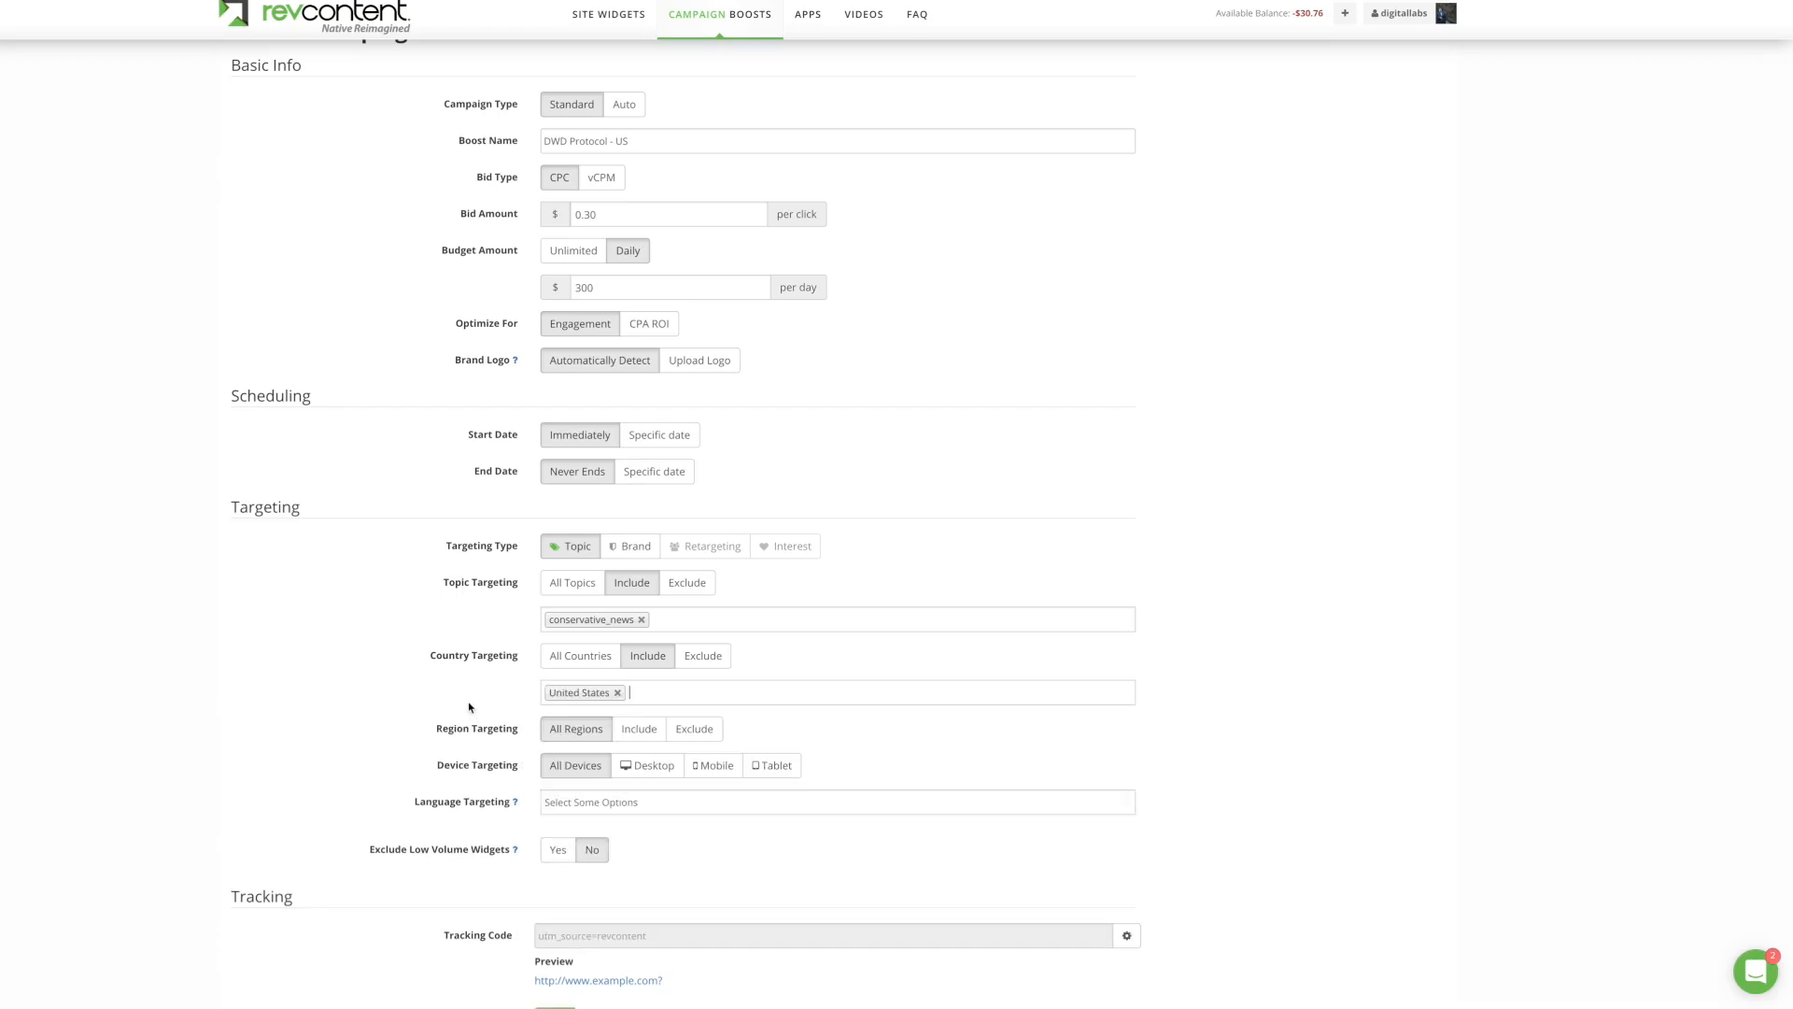
{"action": "left_click", "coordinate": [647, 766]}
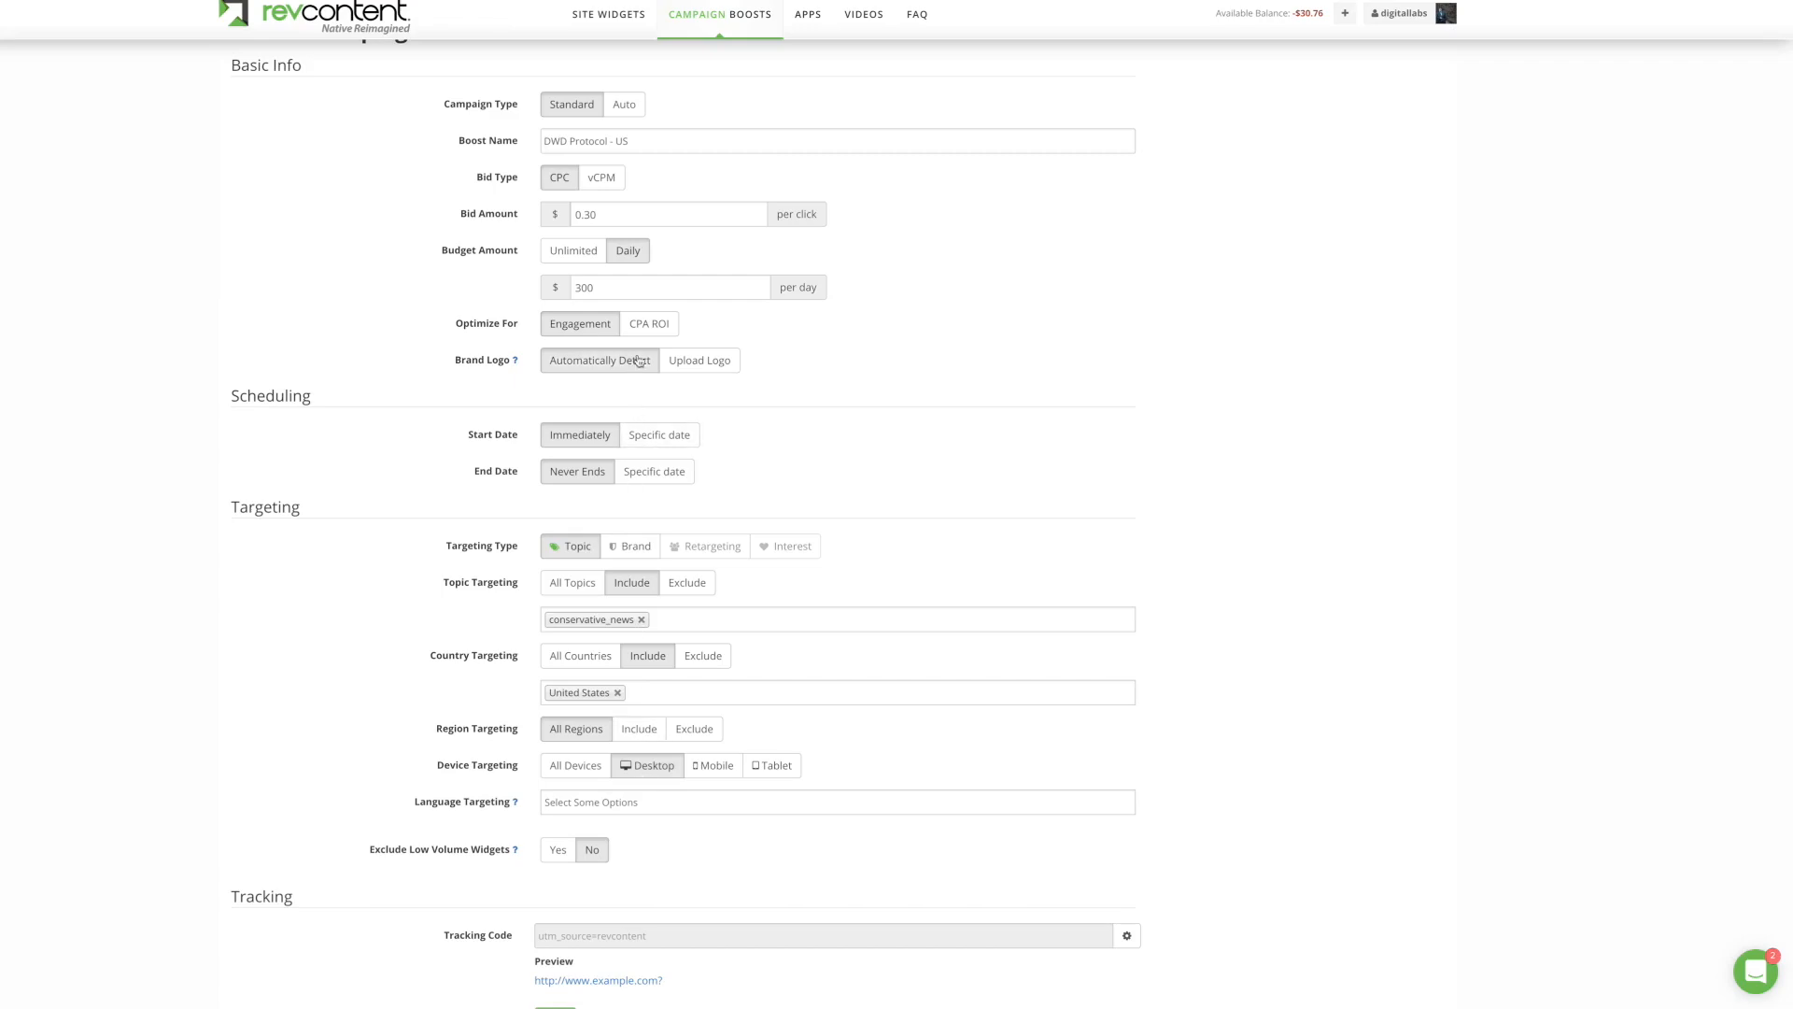
Step: Append 'Desktop' so the boost is named 'DWD Protocol - US Desktop'
{"action": "left_click", "coordinate": [698, 137]}
{"action": "type", "text": "Desktop"}
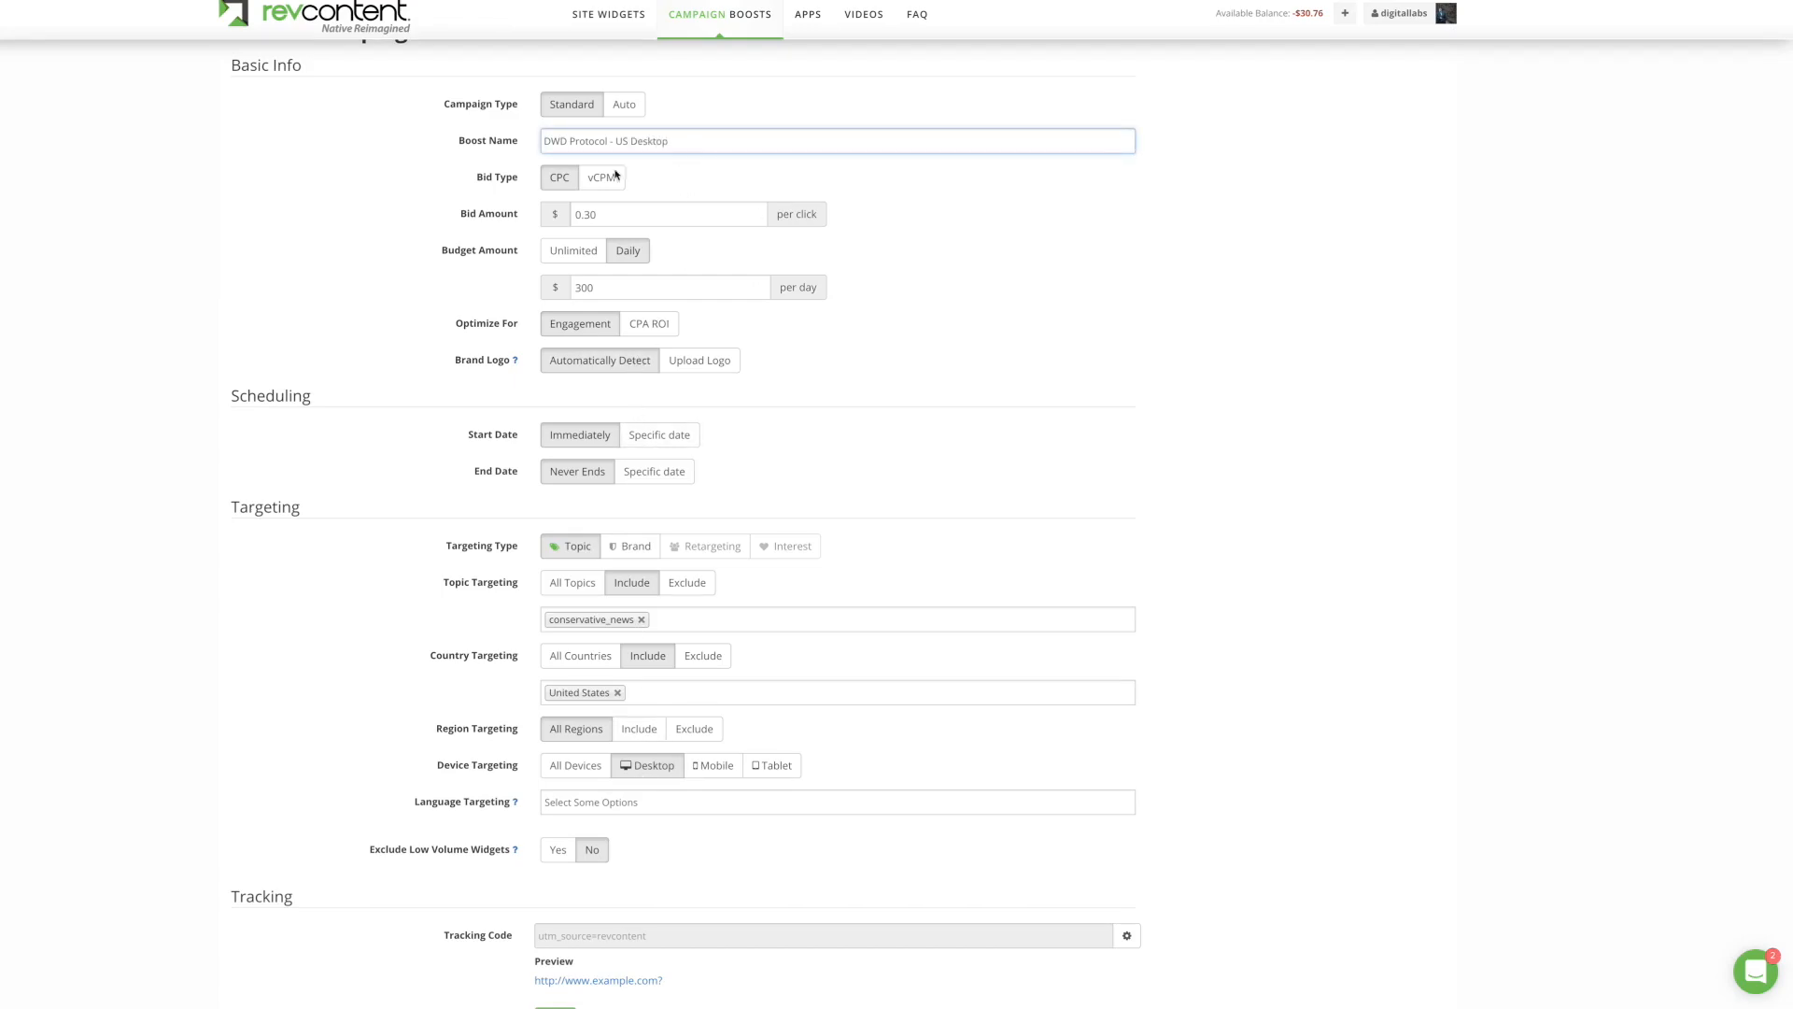
{"action": "left_click", "coordinate": [382, 211]}
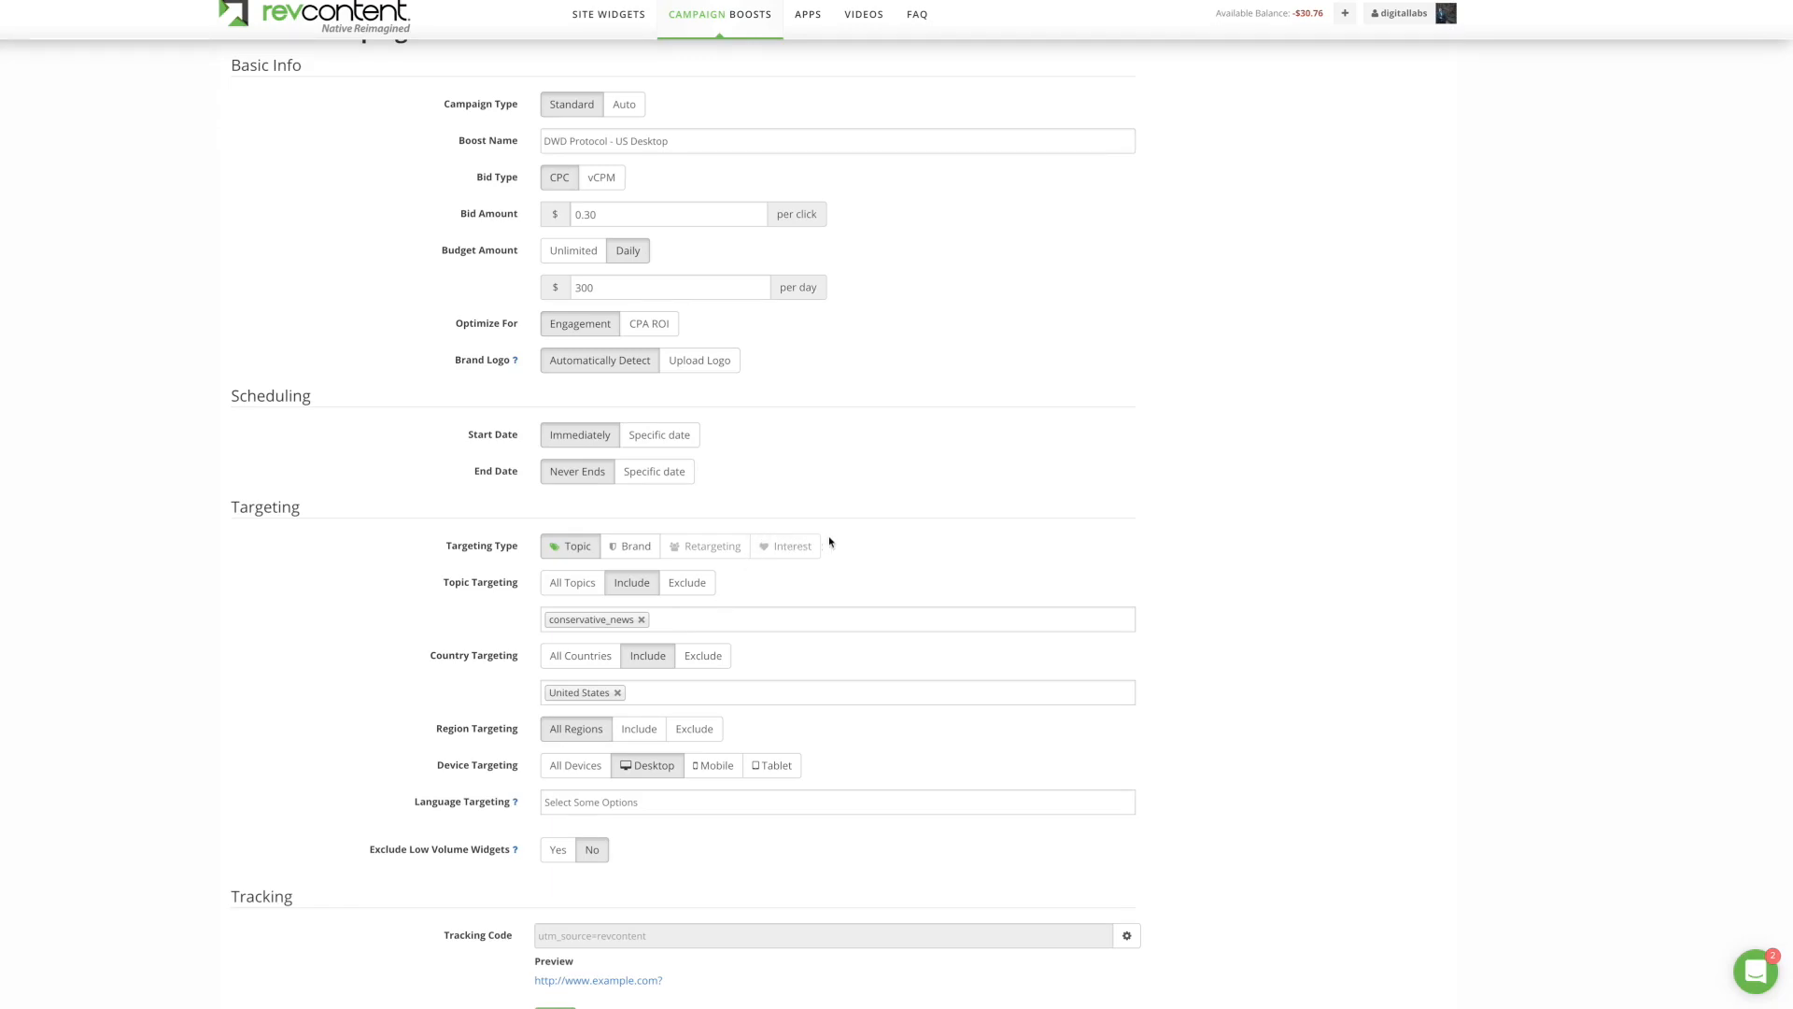
Step: Toggle Tablet device targeting on and back off, leaving Desktop as the only device
{"action": "scroll", "coordinate": [495, 572], "scroll_direction": "down", "scroll_amount": 2}
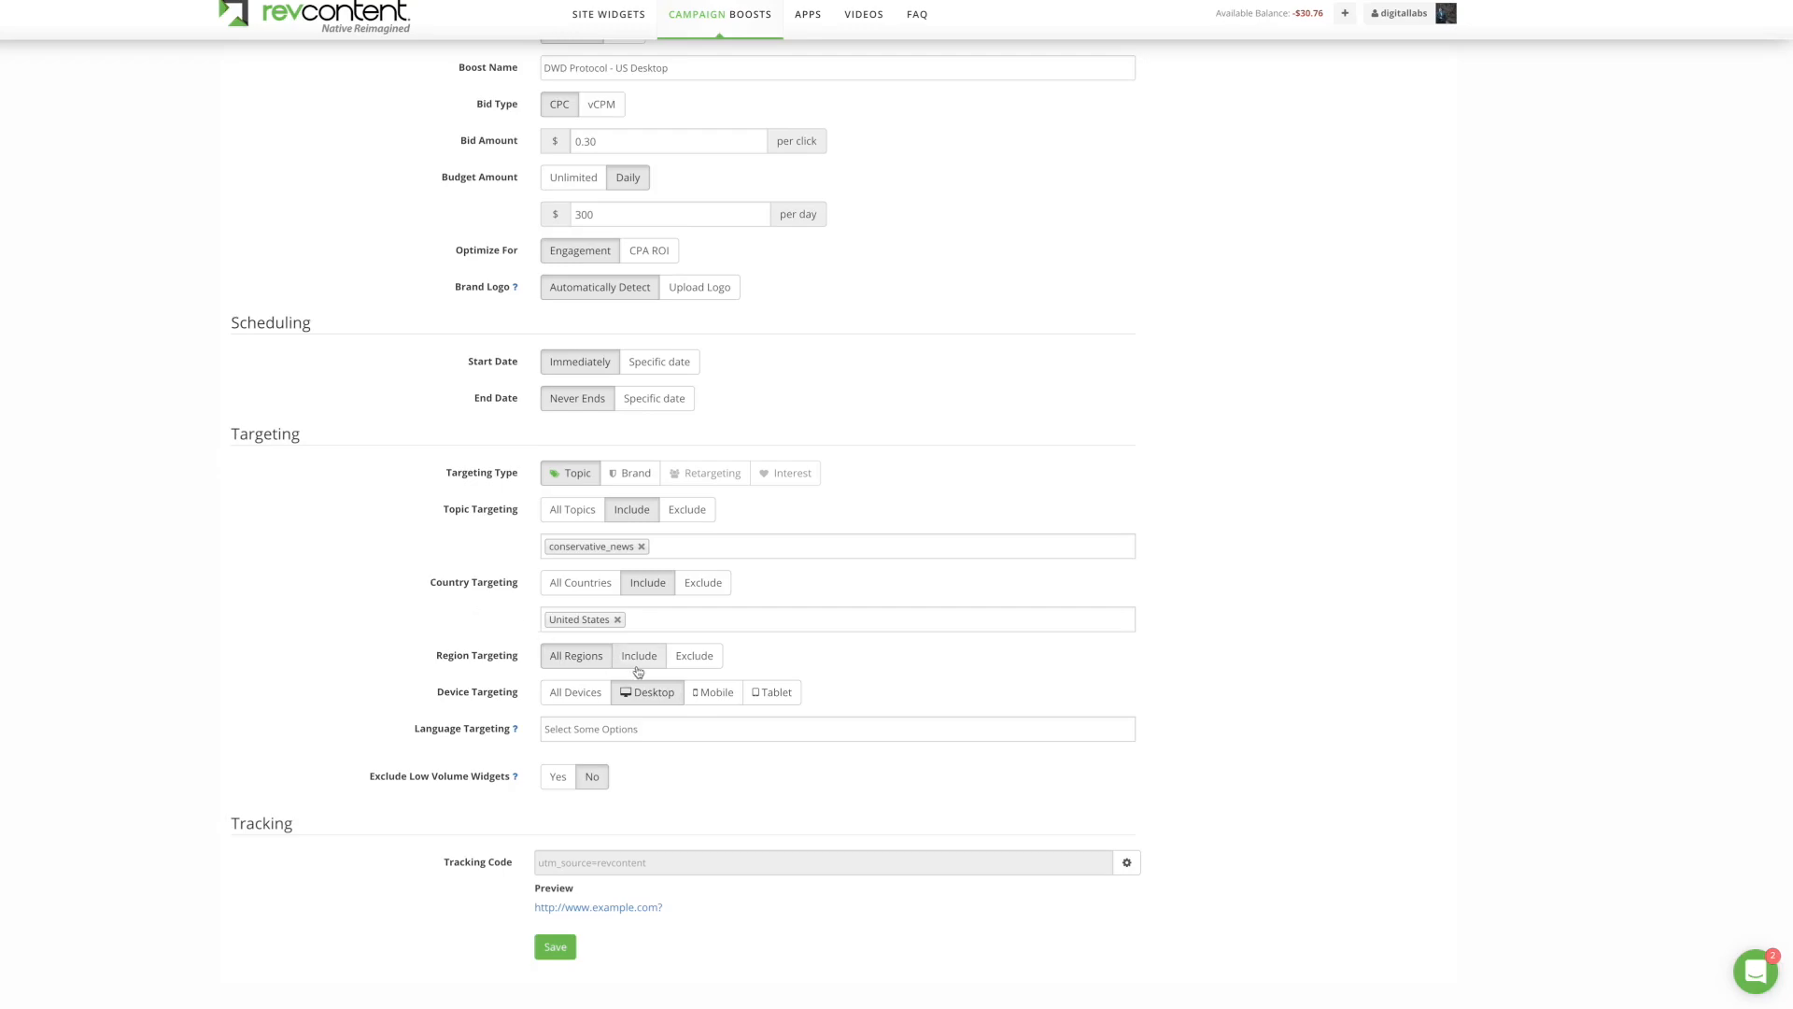
{"action": "left_click", "coordinate": [749, 699]}
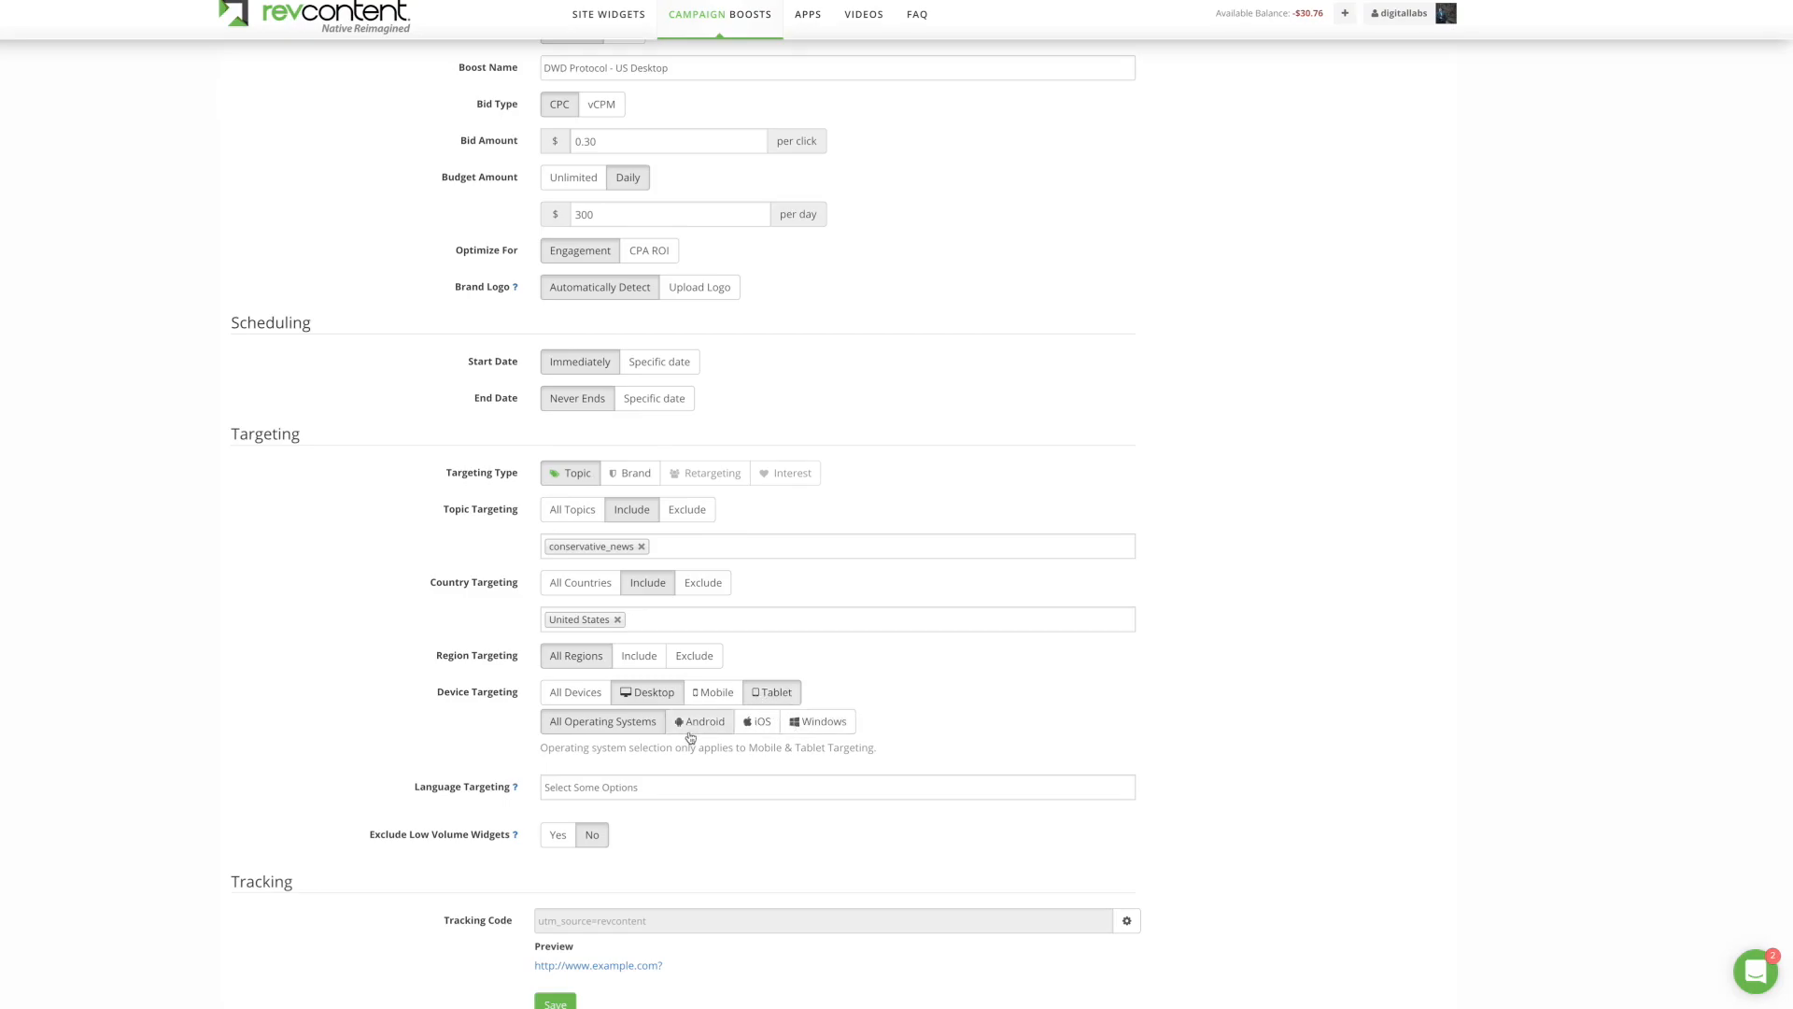
{"action": "left_click", "coordinate": [780, 693]}
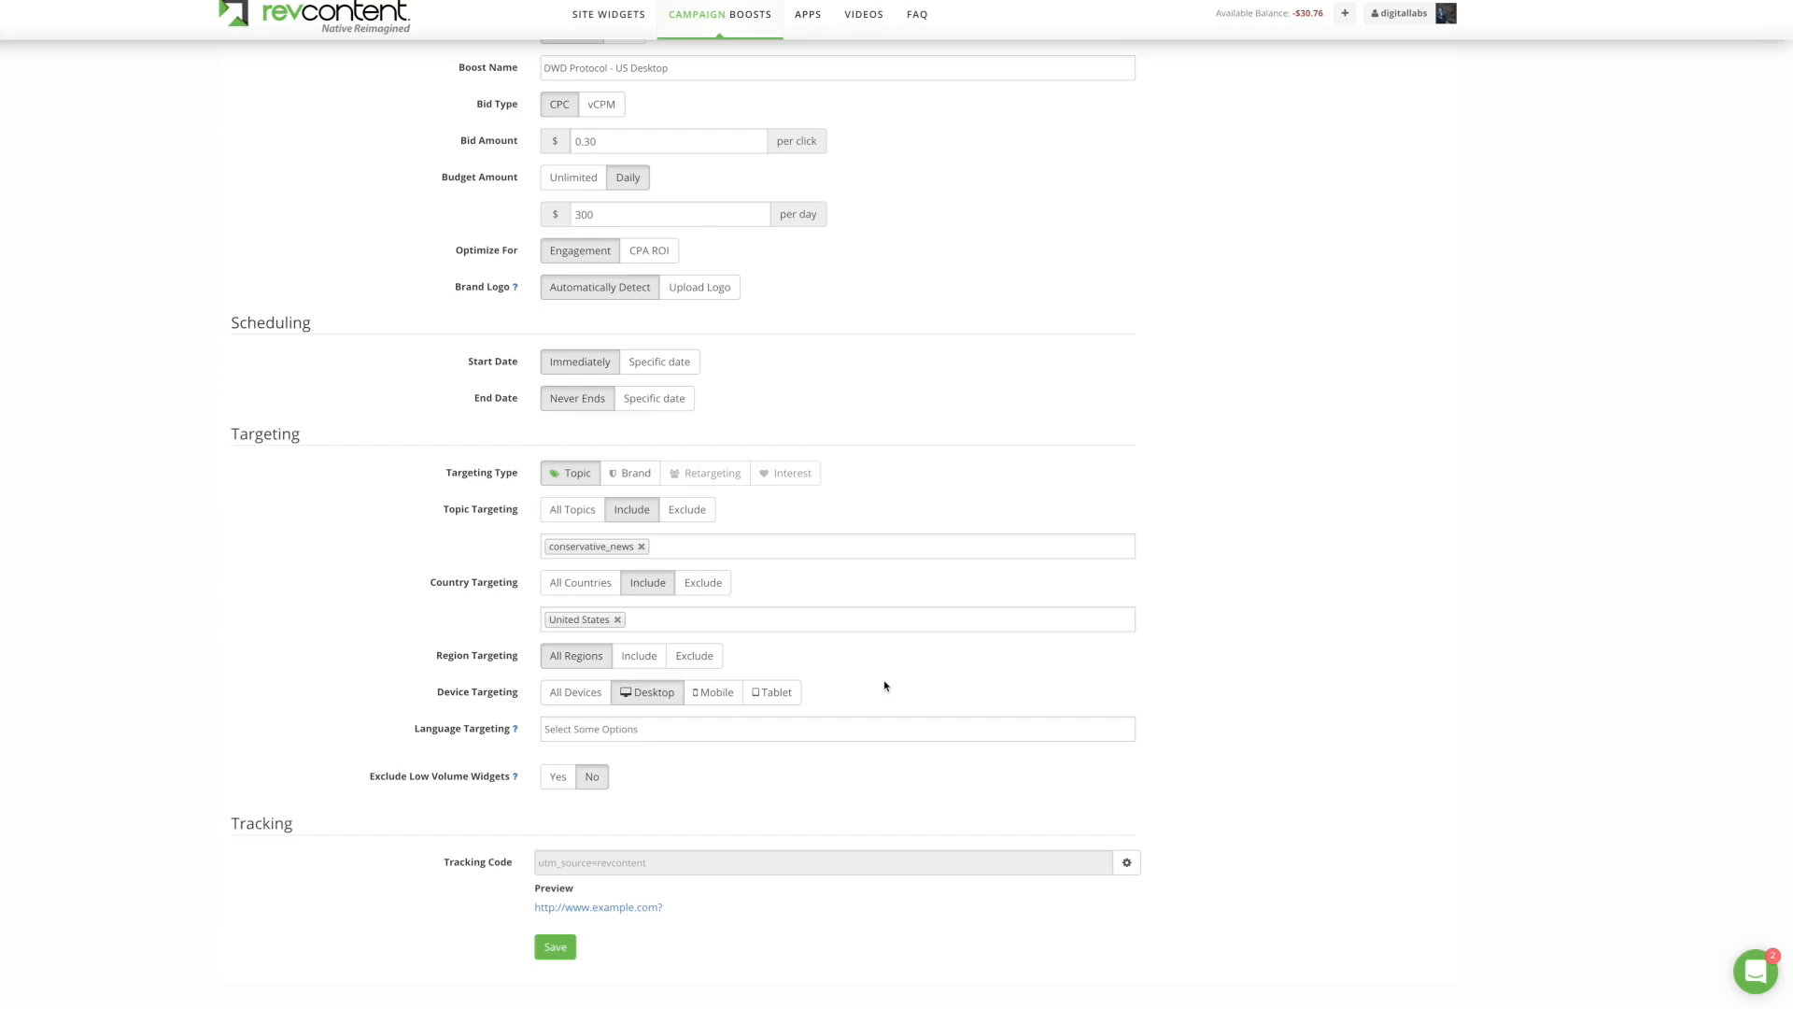
Step: Target All Languages and save, creating the DWD Protocol - US Desktop boost
{"action": "left_click", "coordinate": [588, 736]}
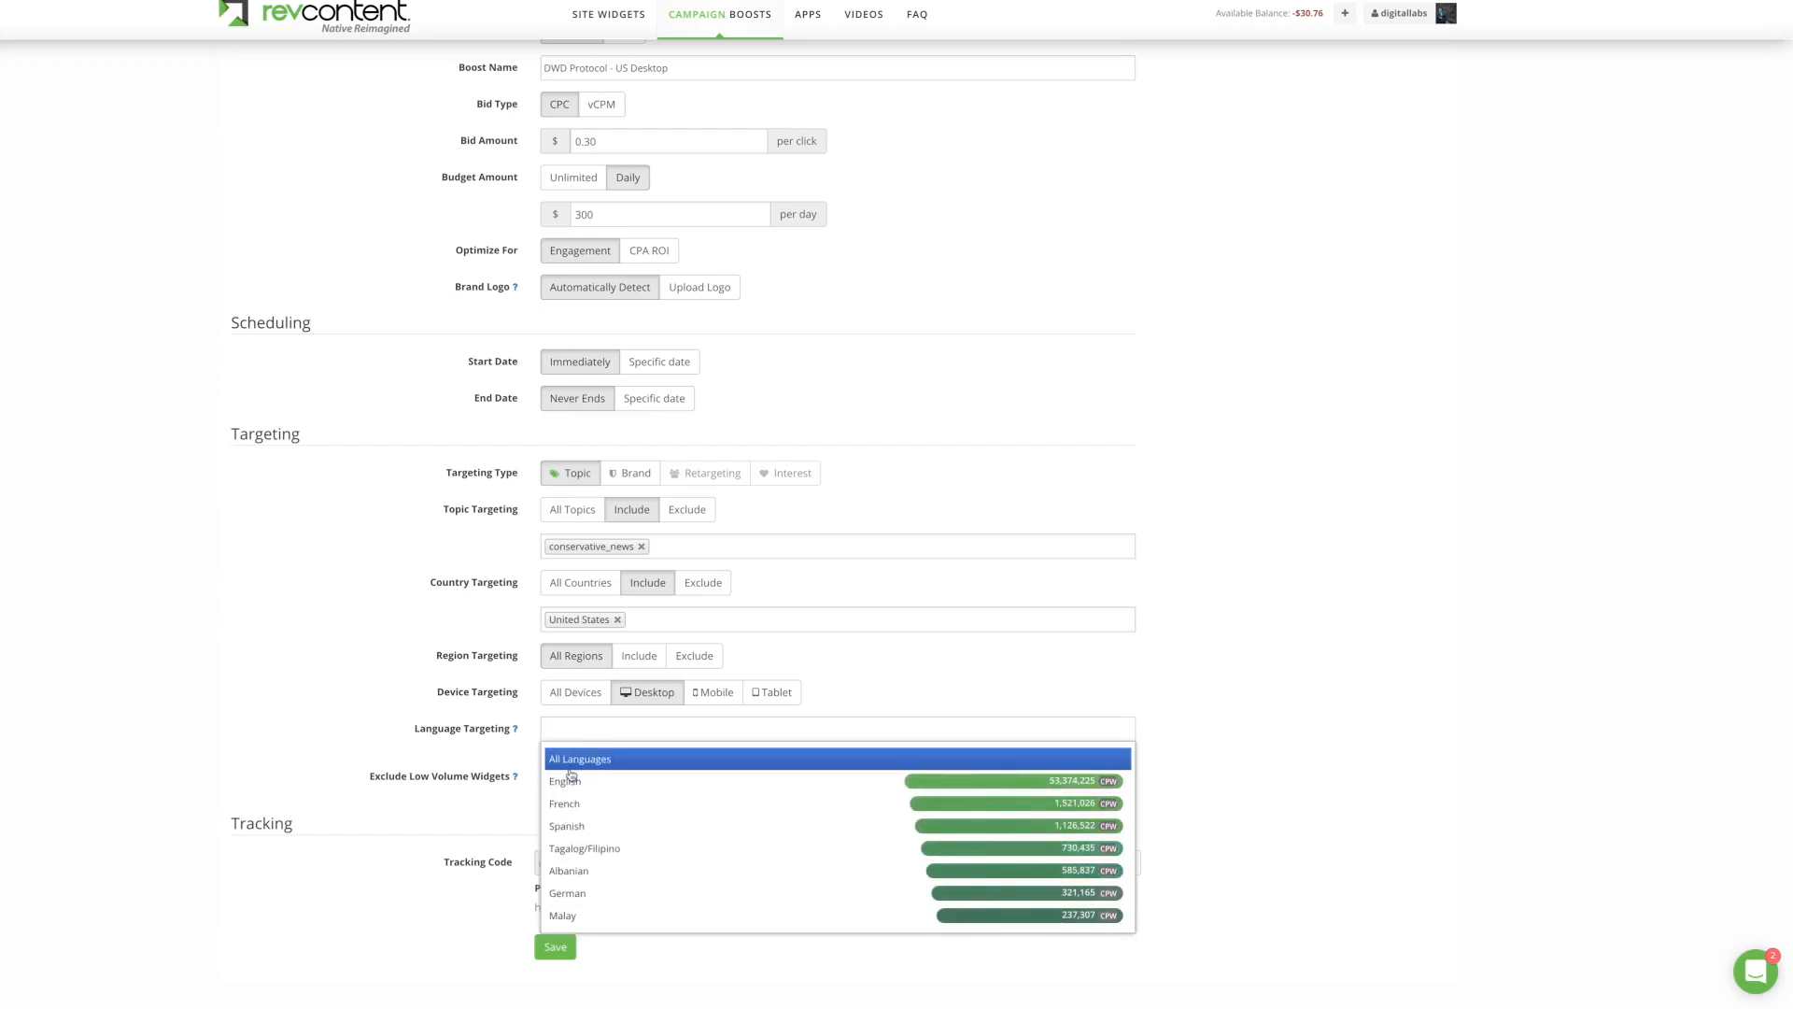
{"action": "left_click", "coordinate": [567, 760]}
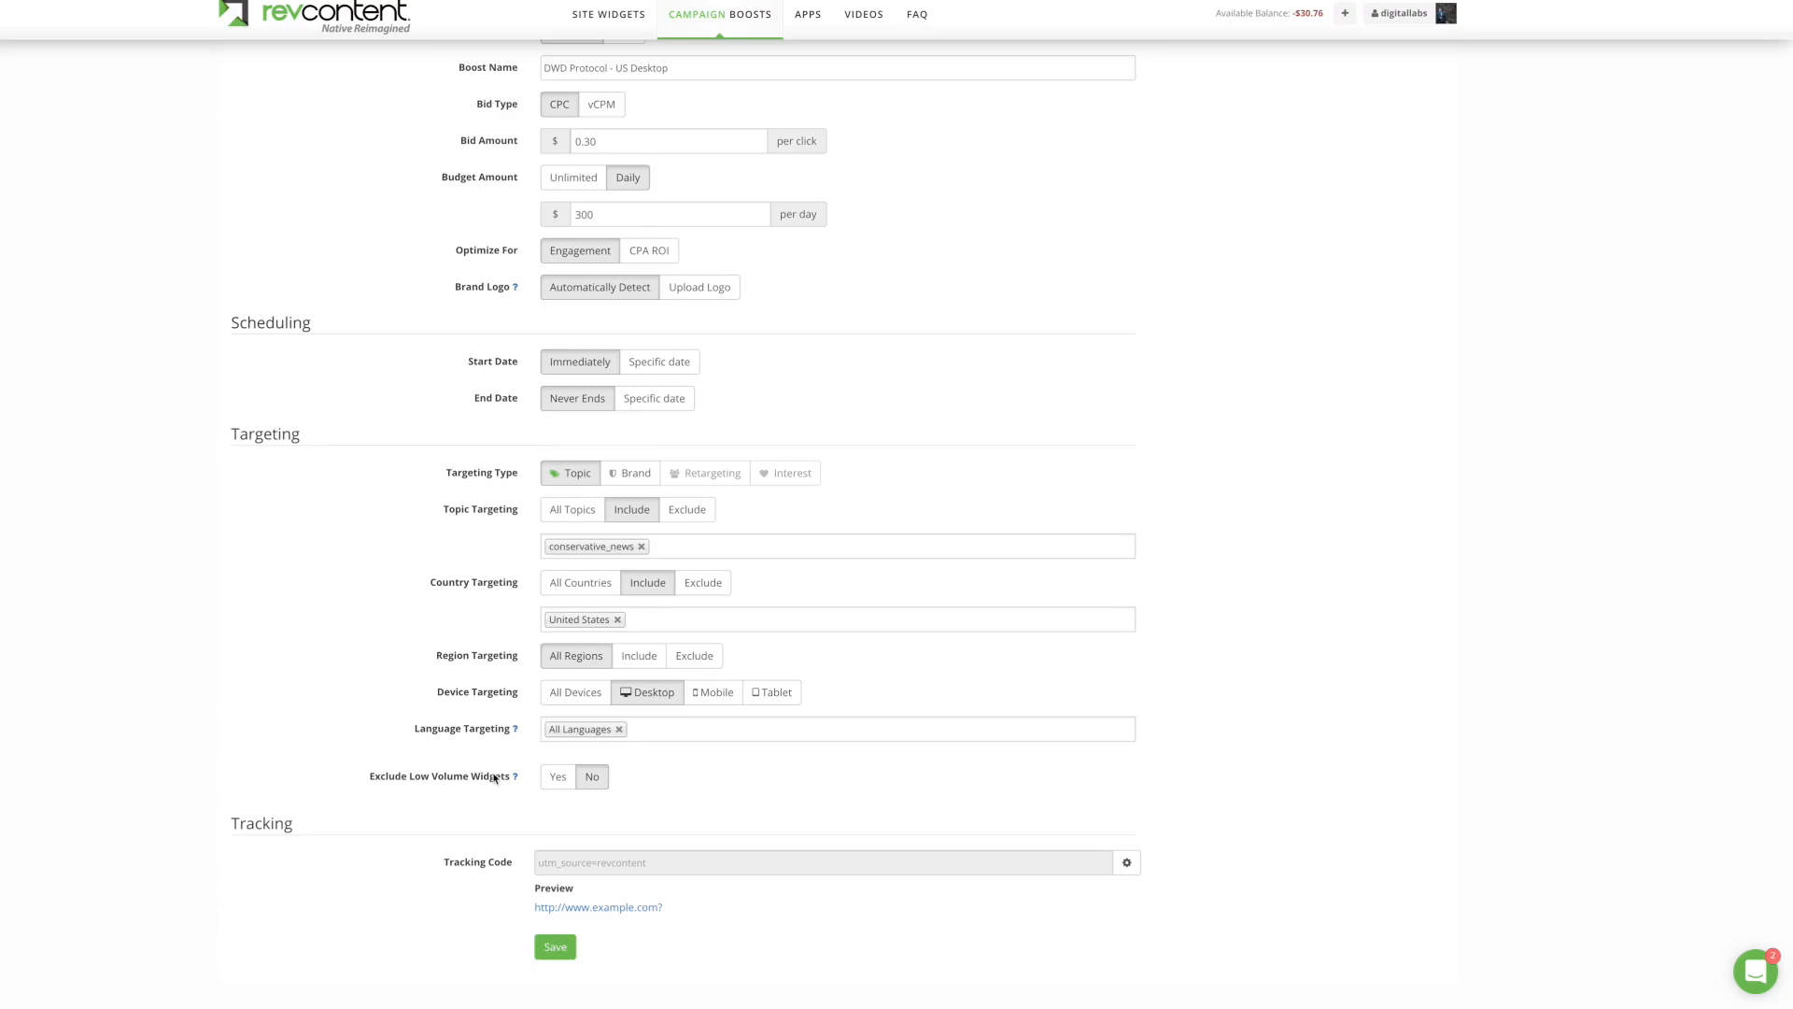
{"action": "left_click", "coordinate": [554, 948]}
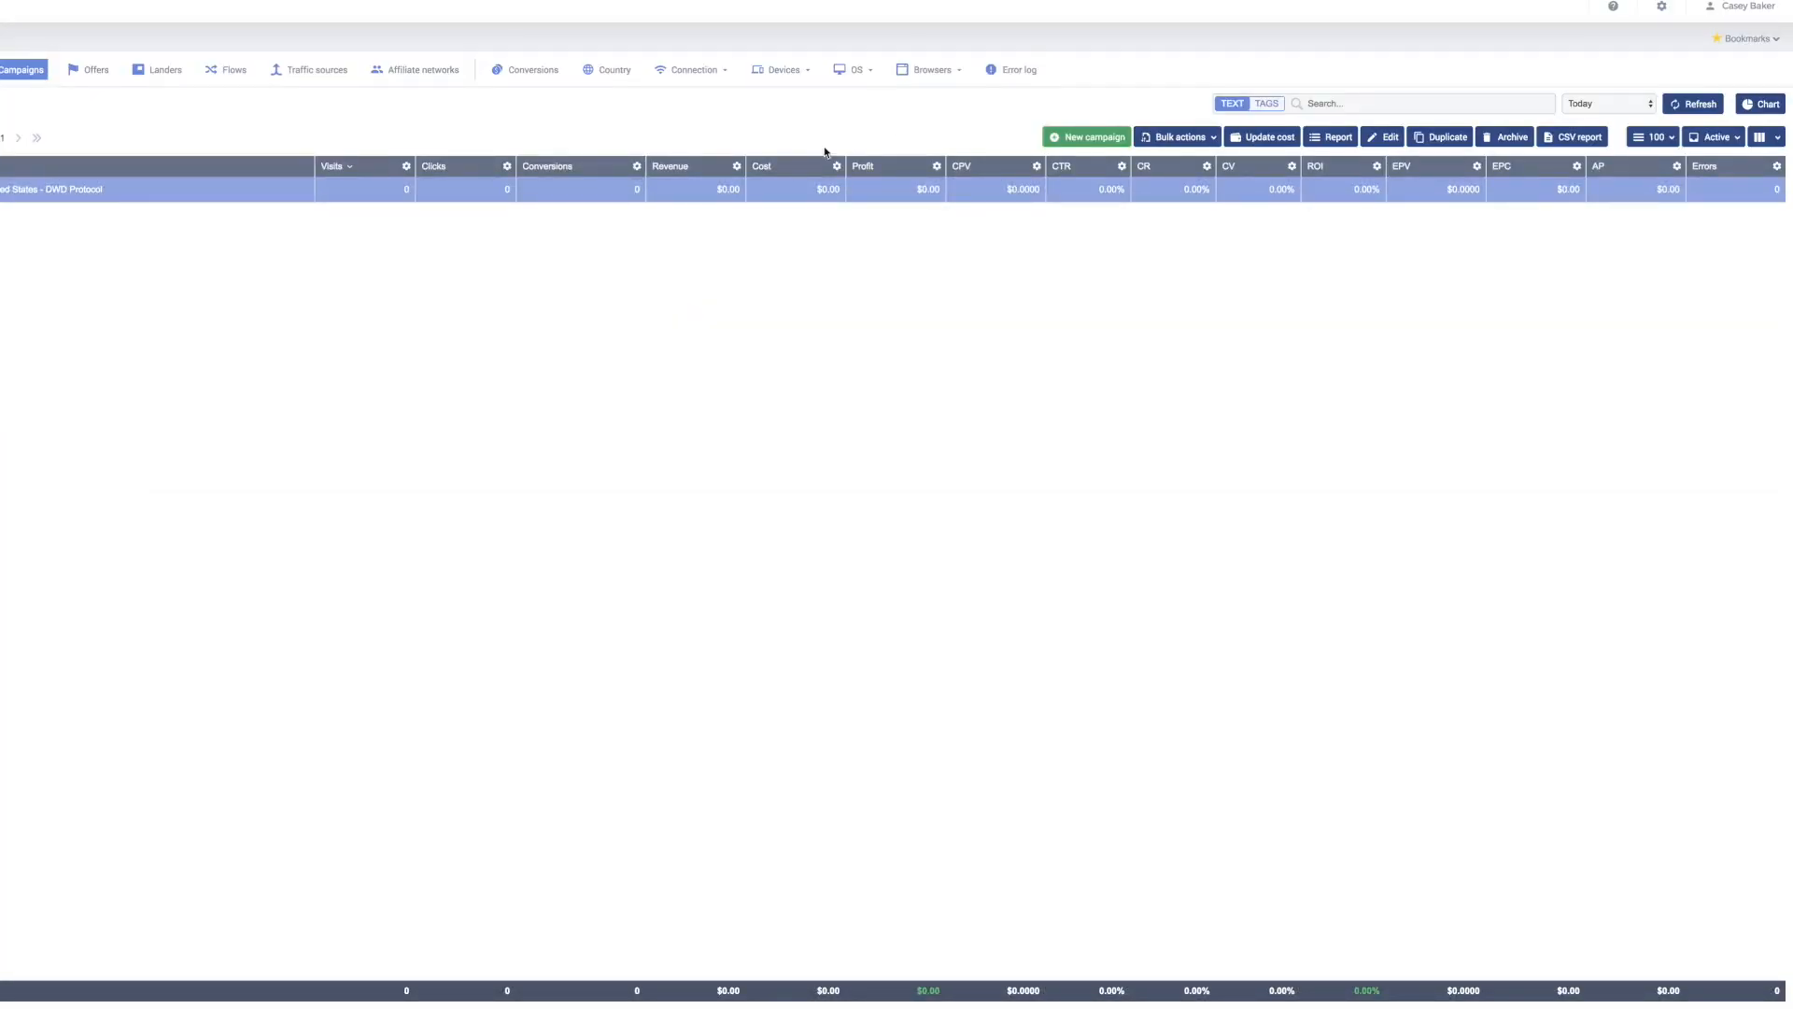
Step: Copy the Campaign URL from the RevContent - United States - DWD Protocol campaign's edit form
{"action": "left_click", "coordinate": [1390, 138]}
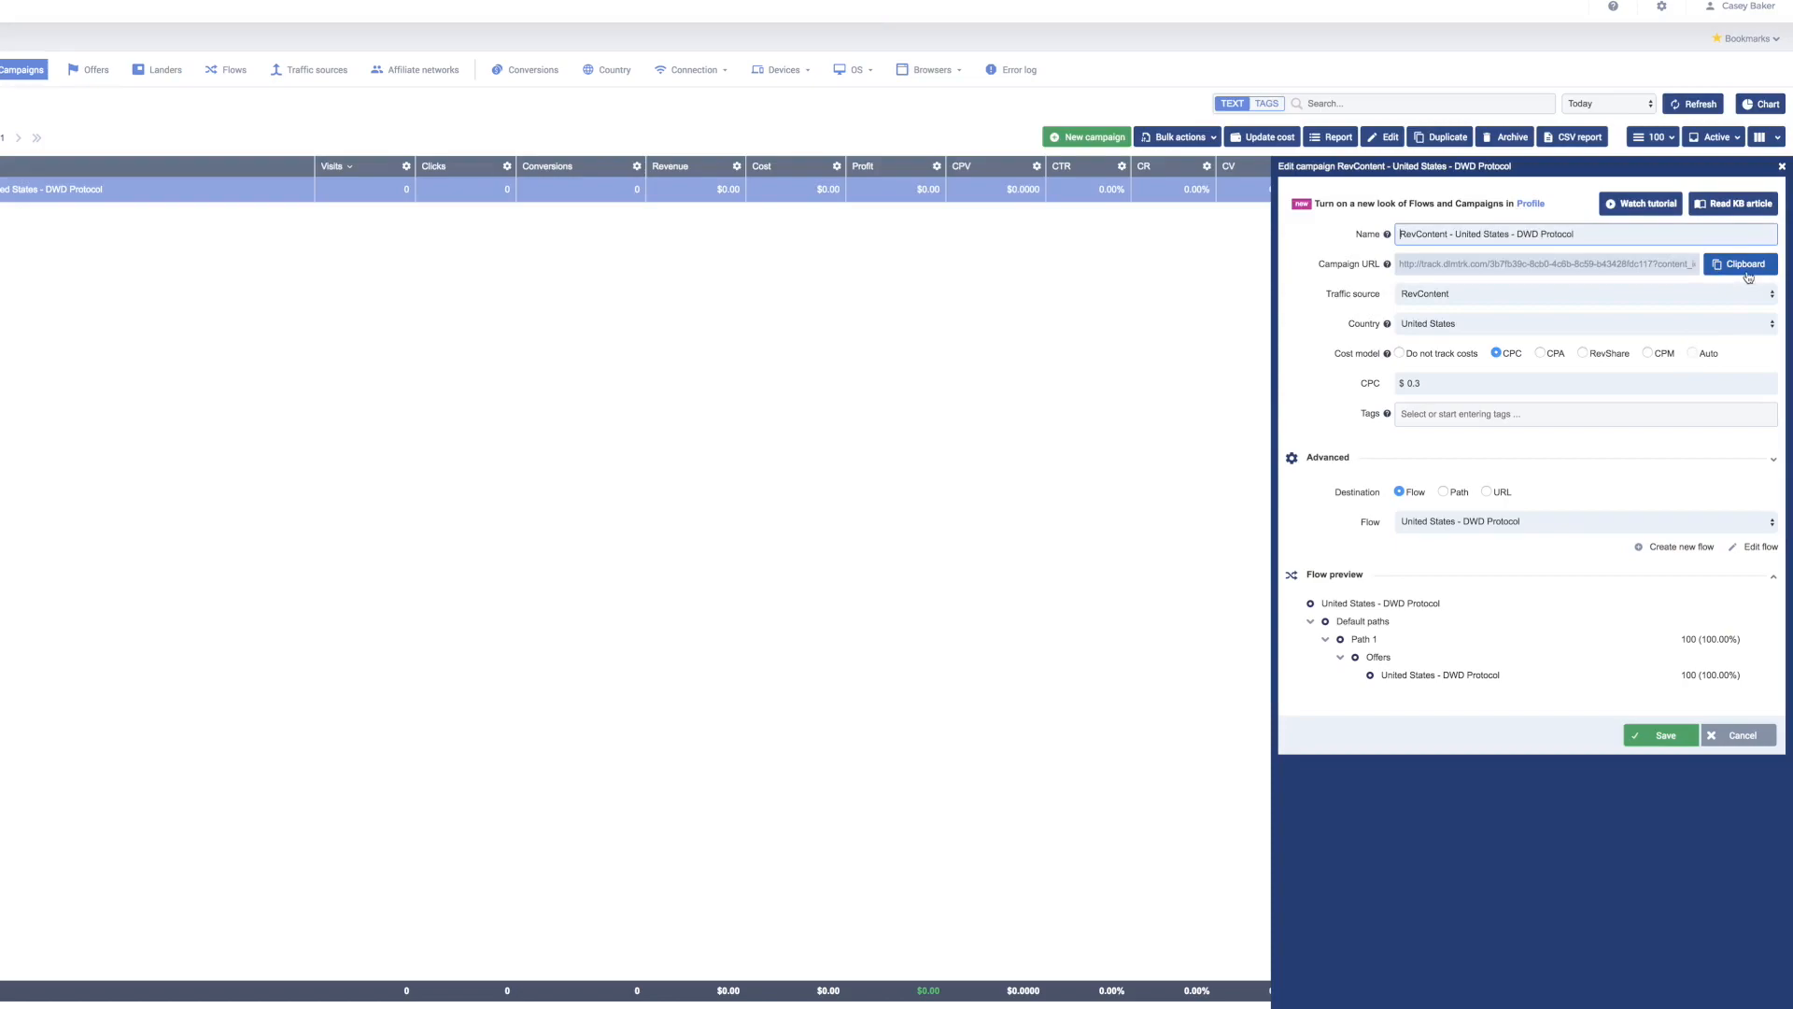
{"action": "left_click", "coordinate": [1746, 265]}
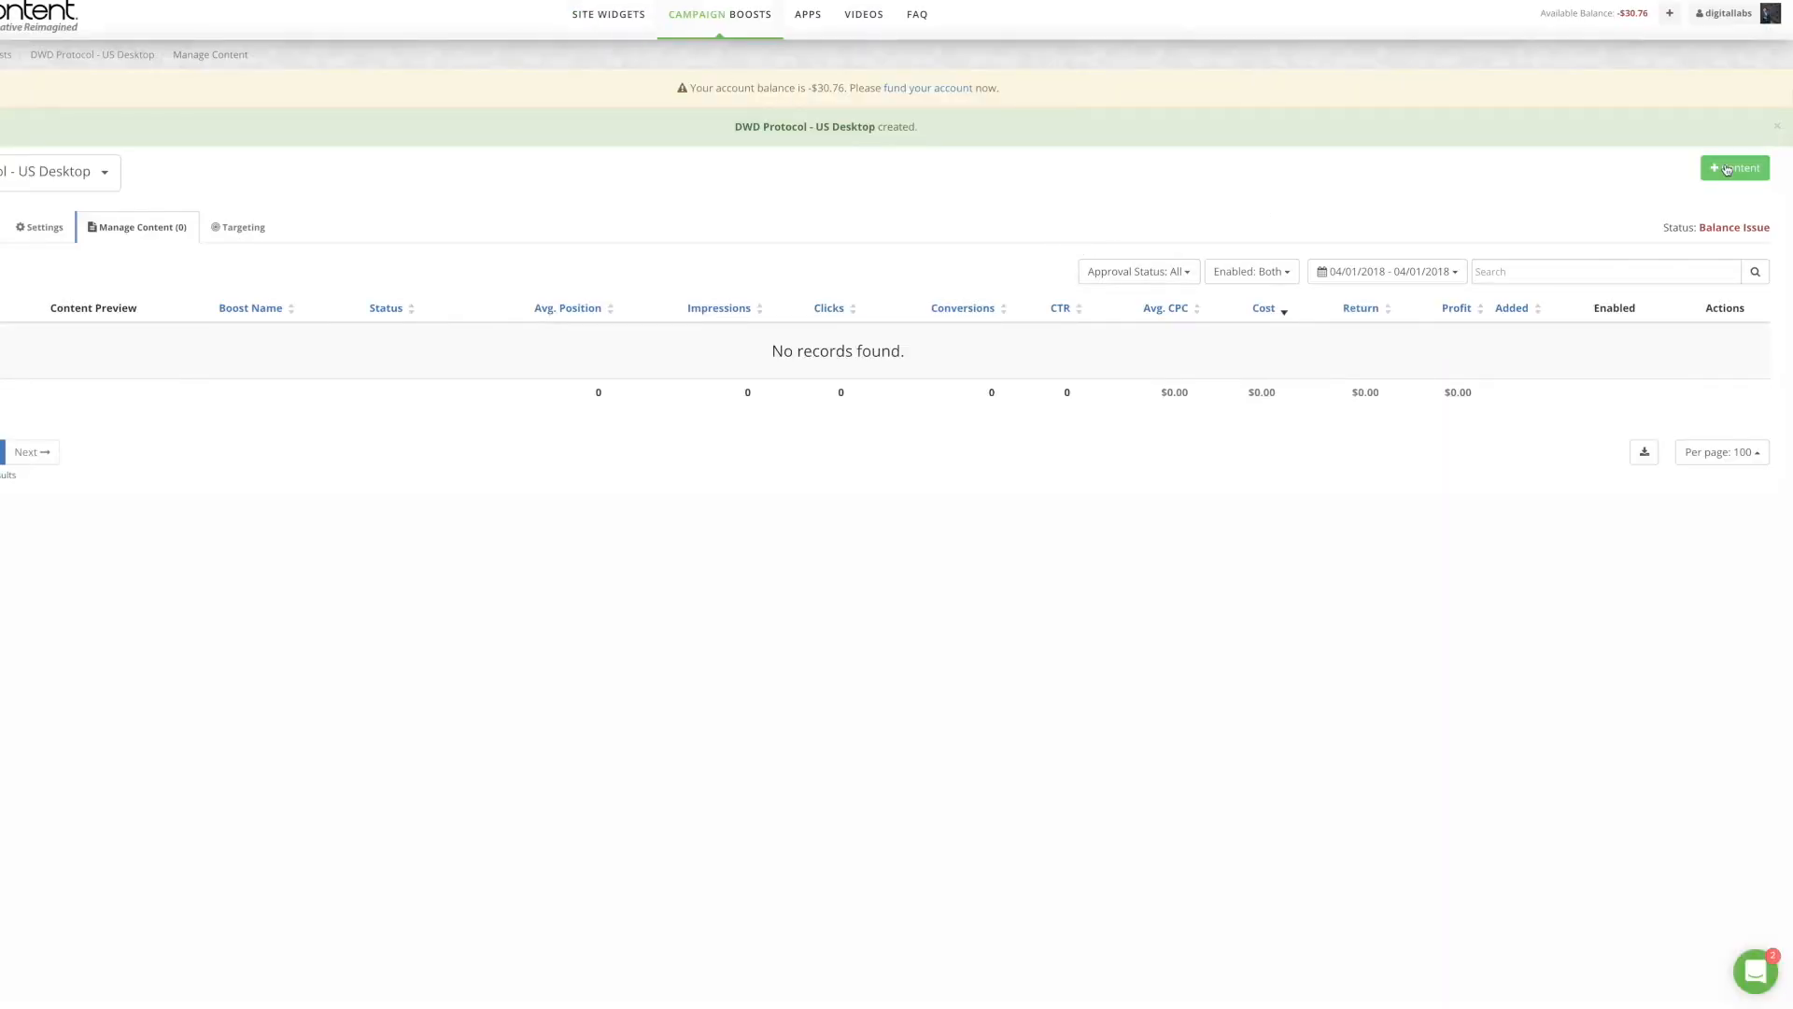
Step: Add new content to the boost using the pasted Voluum tracking URL as Destination URL
{"action": "left_click", "coordinate": [1727, 169]}
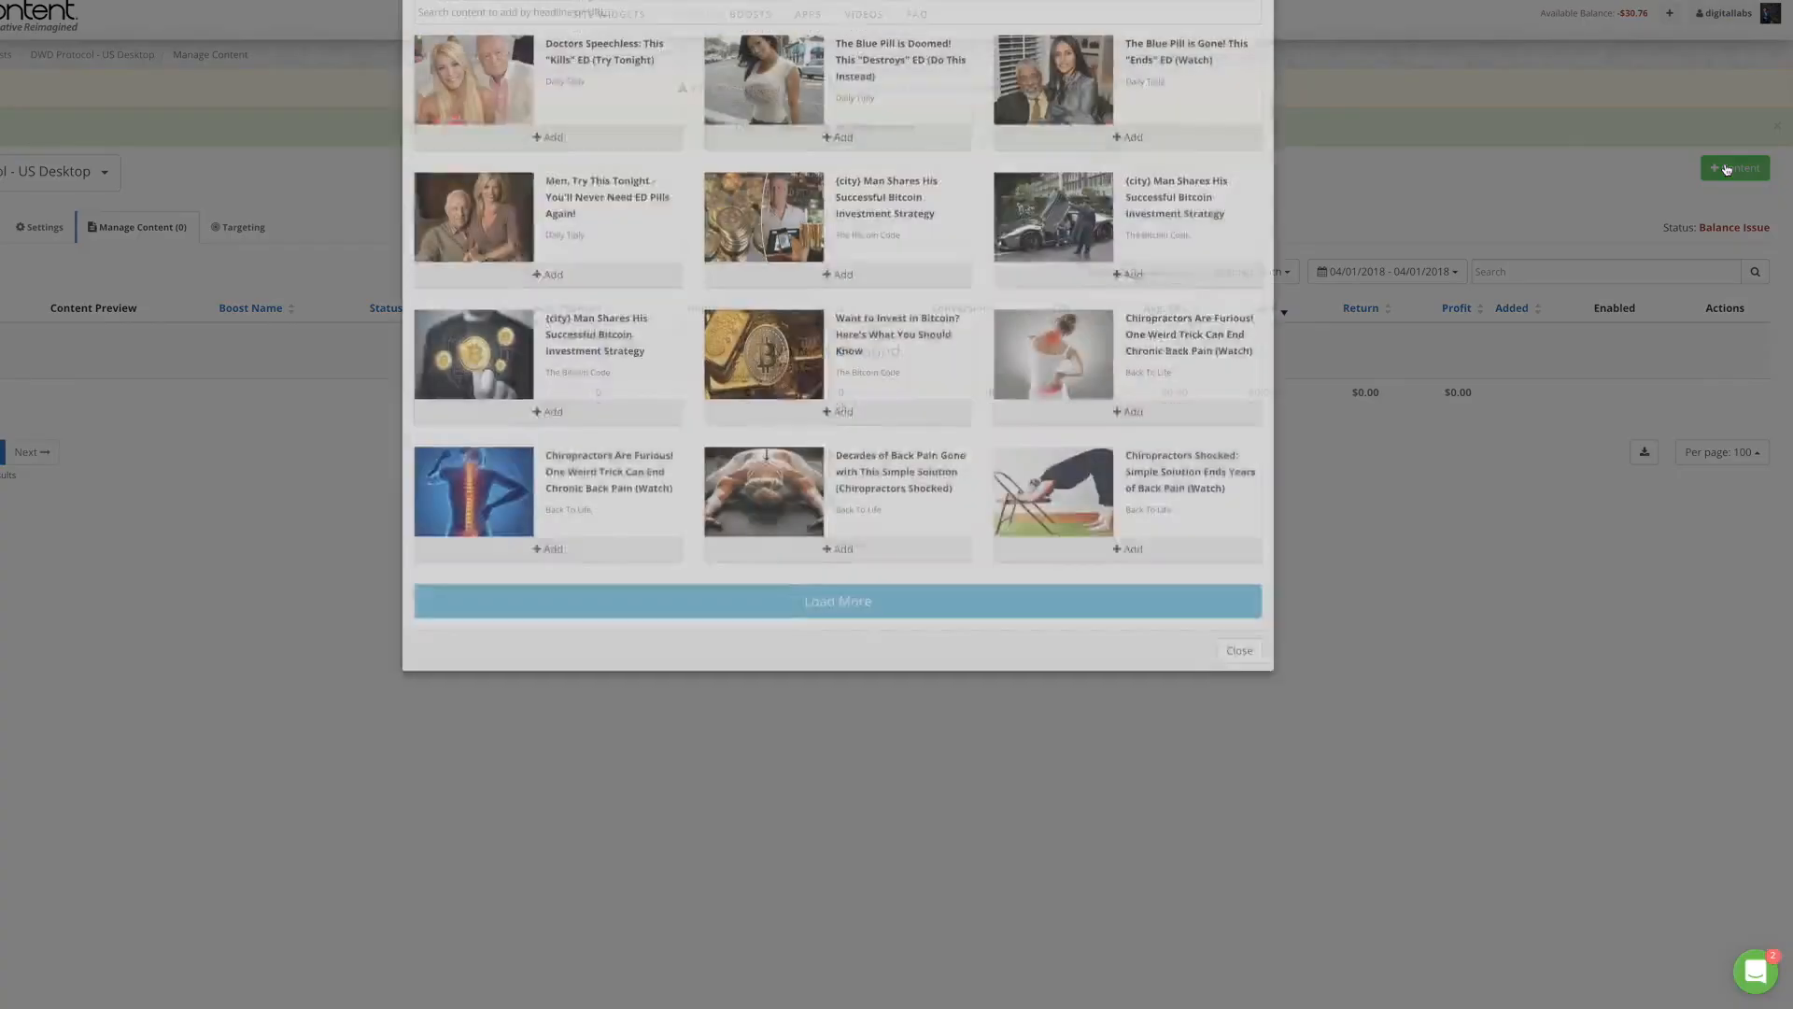
{"action": "left_click", "coordinate": [536, 87]}
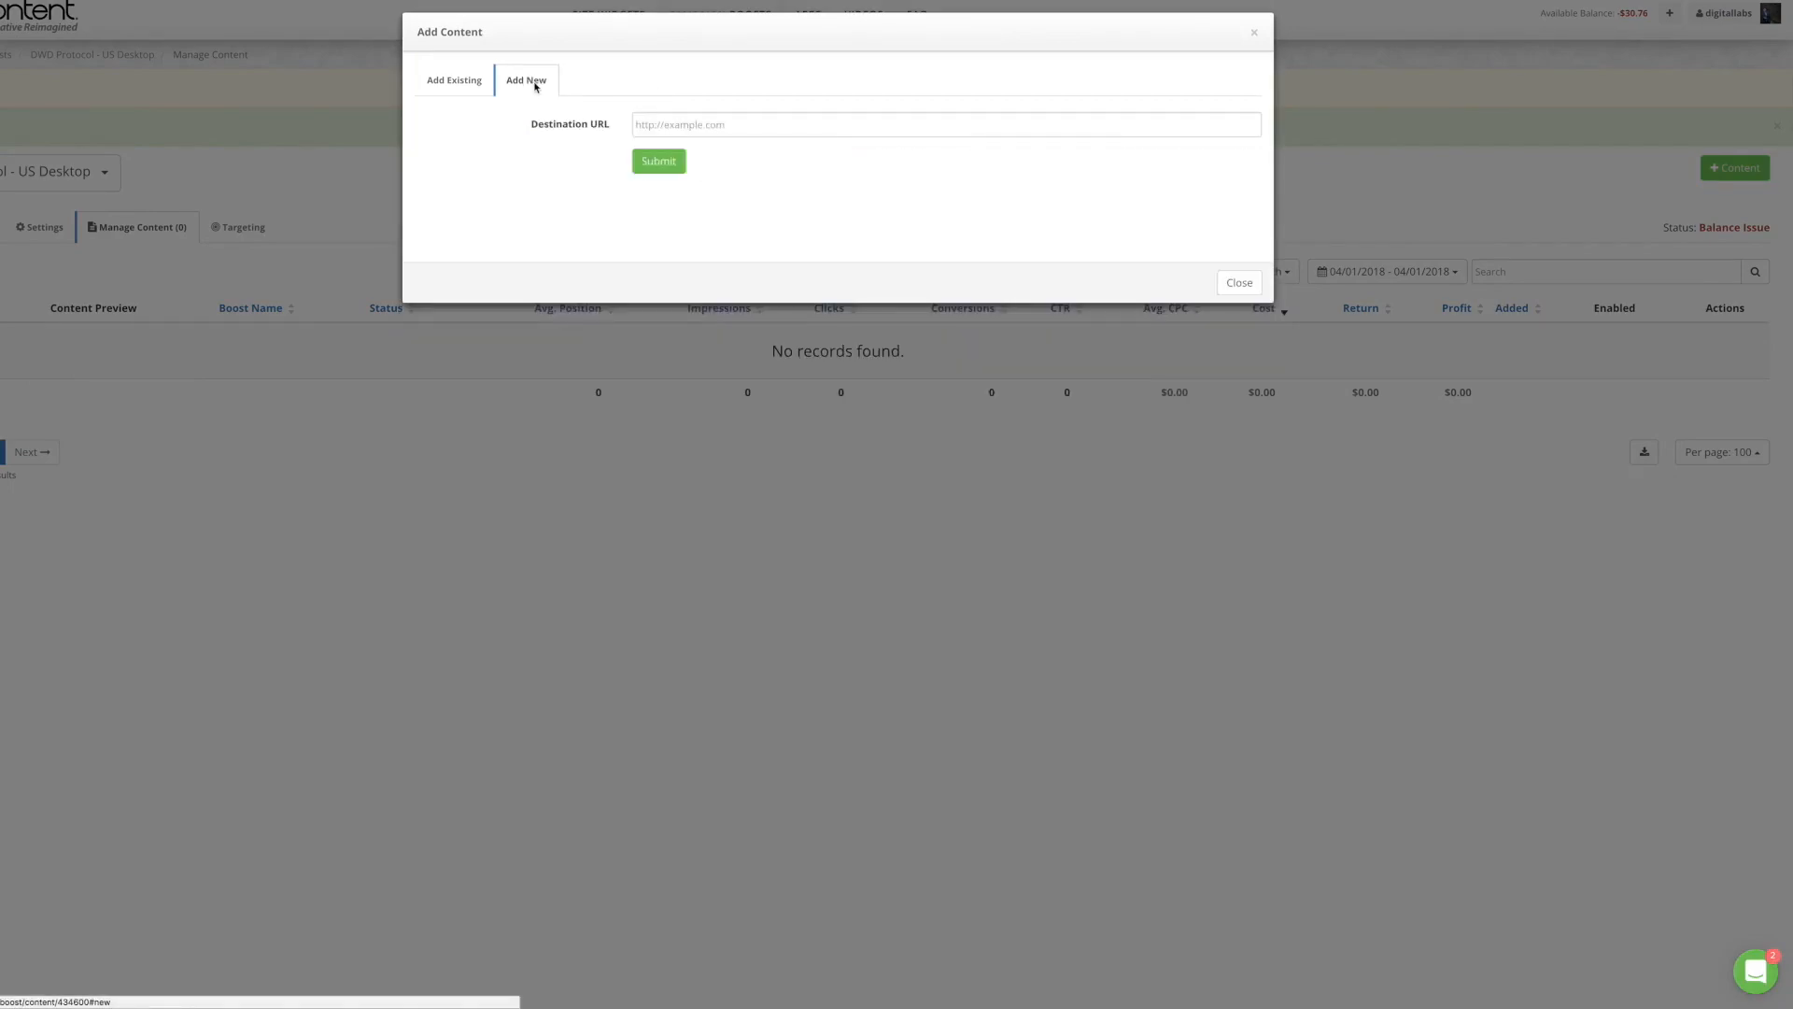
{"action": "left_click", "coordinate": [701, 121]}
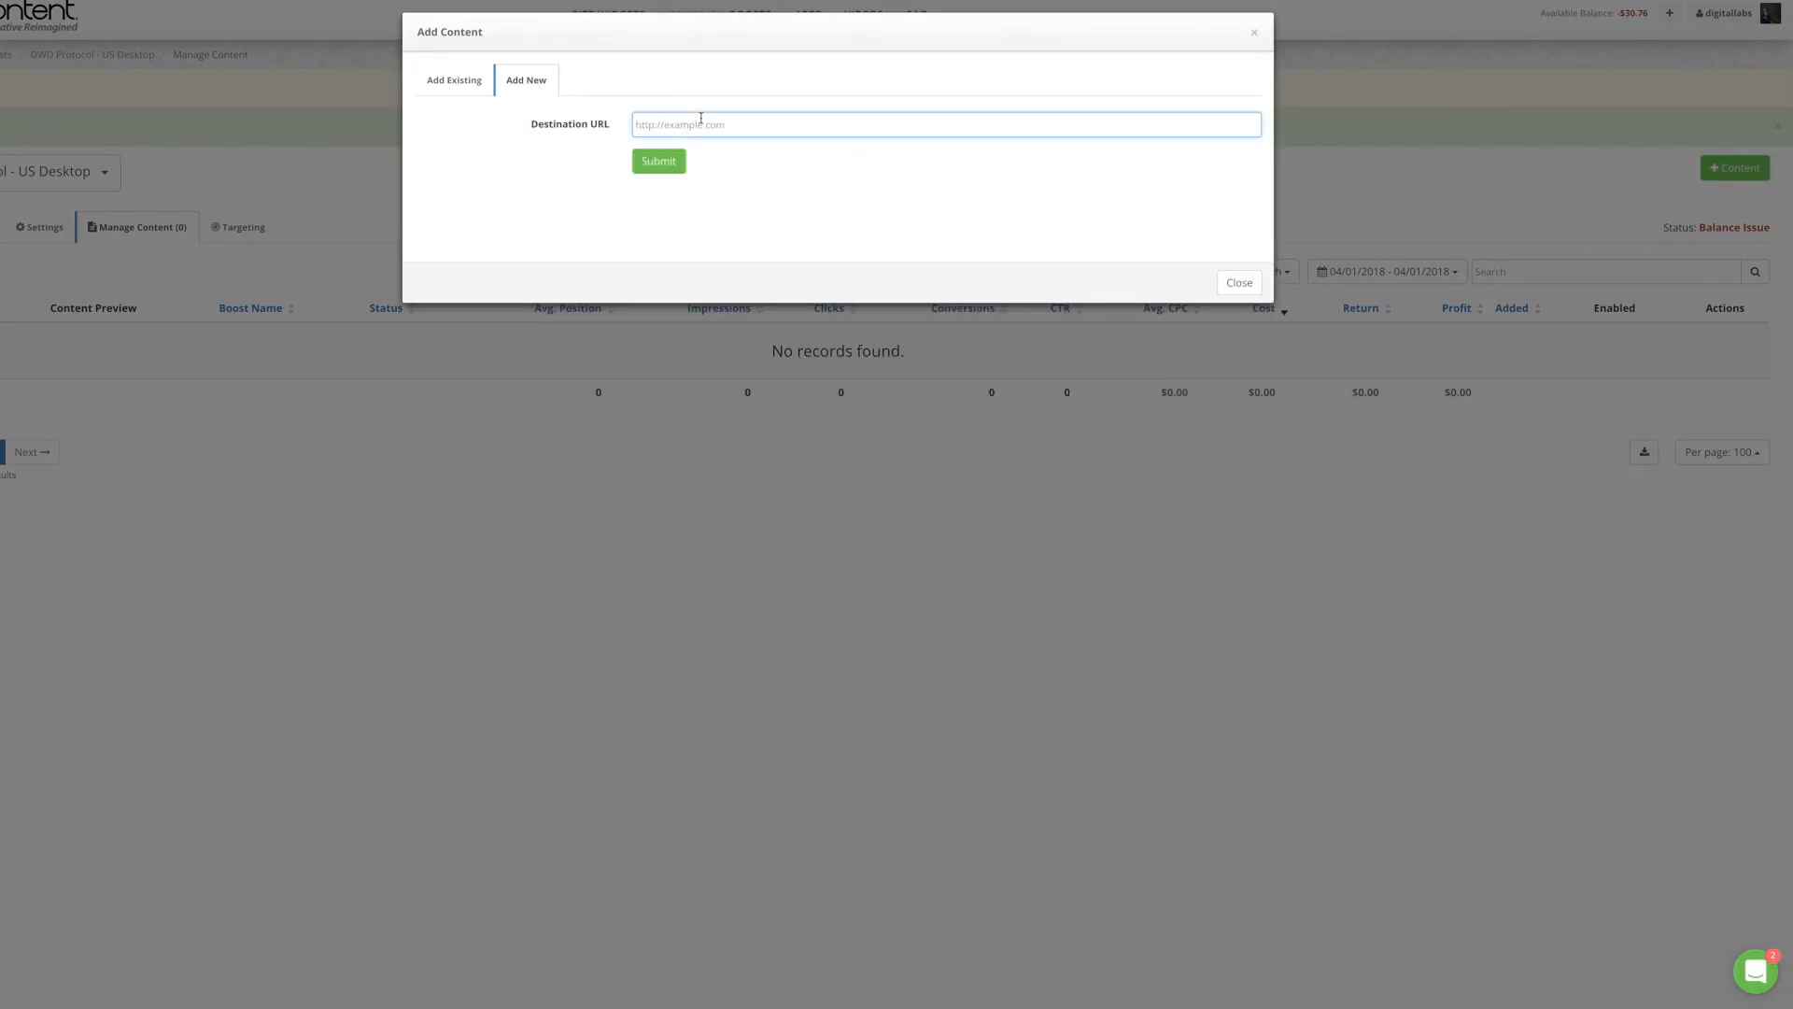
{"action": "key", "text": "ctrl+v"}
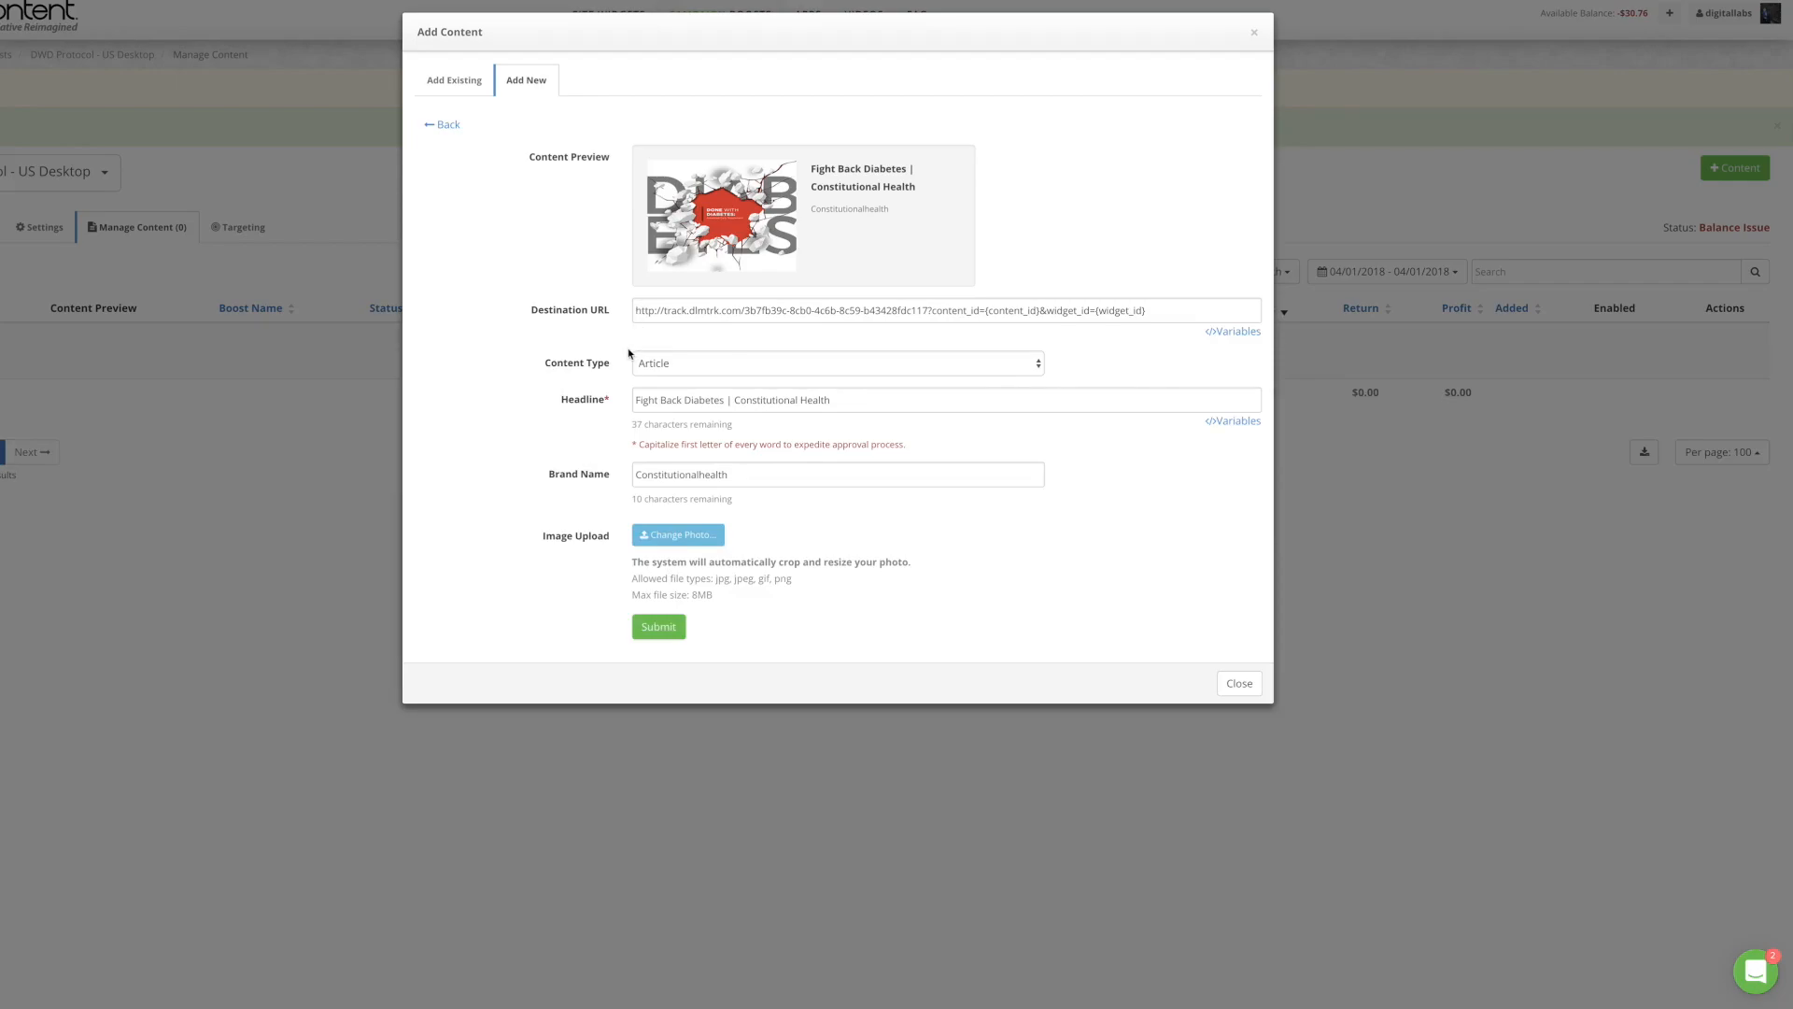
Step: Set the content type to Video and select the autofilled headline text
{"action": "left_click", "coordinate": [665, 366]}
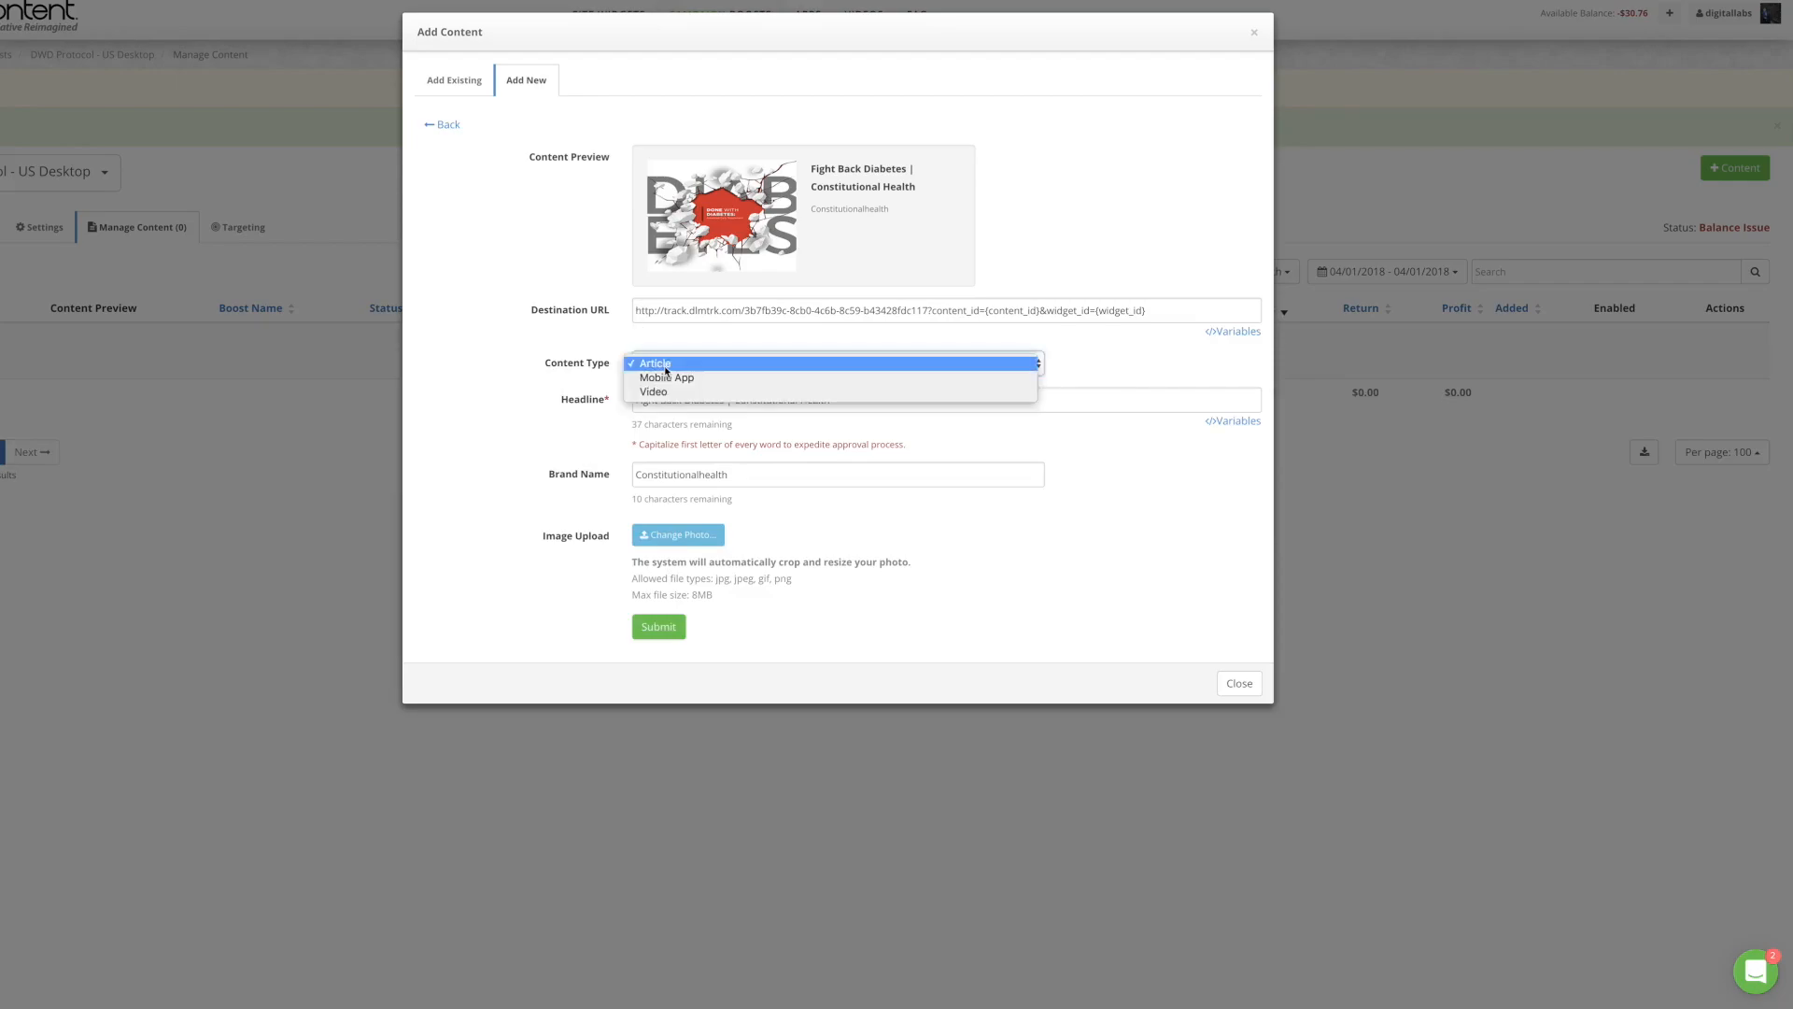
{"action": "left_click", "coordinate": [665, 393]}
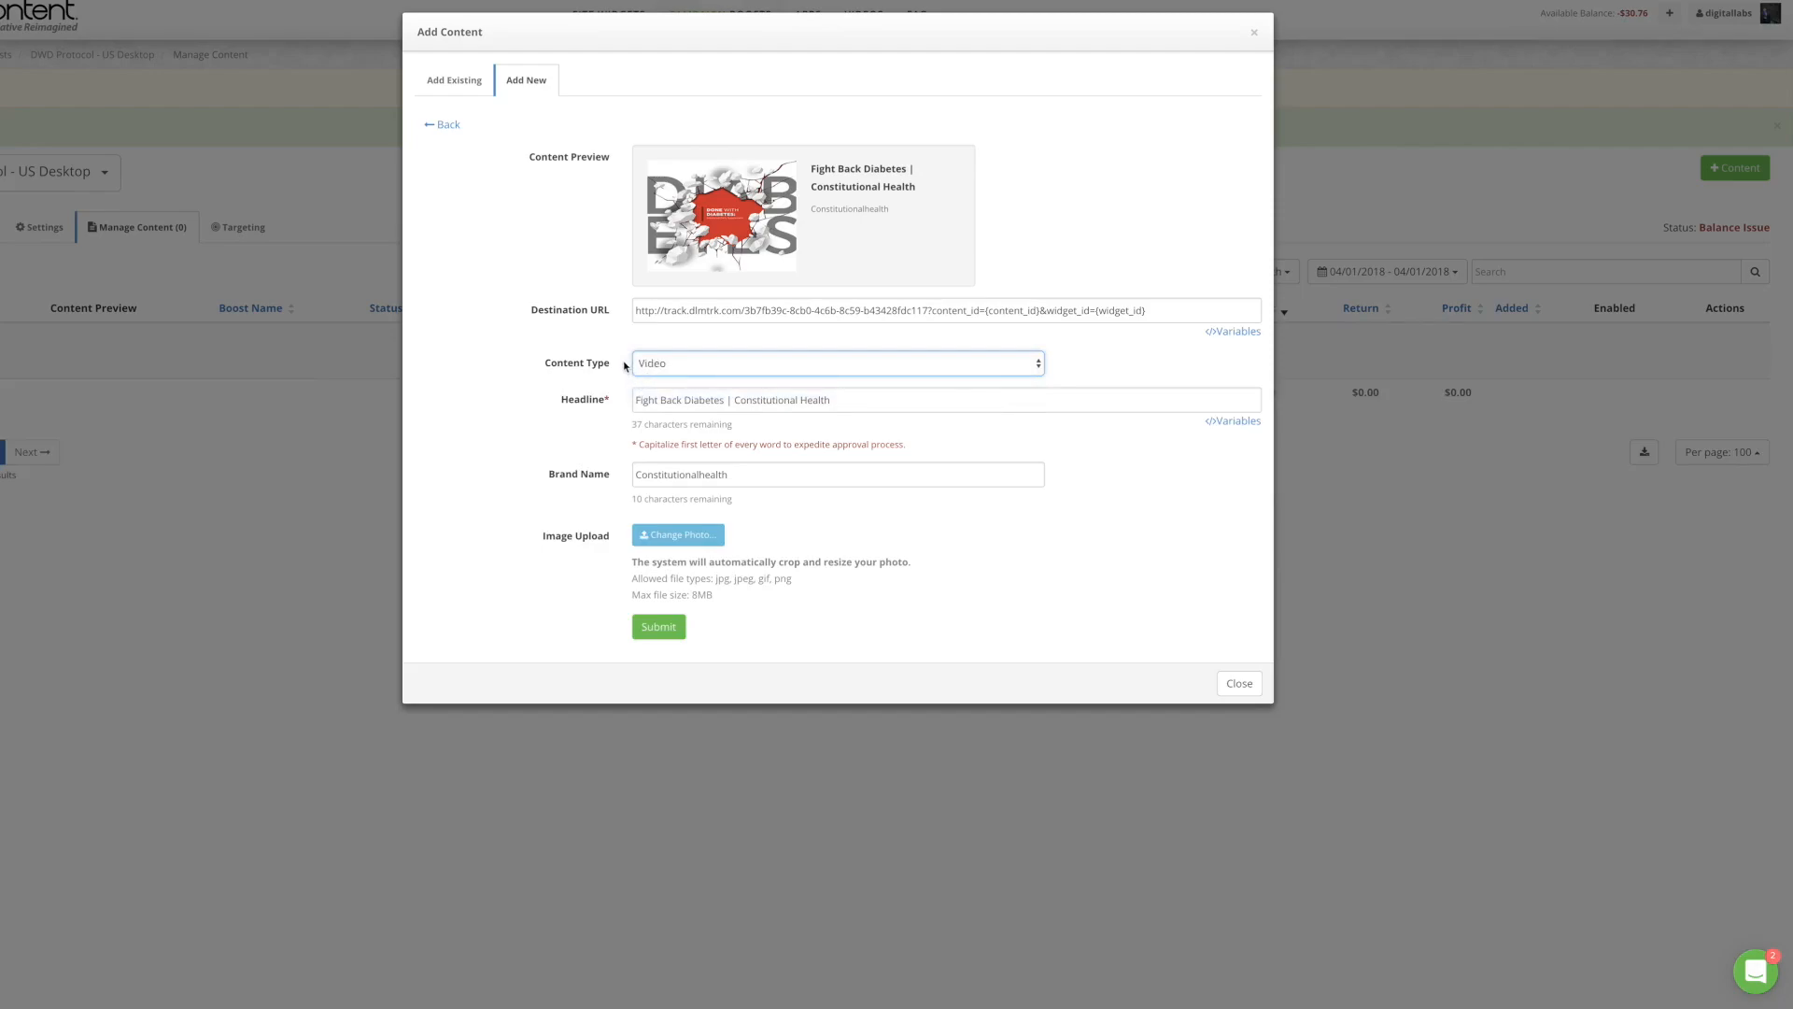
{"action": "left_click", "coordinate": [621, 361]}
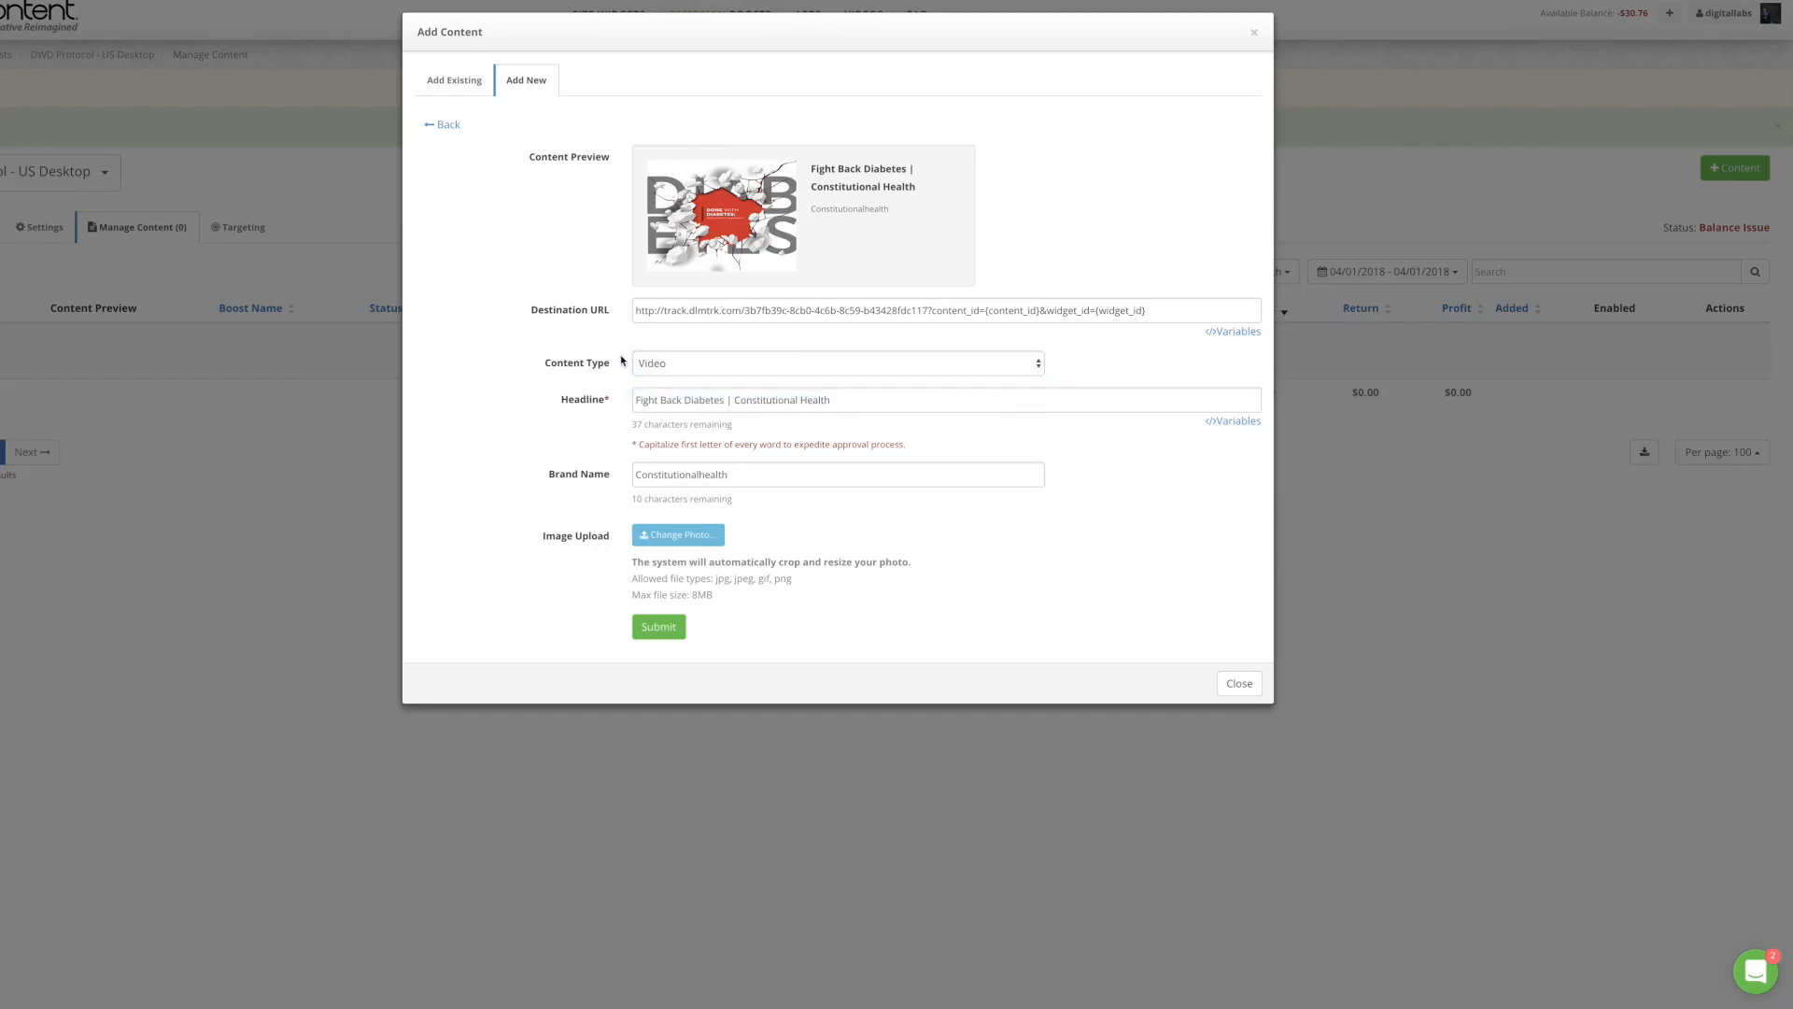
{"action": "triple_click", "coordinate": [686, 401]}
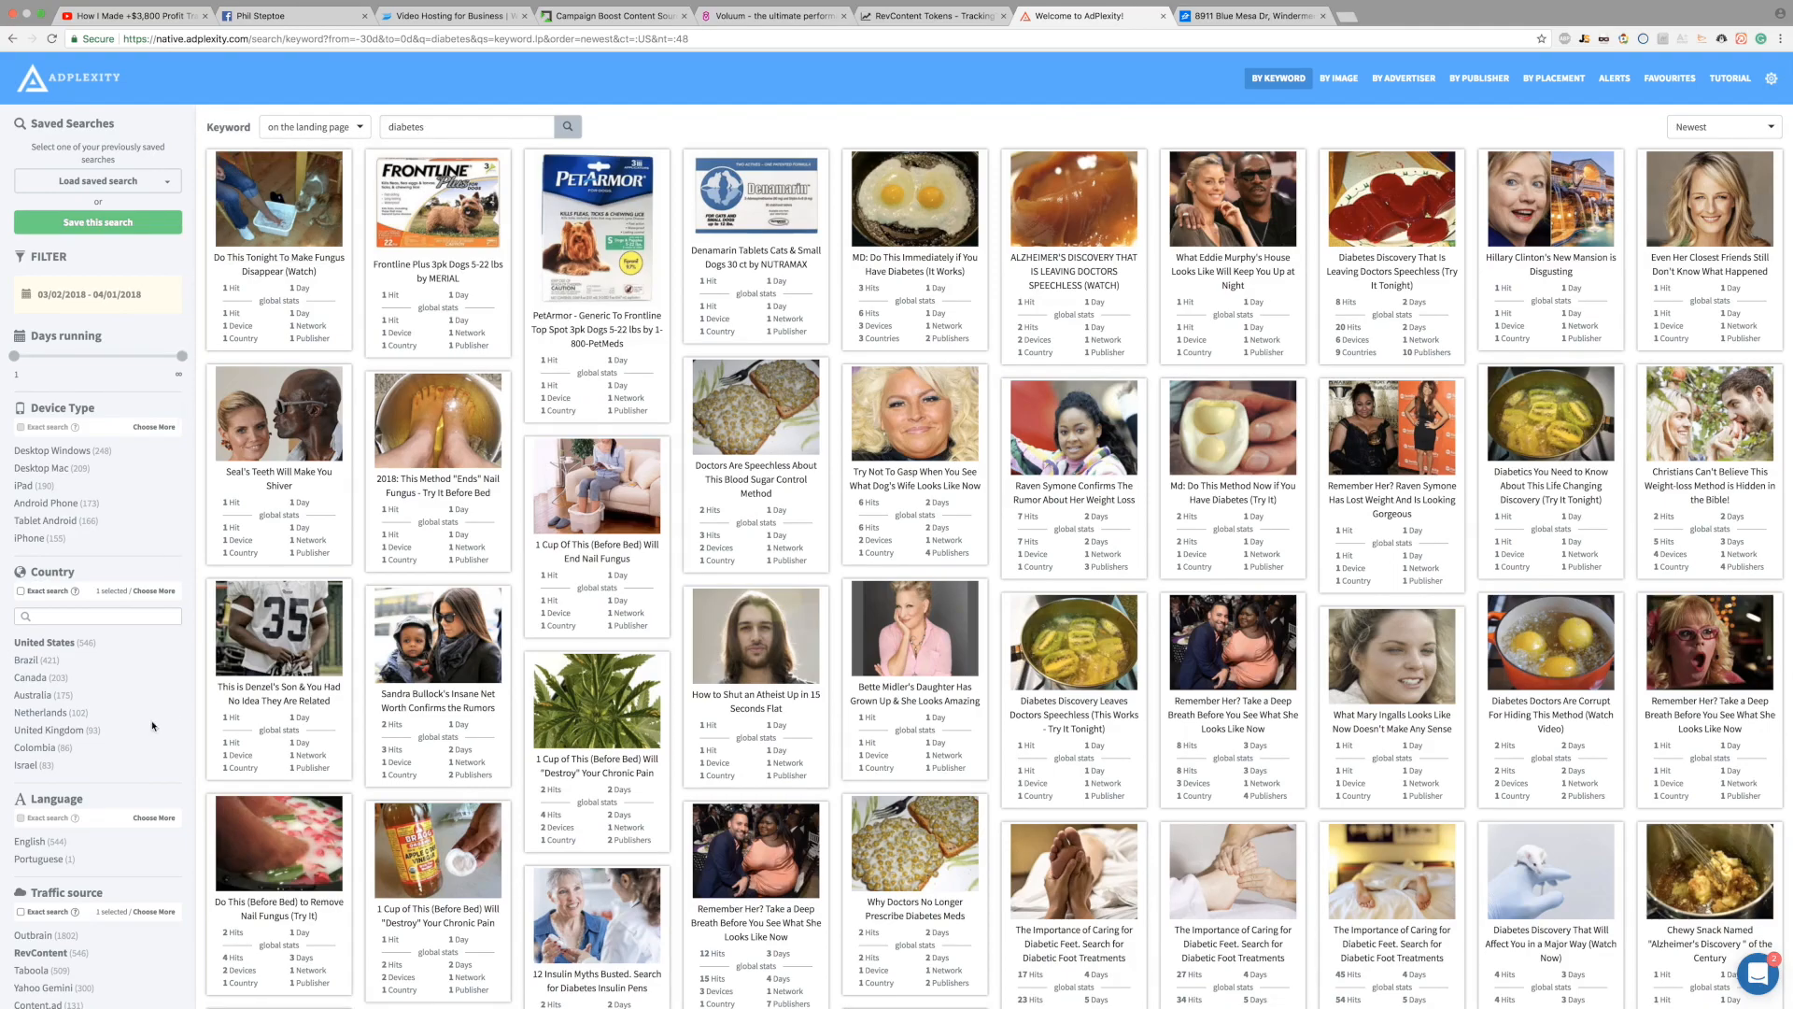
{"action": "scroll", "coordinate": [103, 679], "scroll_direction": "down", "scroll_amount": 1}
{"action": "scroll", "coordinate": [102, 679], "scroll_direction": "down", "scroll_amount": 3}
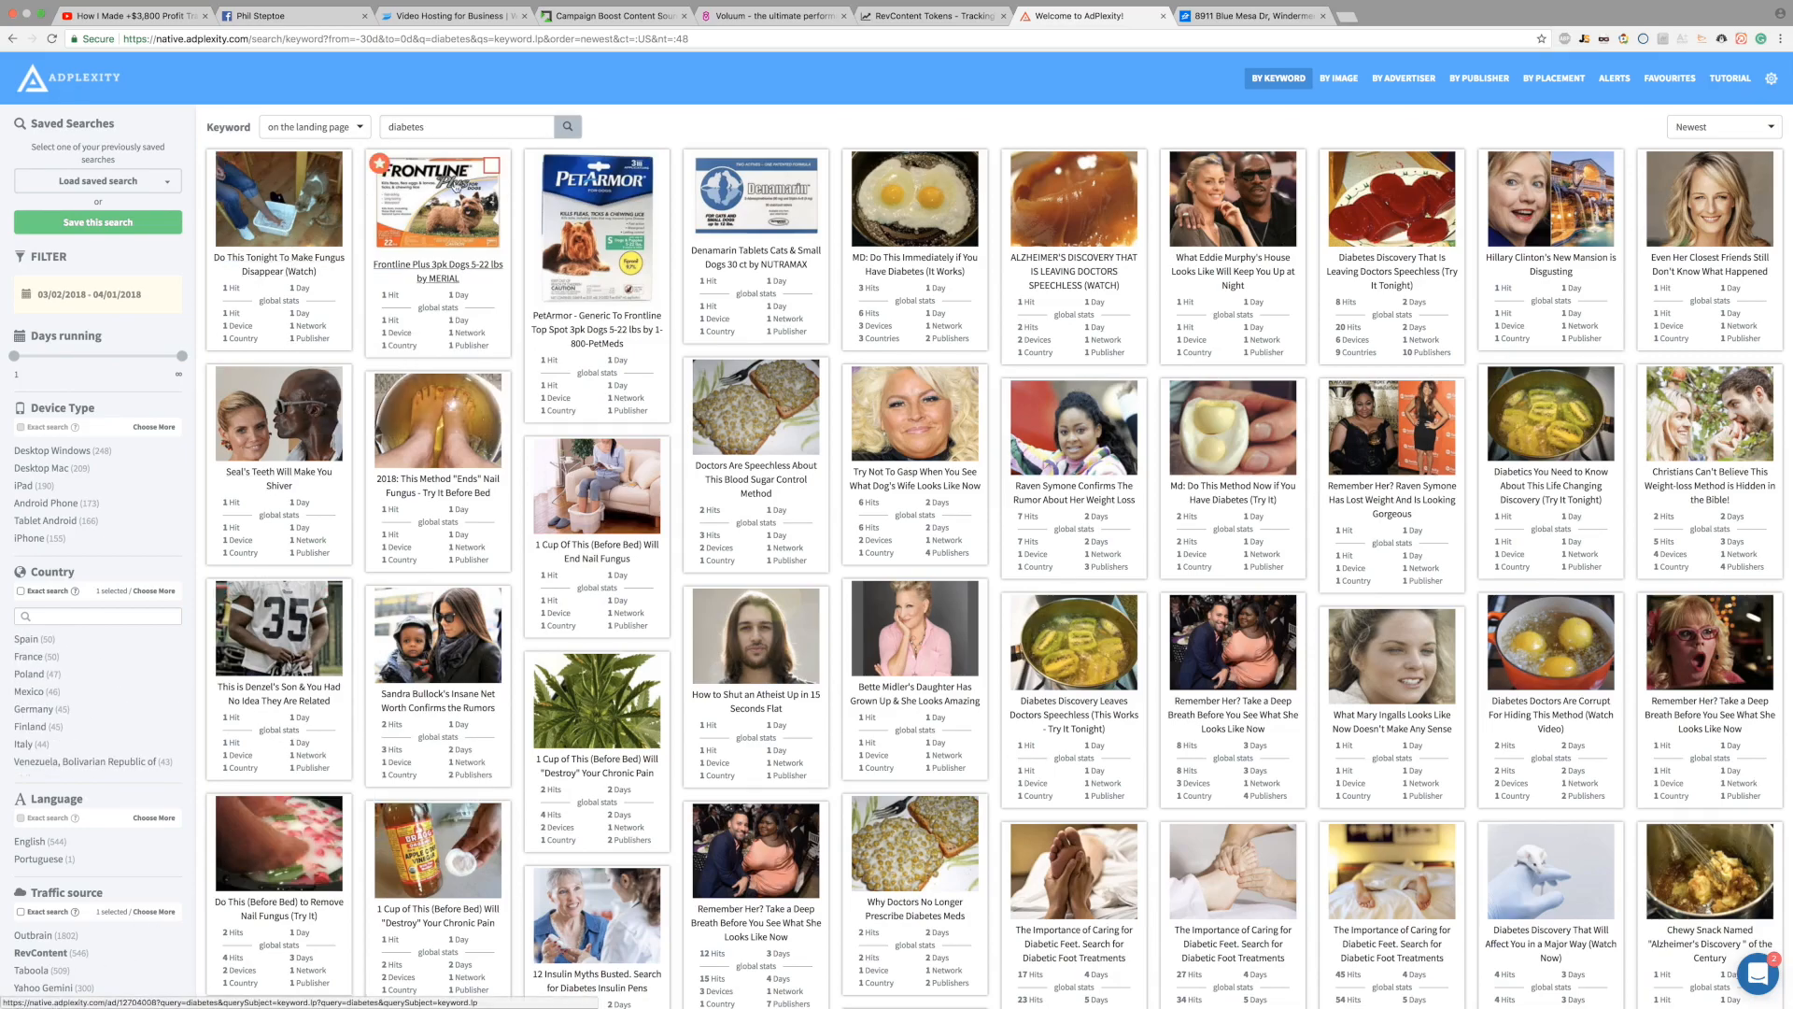
{"action": "mouse_move", "coordinate": [299, 228]}
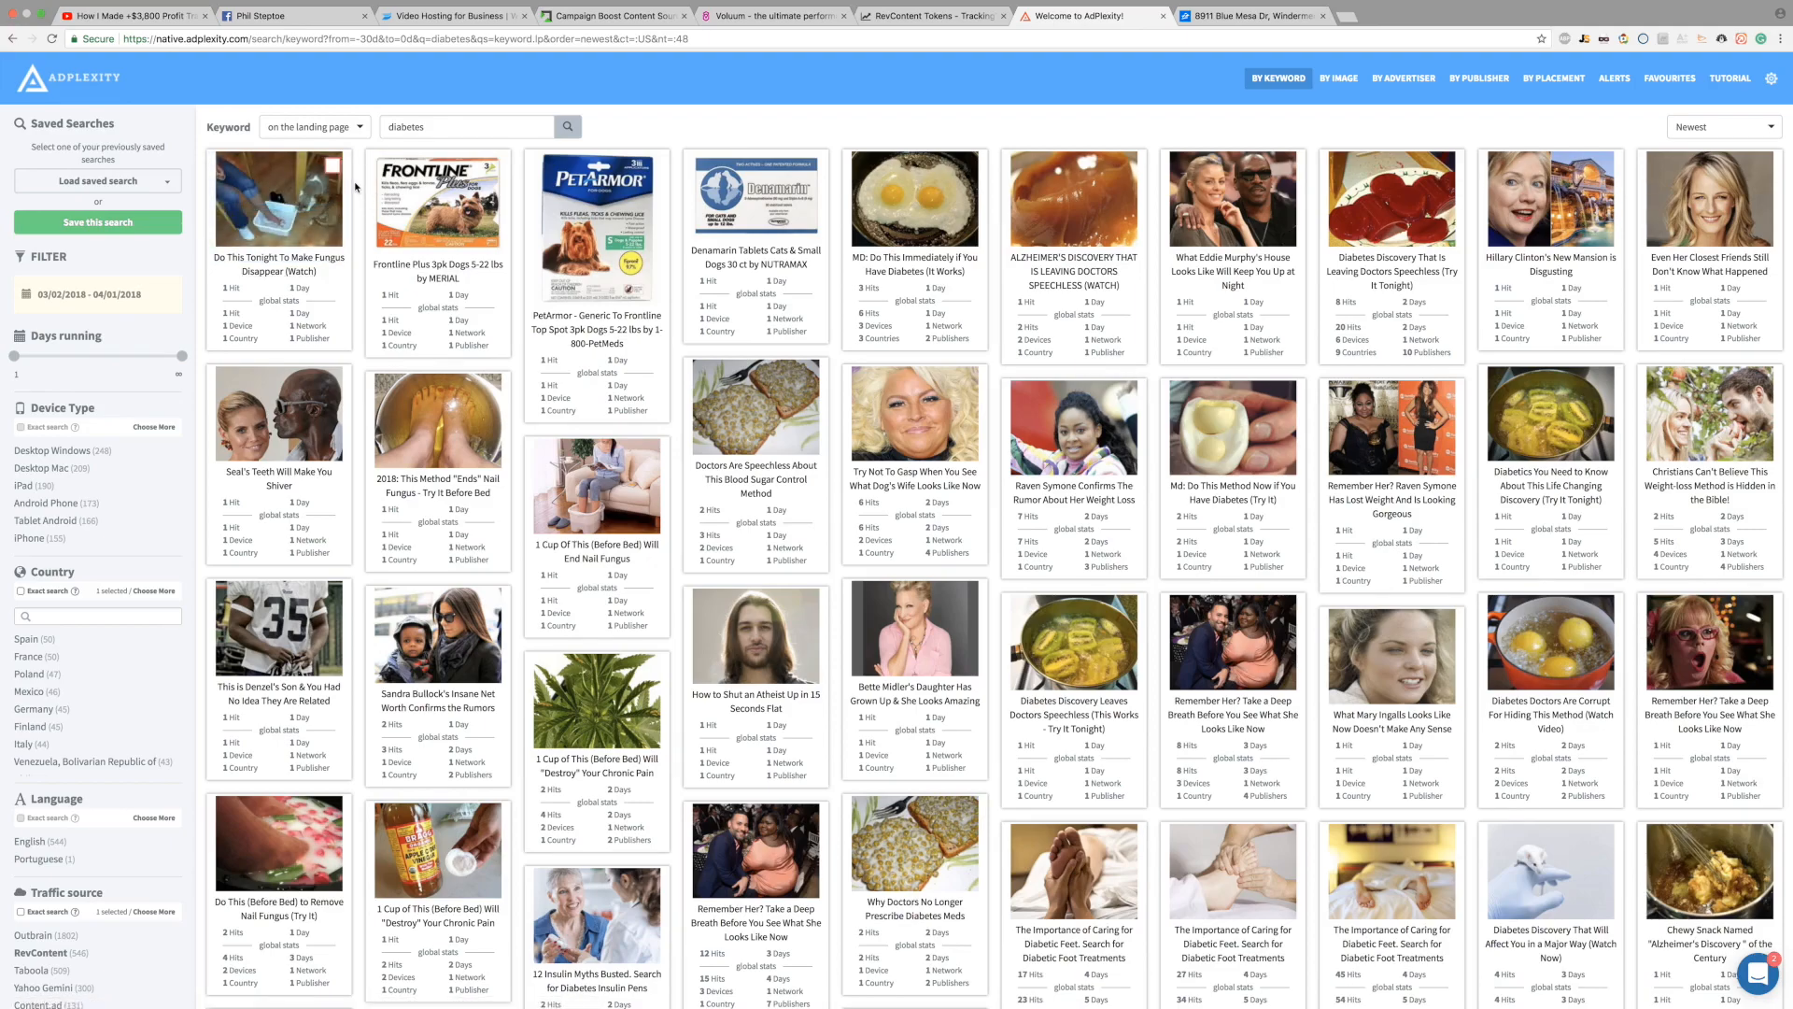
{"action": "mouse_move", "coordinate": [484, 243]}
{"action": "mouse_move", "coordinate": [1359, 201]}
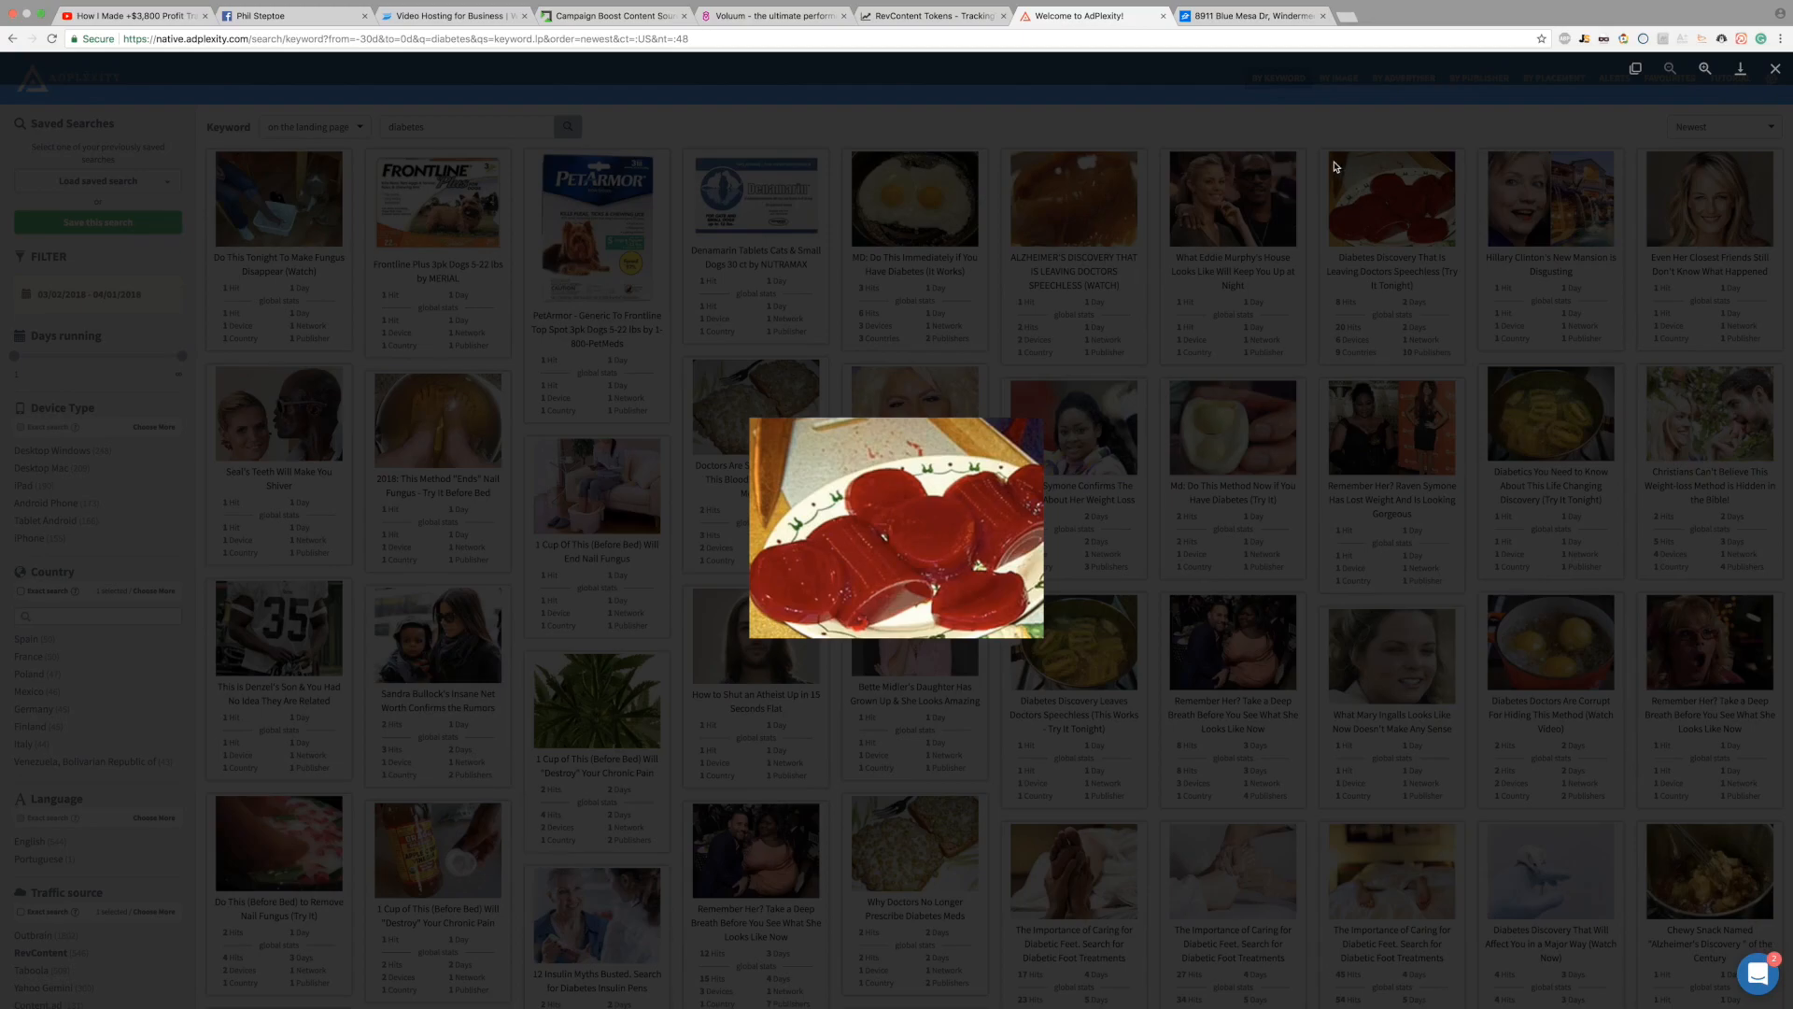
{"action": "left_click", "coordinate": [1313, 139]}
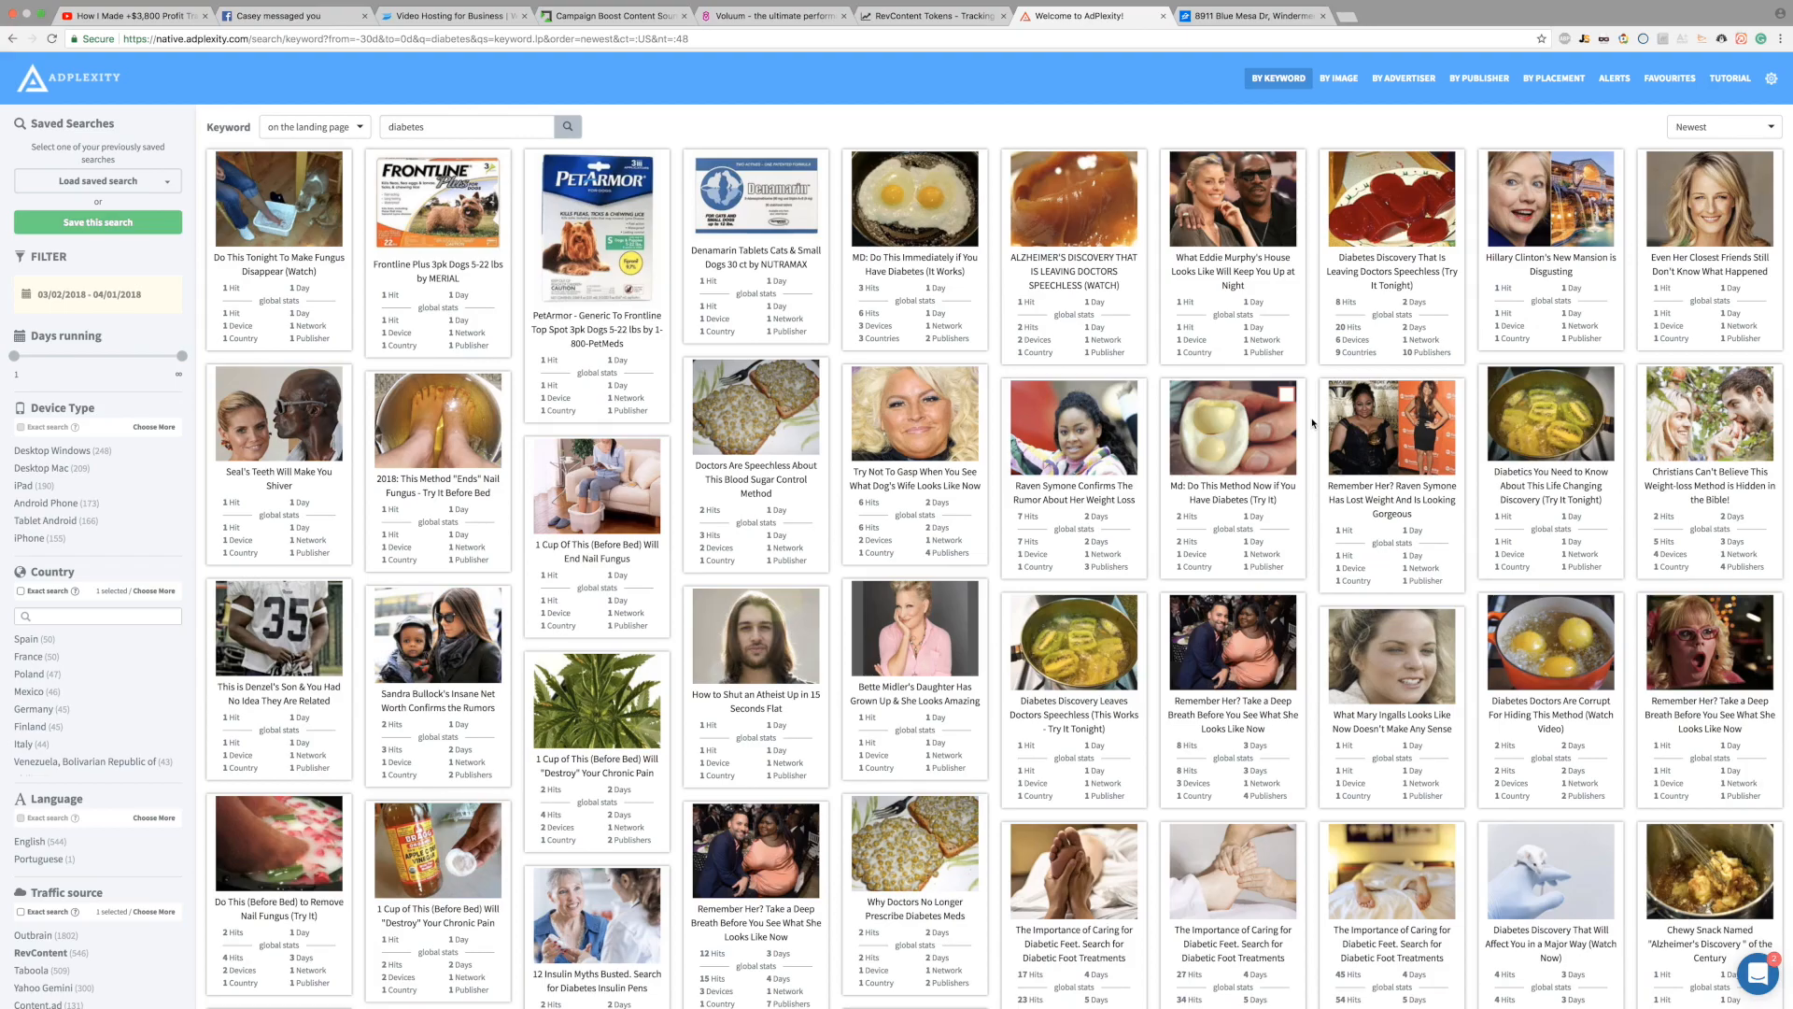
{"action": "scroll", "coordinate": [1313, 424], "scroll_direction": "down", "scroll_amount": 8}
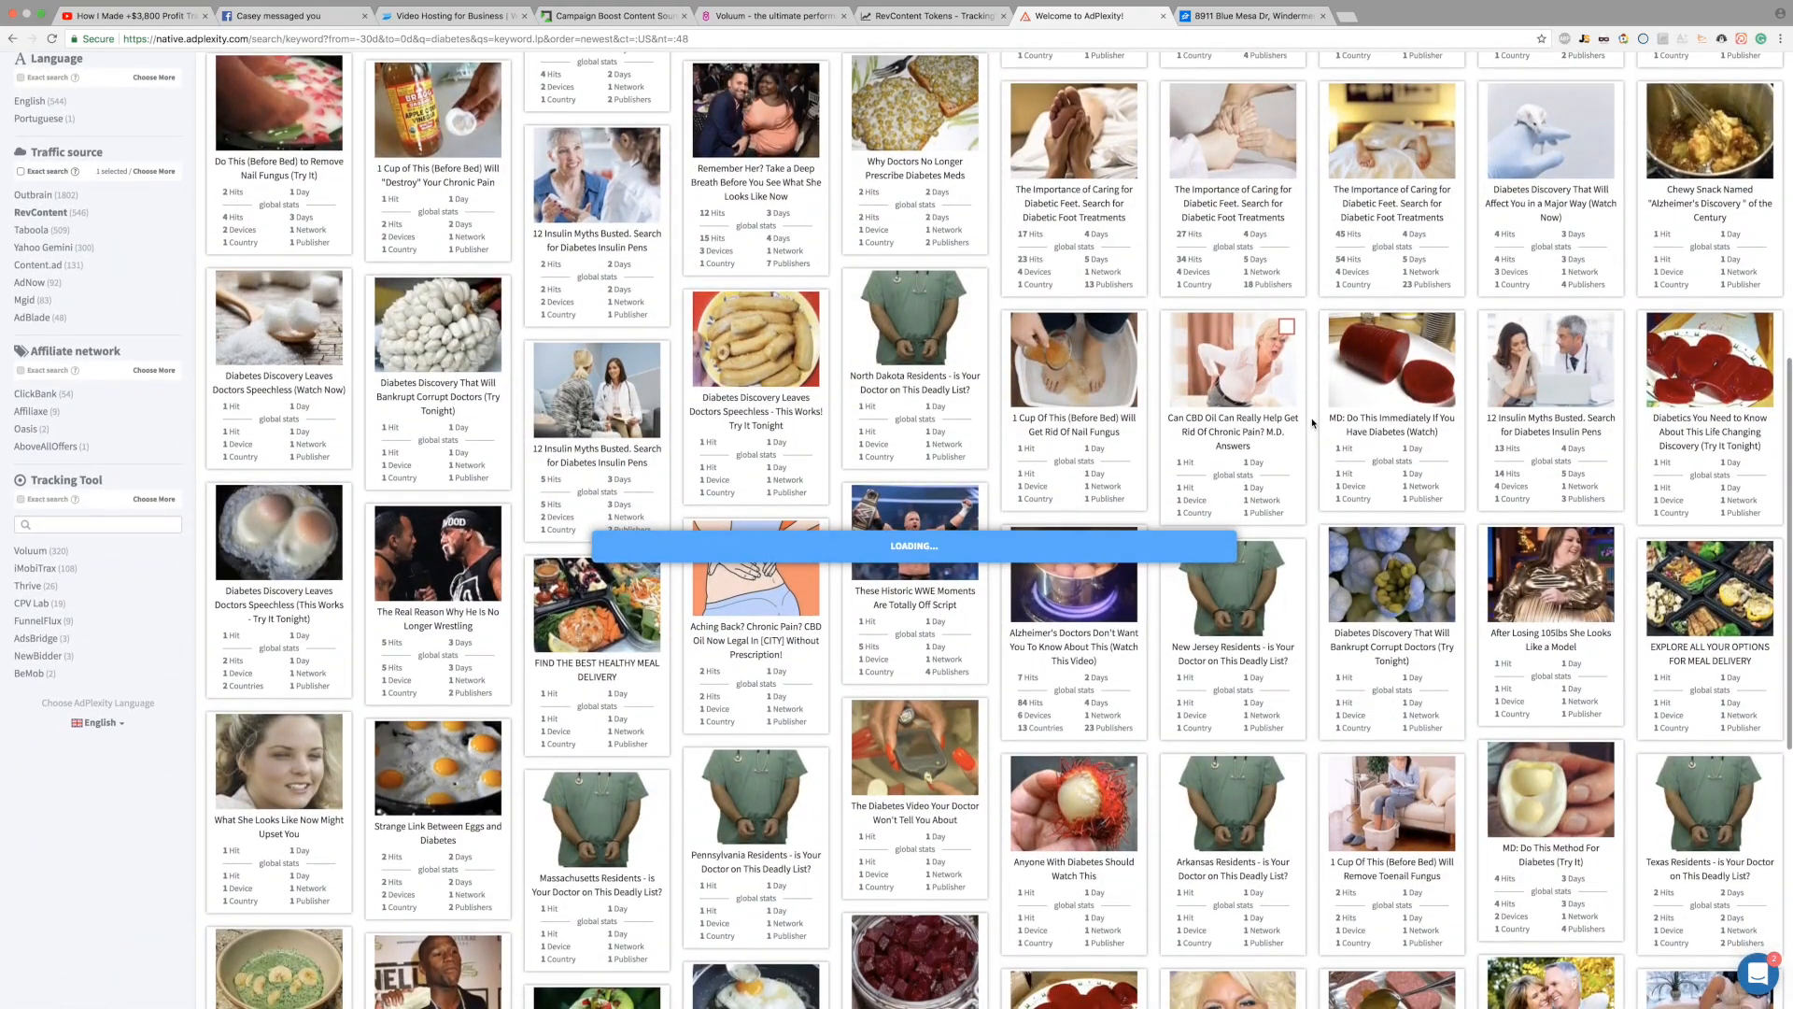
{"action": "scroll", "coordinate": [1312, 423], "scroll_direction": "down", "scroll_amount": 2}
{"action": "scroll", "coordinate": [1312, 423], "scroll_direction": "down", "scroll_amount": 2}
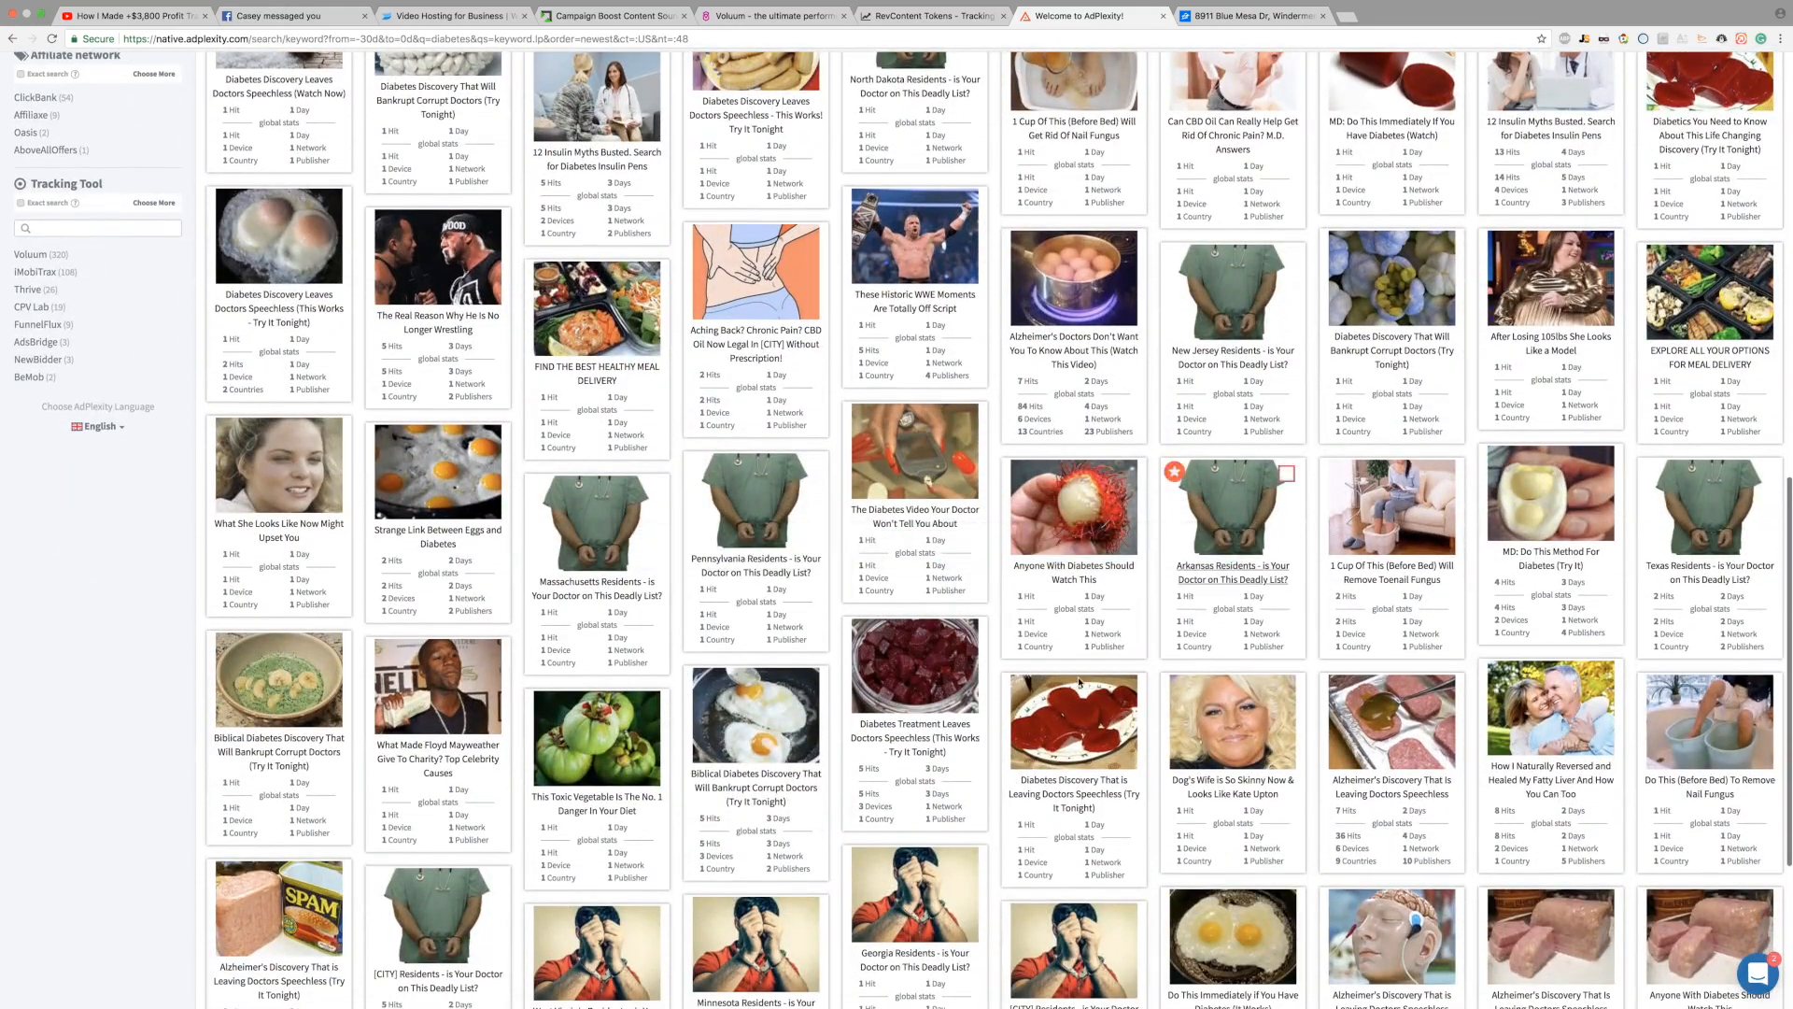
{"action": "mouse_move", "coordinate": [556, 764]}
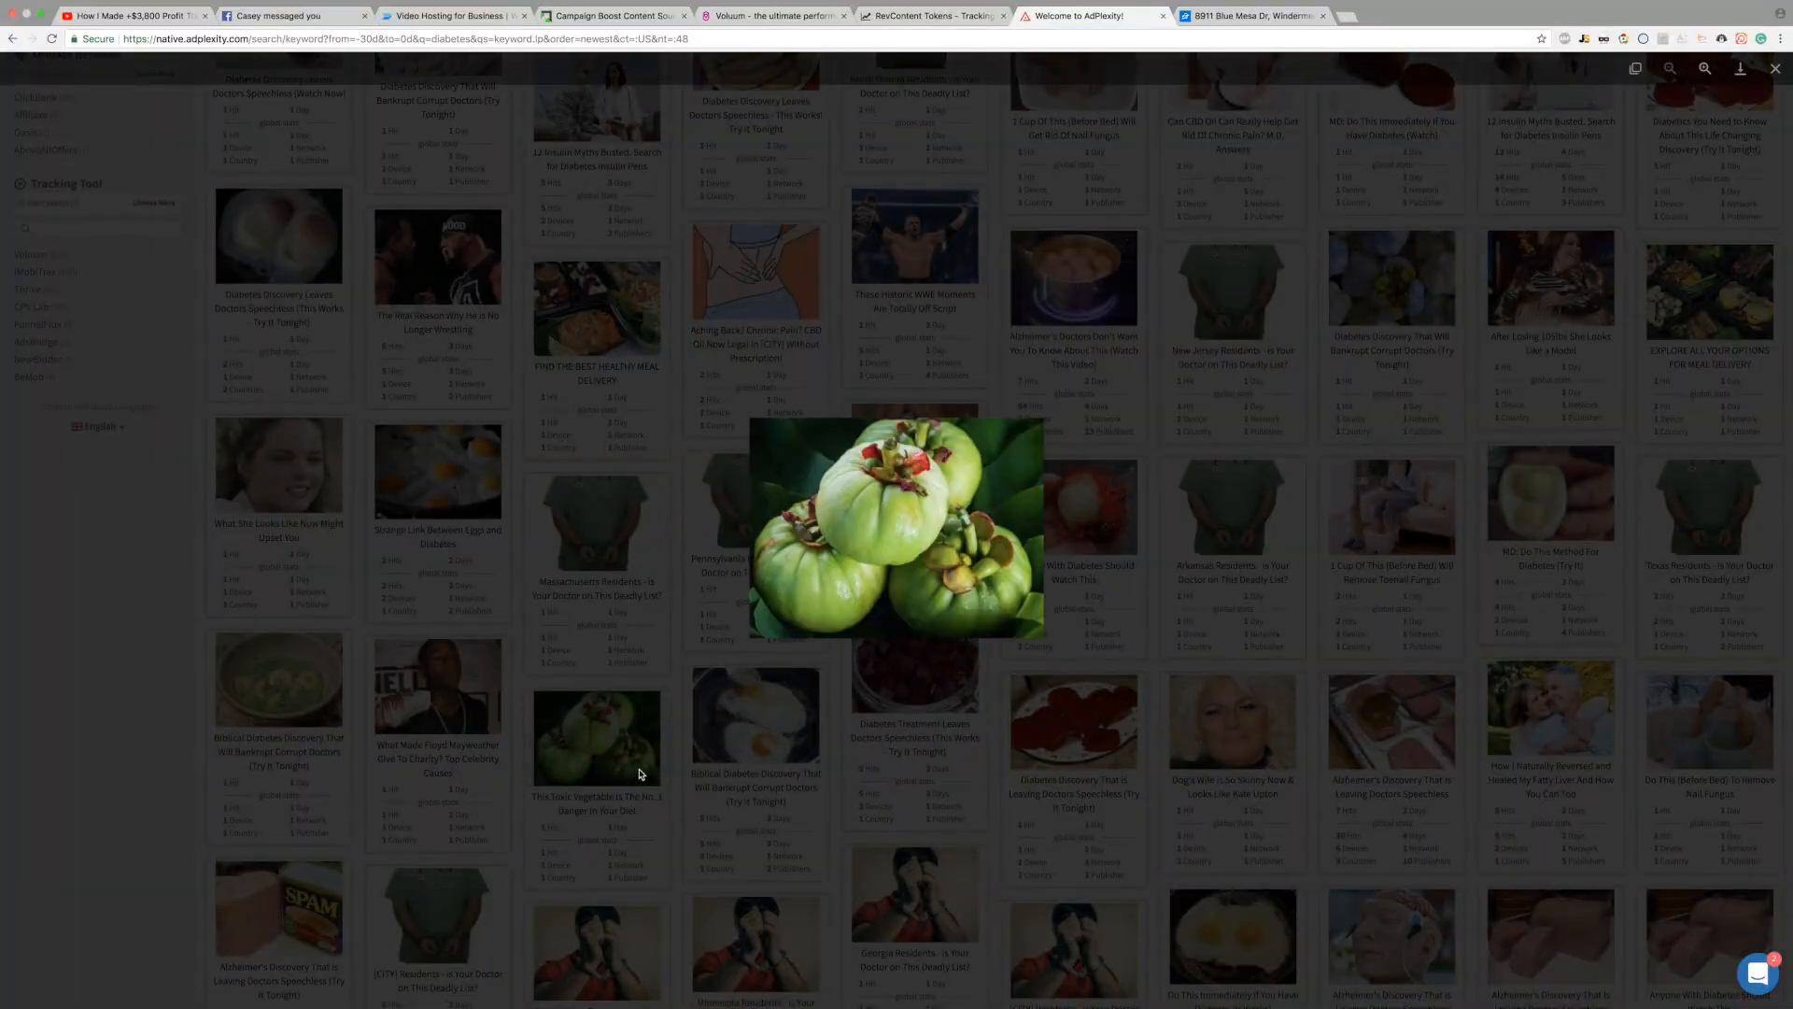
{"action": "left_click", "coordinate": [675, 698]}
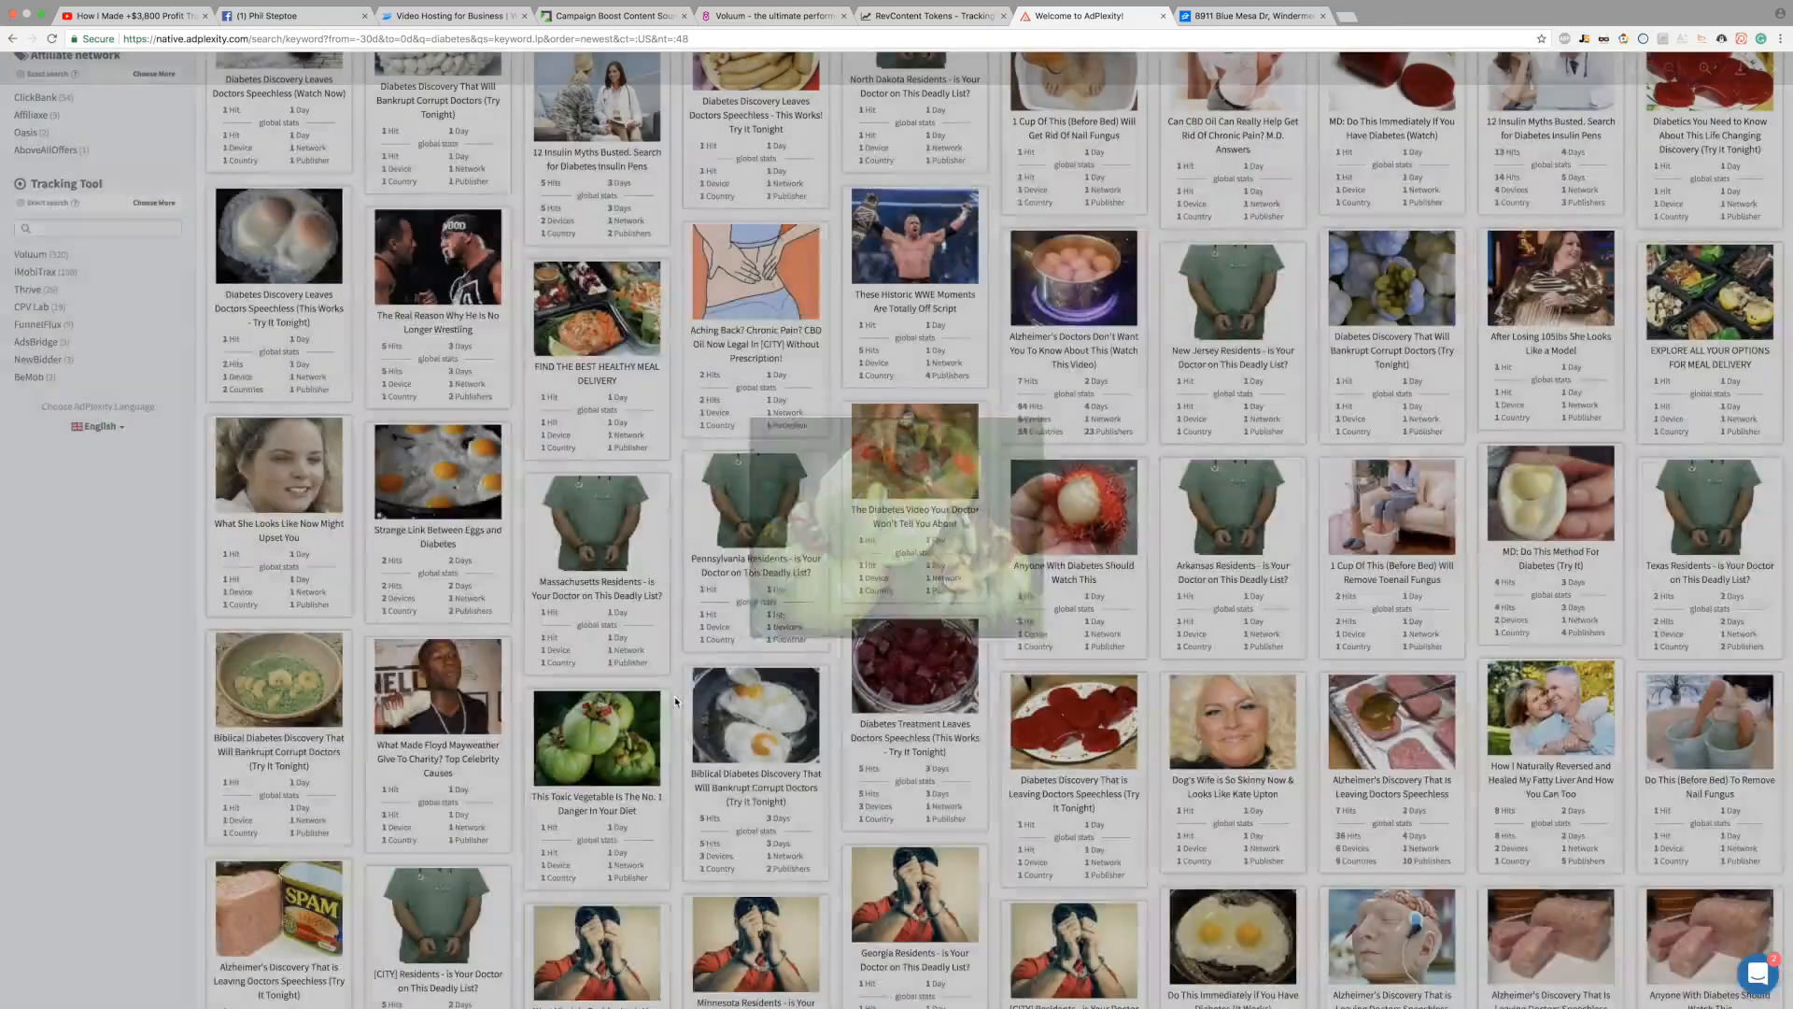
{"action": "scroll", "coordinate": [1319, 254], "scroll_direction": "up", "scroll_amount": 15}
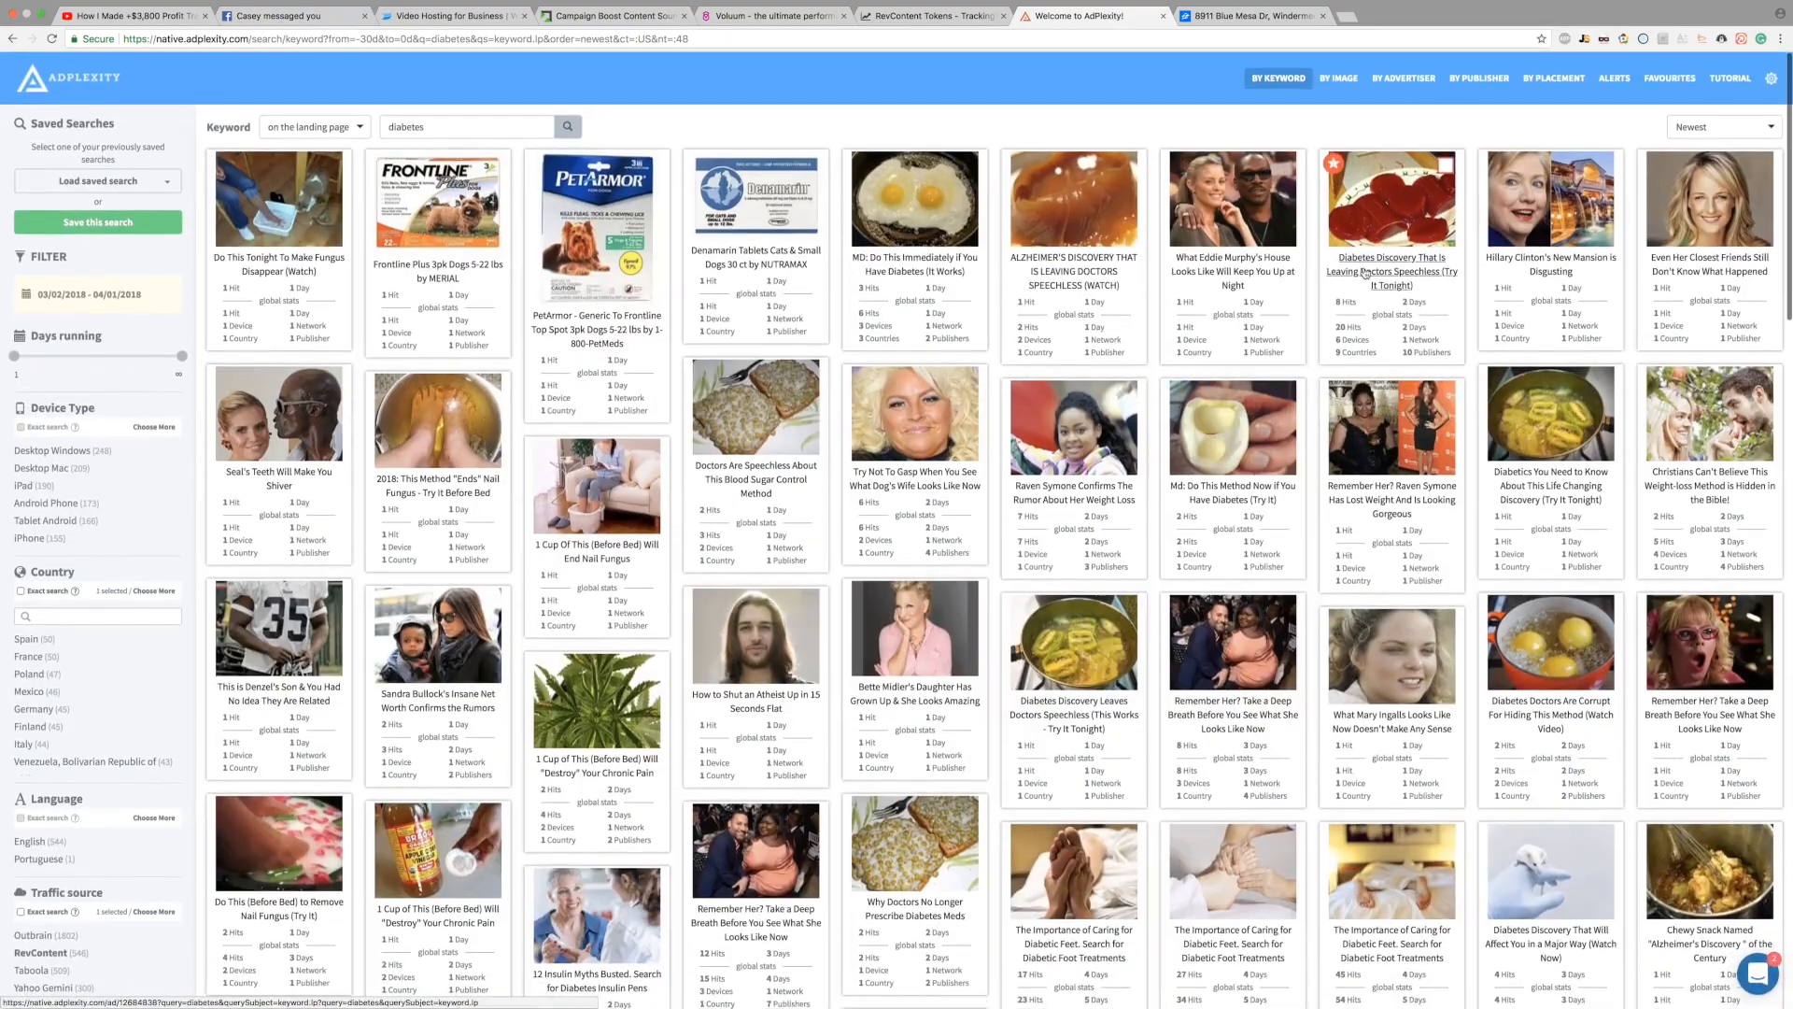
Step: Open the Diabetes Discovery ad's details, filter to United States, and reveal its first landing page URL
{"action": "left_click", "coordinate": [1390, 260]}
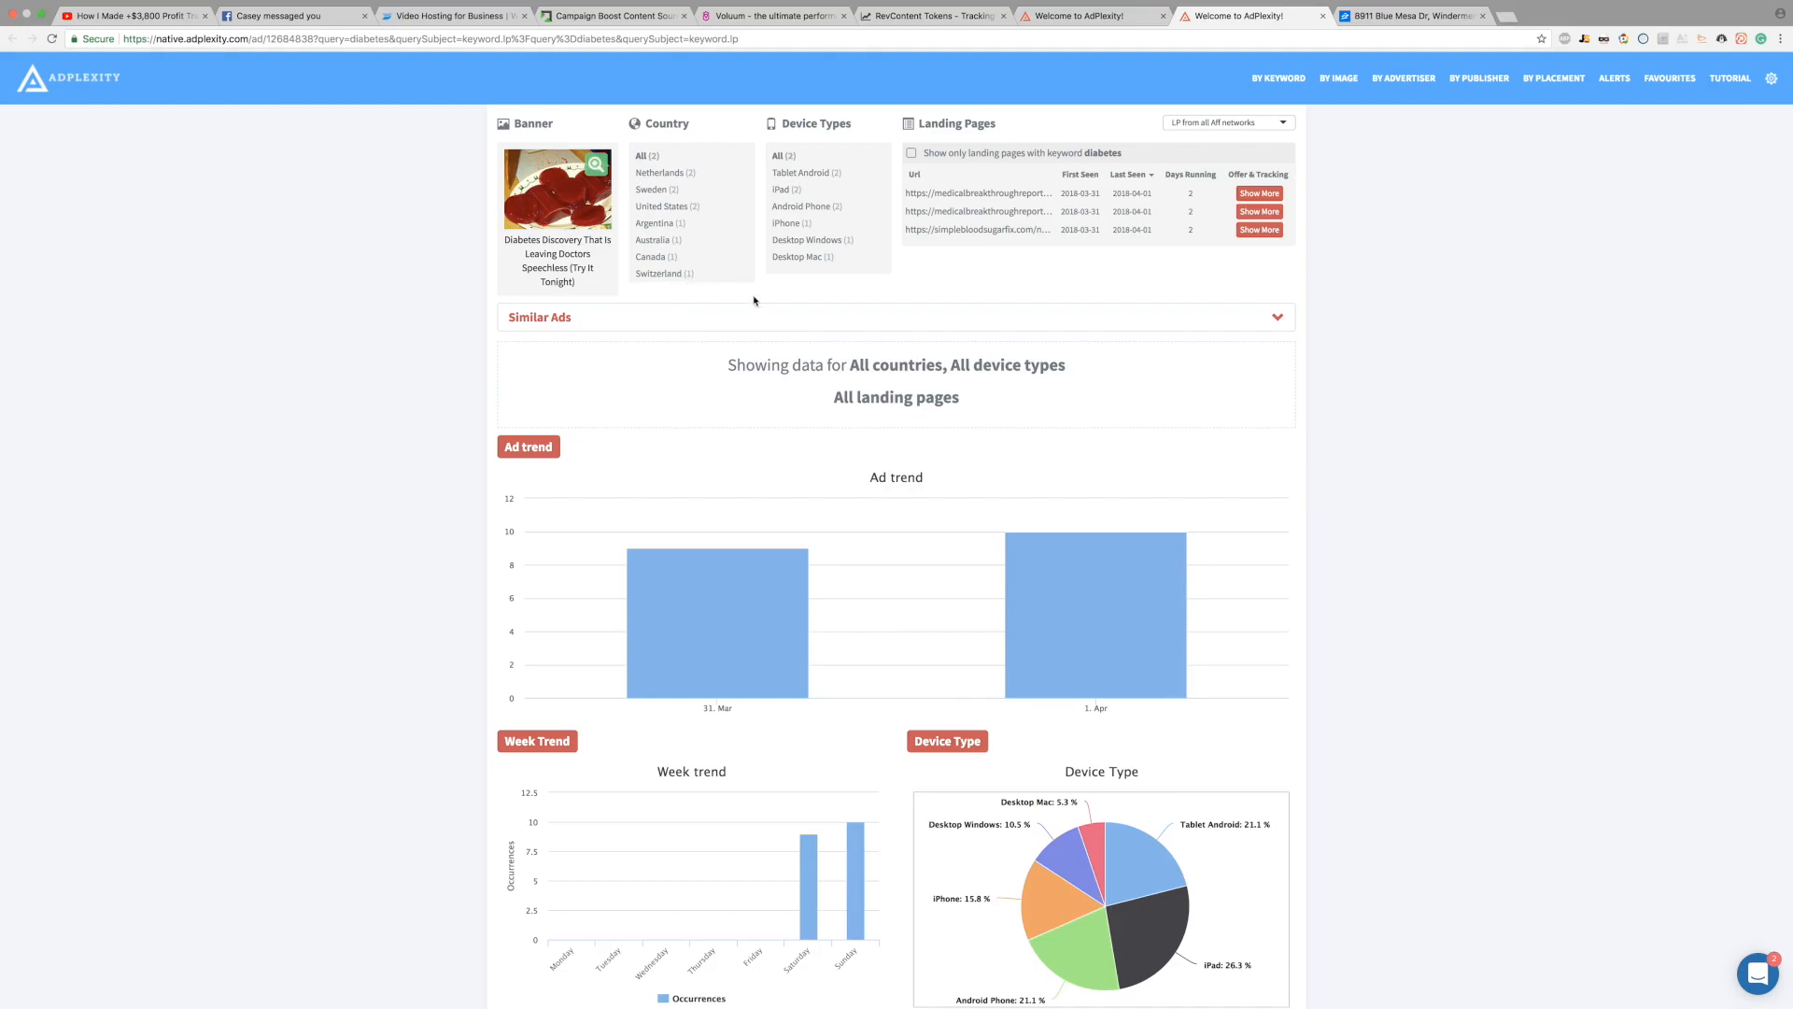
{"action": "left_click", "coordinate": [661, 207]}
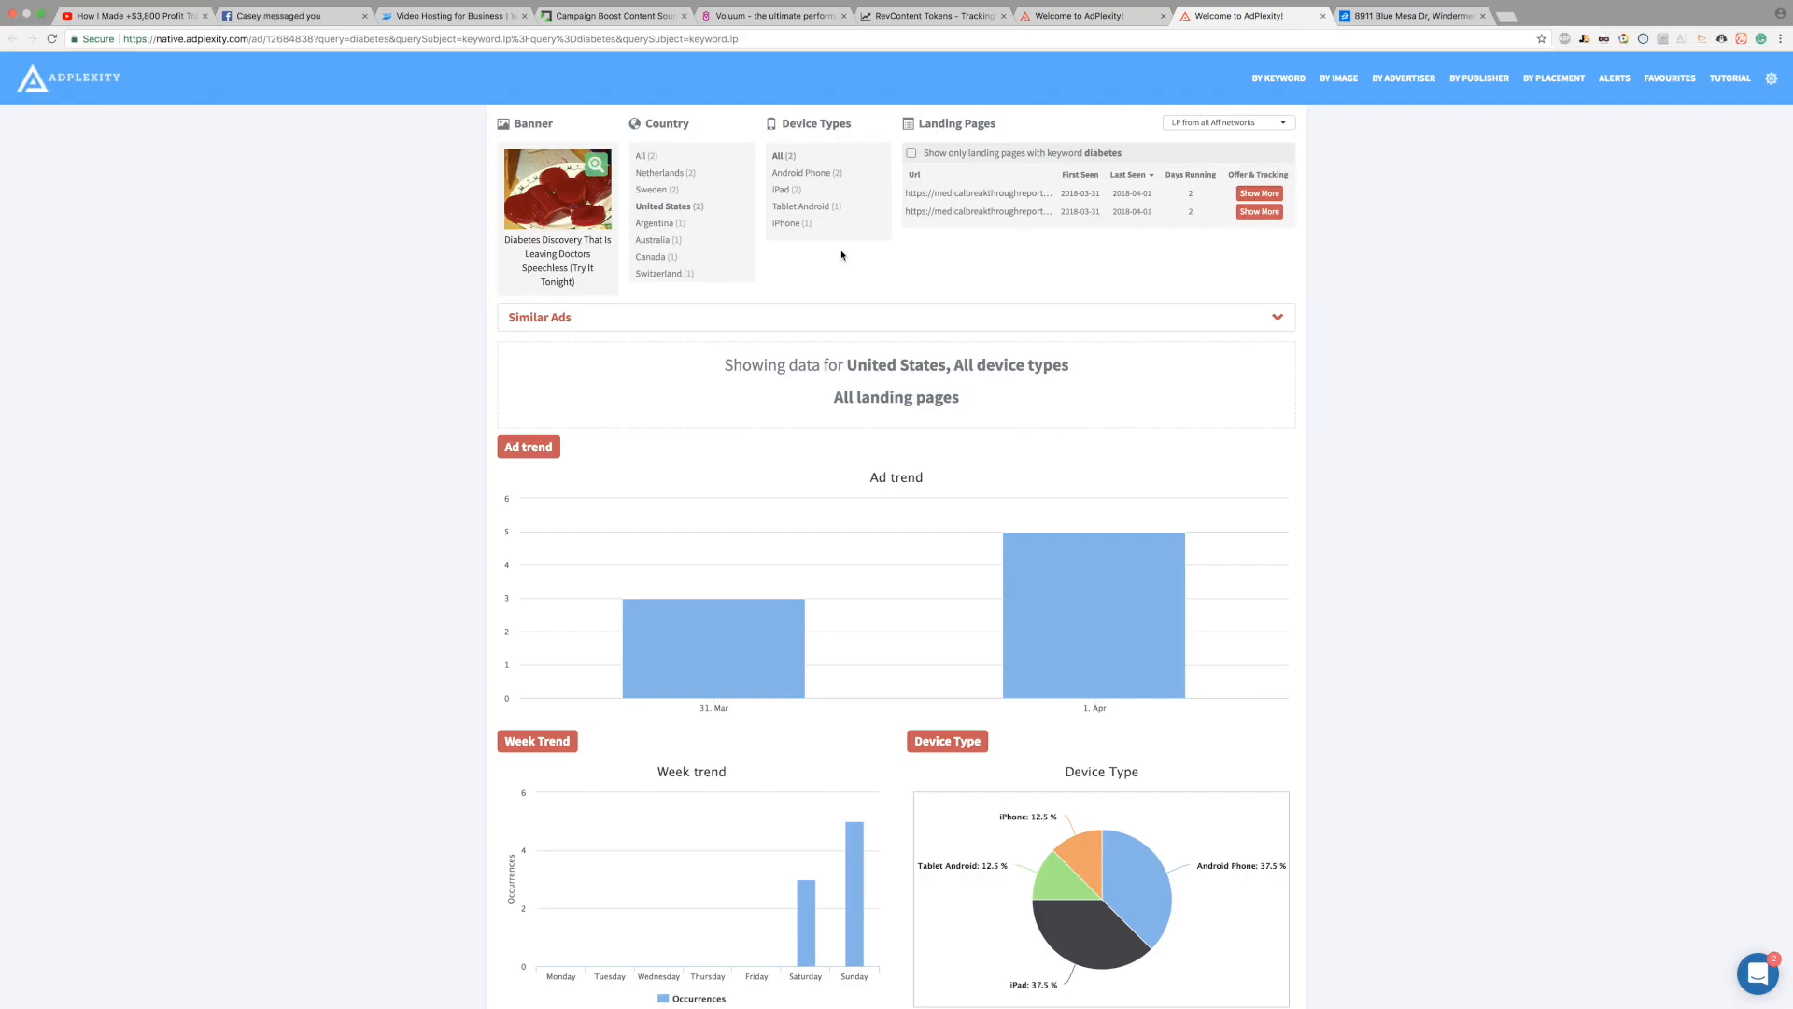
{"action": "left_click", "coordinate": [966, 196]}
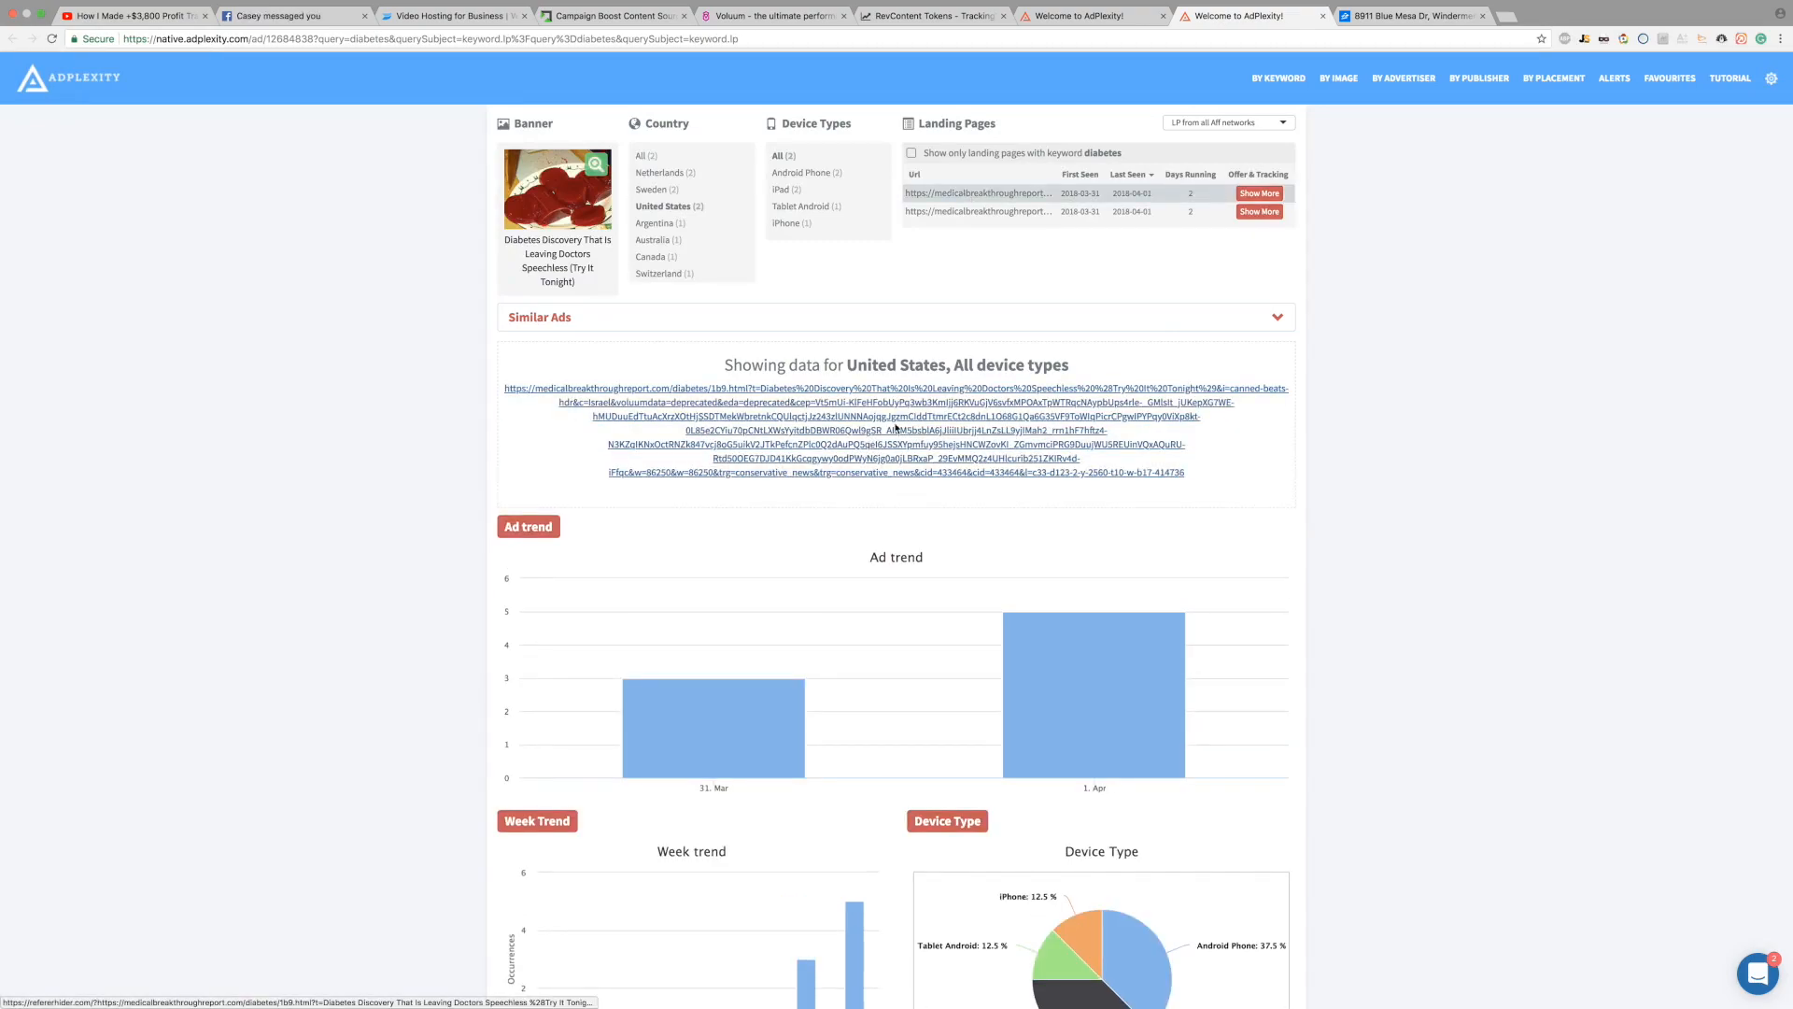
Step: Open the first landing page's details to see its Voluum tracking, redirect chain and outgoing URLs
{"action": "left_click", "coordinate": [1260, 193]}
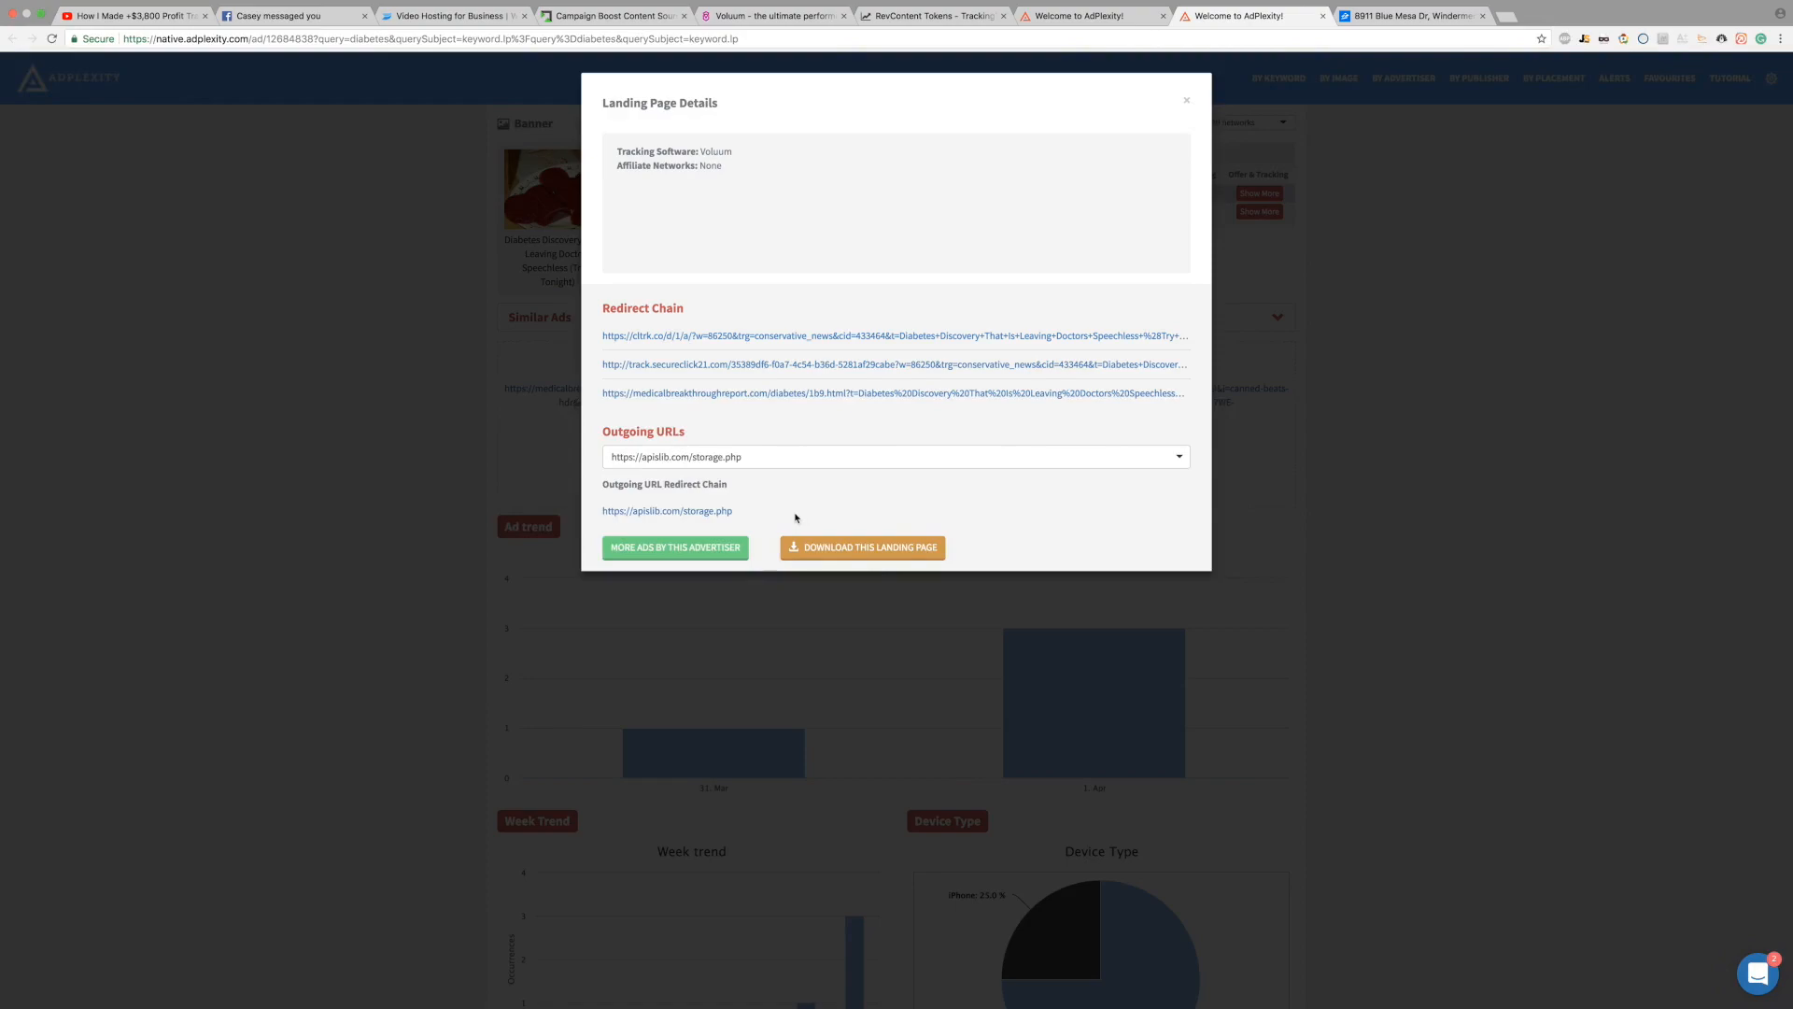
{"action": "mouse_move", "coordinate": [679, 380]}
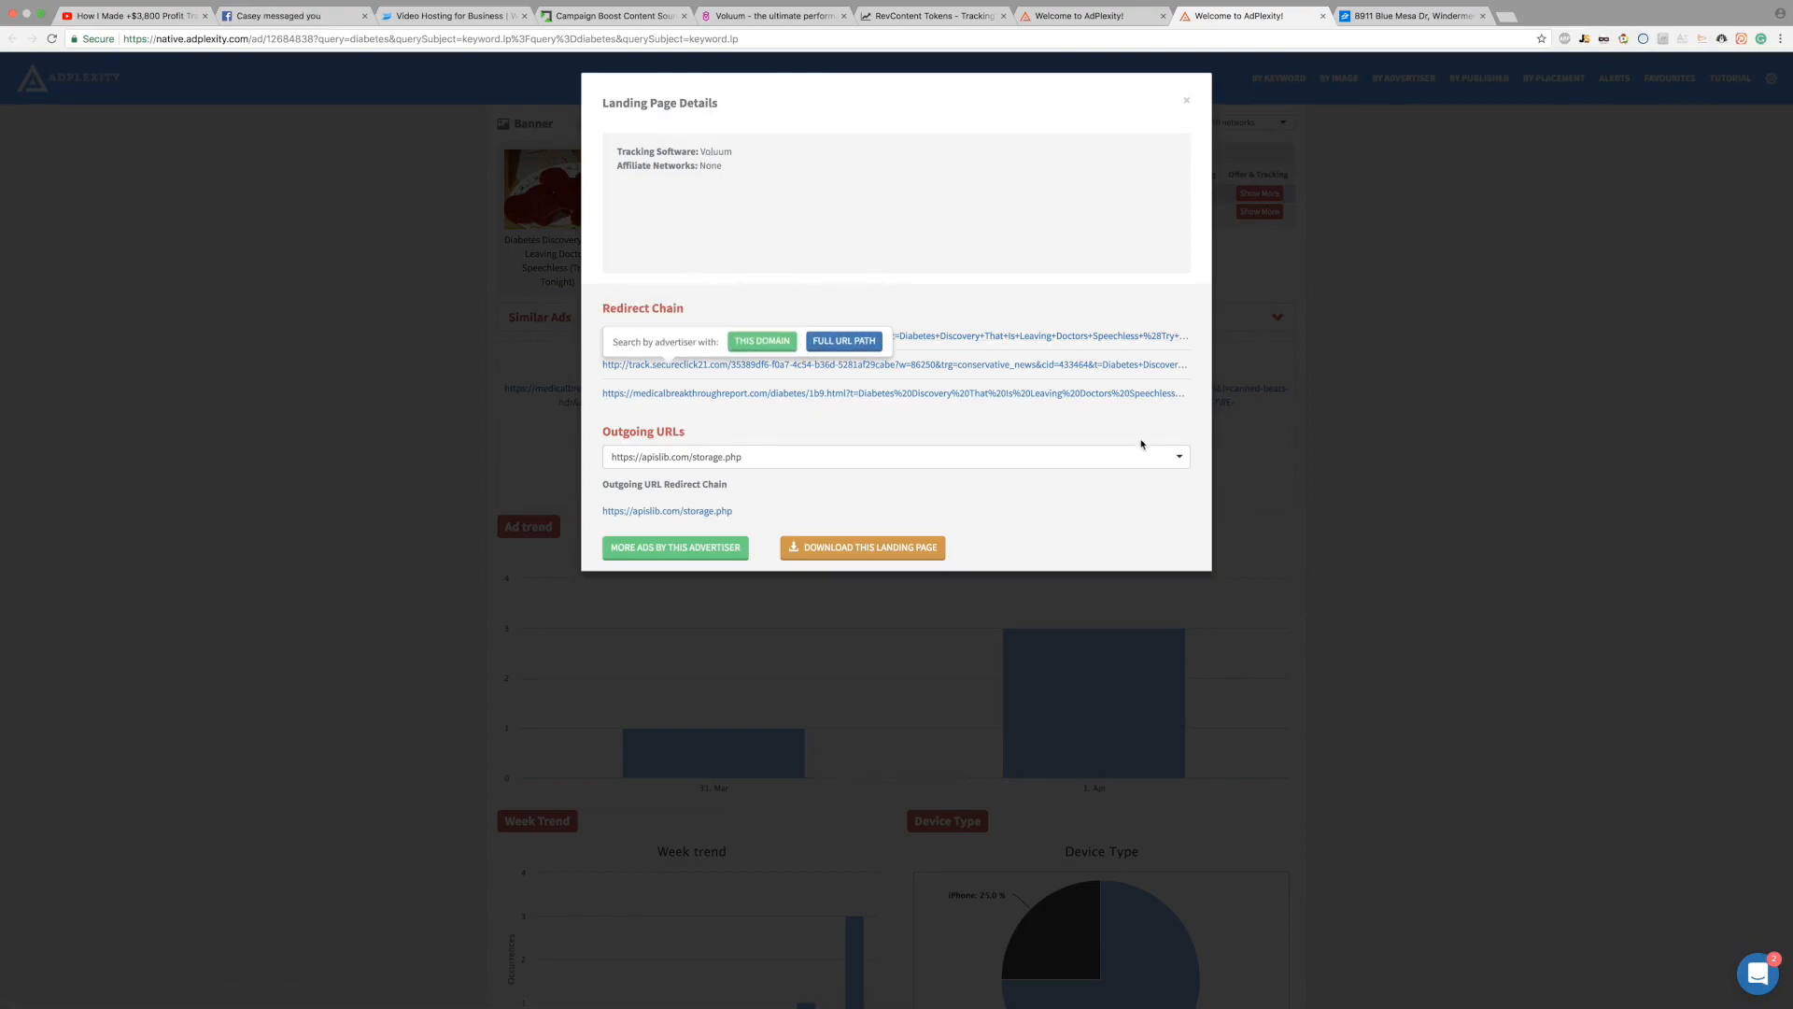
{"action": "mouse_move", "coordinate": [758, 397]}
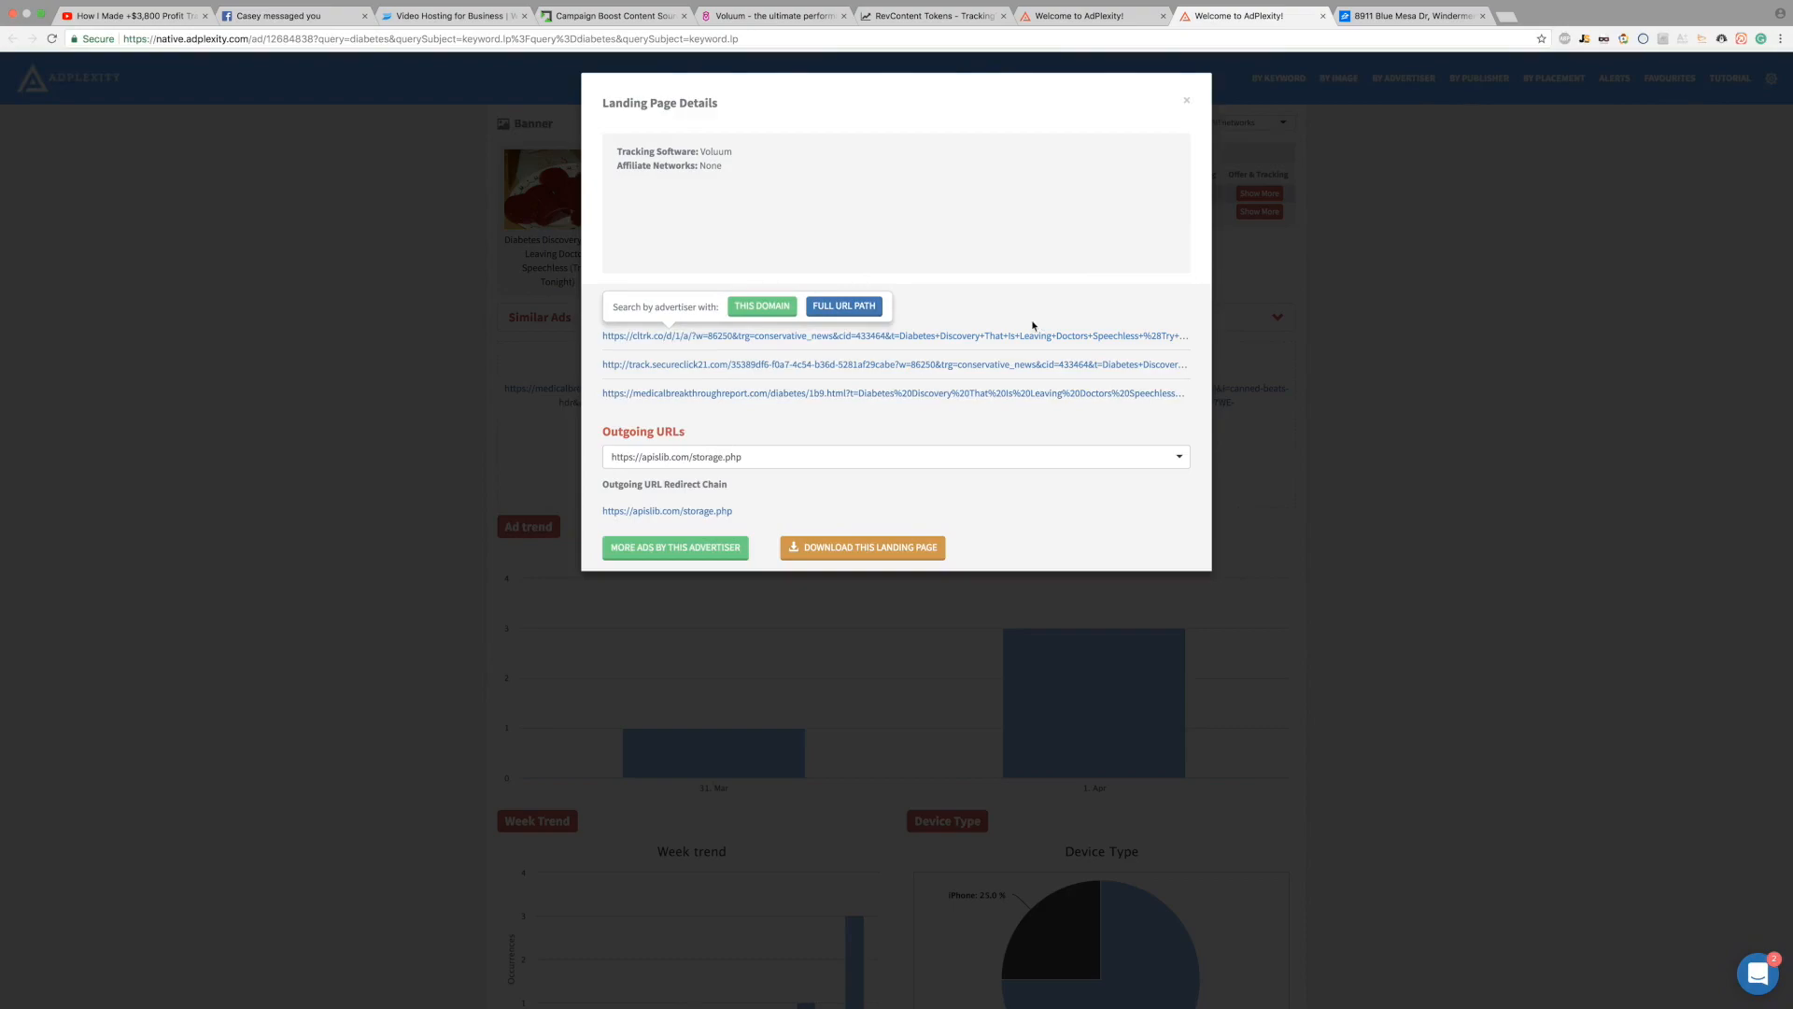
Step: Open the third redirect-chain link, the Medical Breakthrough Report page, in a new tab
{"action": "left_click", "coordinate": [896, 393]}
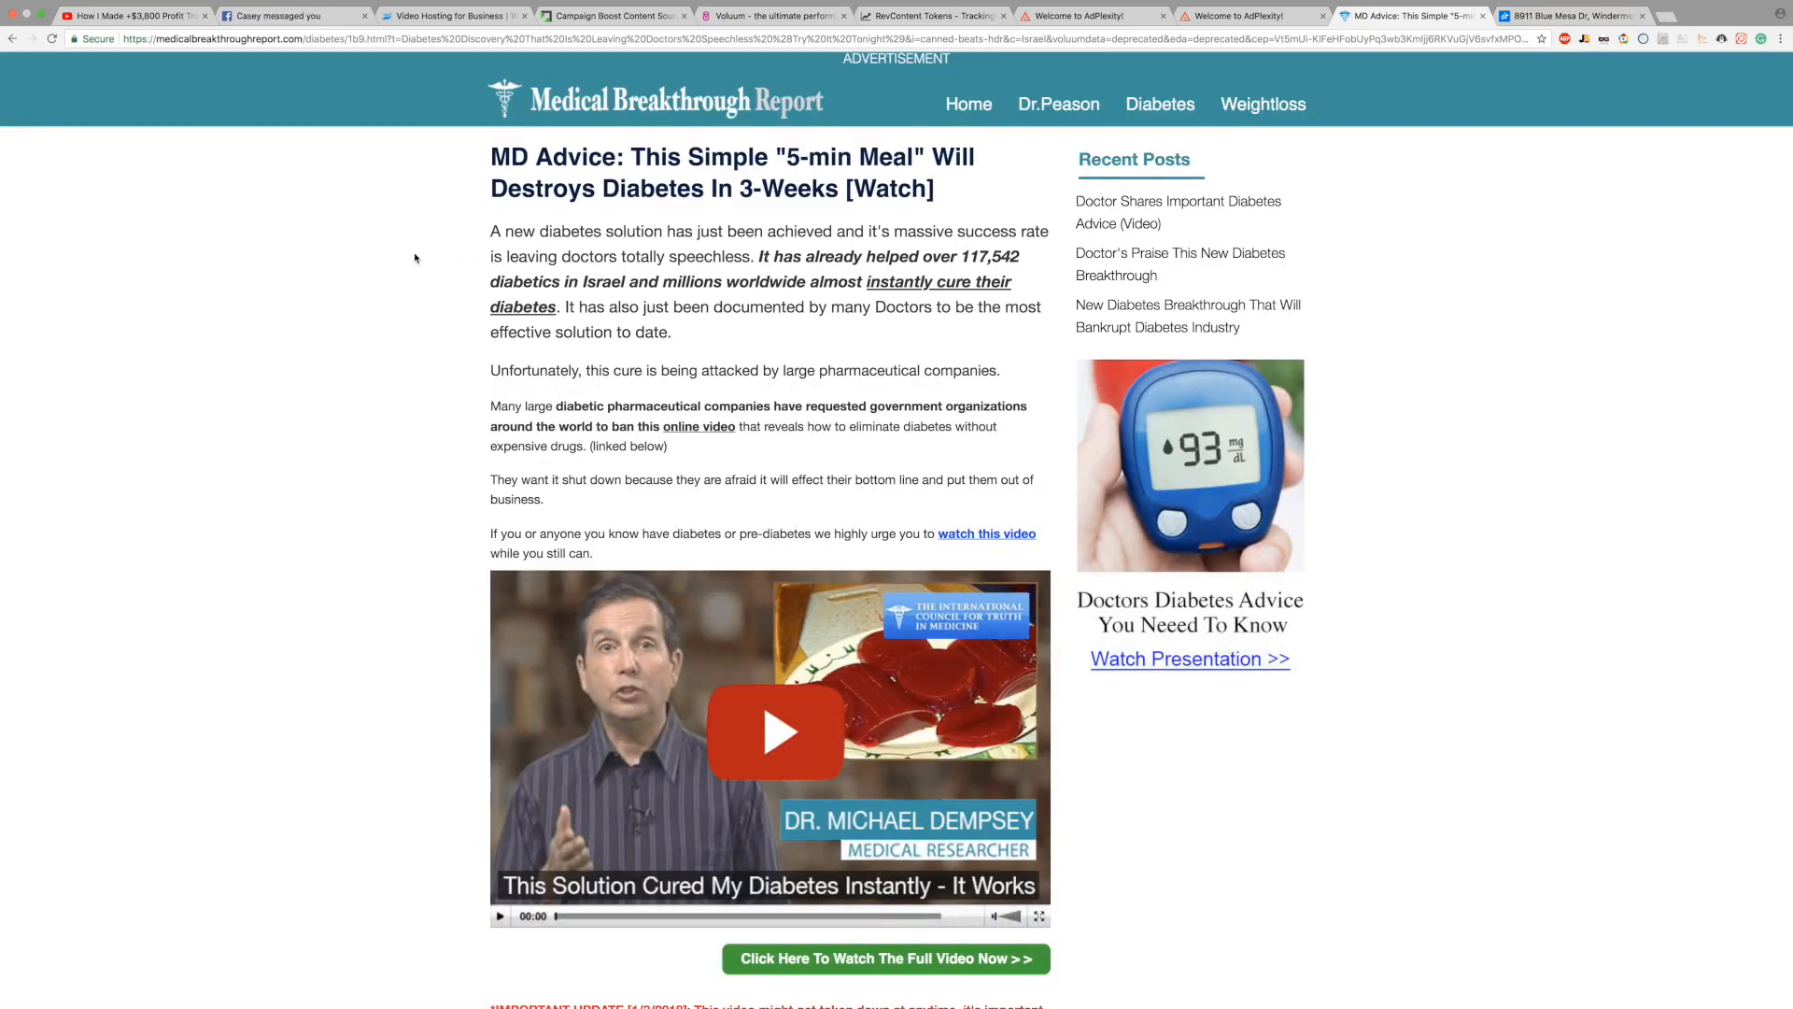
{"action": "scroll", "coordinate": [414, 258], "scroll_direction": "down", "scroll_amount": 6}
{"action": "scroll", "coordinate": [414, 258], "scroll_direction": "down", "scroll_amount": 5}
{"action": "scroll", "coordinate": [415, 258], "scroll_direction": "up", "scroll_amount": 8}
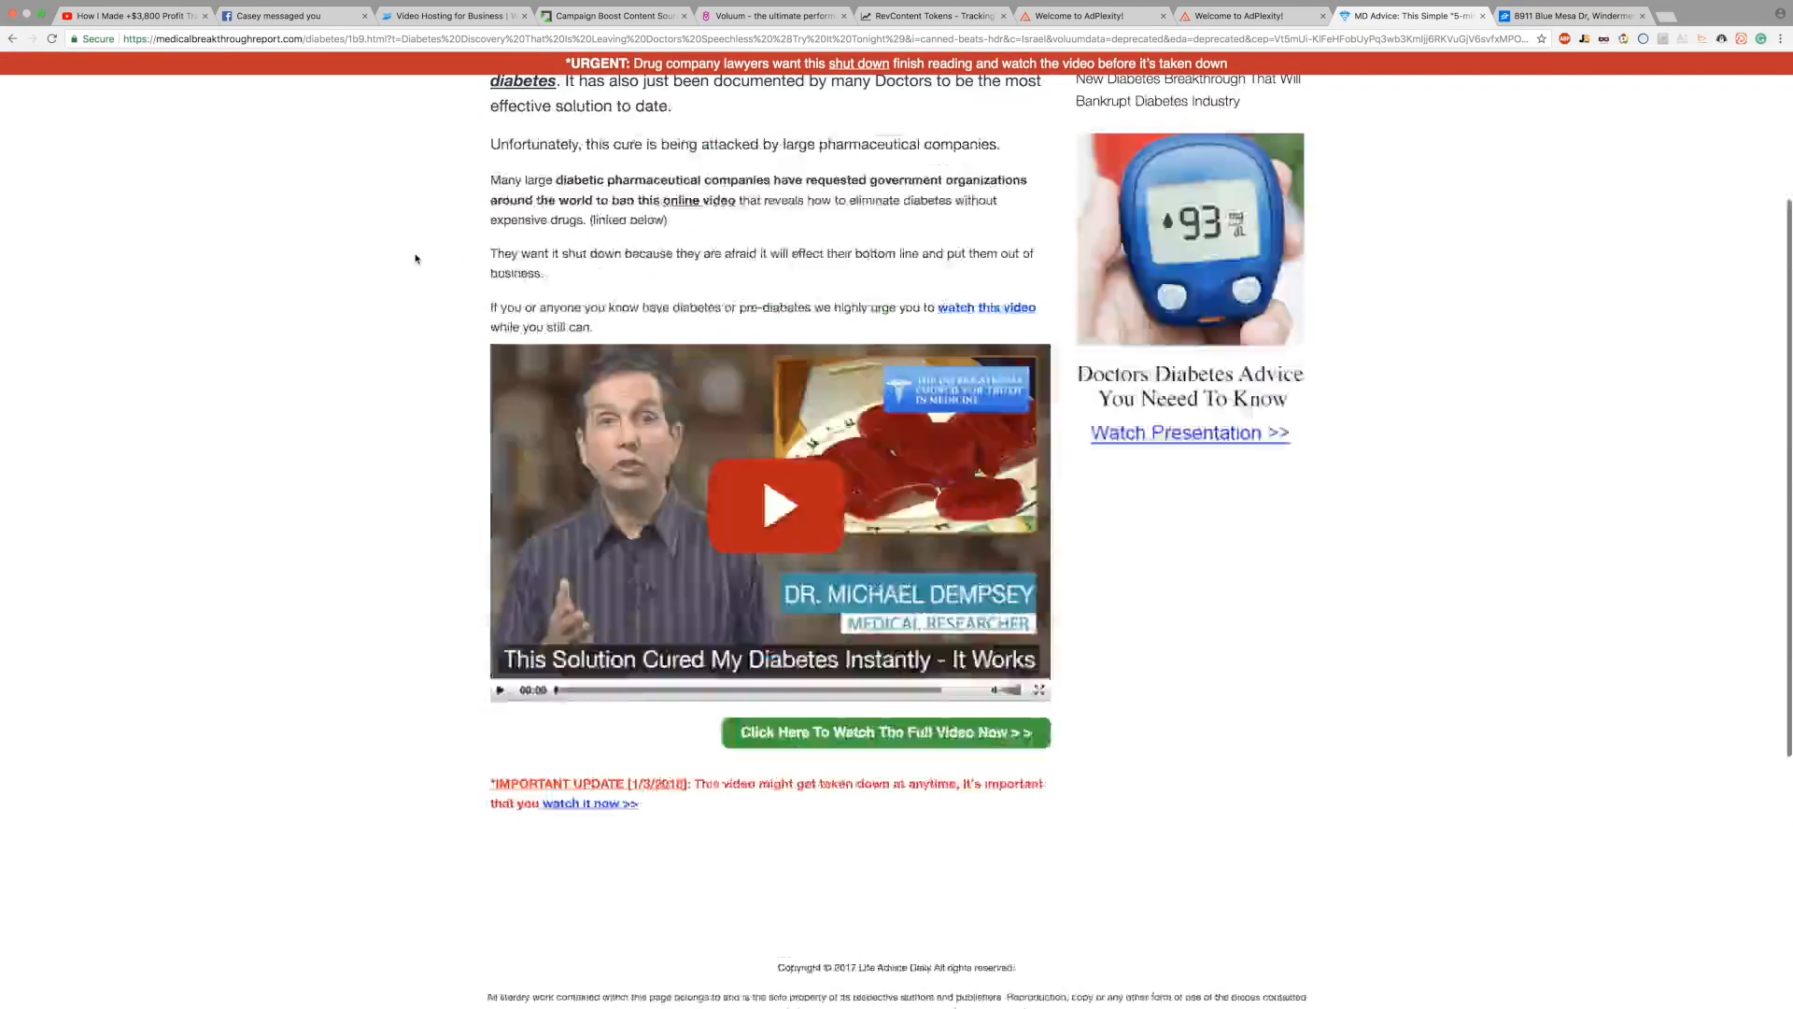
Step: Dismiss the WAIT exit popup and browse the '5-min Meal' diabetes landing page
{"action": "left_click", "coordinate": [1191, 277]}
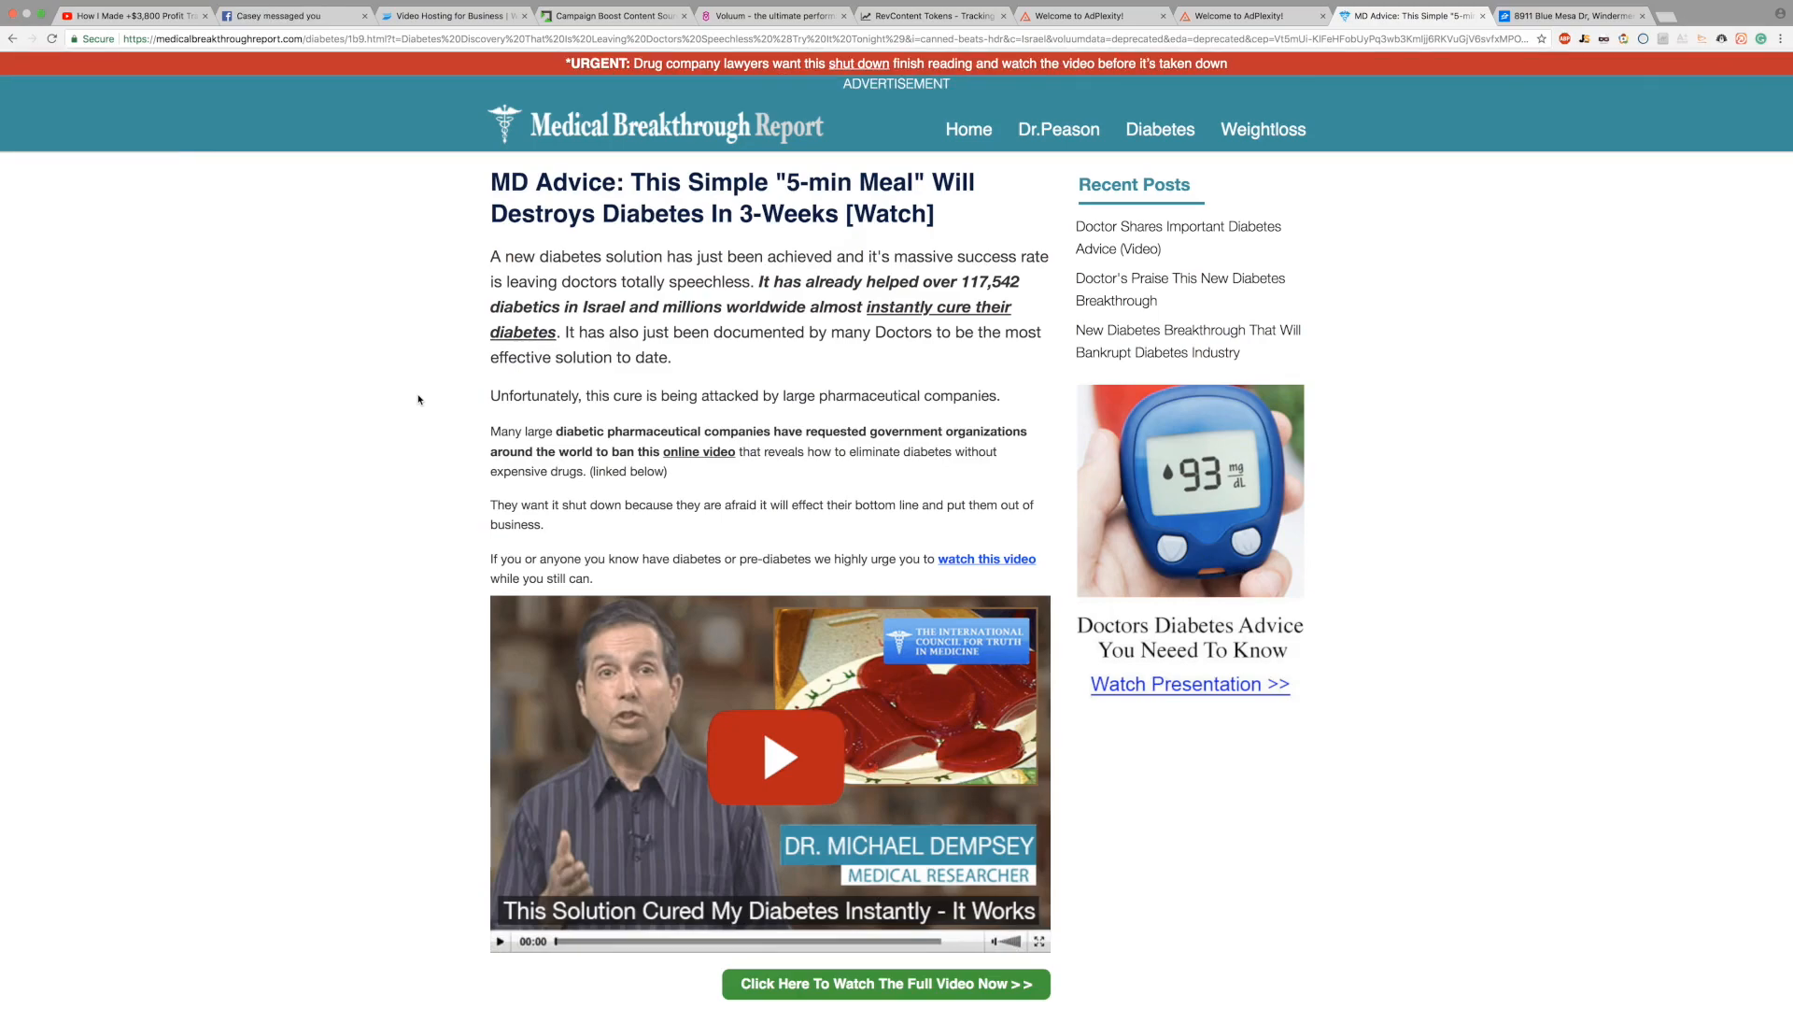
{"action": "scroll", "coordinate": [419, 400], "scroll_direction": "down", "scroll_amount": 5}
{"action": "scroll", "coordinate": [418, 400], "scroll_direction": "up", "scroll_amount": 5}
{"action": "scroll", "coordinate": [371, 404], "scroll_direction": "down", "scroll_amount": 3}
{"action": "scroll", "coordinate": [371, 403], "scroll_direction": "up", "scroll_amount": 2}
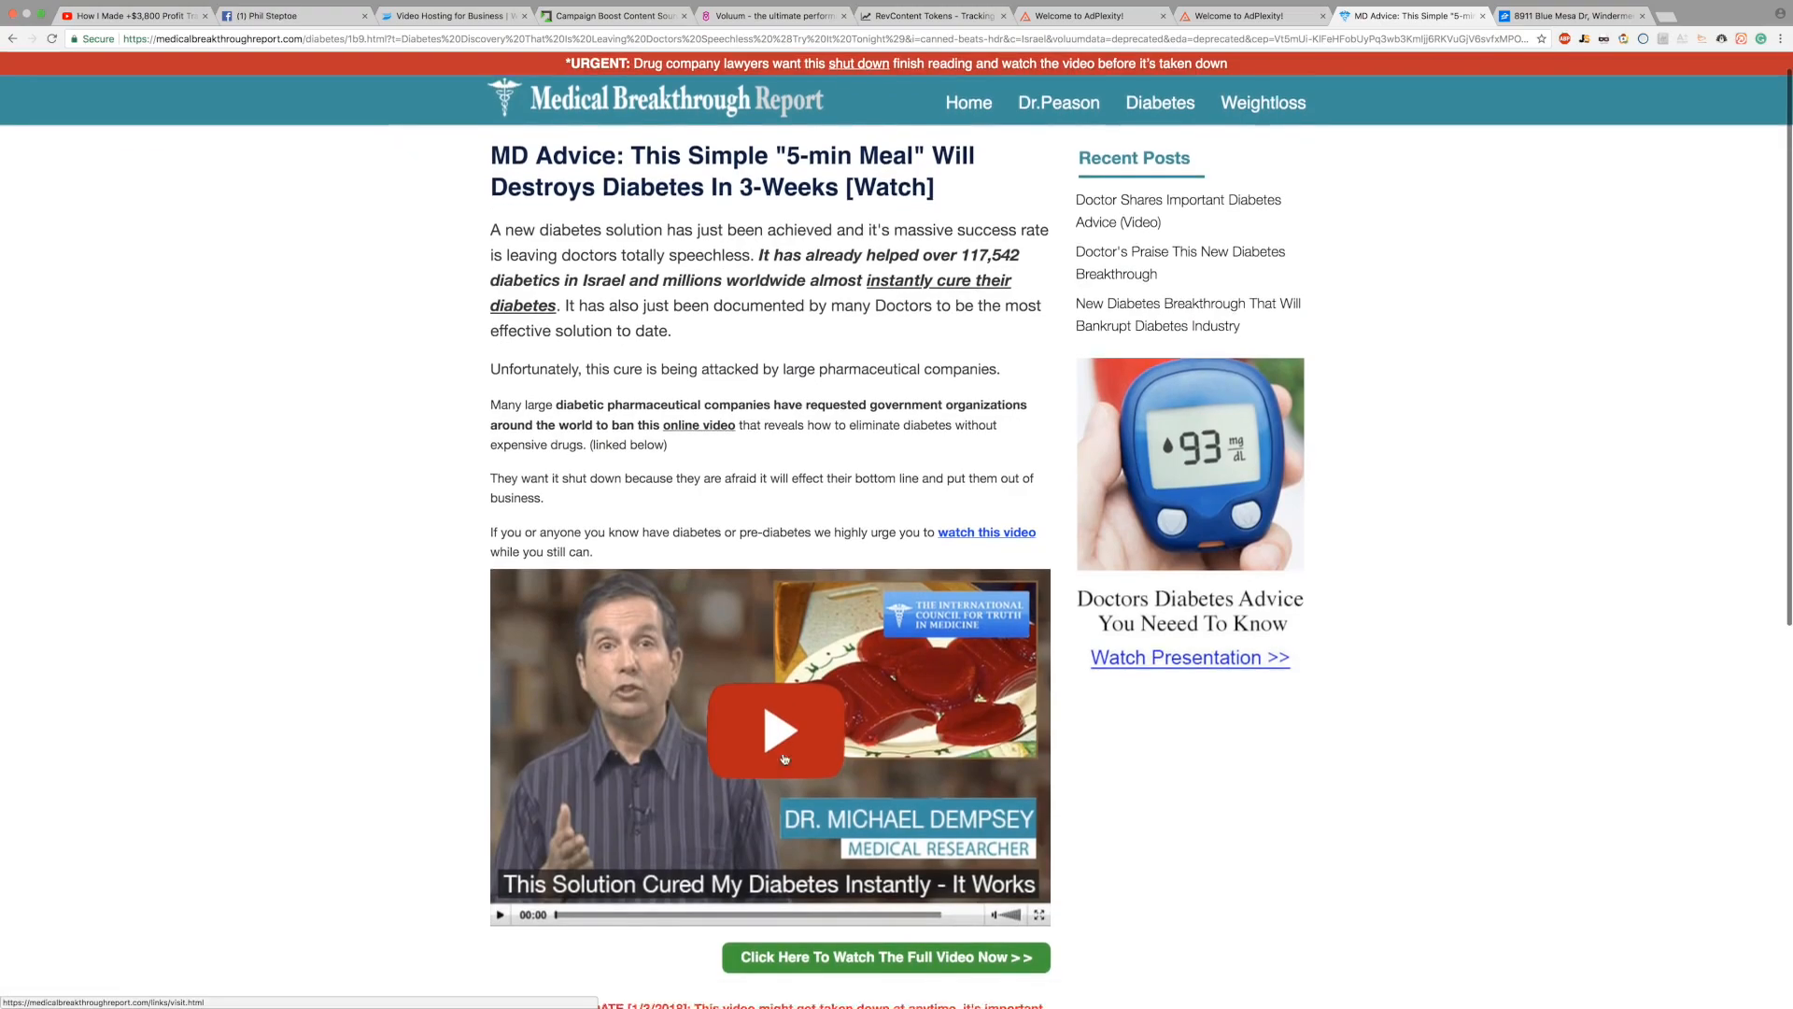
{"action": "scroll", "coordinate": [785, 758], "scroll_direction": "down", "scroll_amount": 5}
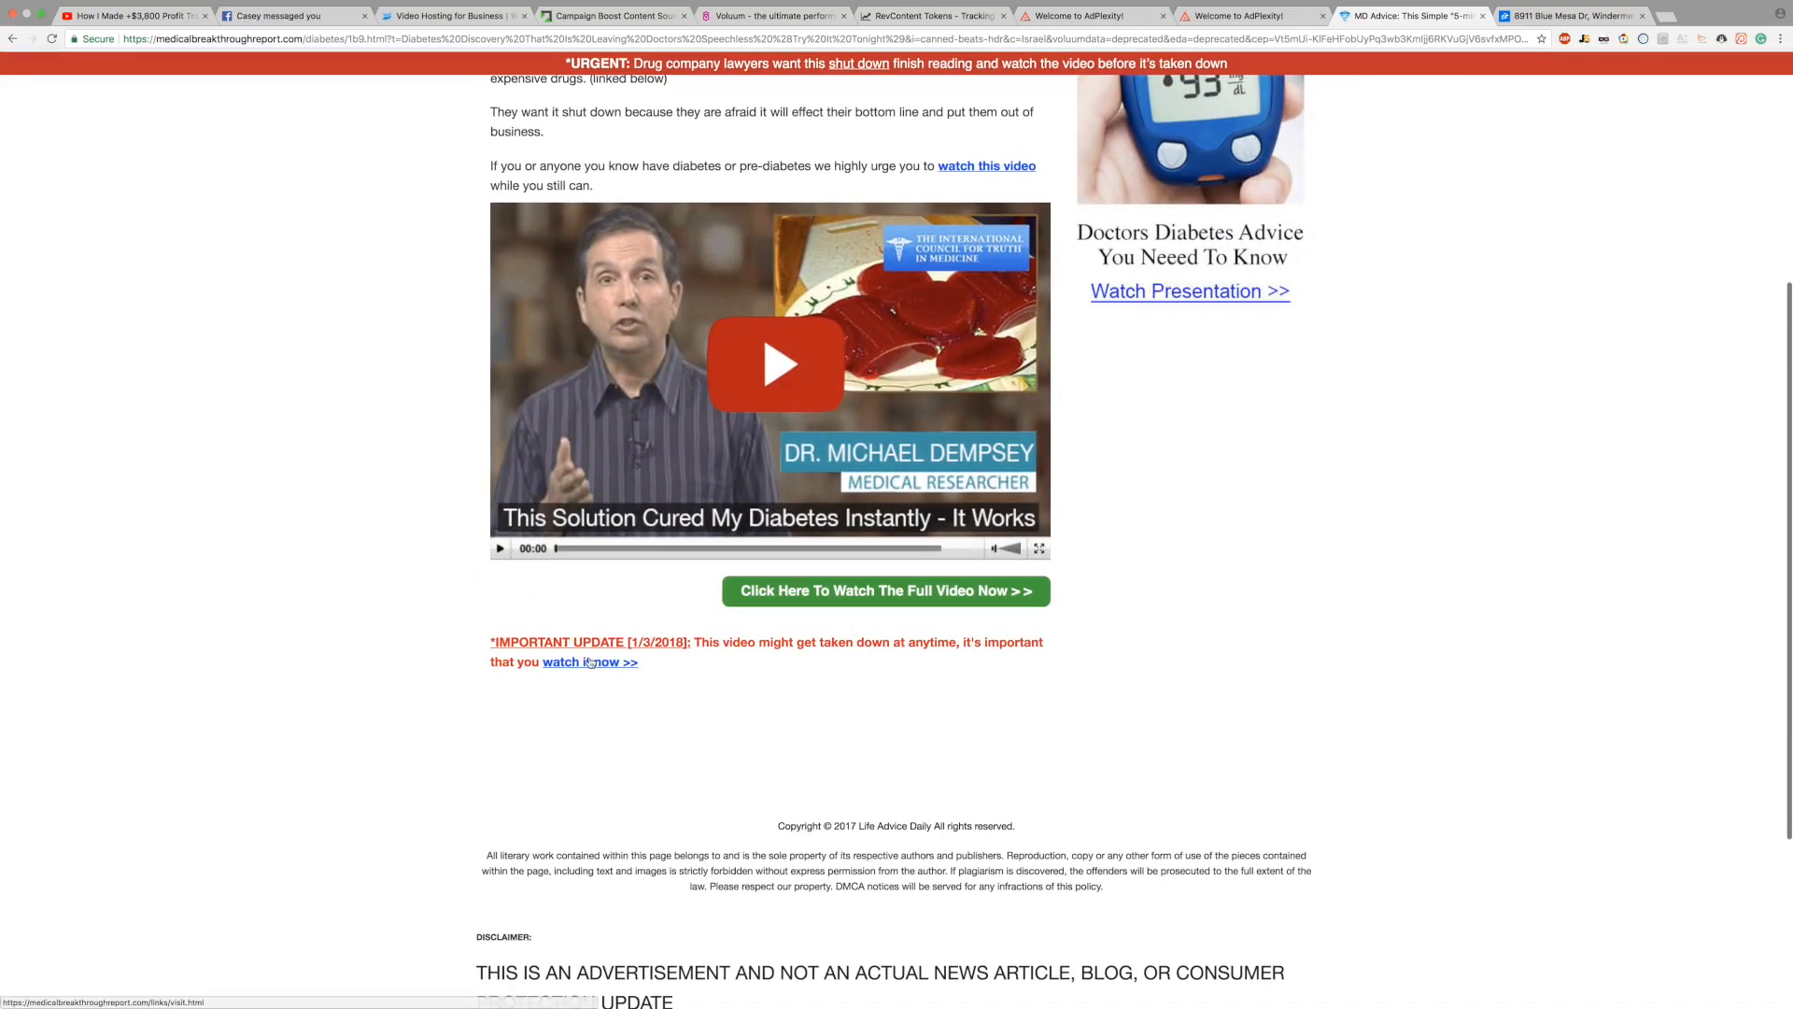
{"action": "scroll", "coordinate": [1347, 478], "scroll_direction": "up", "scroll_amount": 5}
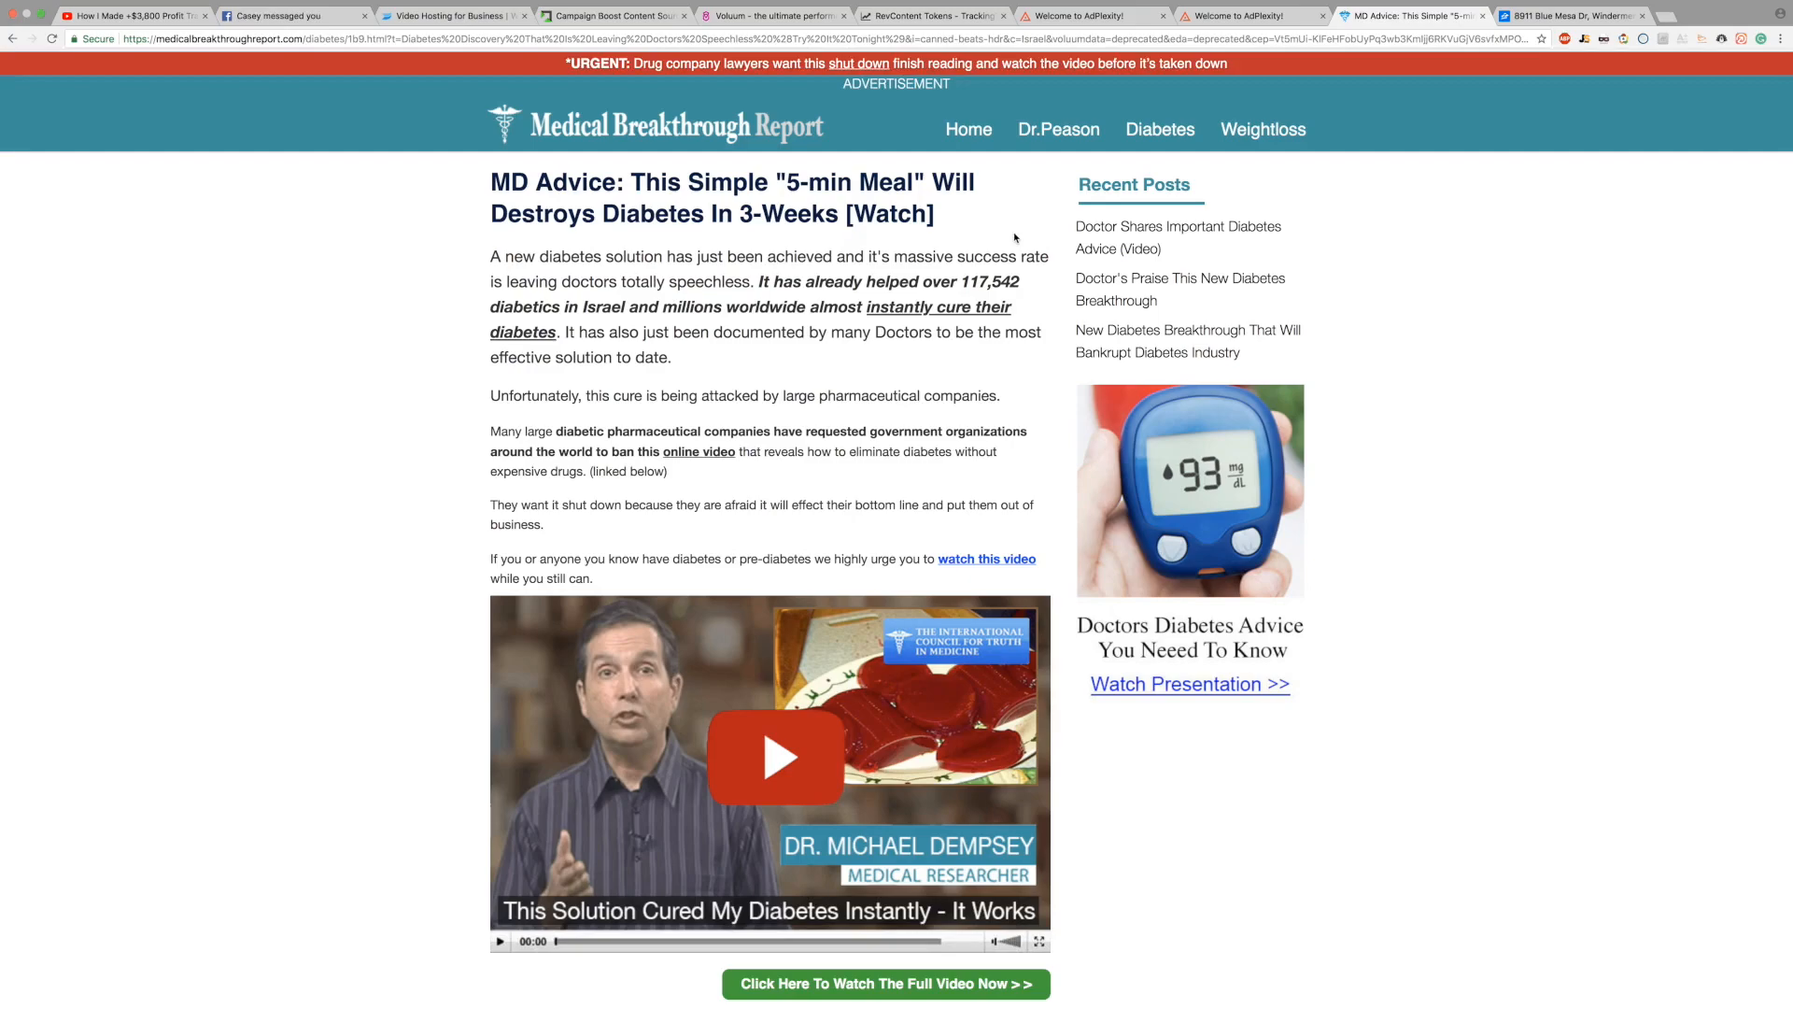
{"action": "scroll", "coordinate": [445, 466], "scroll_direction": "down", "scroll_amount": 5}
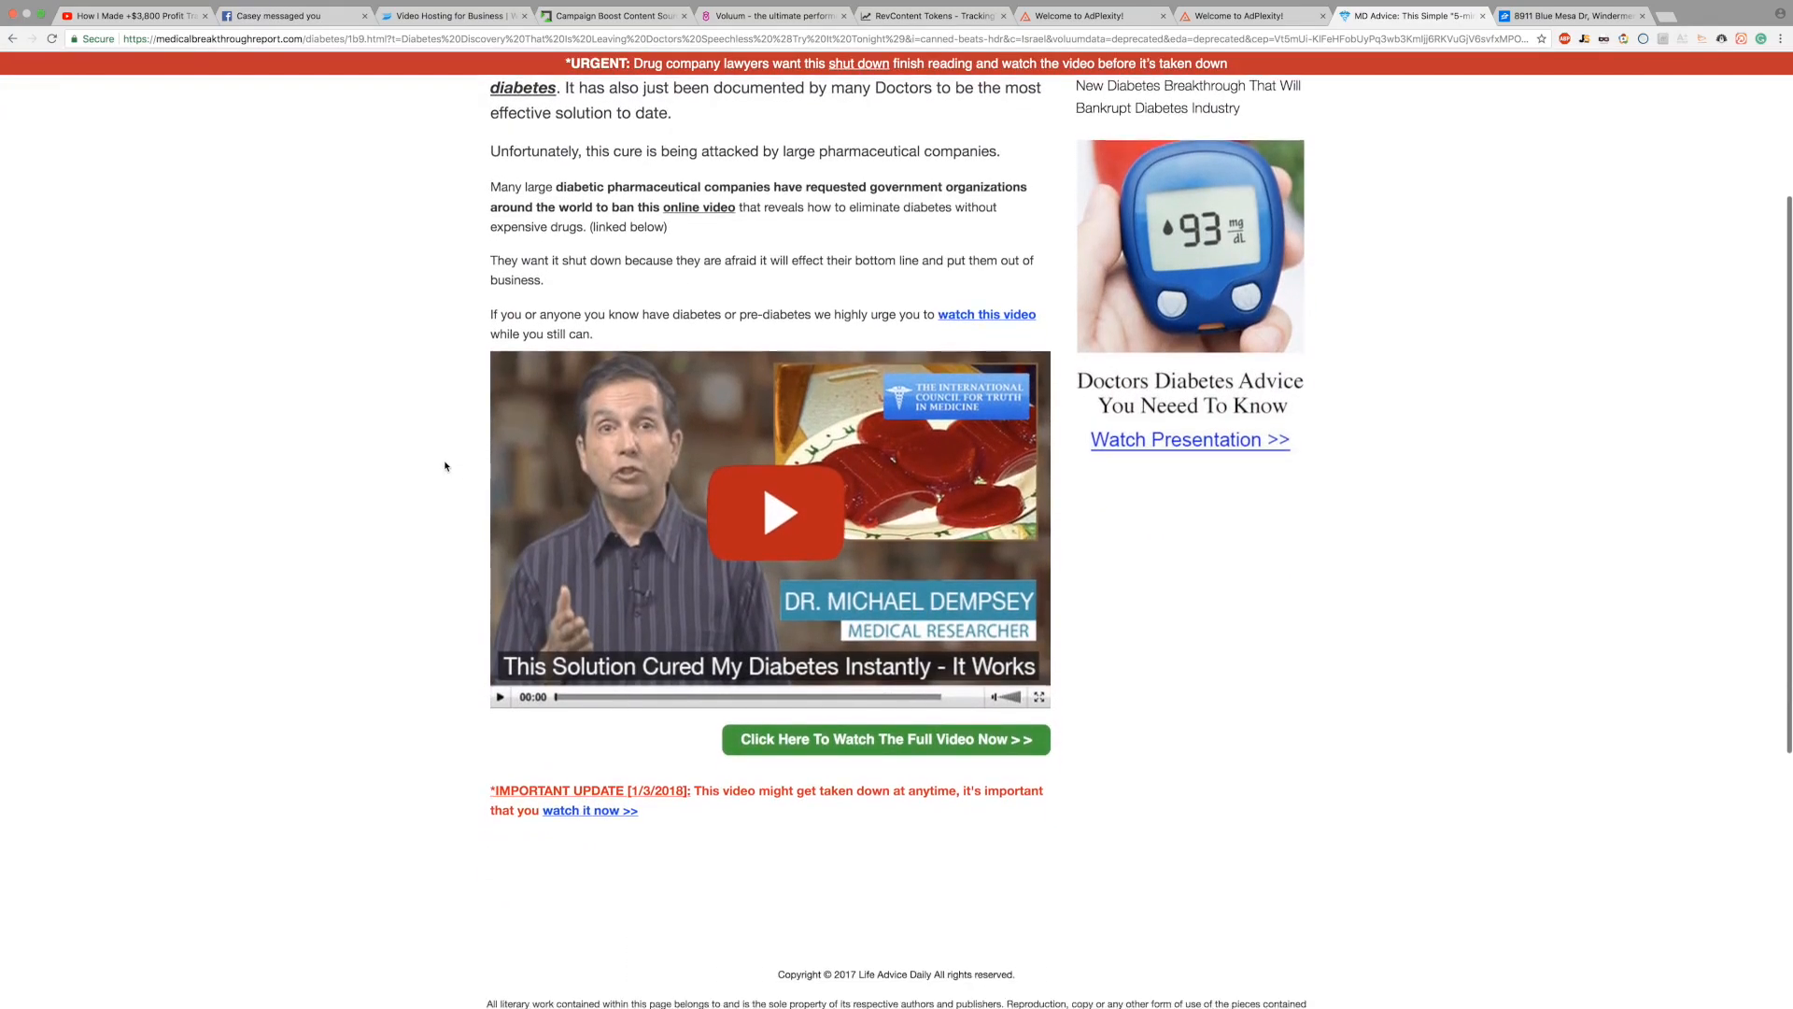
{"action": "scroll", "coordinate": [444, 466], "scroll_direction": "down", "scroll_amount": 2}
{"action": "scroll", "coordinate": [444, 466], "scroll_direction": "up", "scroll_amount": 8}
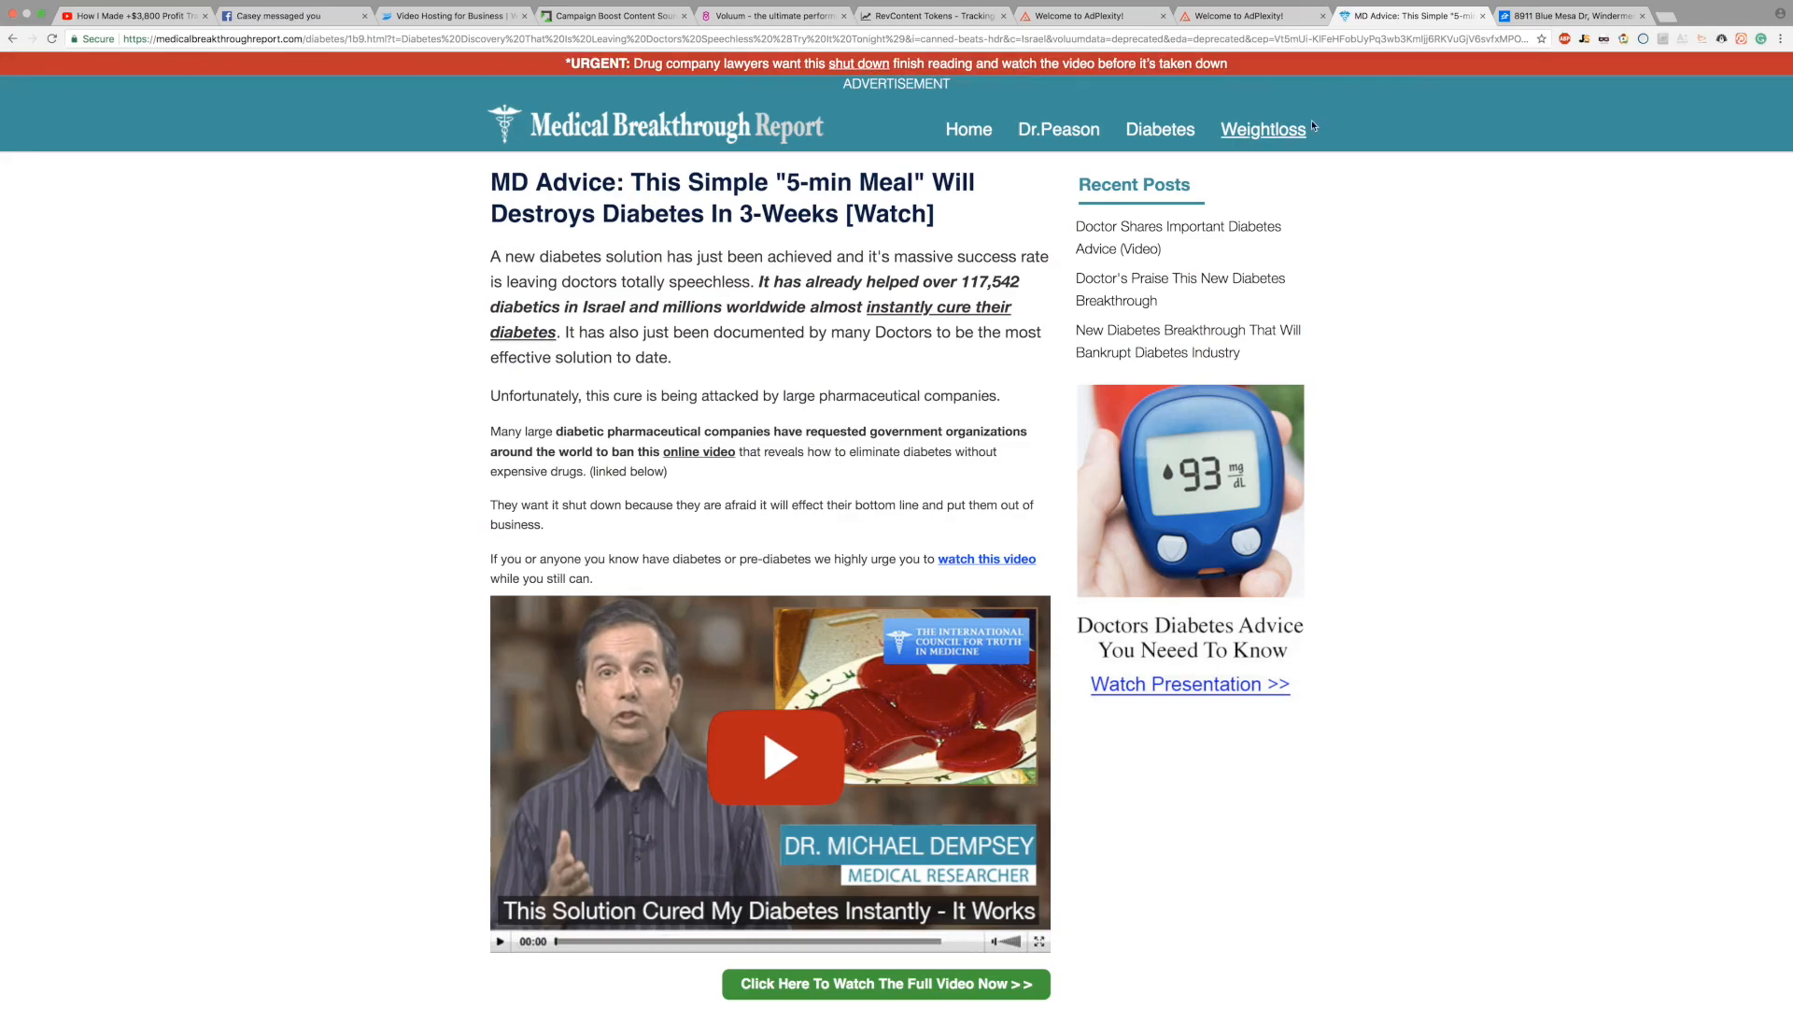
{"action": "left_click", "coordinate": [1237, 16]}
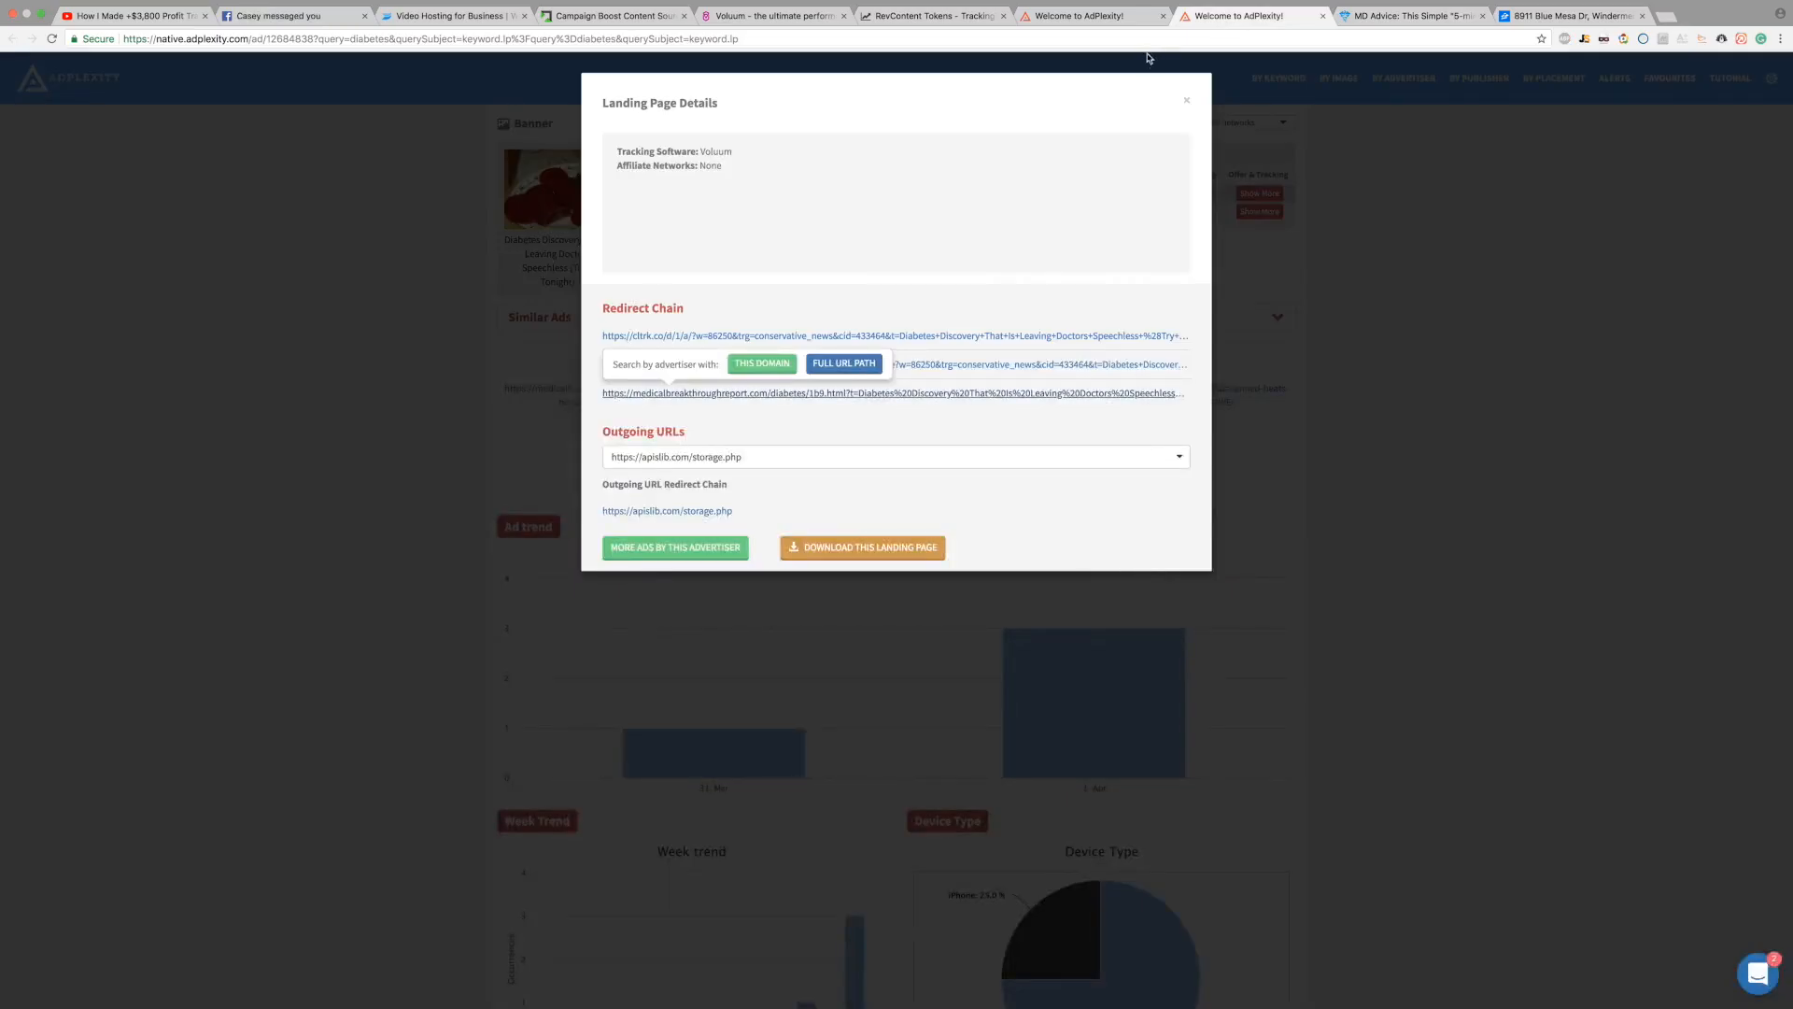
{"action": "left_click", "coordinate": [1188, 103]}
{"action": "scroll", "coordinate": [1305, 488], "scroll_direction": "down", "scroll_amount": 6}
{"action": "scroll", "coordinate": [1298, 542], "scroll_direction": "down", "scroll_amount": 4}
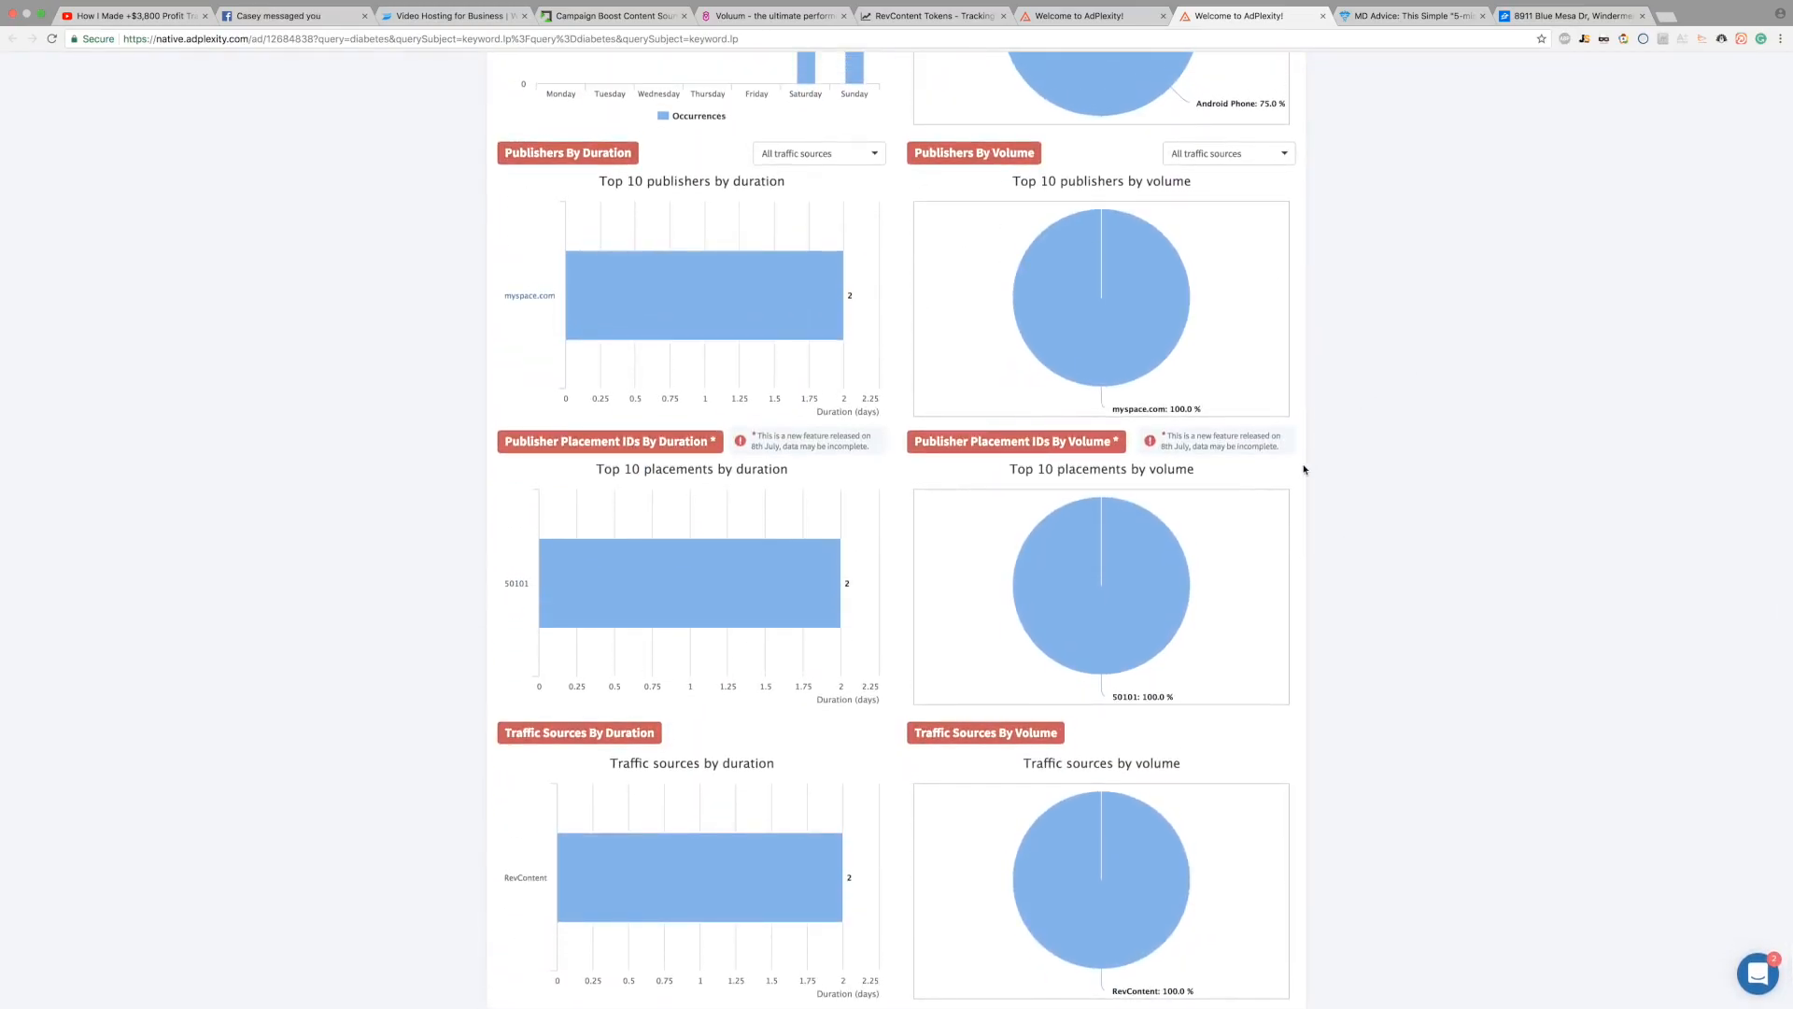
{"action": "scroll", "coordinate": [1312, 468], "scroll_direction": "up", "scroll_amount": 10}
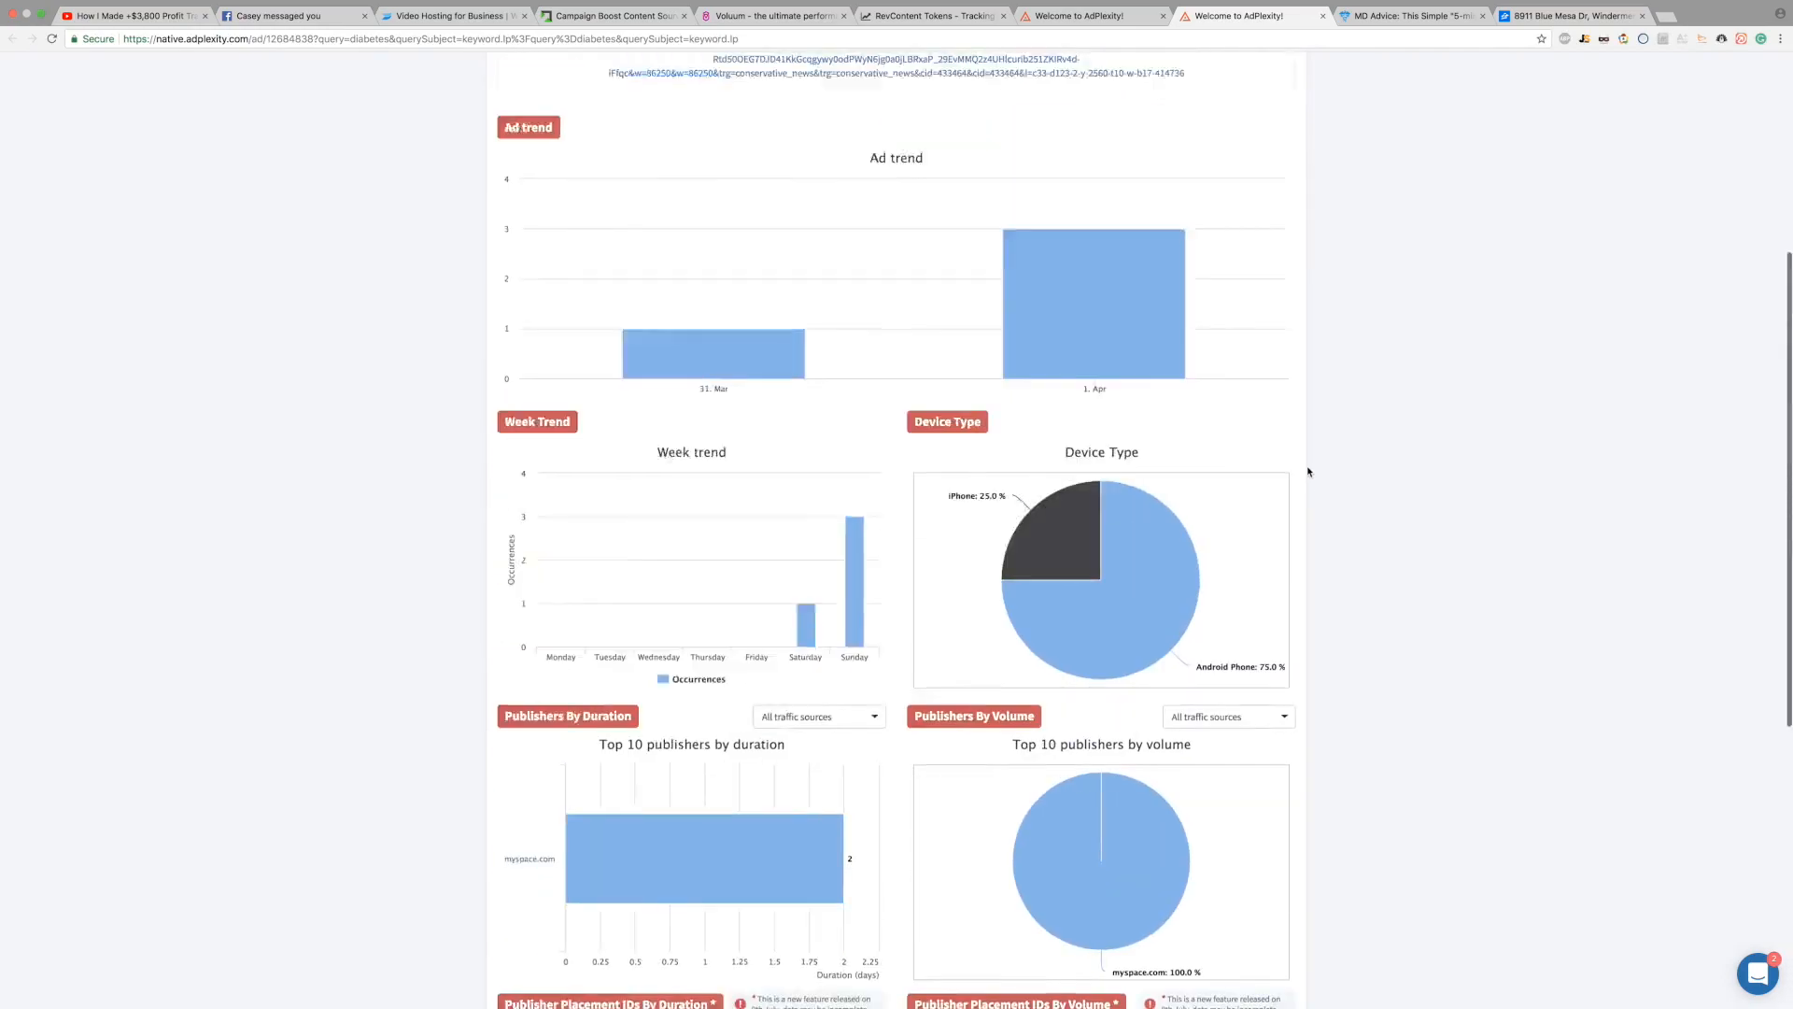
{"action": "scroll", "coordinate": [1309, 472], "scroll_direction": "down", "scroll_amount": 11}
{"action": "scroll", "coordinate": [1308, 472], "scroll_direction": "up", "scroll_amount": 1}
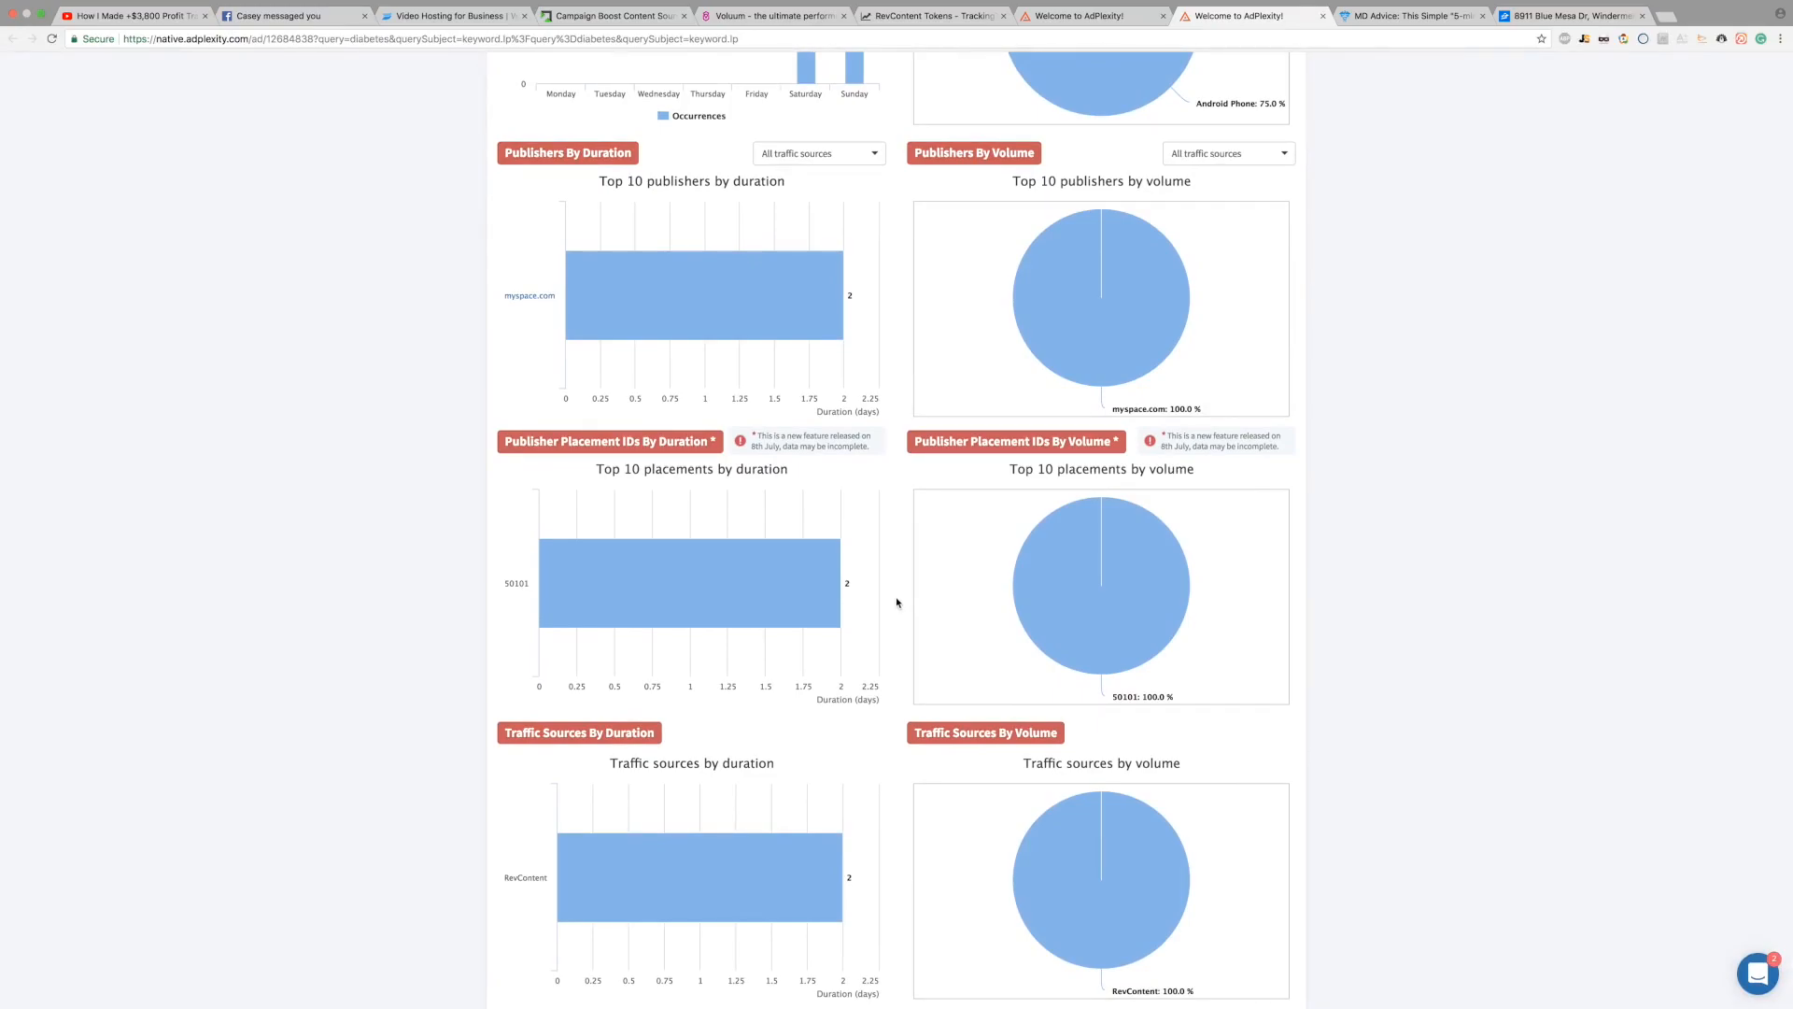
{"action": "mouse_move", "coordinate": [1134, 618]}
{"action": "scroll", "coordinate": [1134, 626], "scroll_direction": "up", "scroll_amount": 1}
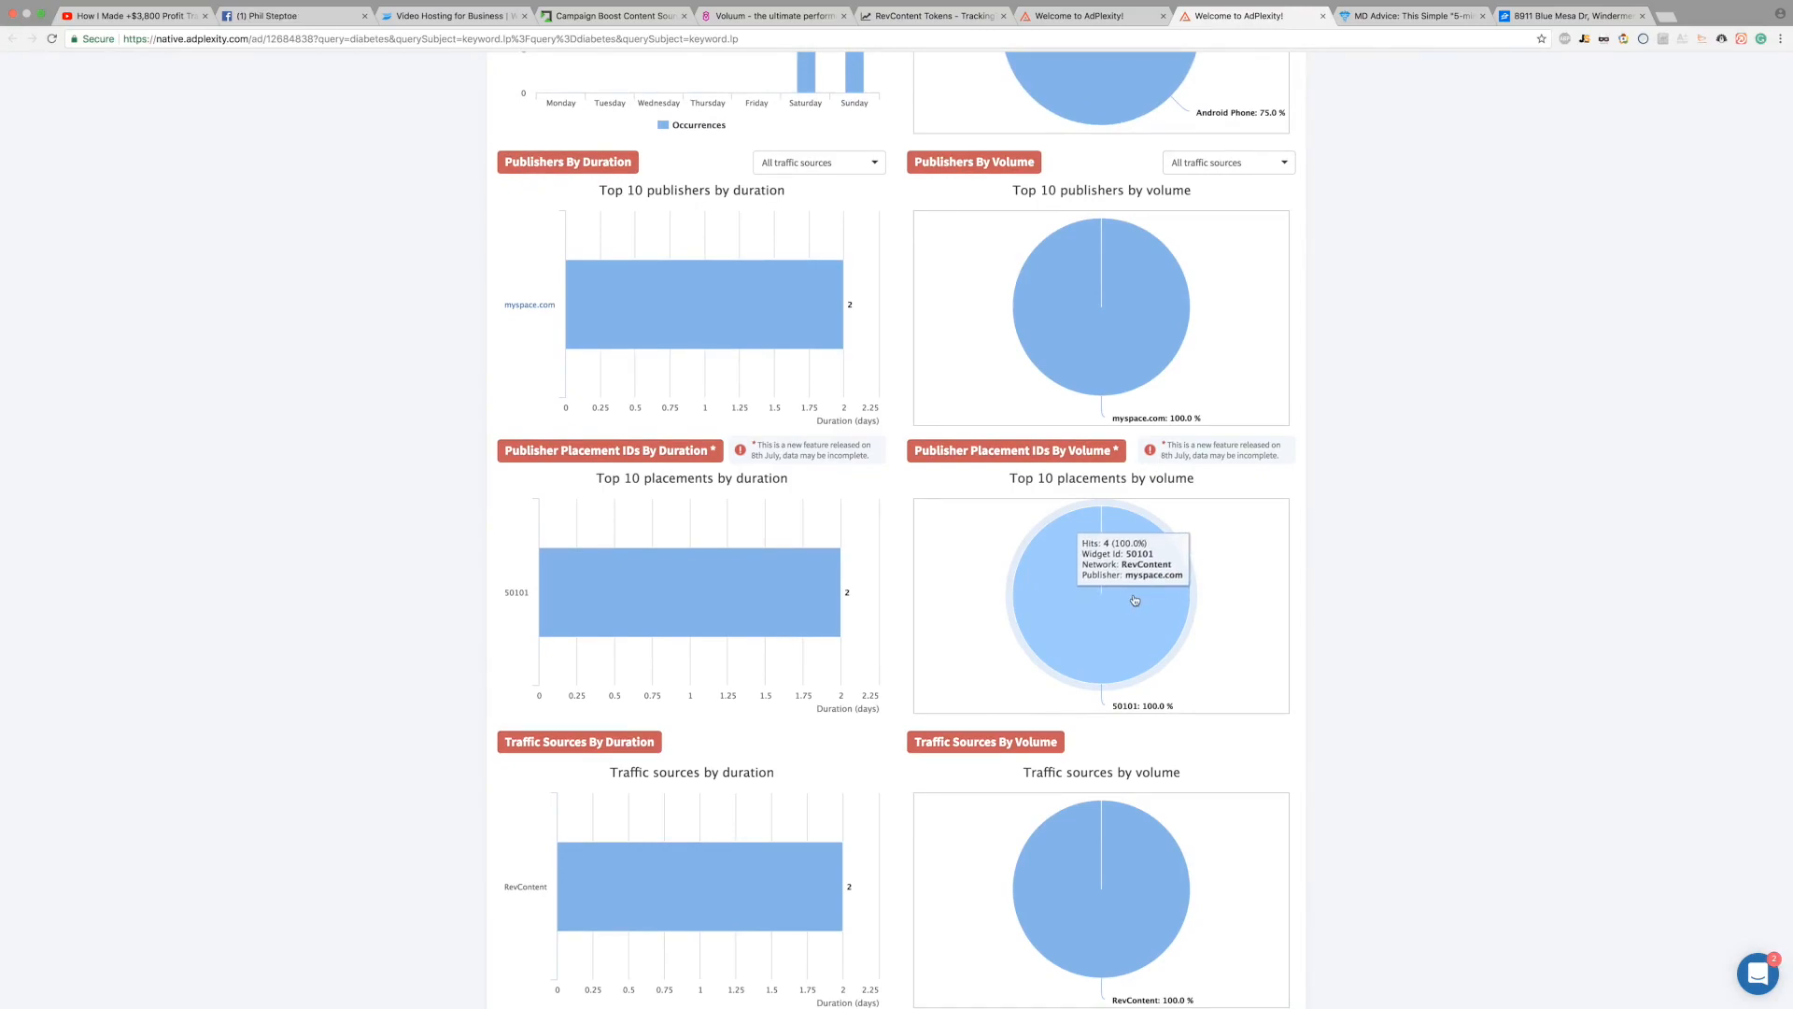
{"action": "scroll", "coordinate": [1134, 603], "scroll_direction": "up", "scroll_amount": 1}
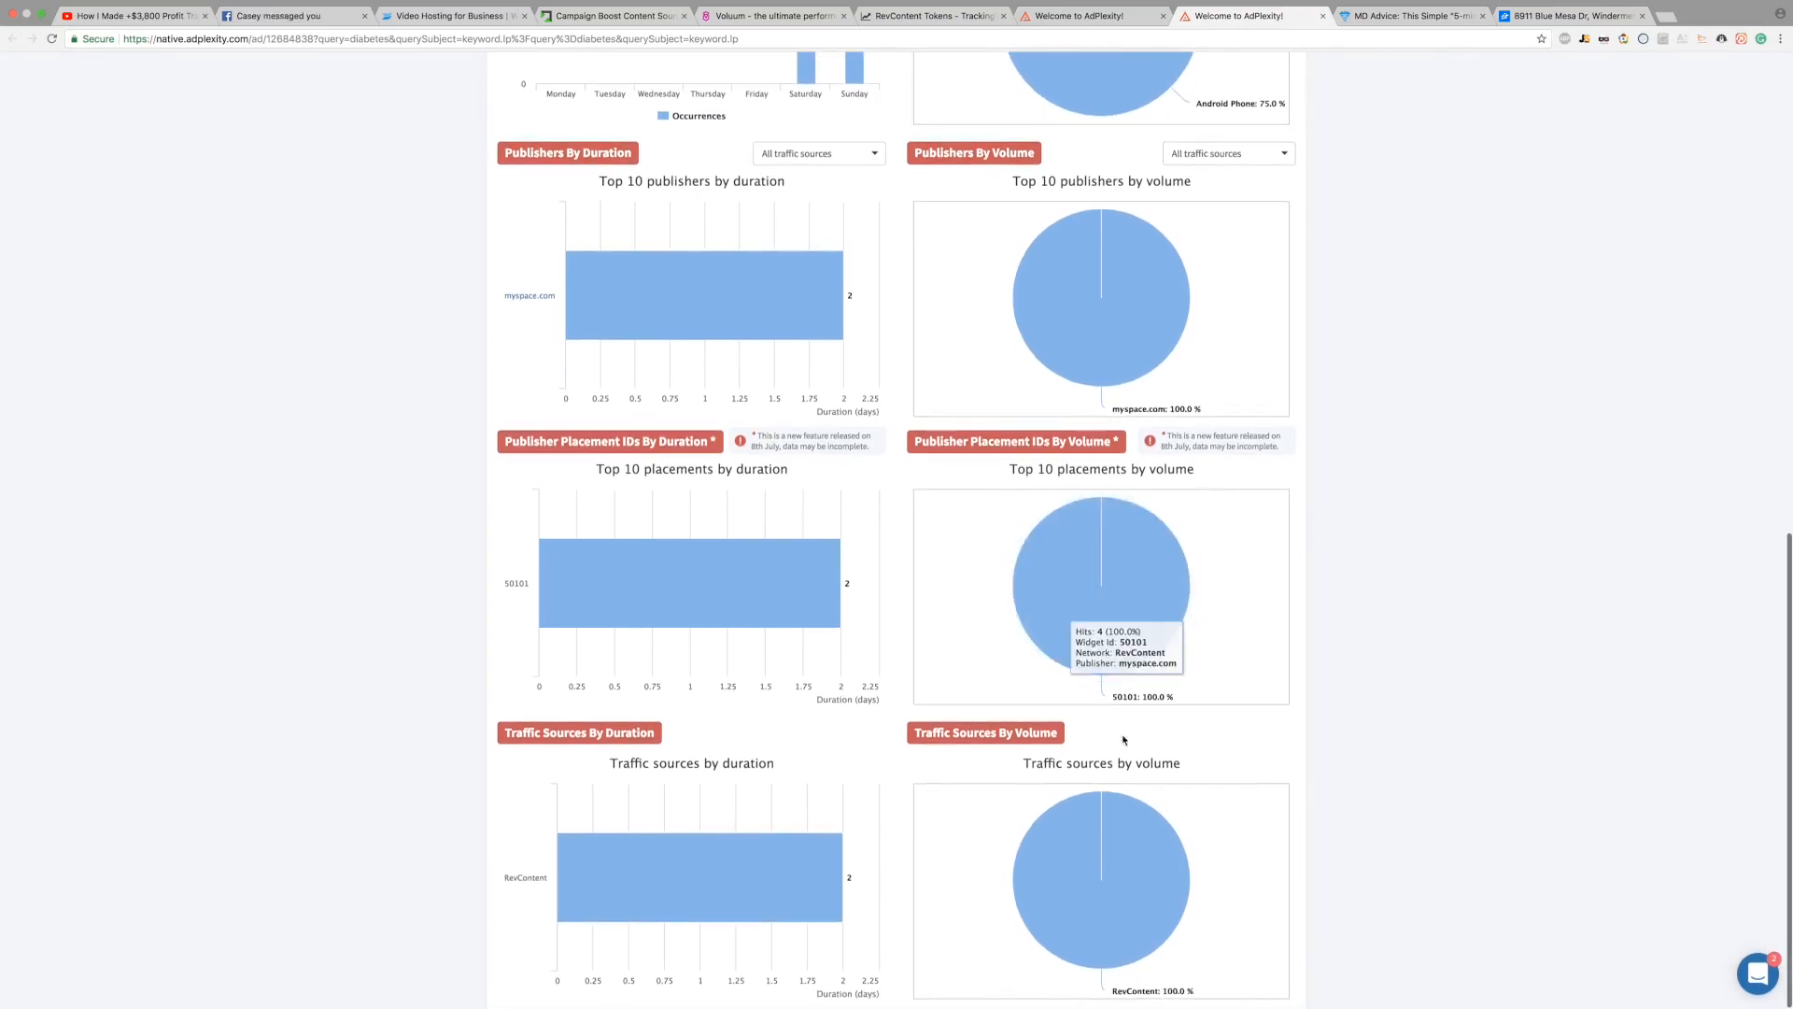
{"action": "scroll", "coordinate": [1298, 322], "scroll_direction": "up", "scroll_amount": 4}
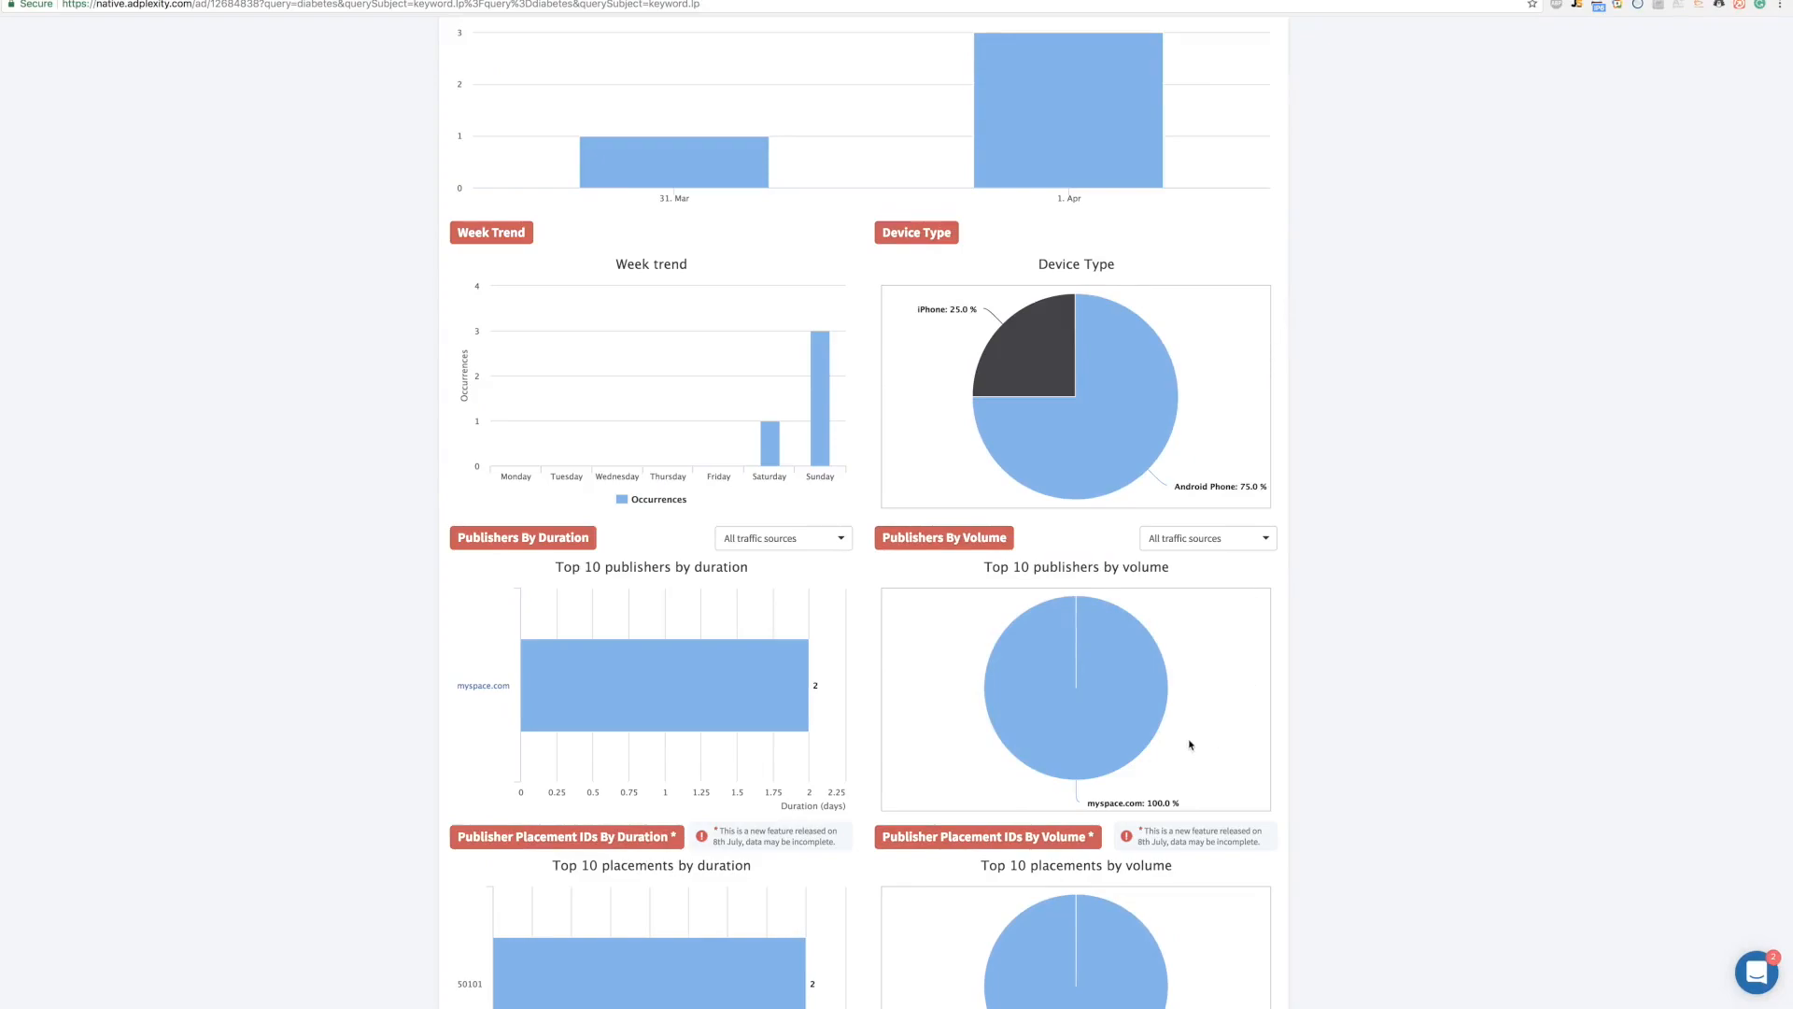
{"action": "scroll", "coordinate": [1203, 724], "scroll_direction": "down", "scroll_amount": 5}
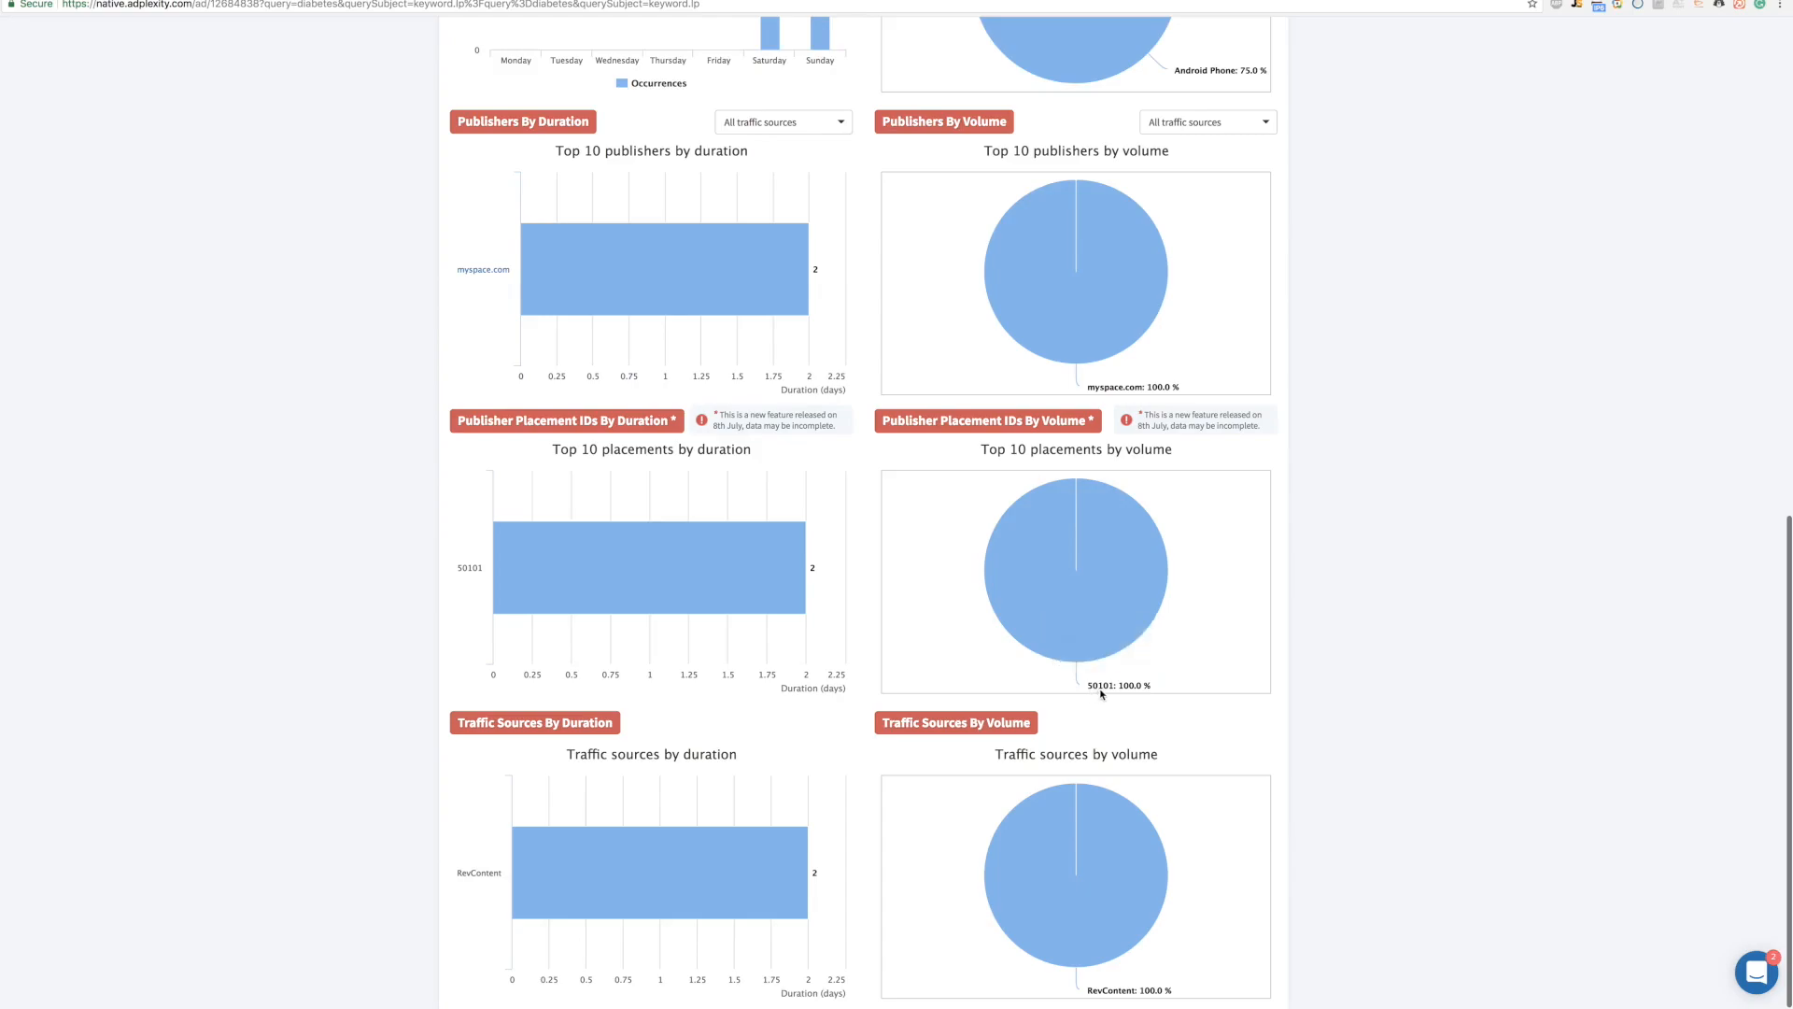
{"action": "mouse_move", "coordinate": [1114, 665]}
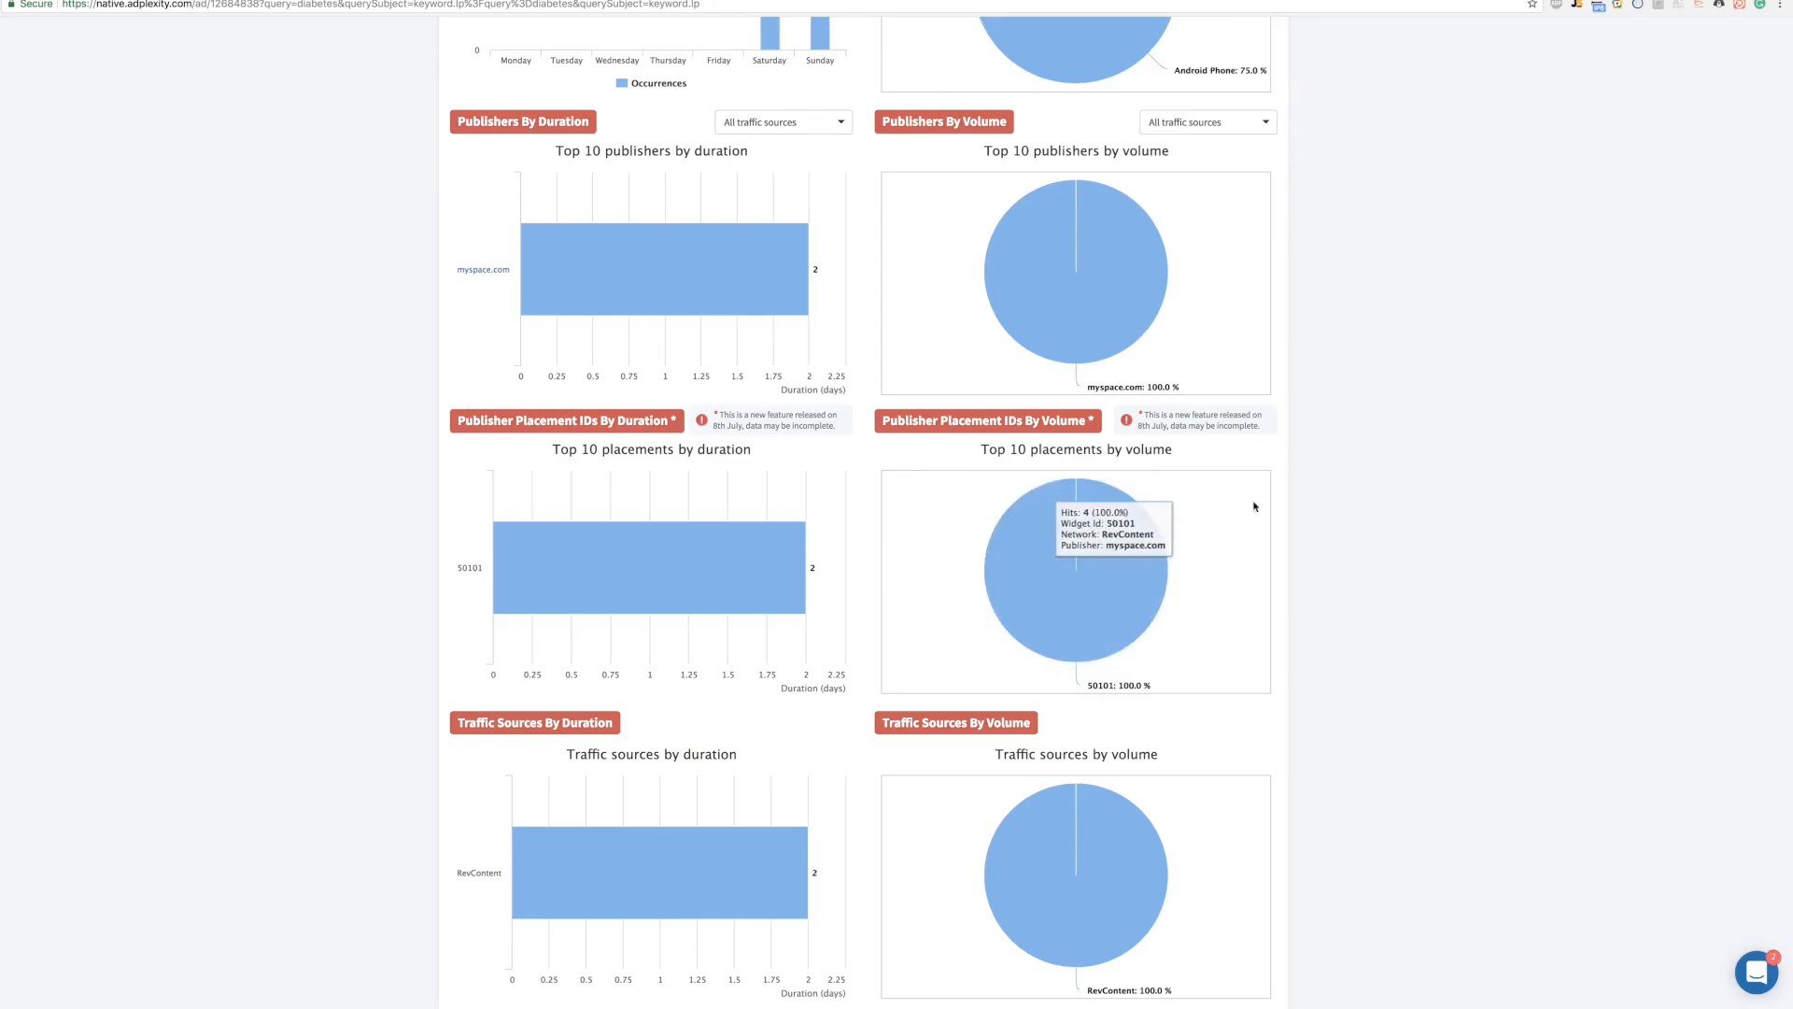
{"action": "scroll", "coordinate": [1280, 504], "scroll_direction": "up", "scroll_amount": 3}
{"action": "scroll", "coordinate": [1110, 458], "scroll_direction": "up", "scroll_amount": 5}
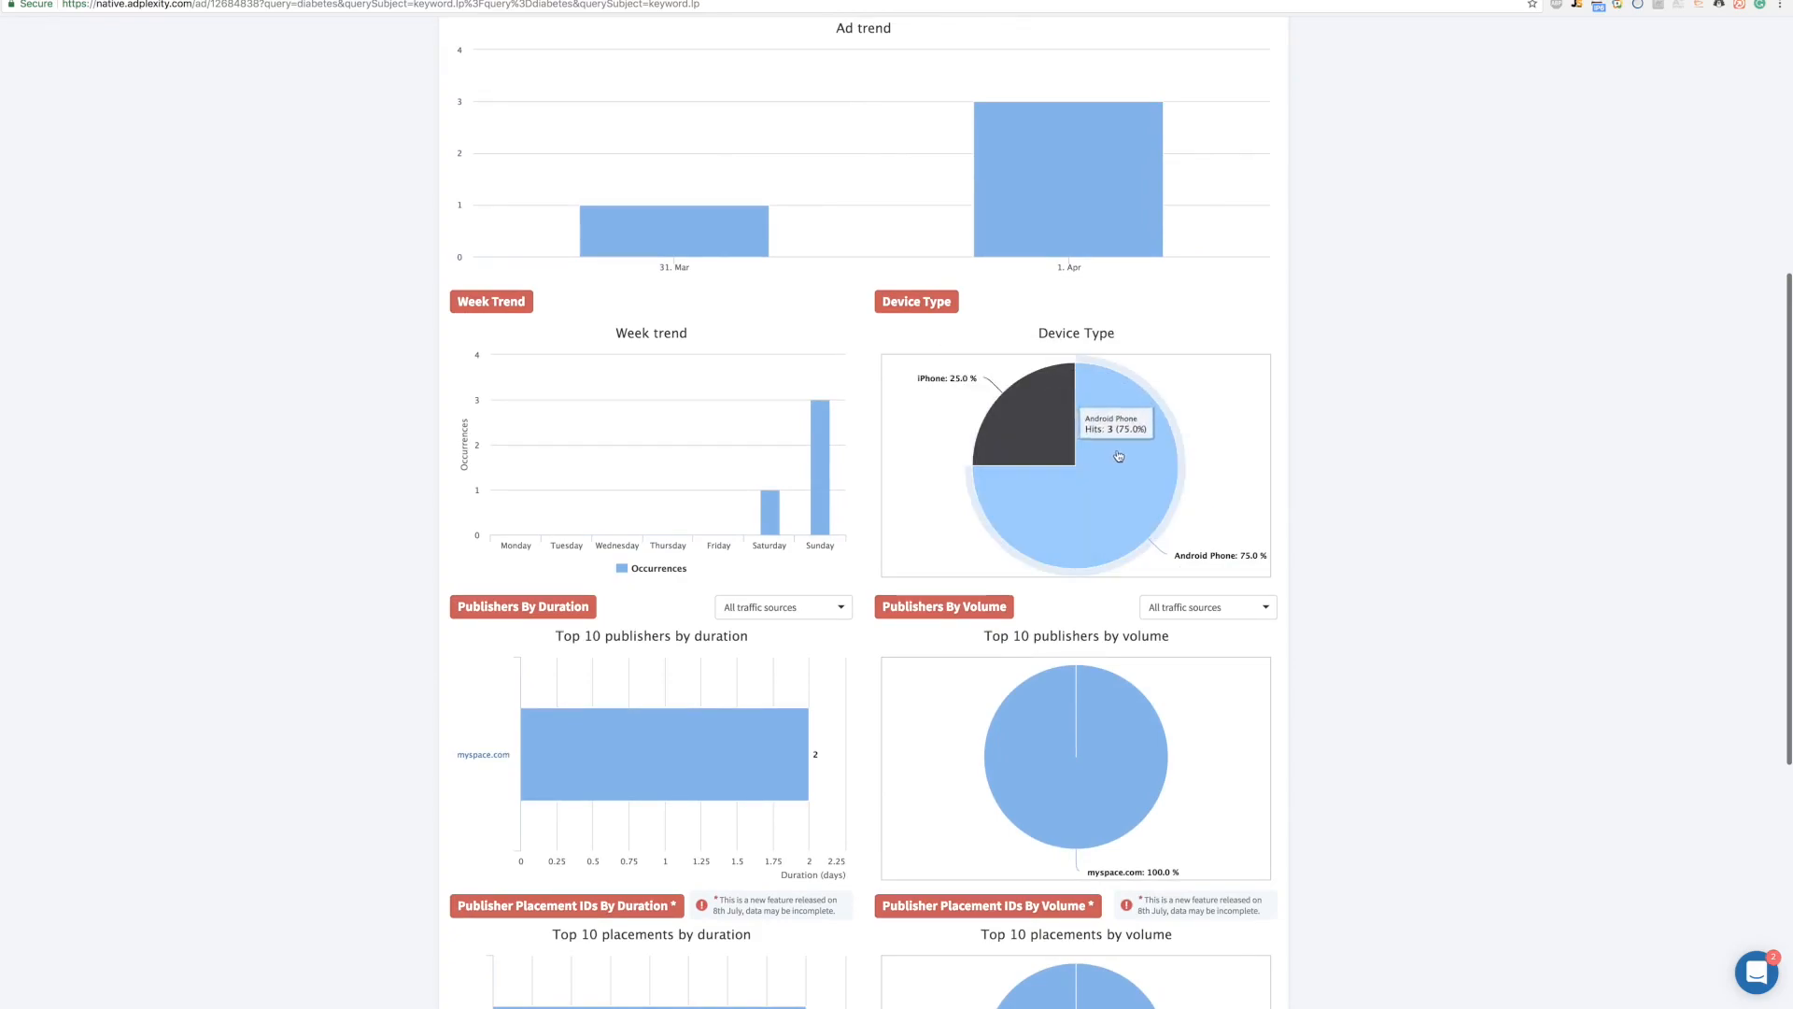
{"action": "scroll", "coordinate": [1205, 509], "scroll_direction": "down", "scroll_amount": 6}
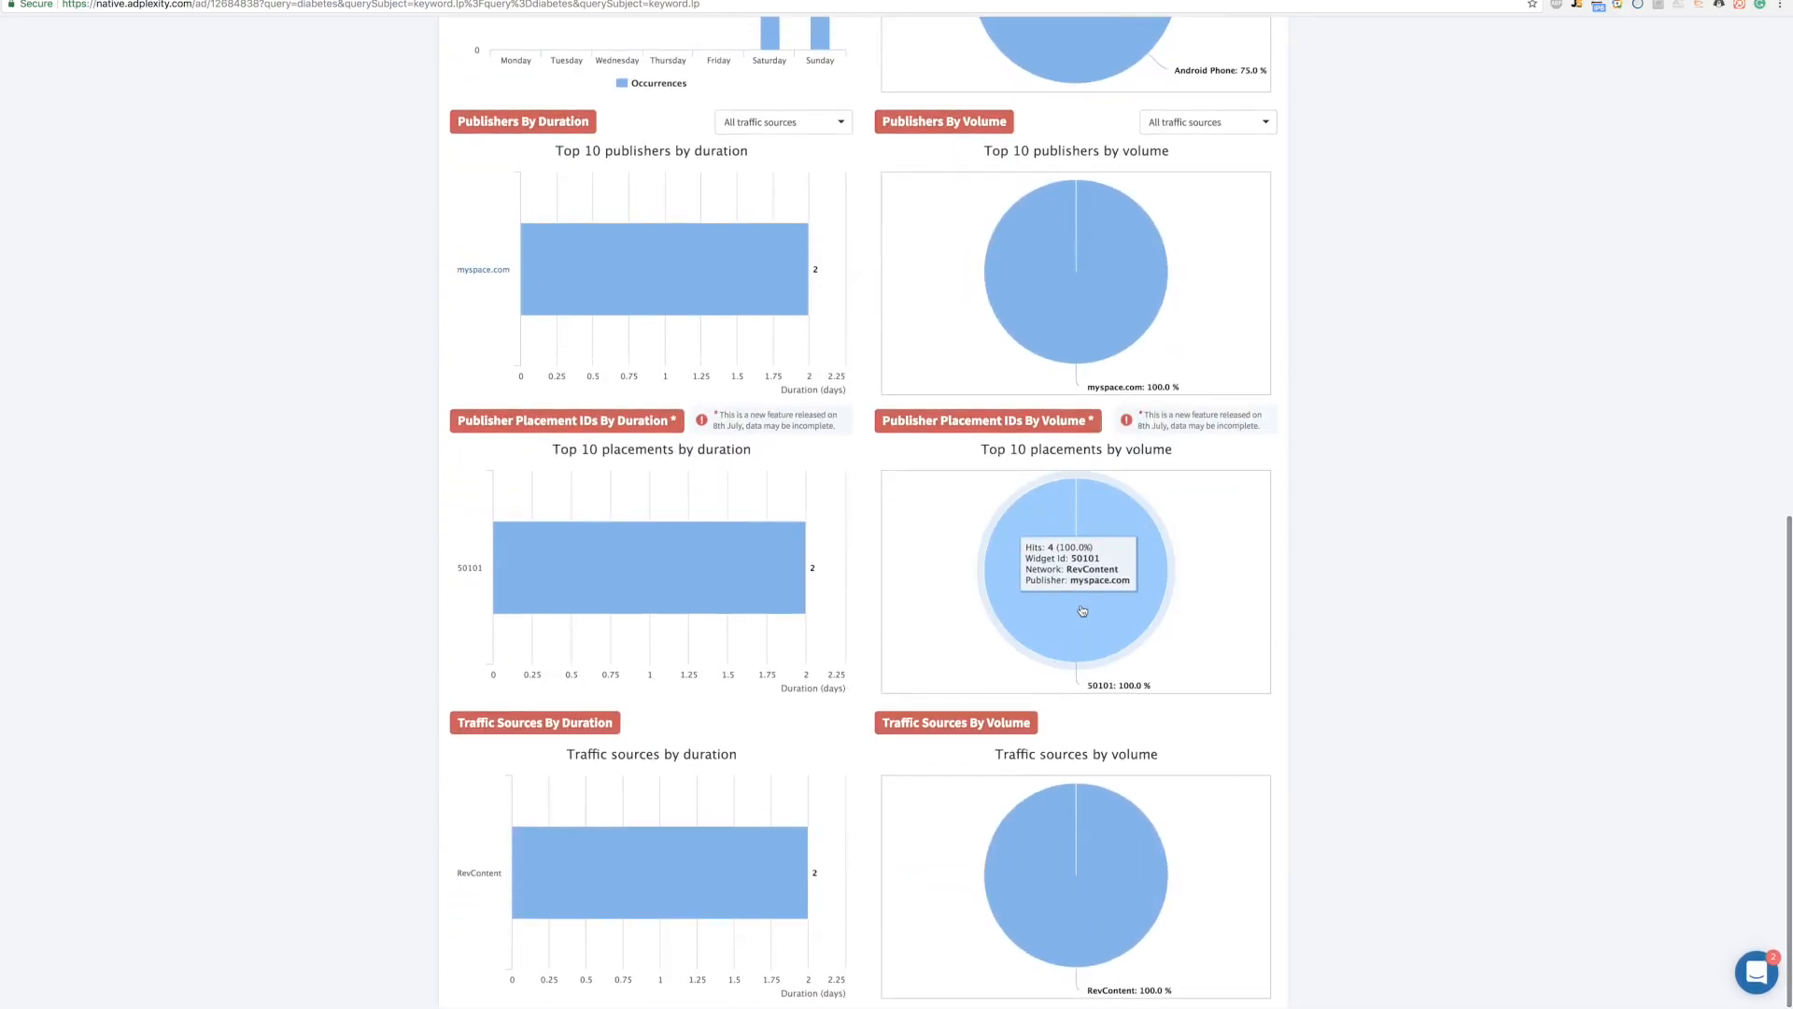
{"action": "scroll", "coordinate": [910, 566], "scroll_direction": "down", "scroll_amount": 1}
{"action": "scroll", "coordinate": [852, 546], "scroll_direction": "up", "scroll_amount": 11}
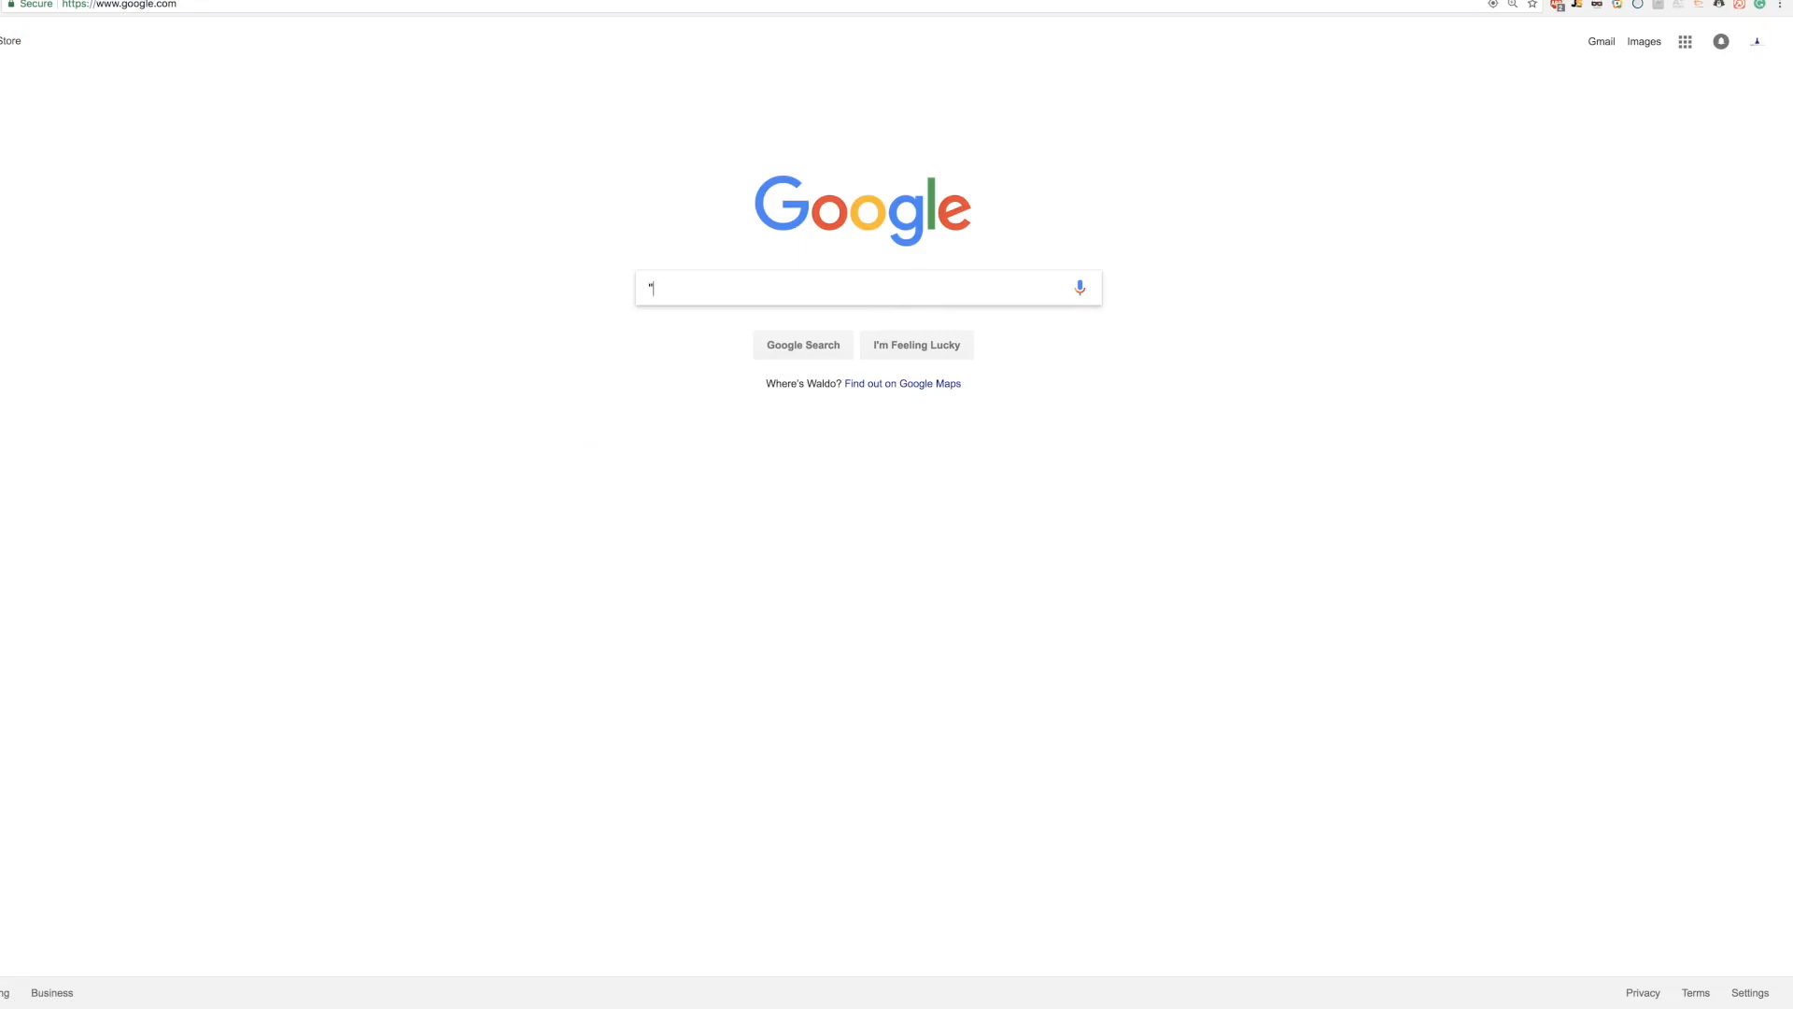
Step: Search Google for "ads by revcontent" conservative
{"action": "type", "text": "ads by rev"}
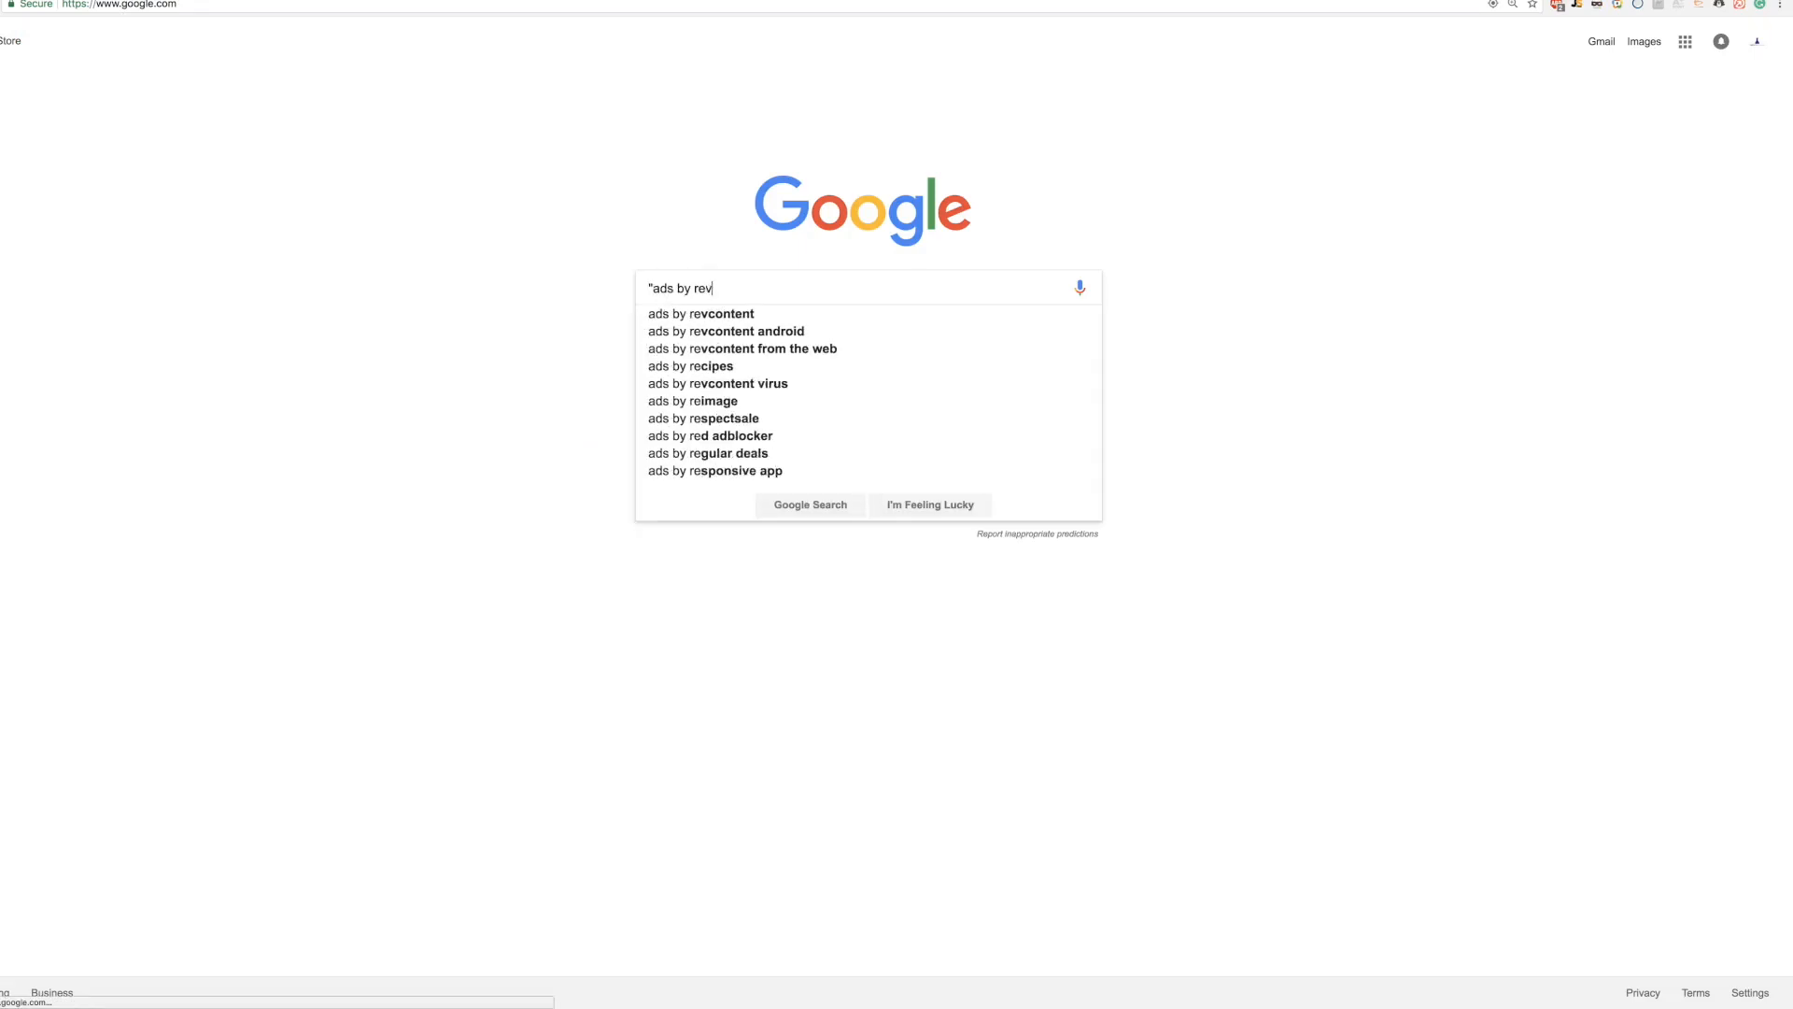
{"action": "type", "text": "content\""}
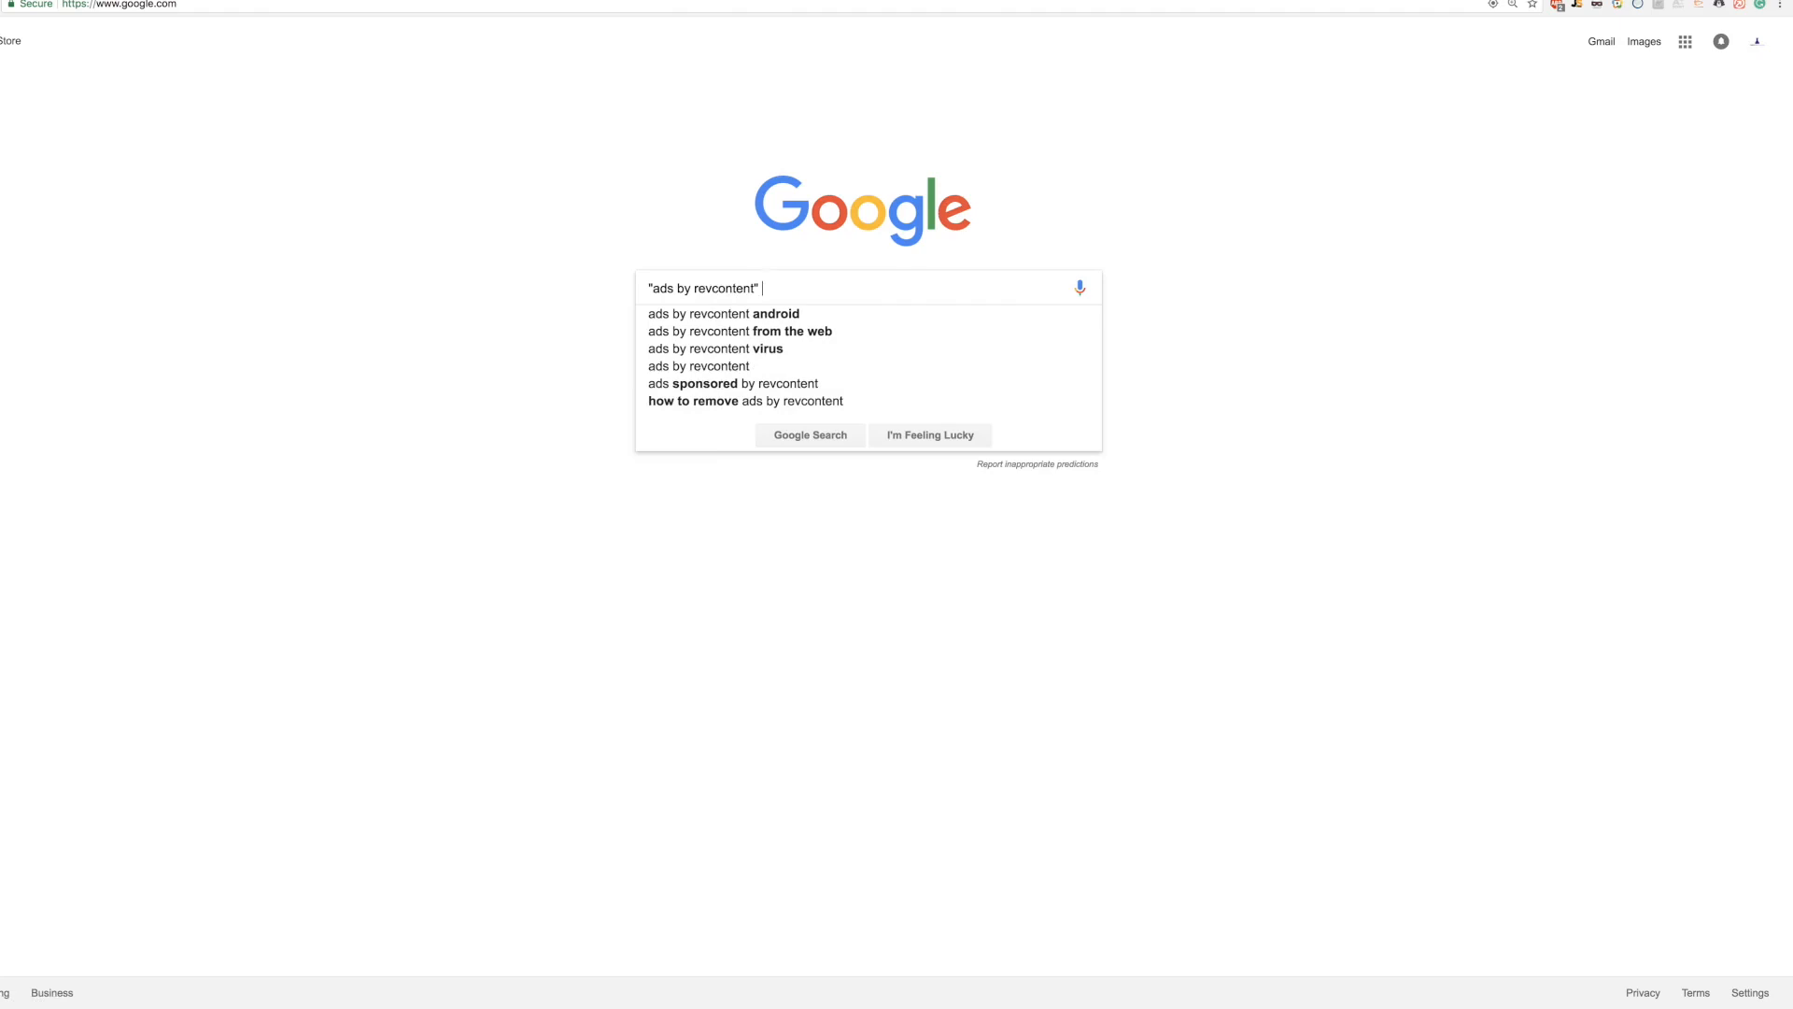
{"action": "type", "text": " conservative"}
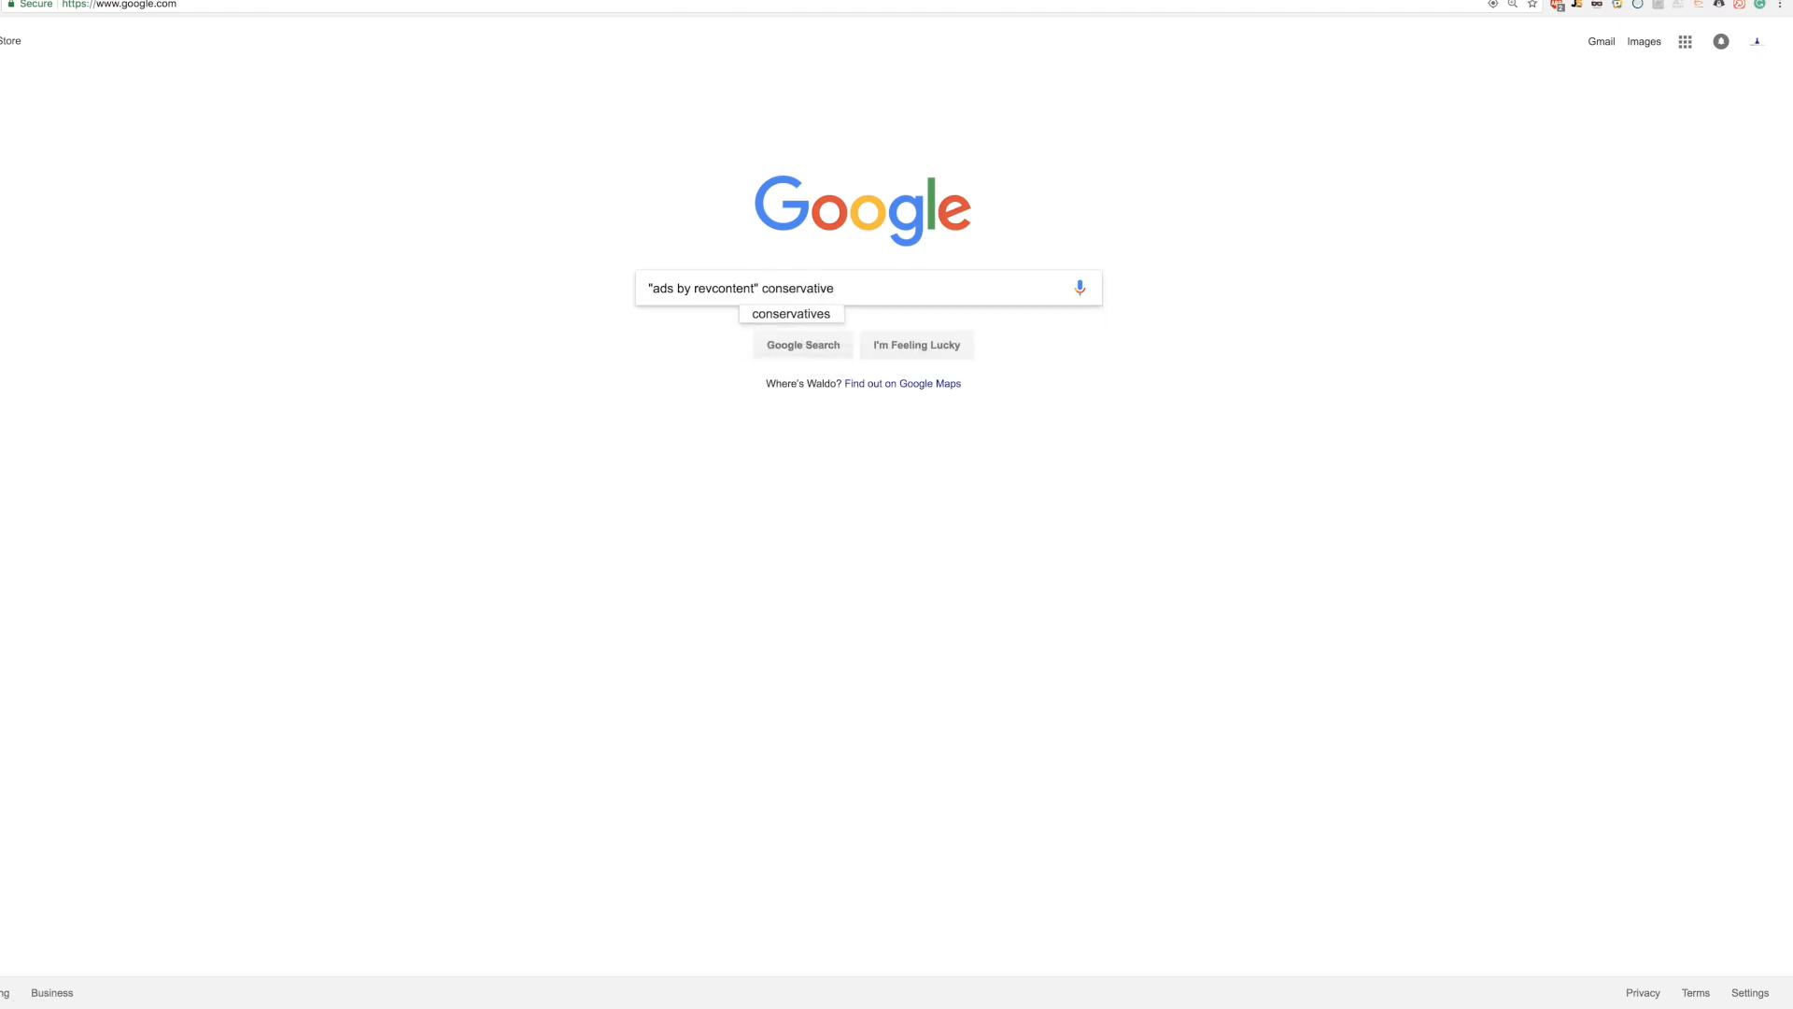
{"action": "key", "text": "BackSpace"}
{"action": "key", "text": "BackSpace"}
{"action": "key", "text": "BackSpace"}
{"action": "key", "text": "BackSpace"}
{"action": "key", "text": "BackSpace"}
{"action": "key", "text": "BackSpace"}
{"action": "key", "text": "BackSpace"}
{"action": "key", "text": "BackSpace"}
{"action": "key", "text": "BackSpace"}
{"action": "key", "text": "BackSpace"}
{"action": "key", "text": "BackSpace"}
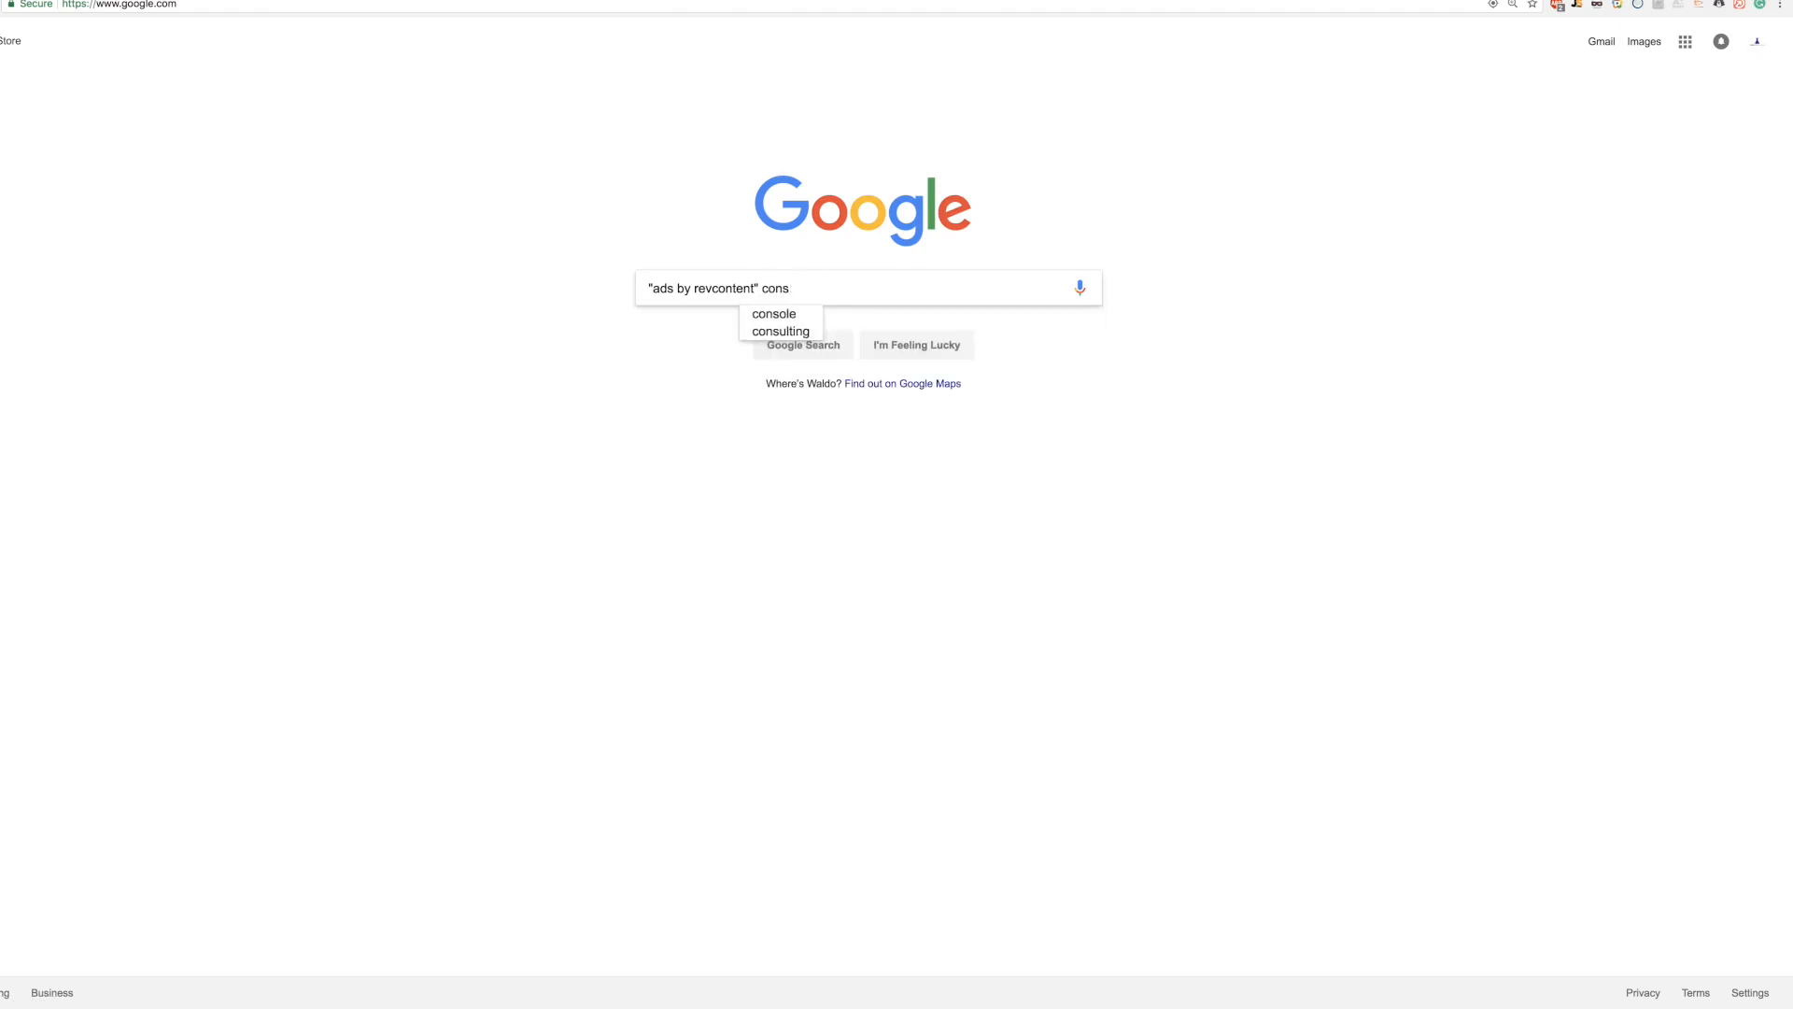
{"action": "type", "text": "onservative"}
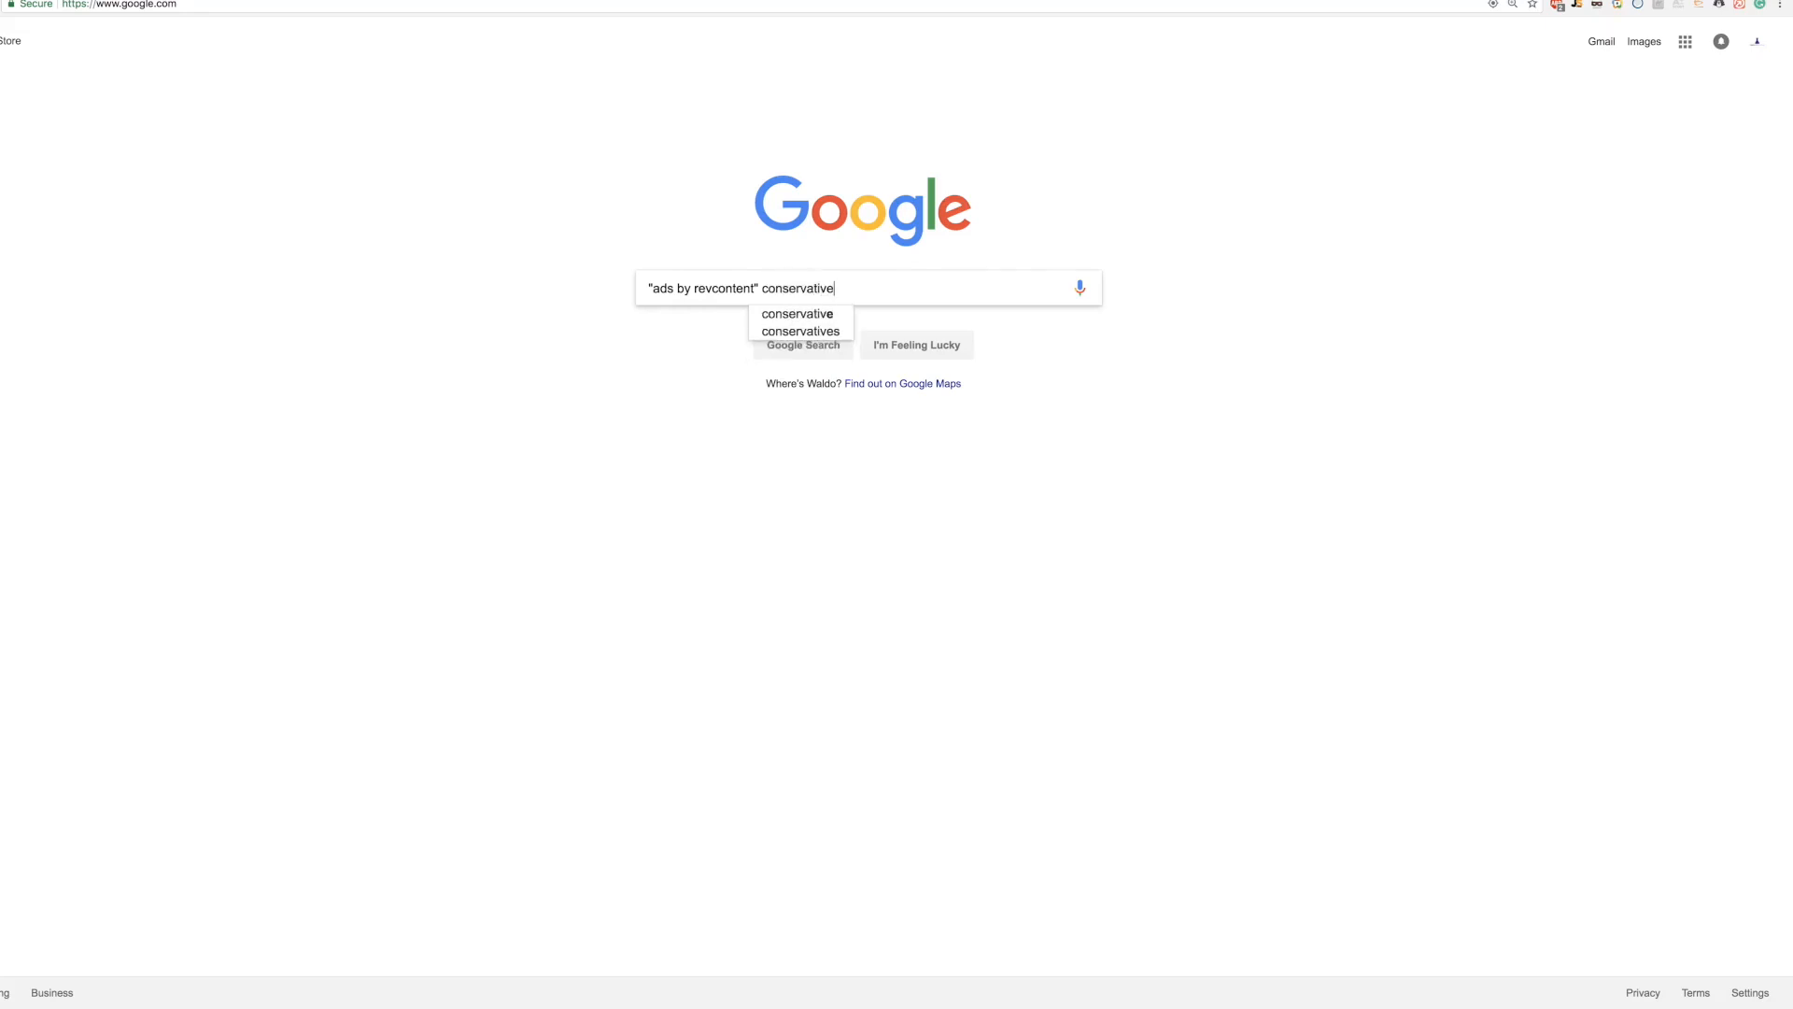
{"action": "key", "text": "Return"}
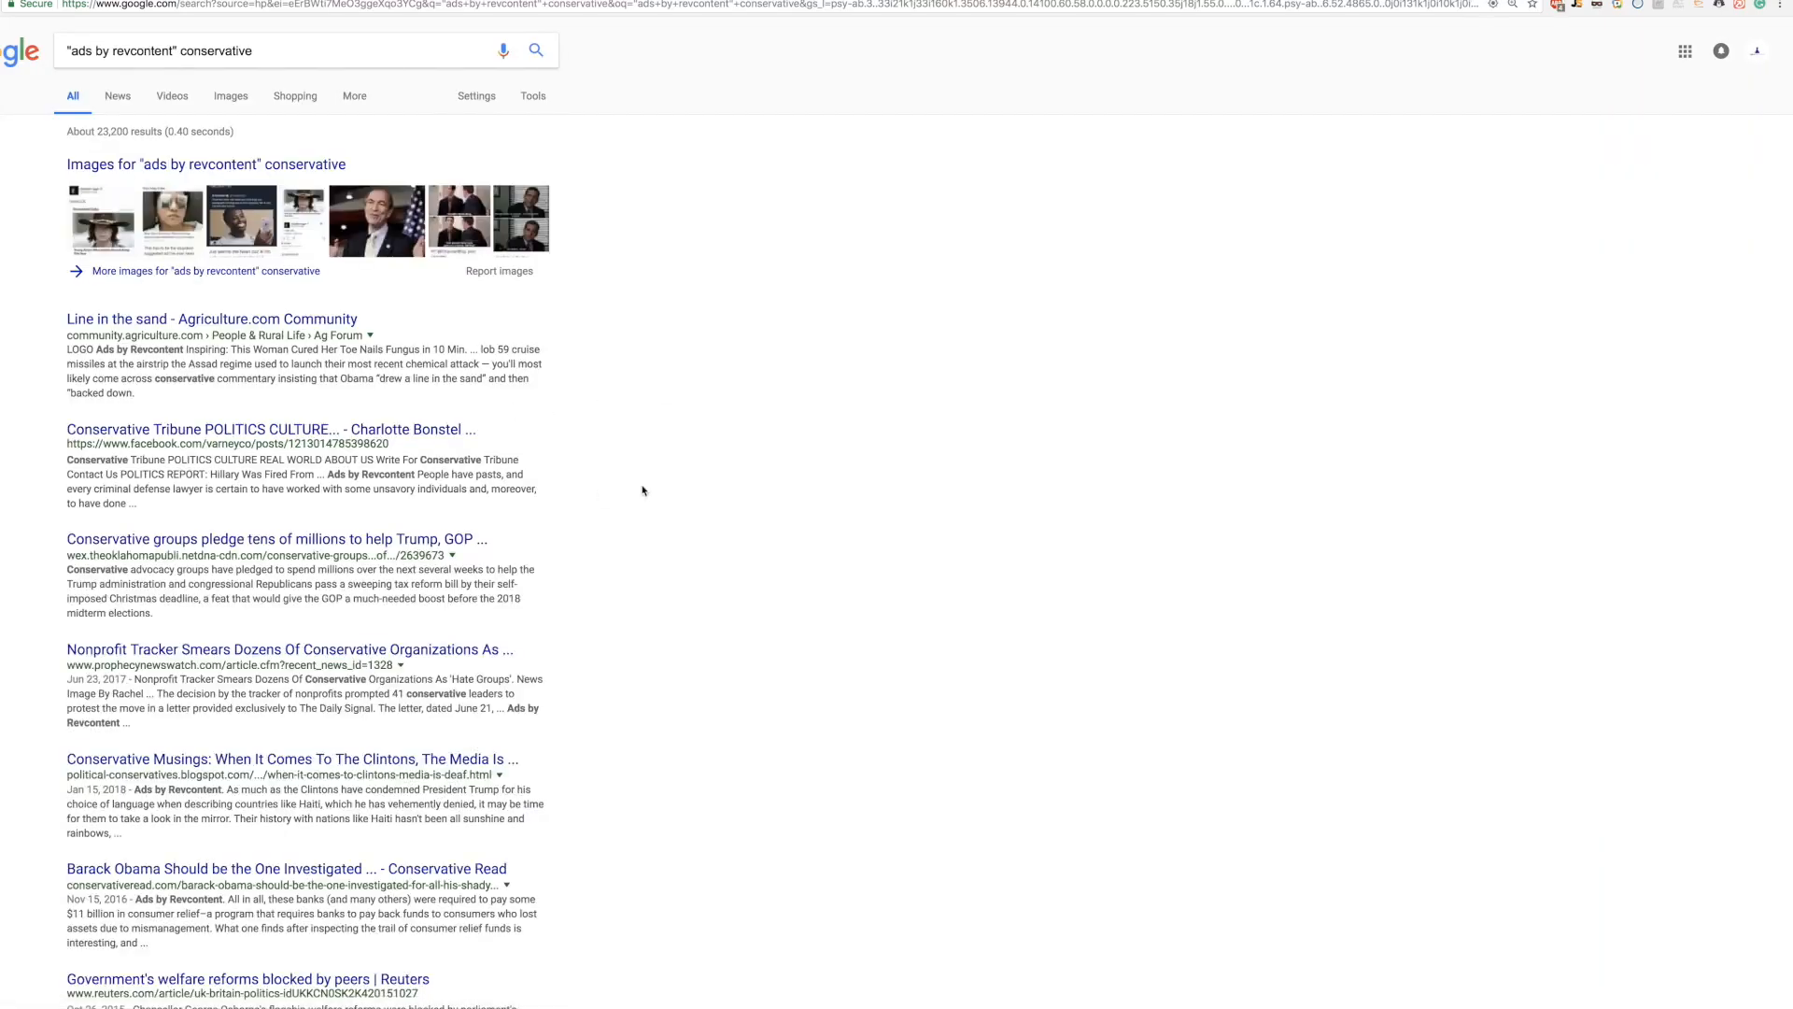
{"action": "scroll", "coordinate": [94, 376], "scroll_direction": "down", "scroll_amount": 3}
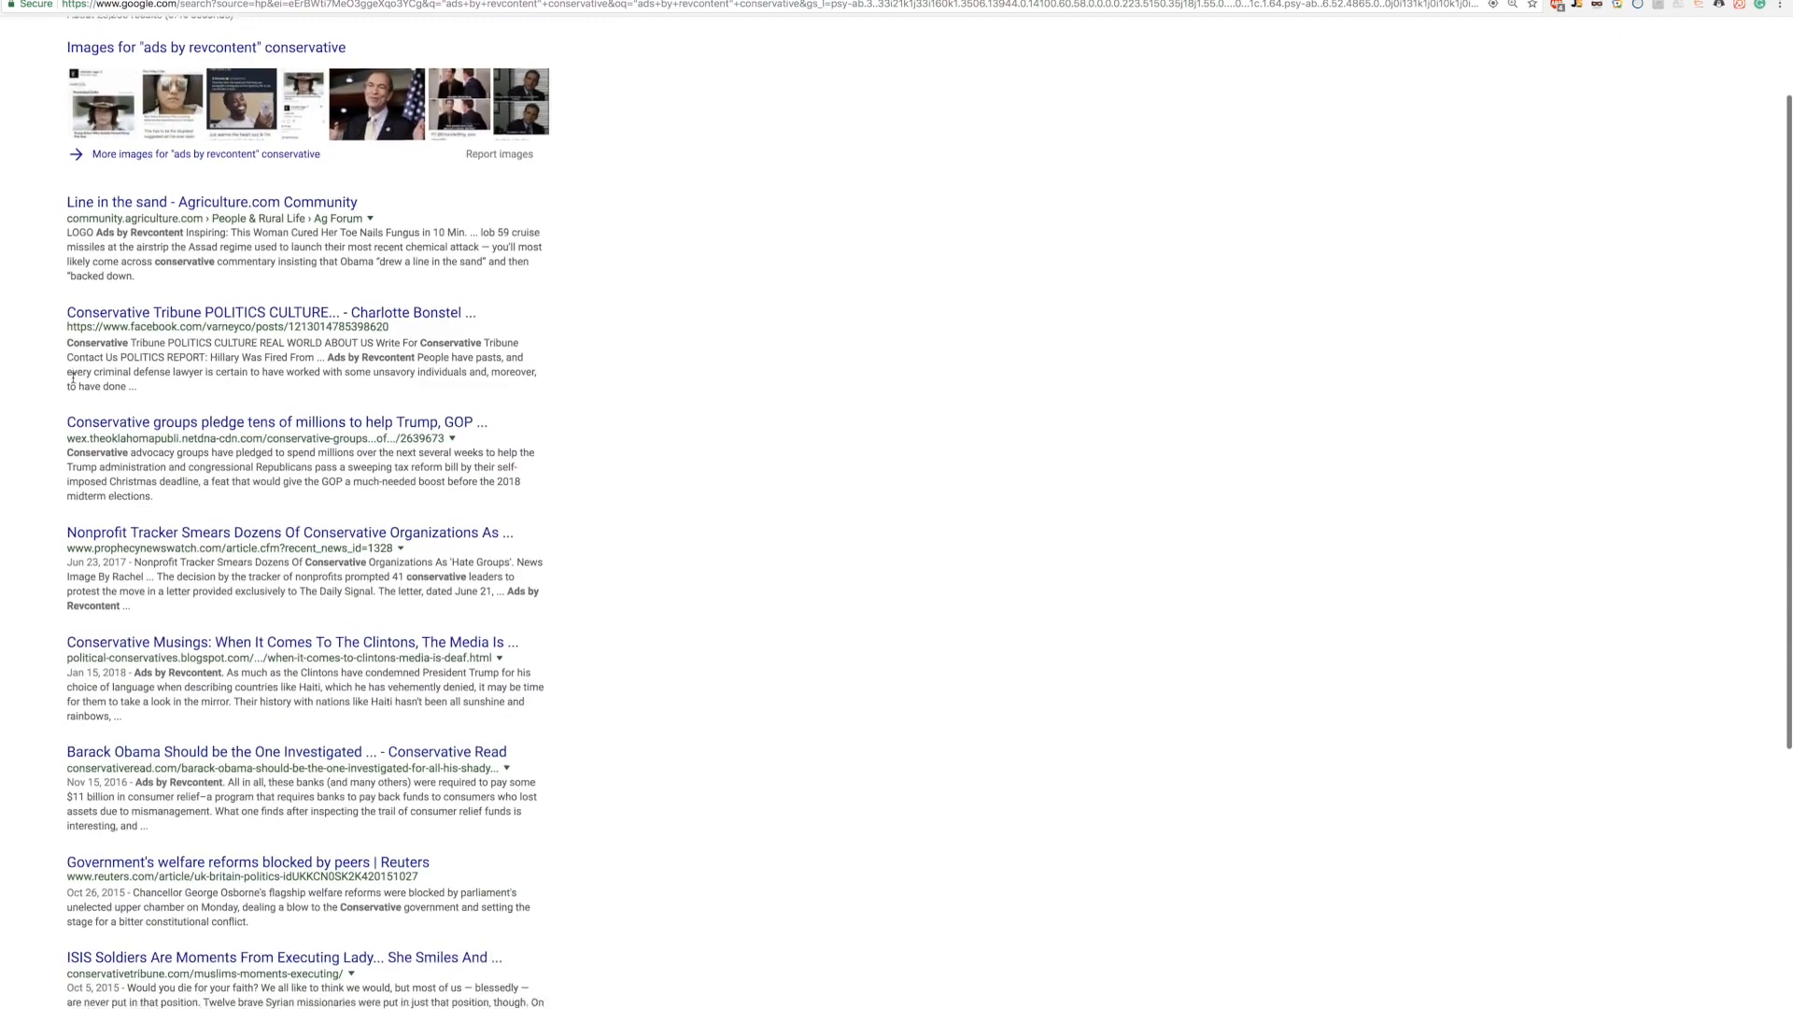
{"action": "scroll", "coordinate": [26, 415], "scroll_direction": "down", "scroll_amount": 5}
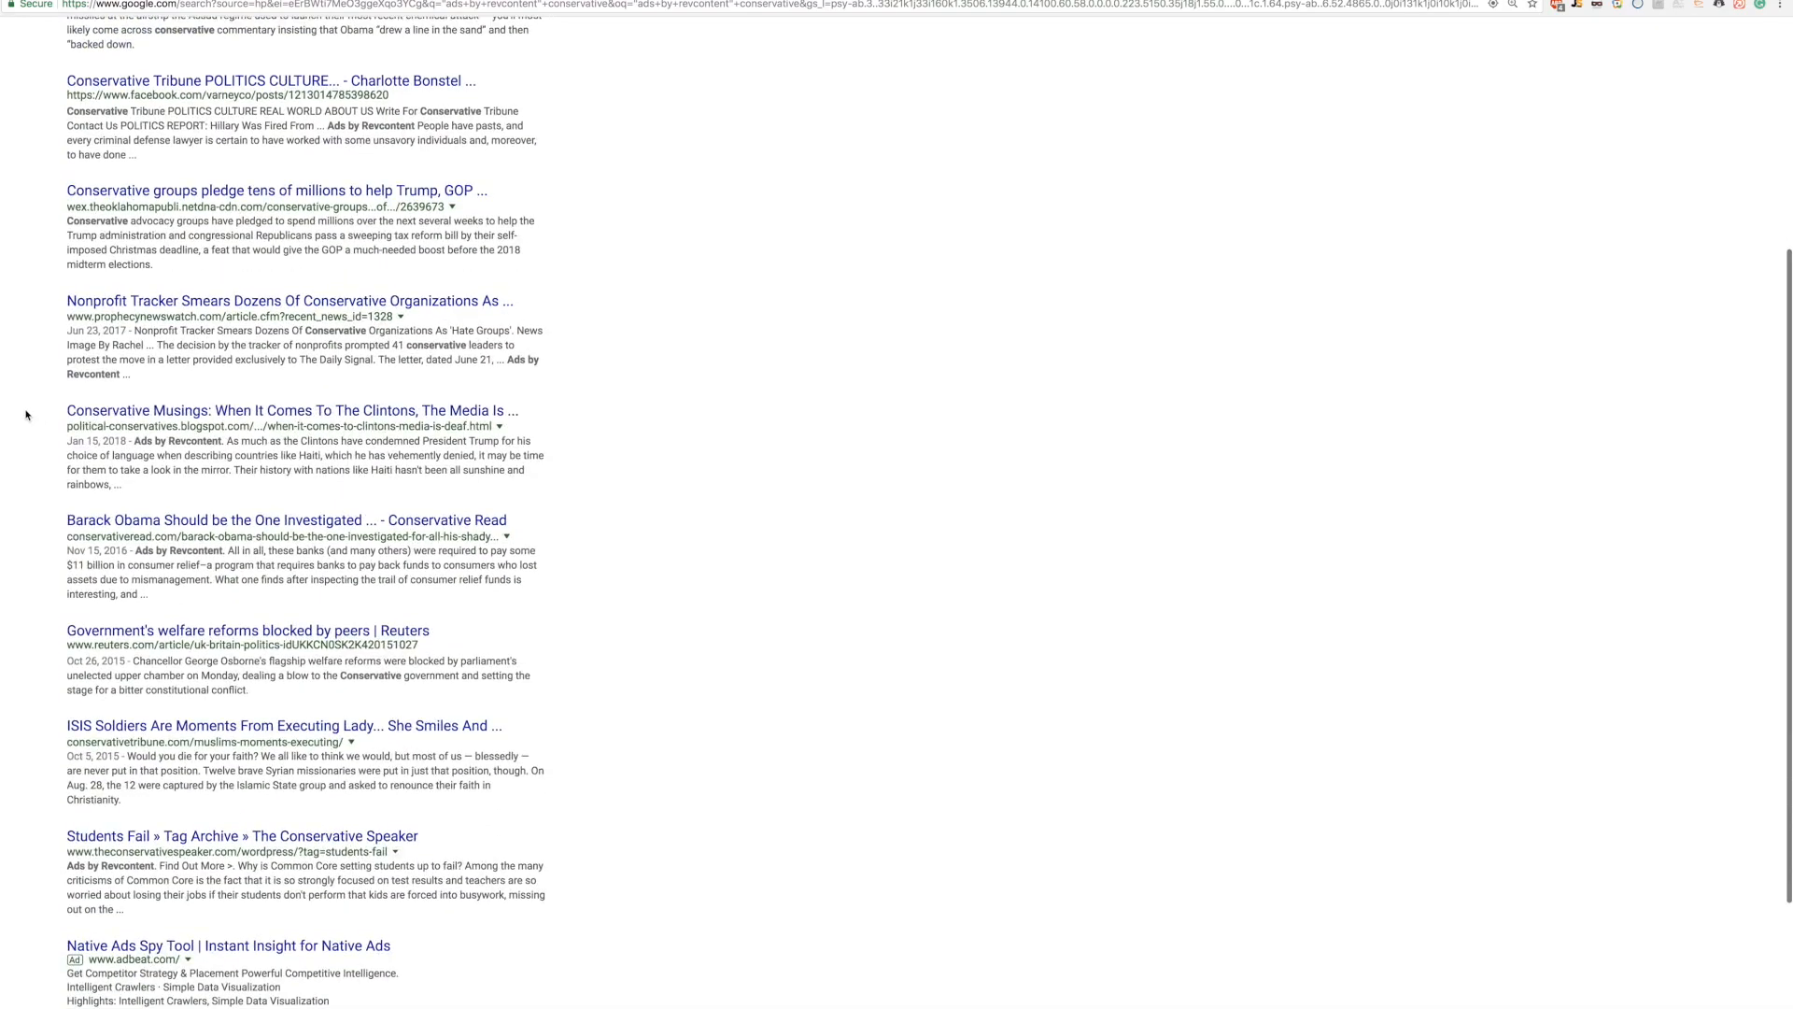
Step: Open the Conservative Musings, Conservative Read and Students Fail results in new tabs, then go to page 2
{"action": "right_click", "coordinate": [154, 416]}
{"action": "left_click", "coordinate": [171, 420]}
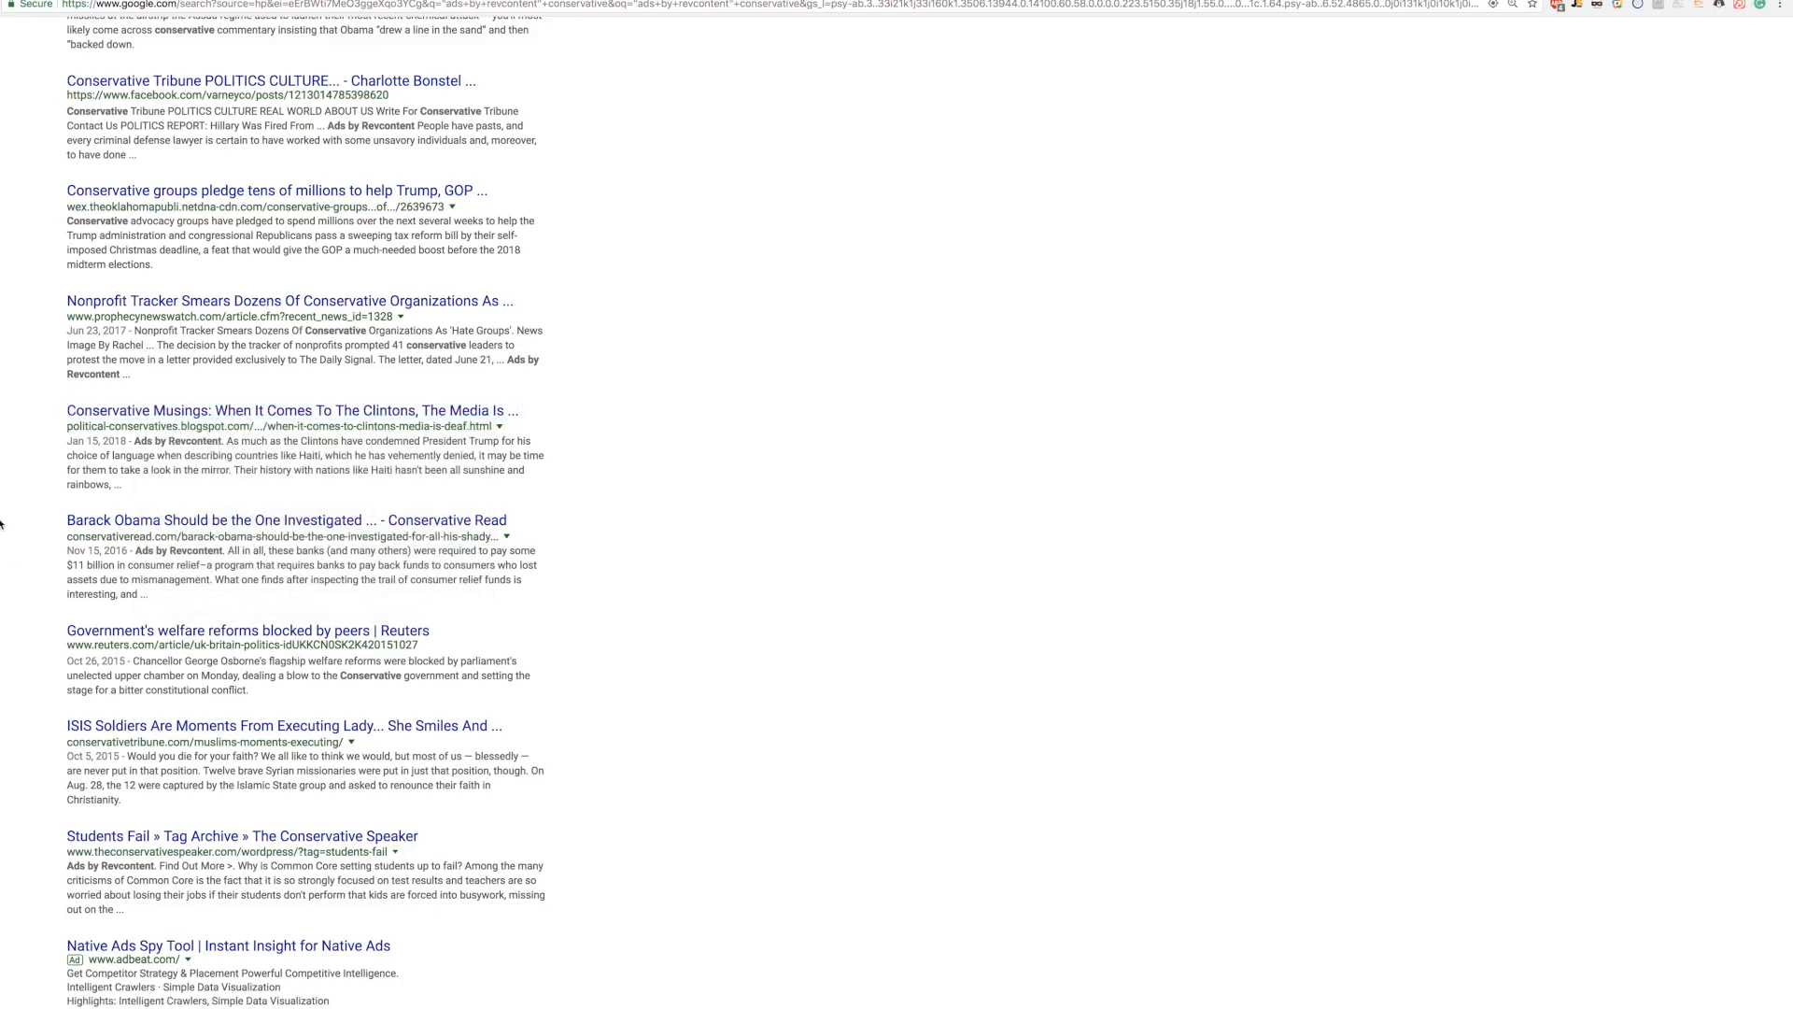
{"action": "right_click", "coordinate": [103, 521]}
{"action": "left_click", "coordinate": [168, 529]}
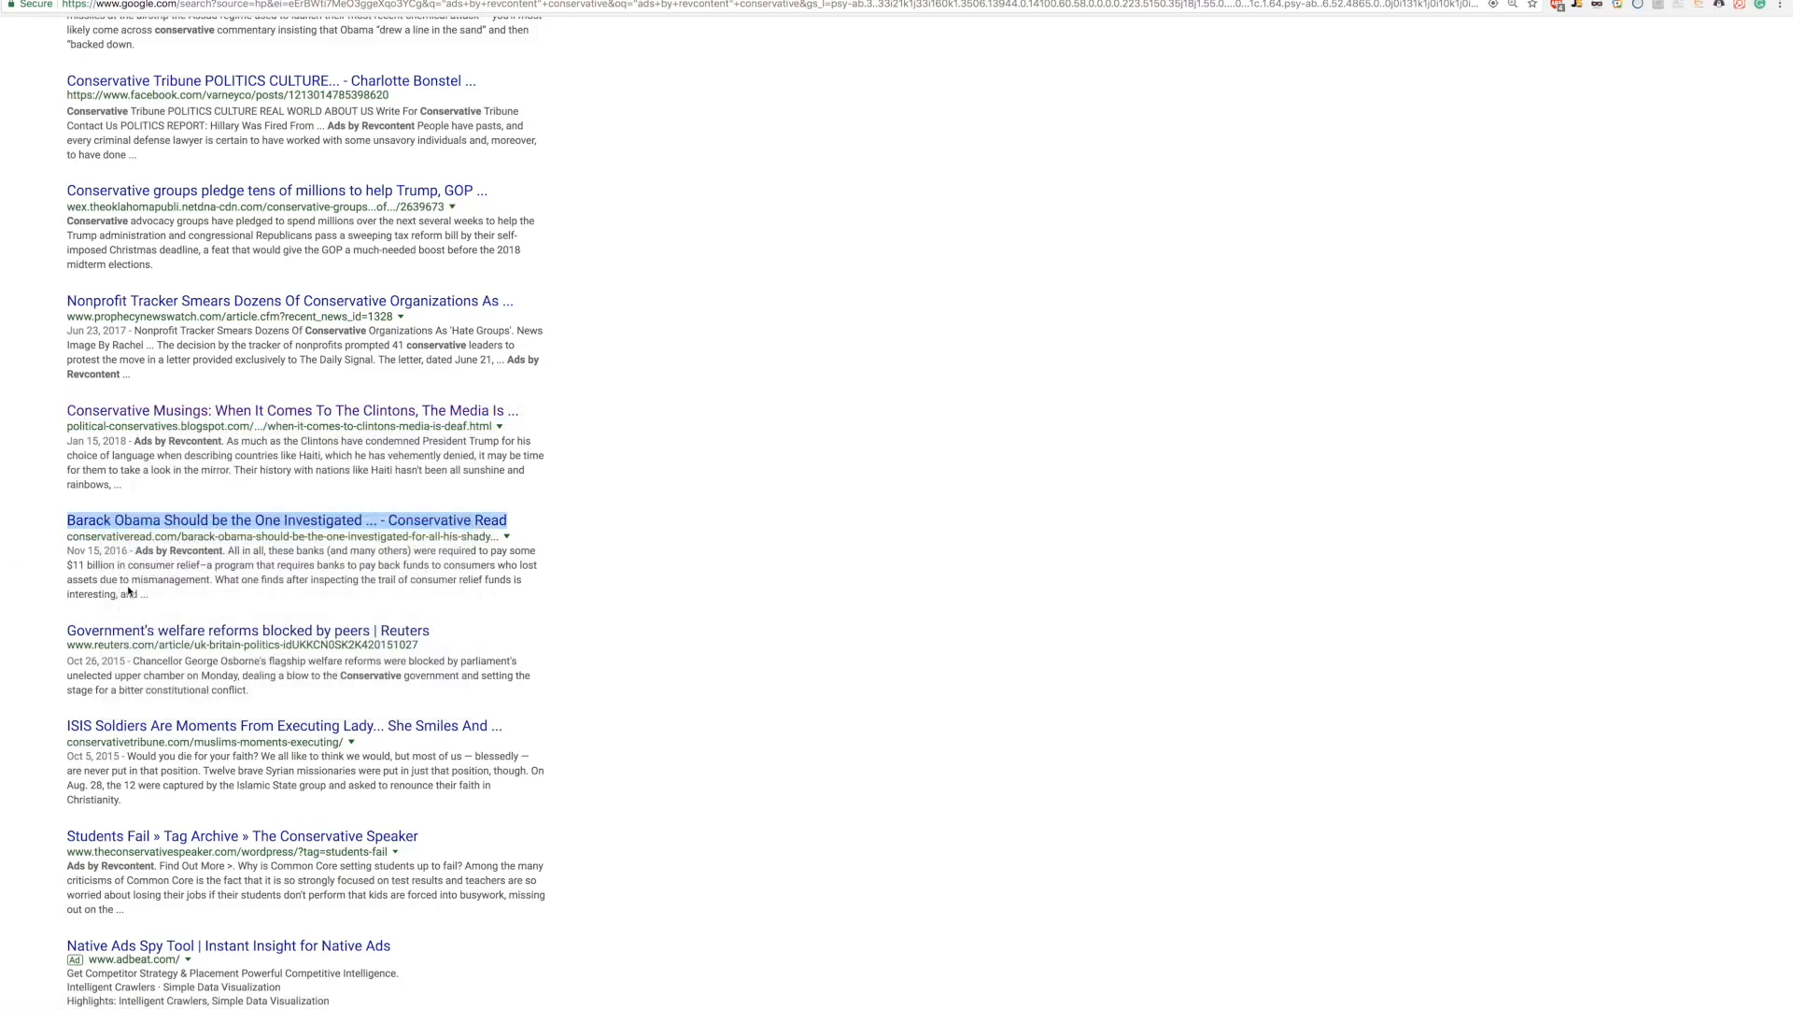
{"action": "scroll", "coordinate": [128, 590], "scroll_direction": "down", "scroll_amount": 3}
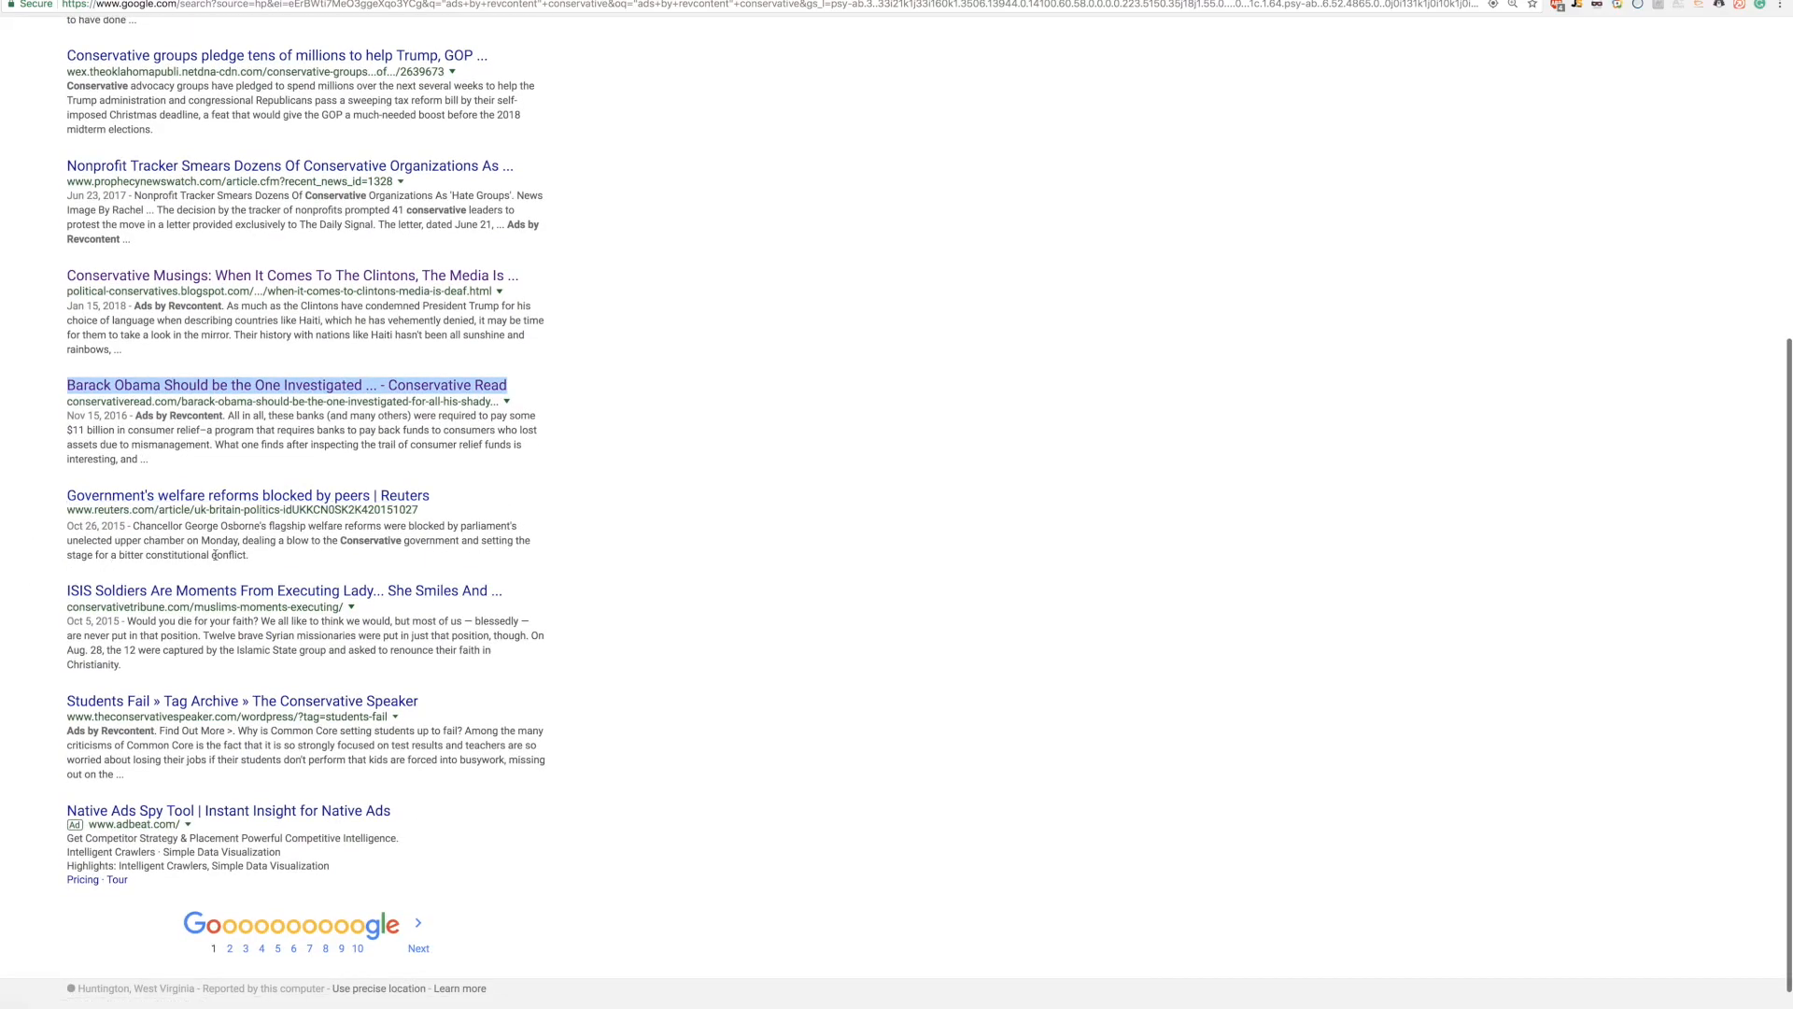
{"action": "scroll", "coordinate": [145, 708], "scroll_direction": "down", "scroll_amount": 1}
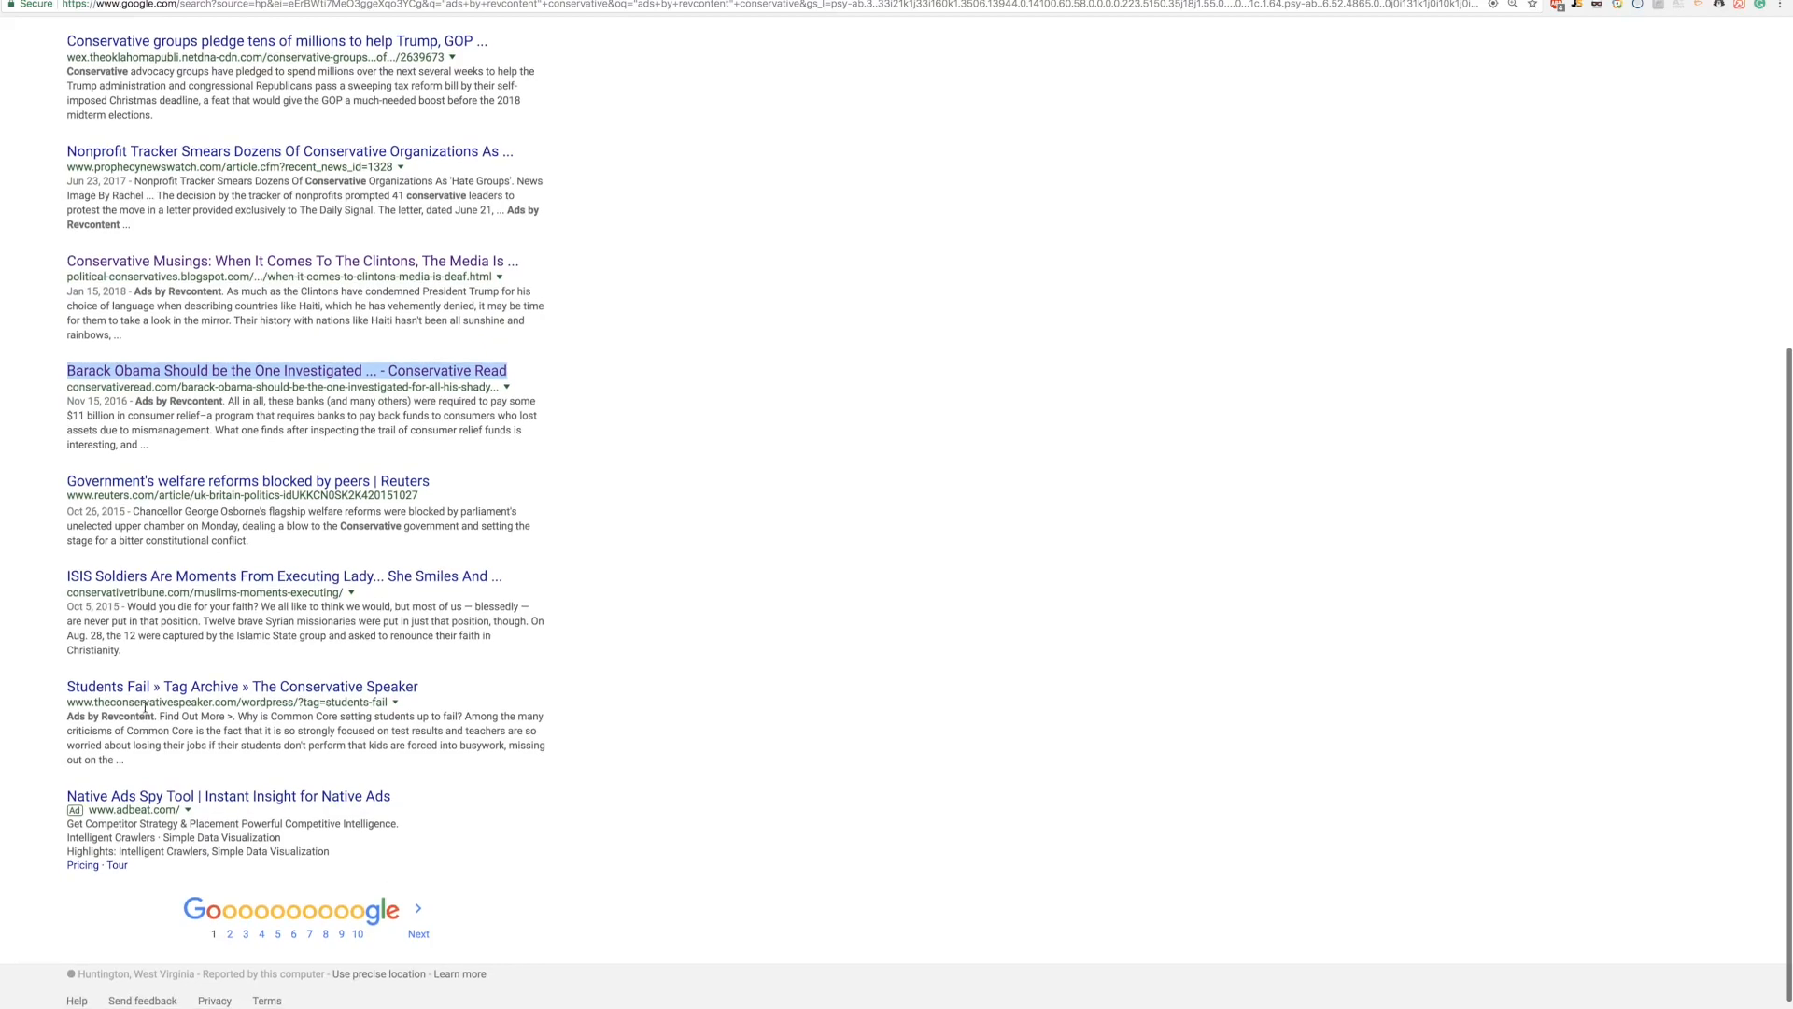
{"action": "right_click", "coordinate": [136, 687]}
{"action": "left_click", "coordinate": [161, 696]}
{"action": "left_click", "coordinate": [419, 929]}
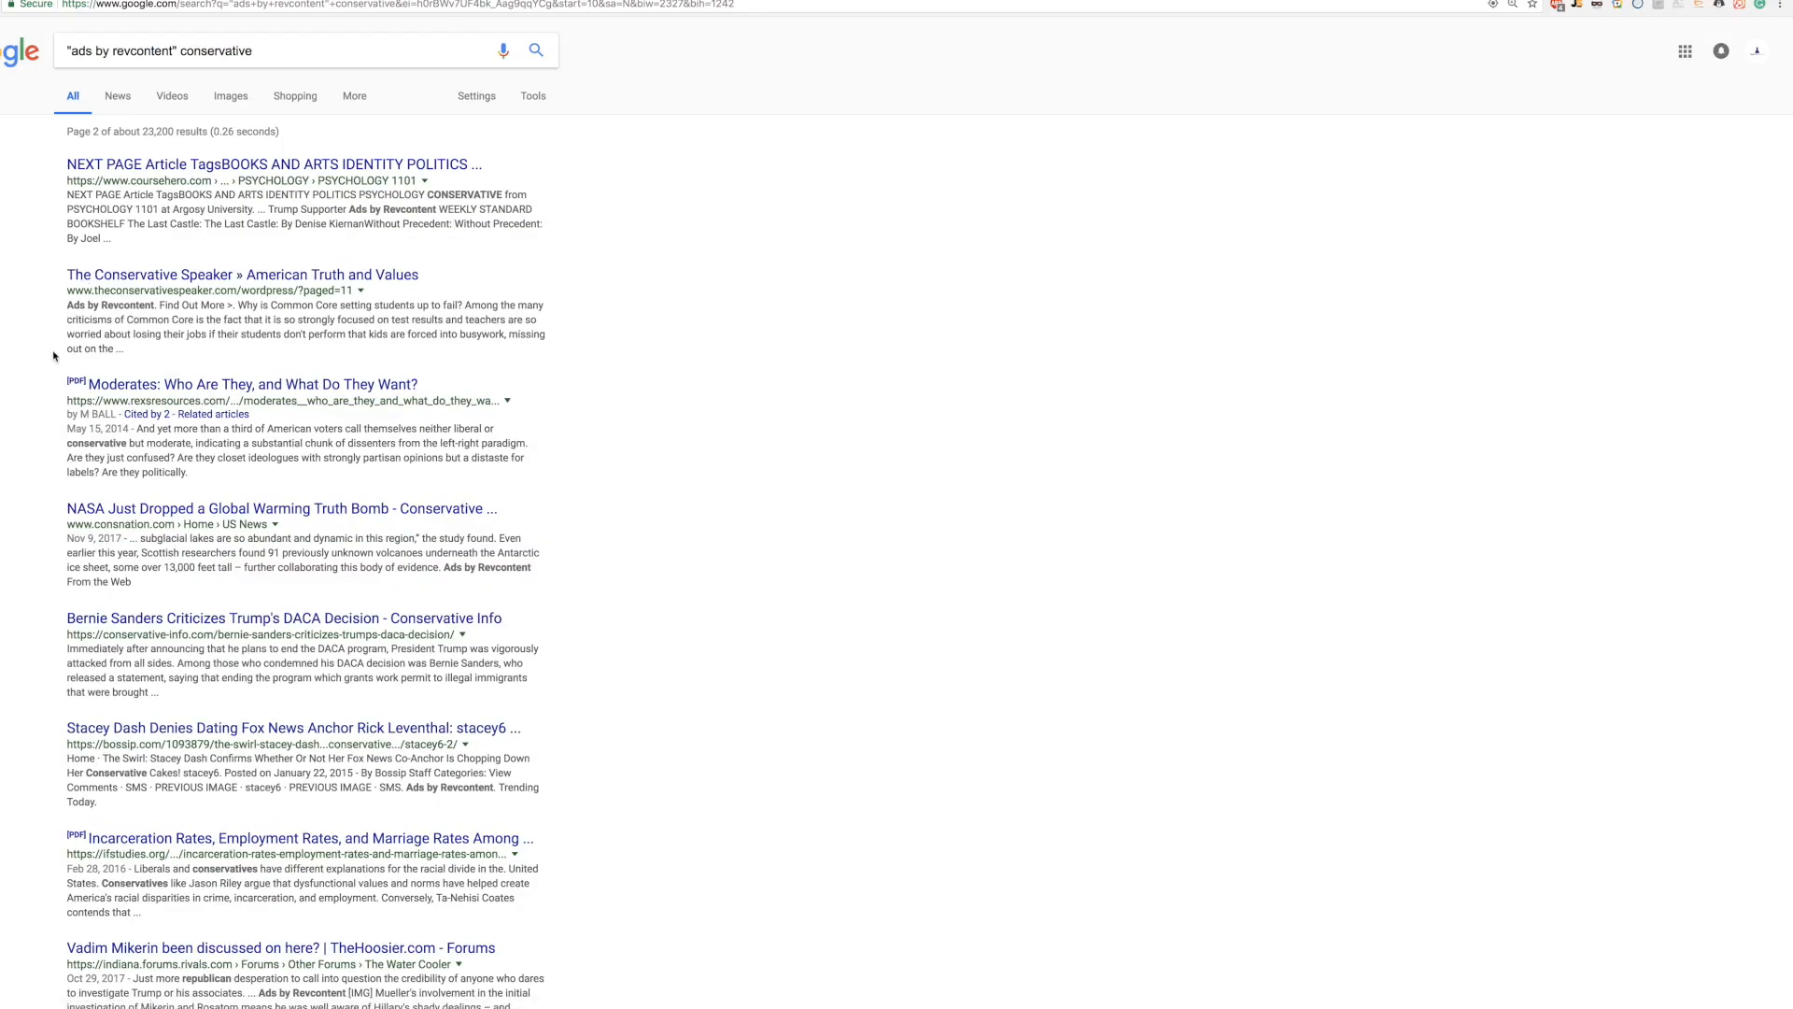
{"action": "scroll", "coordinate": [54, 356], "scroll_direction": "down", "scroll_amount": 4}
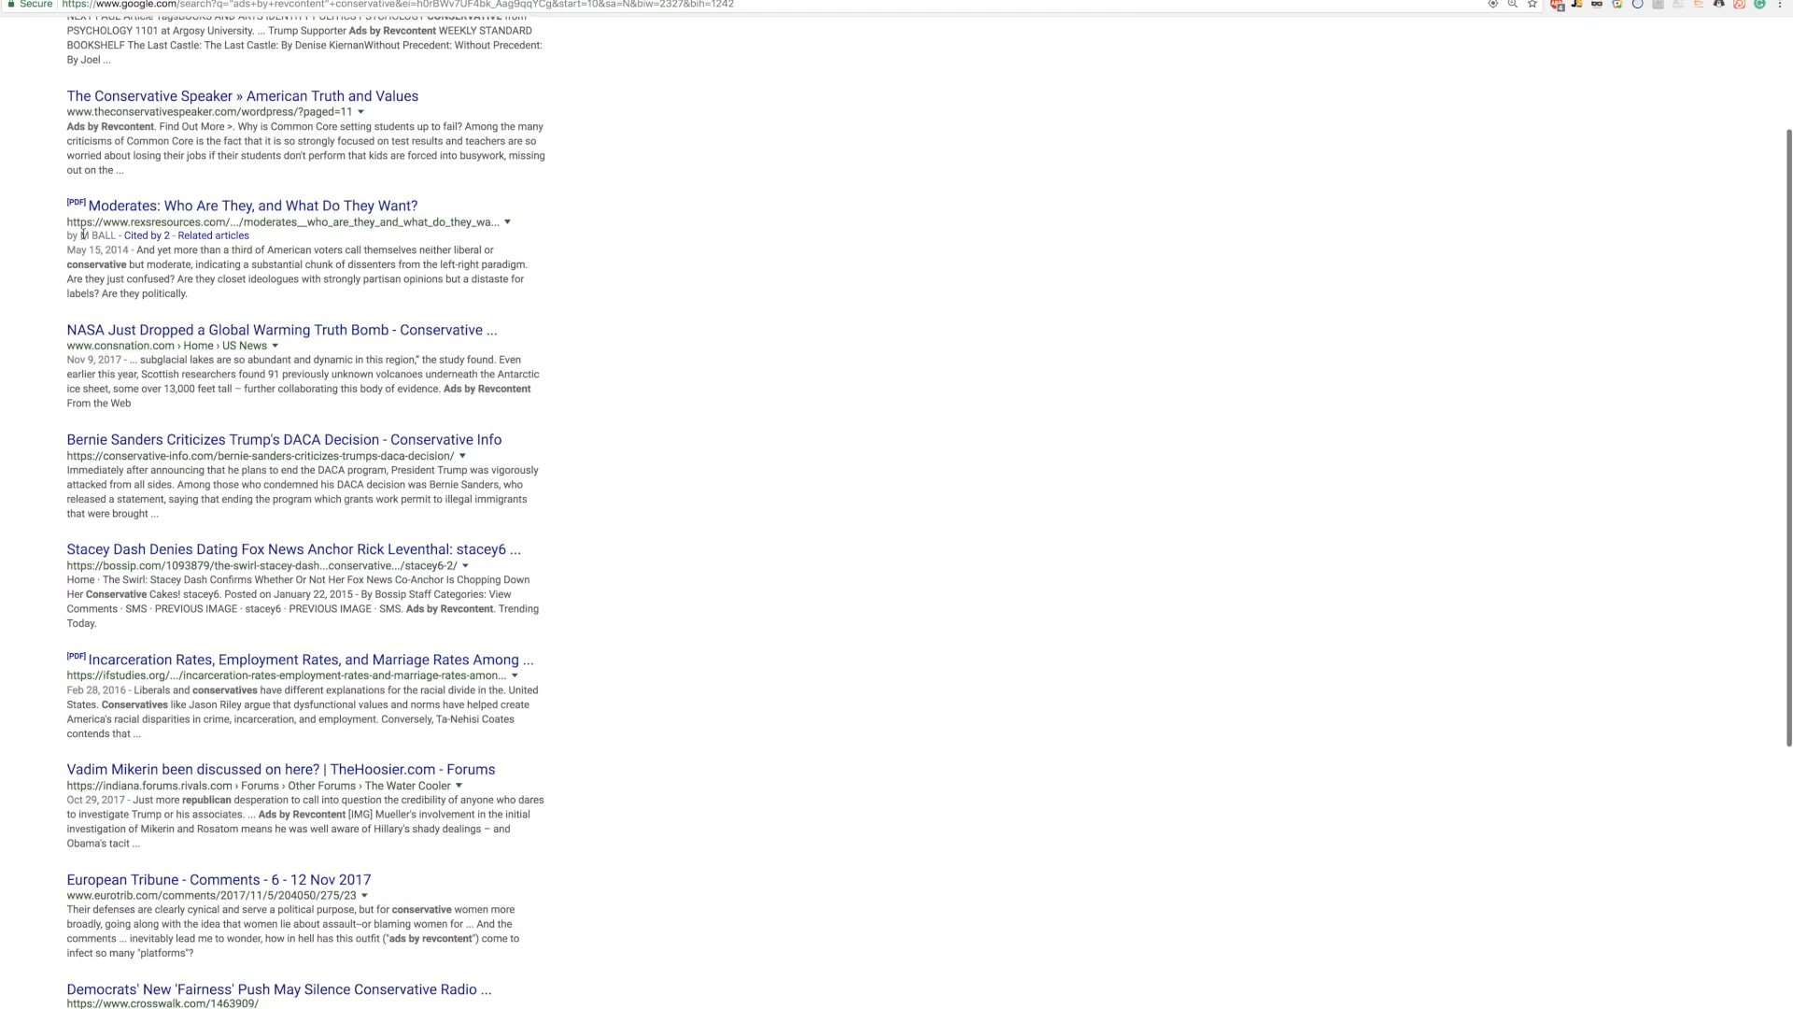
{"action": "left_click_drag", "start_coordinate": [67, 126], "coordinate": [157, 131]}
{"action": "left_click", "coordinate": [18, 145]}
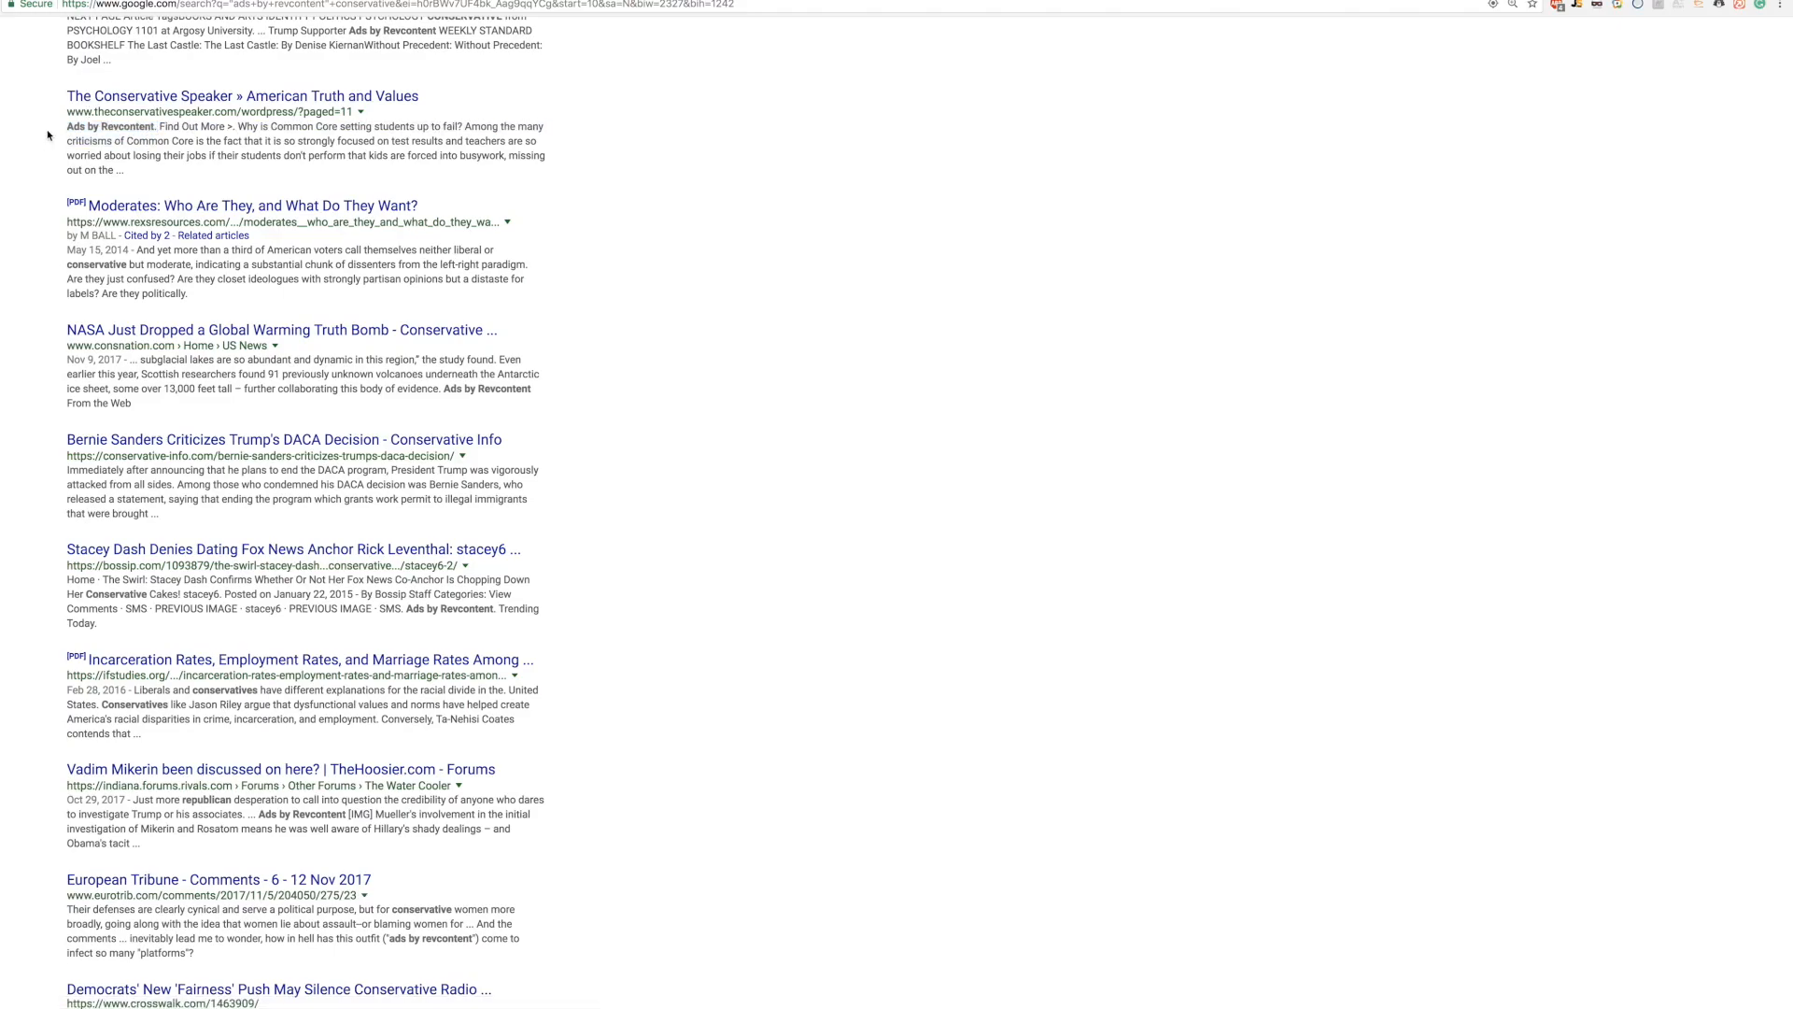
{"action": "scroll", "coordinate": [44, 244], "scroll_direction": "down", "scroll_amount": 5}
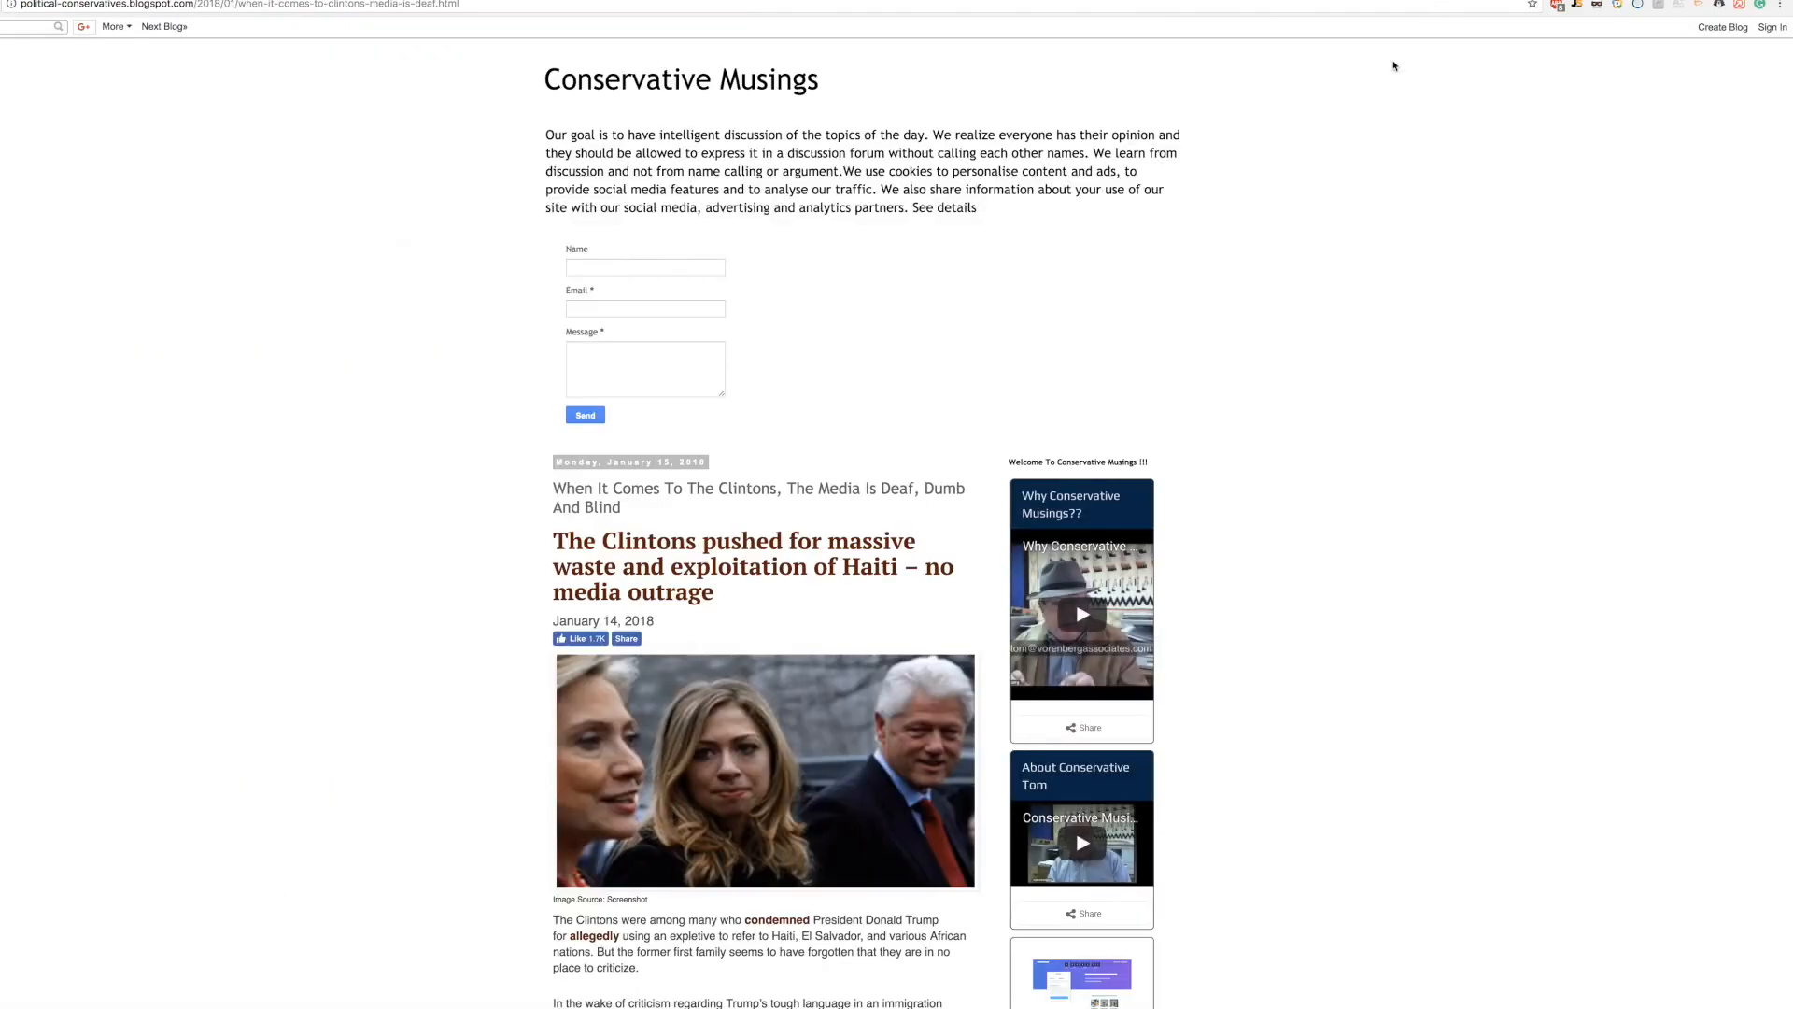
{"action": "left_click", "coordinate": [1481, 91]}
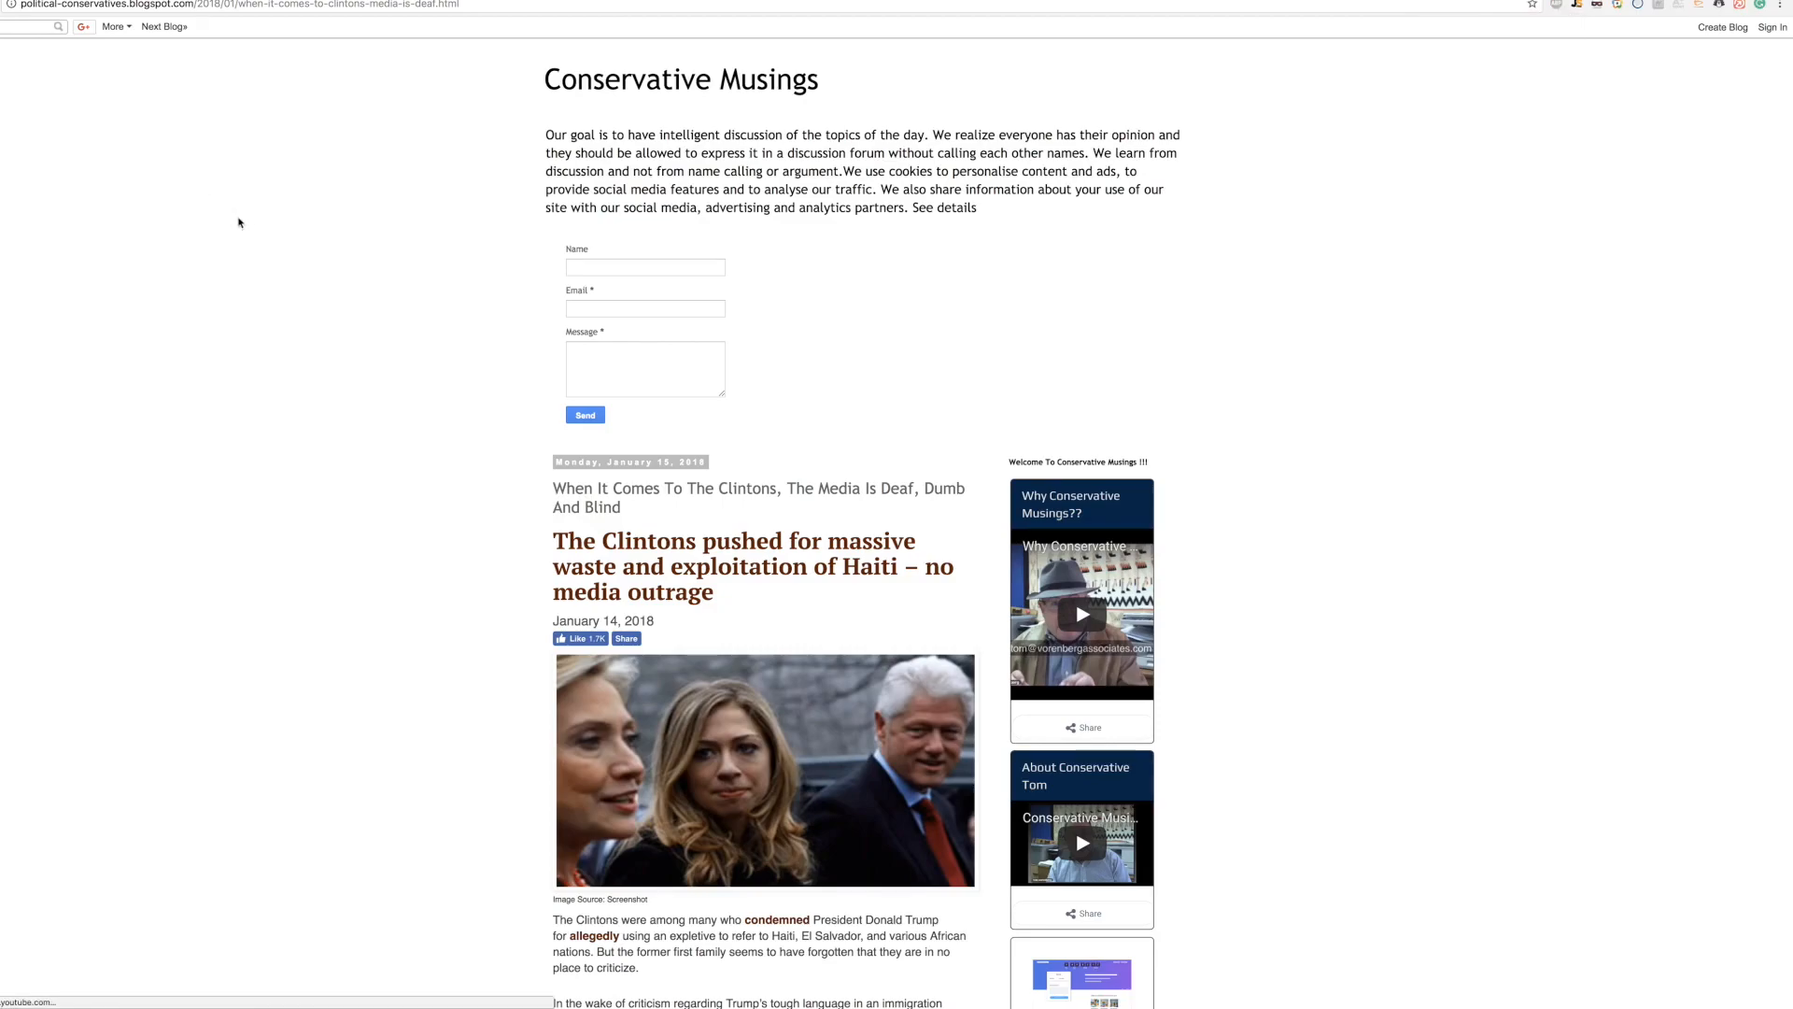
{"action": "scroll", "coordinate": [540, 316], "scroll_direction": "down", "scroll_amount": 4}
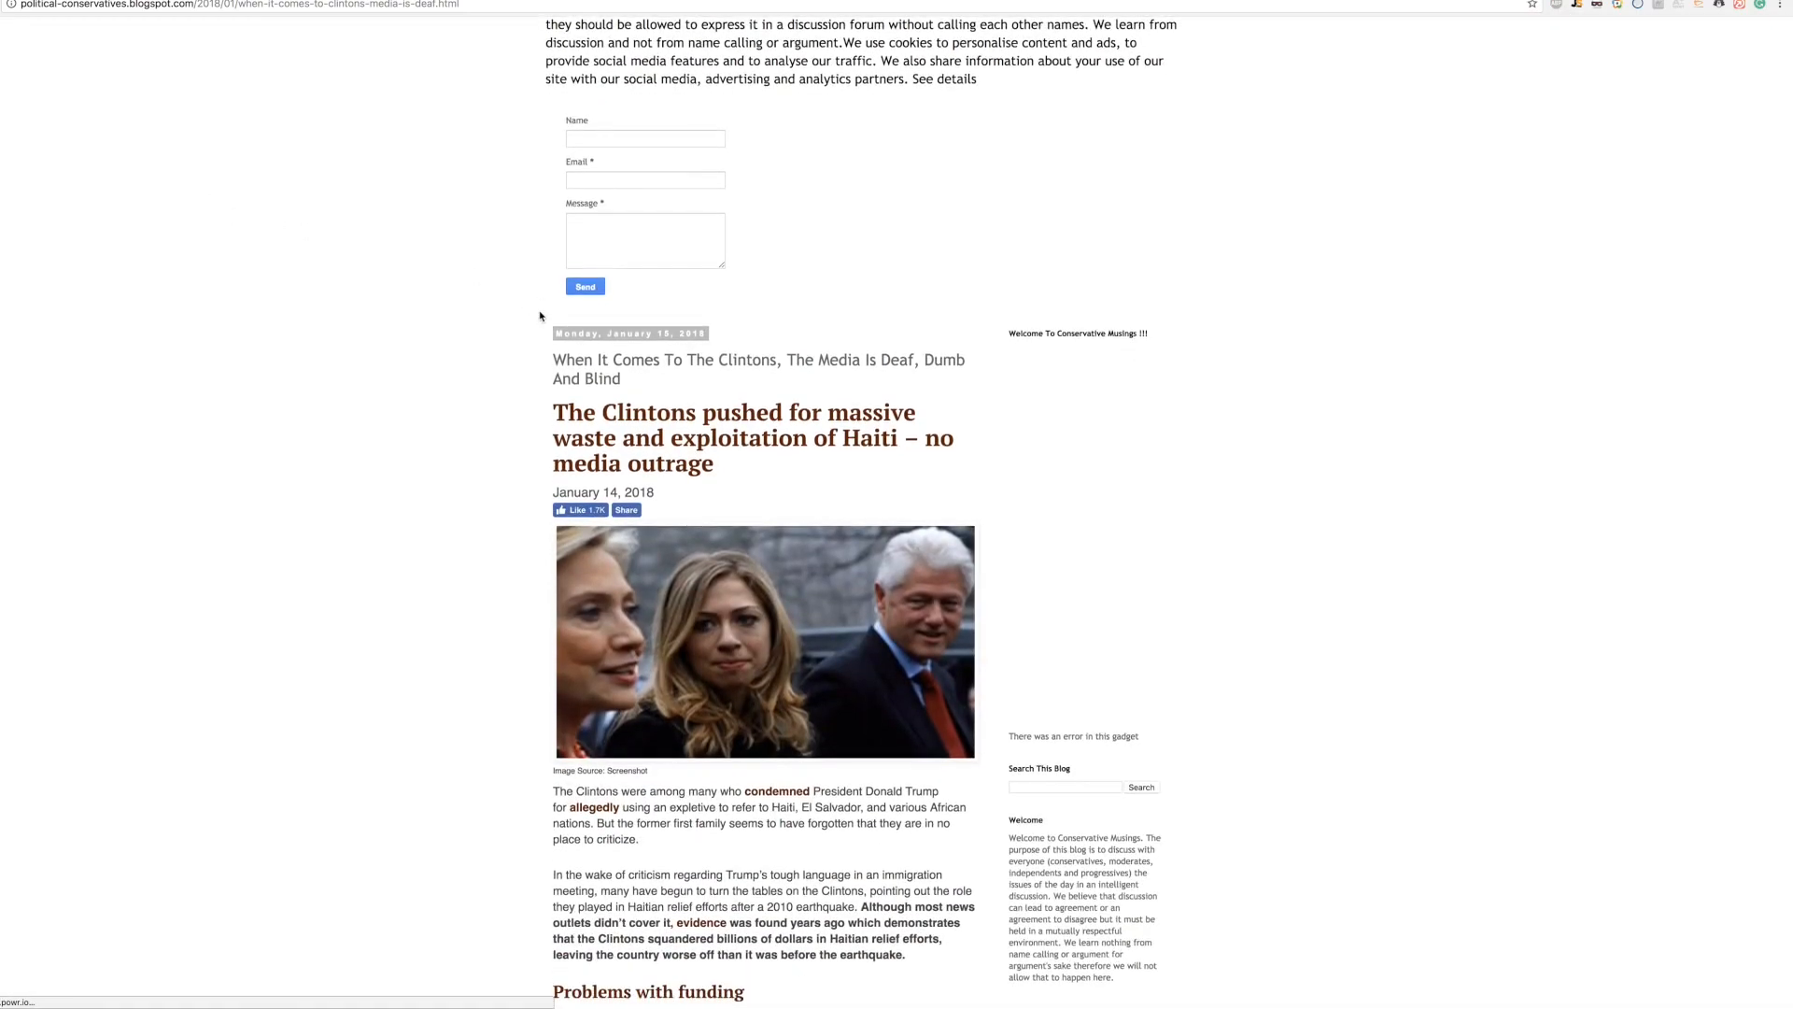
{"action": "scroll", "coordinate": [1064, 362], "scroll_direction": "down", "scroll_amount": 12}
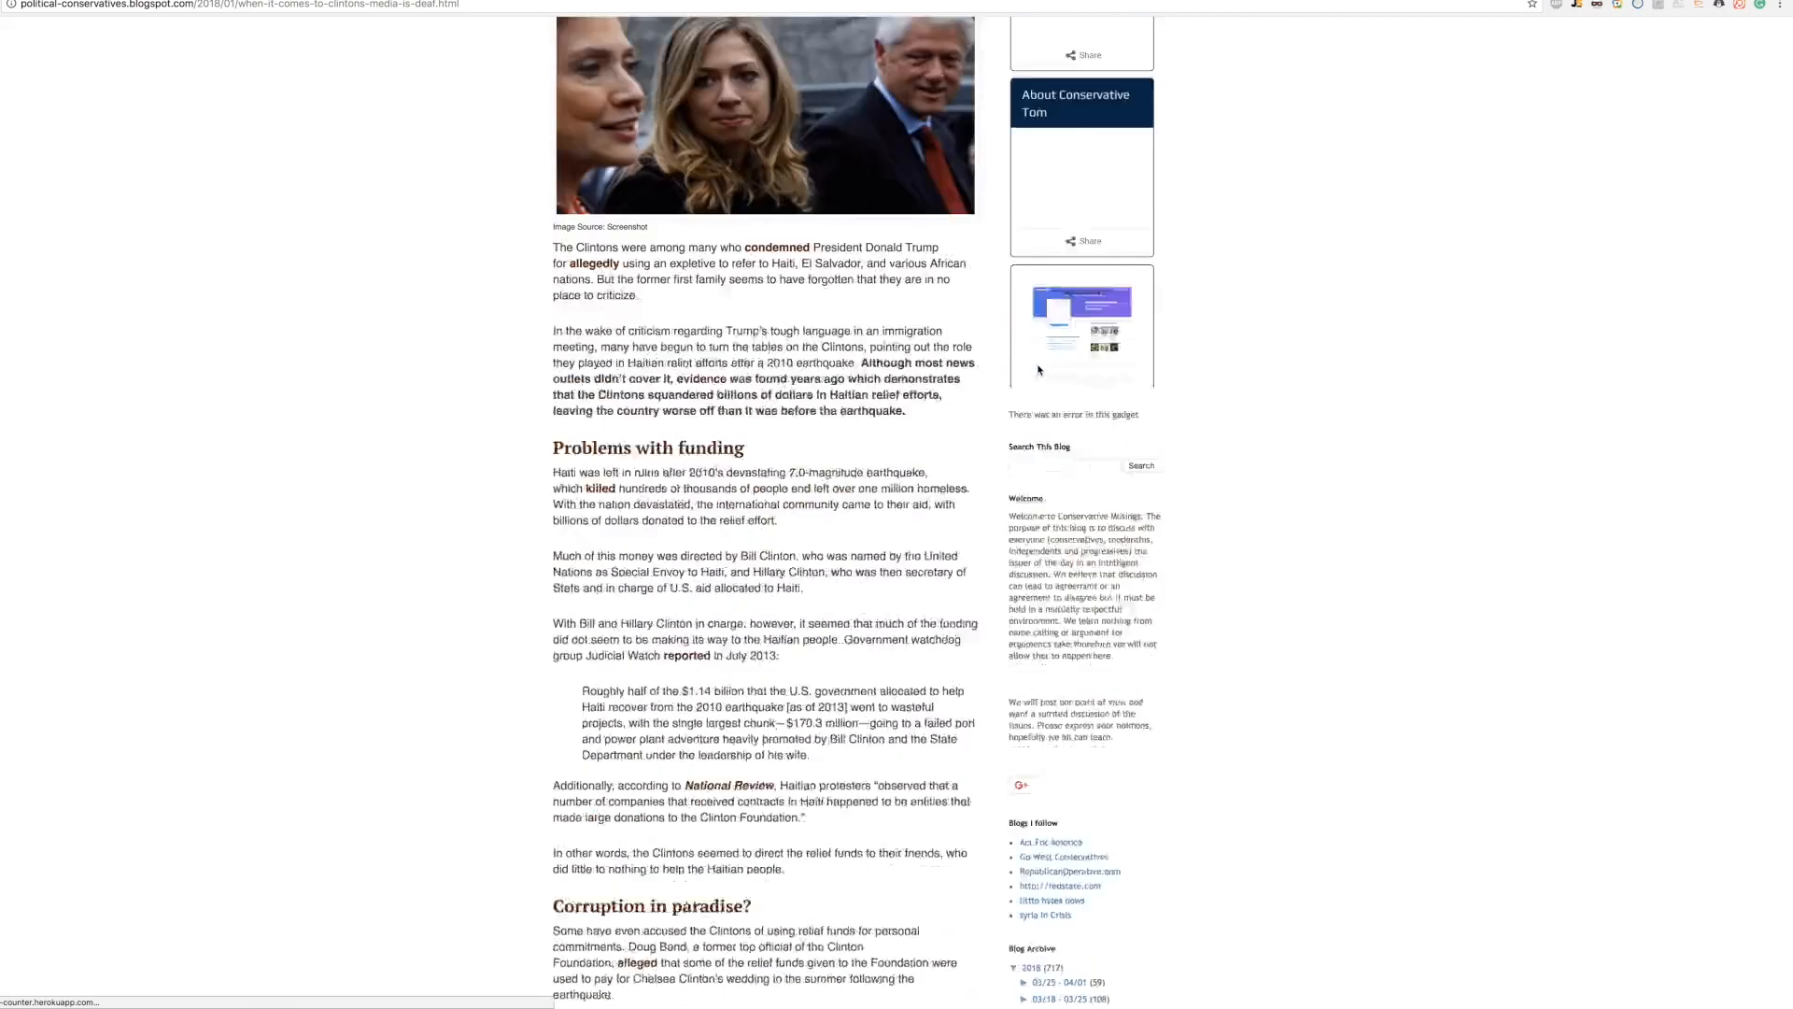
{"action": "scroll", "coordinate": [1004, 367], "scroll_direction": "down", "scroll_amount": 20}
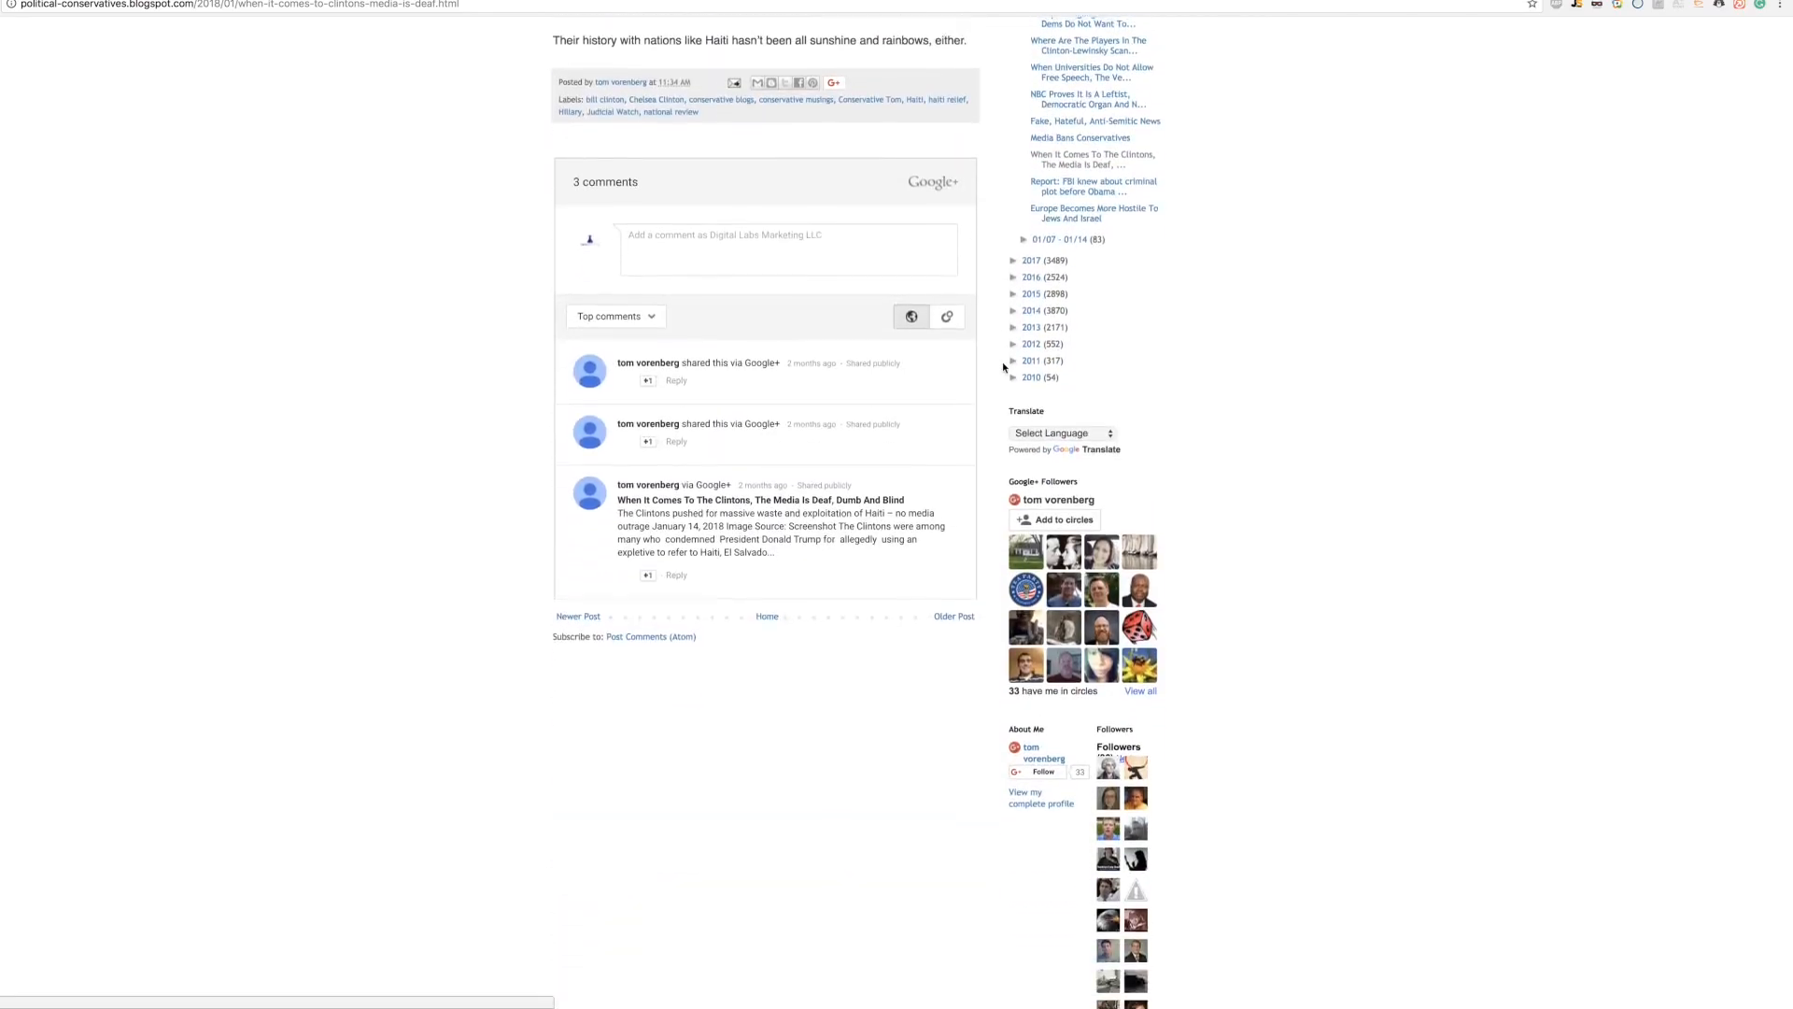
{"action": "scroll", "coordinate": [1032, 326], "scroll_direction": "up", "scroll_amount": 20}
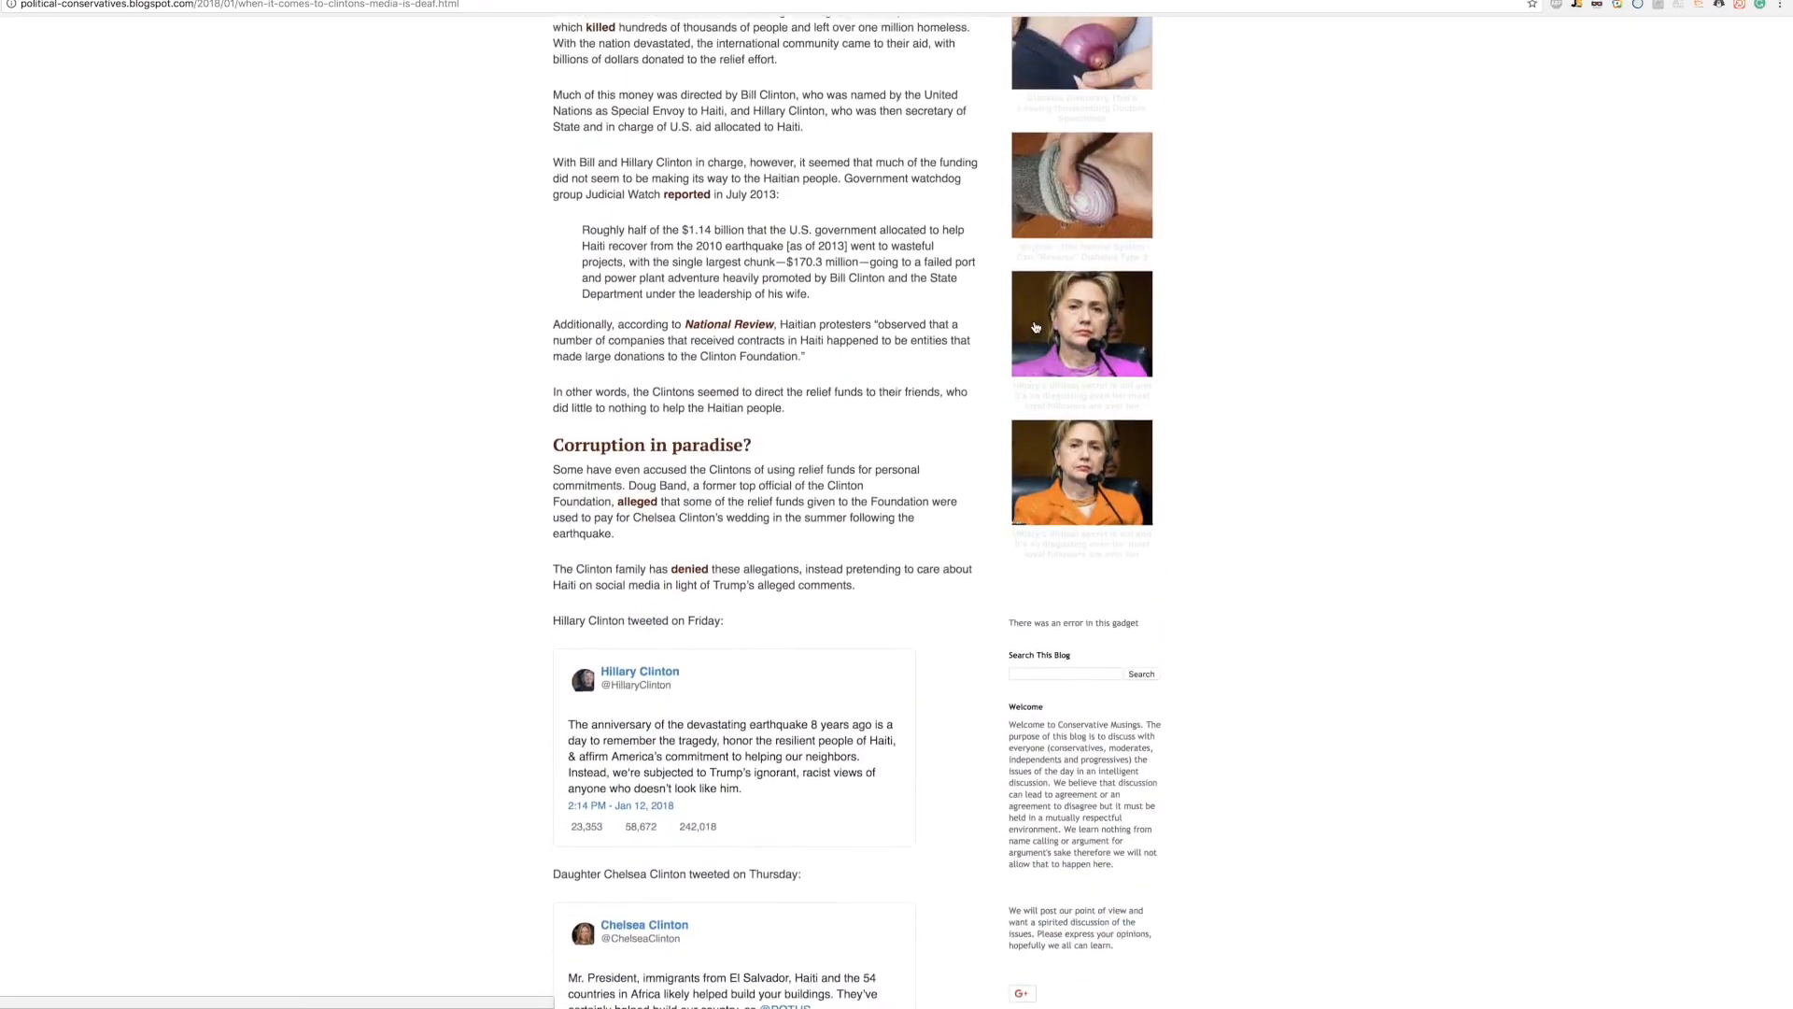
{"action": "scroll", "coordinate": [1000, 324], "scroll_direction": "down", "scroll_amount": 13}
{"action": "scroll", "coordinate": [1002, 324], "scroll_direction": "up", "scroll_amount": 4}
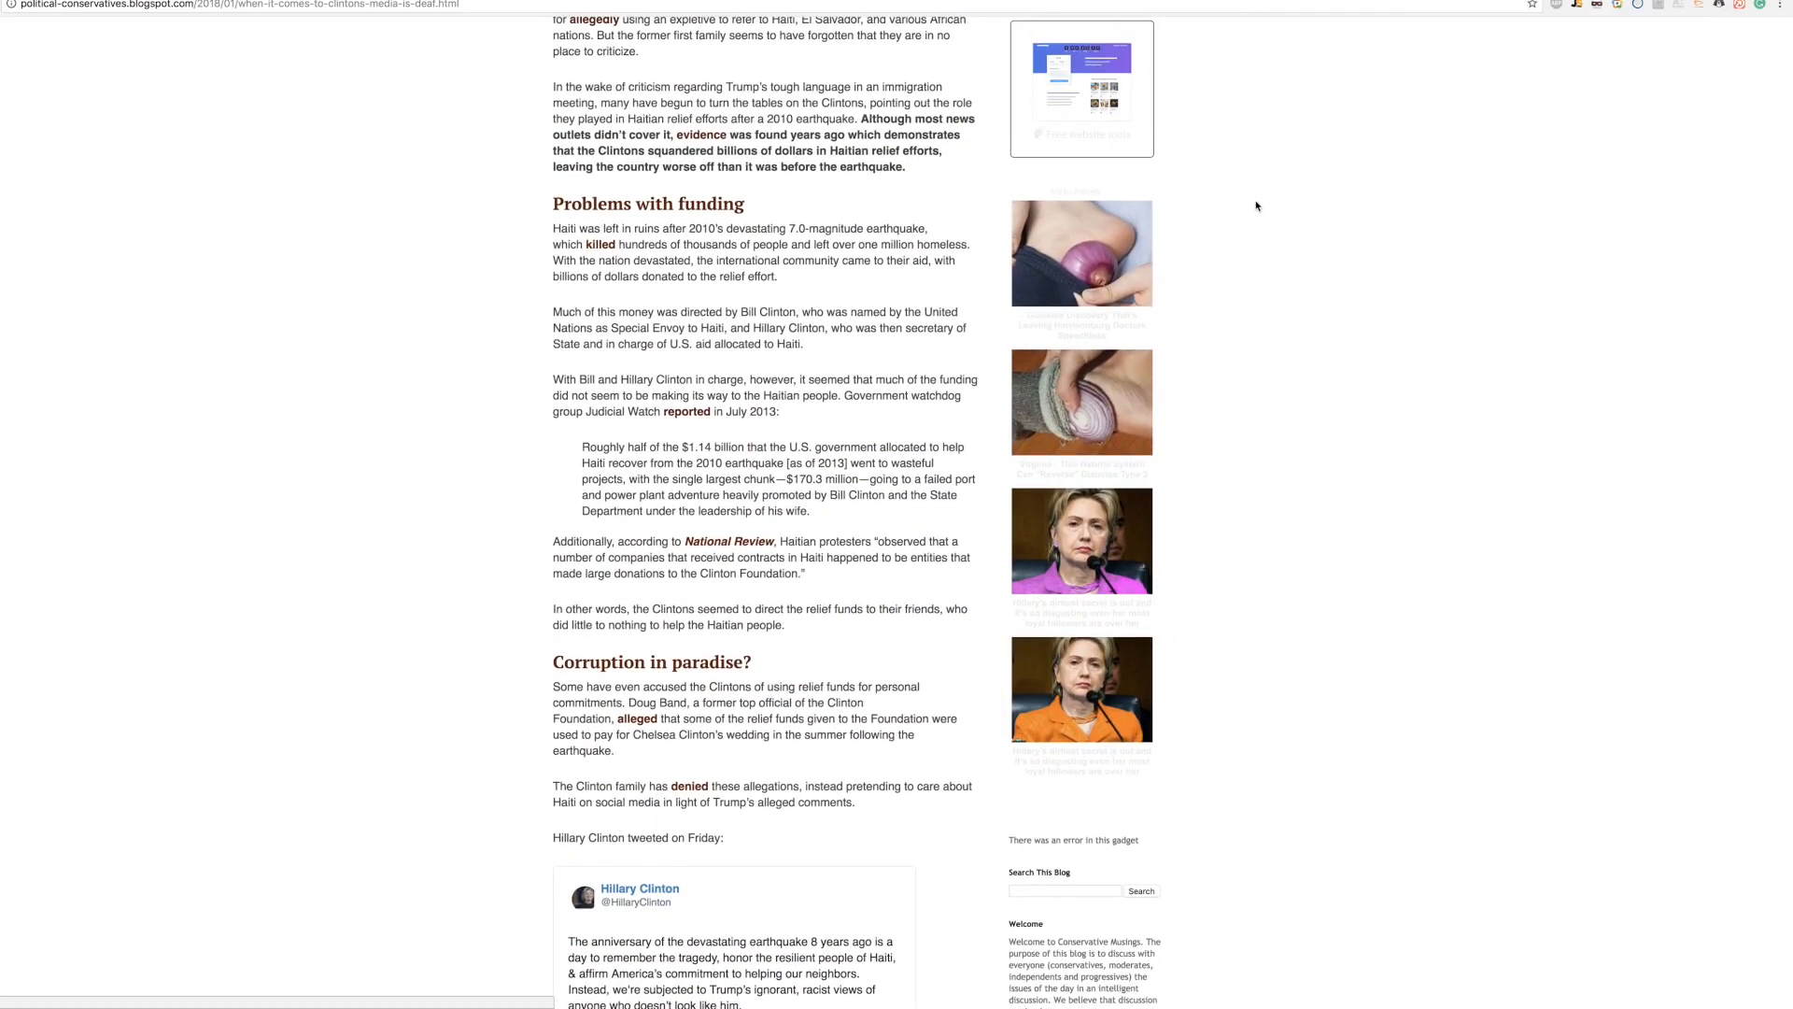
{"action": "key", "text": "super+a"}
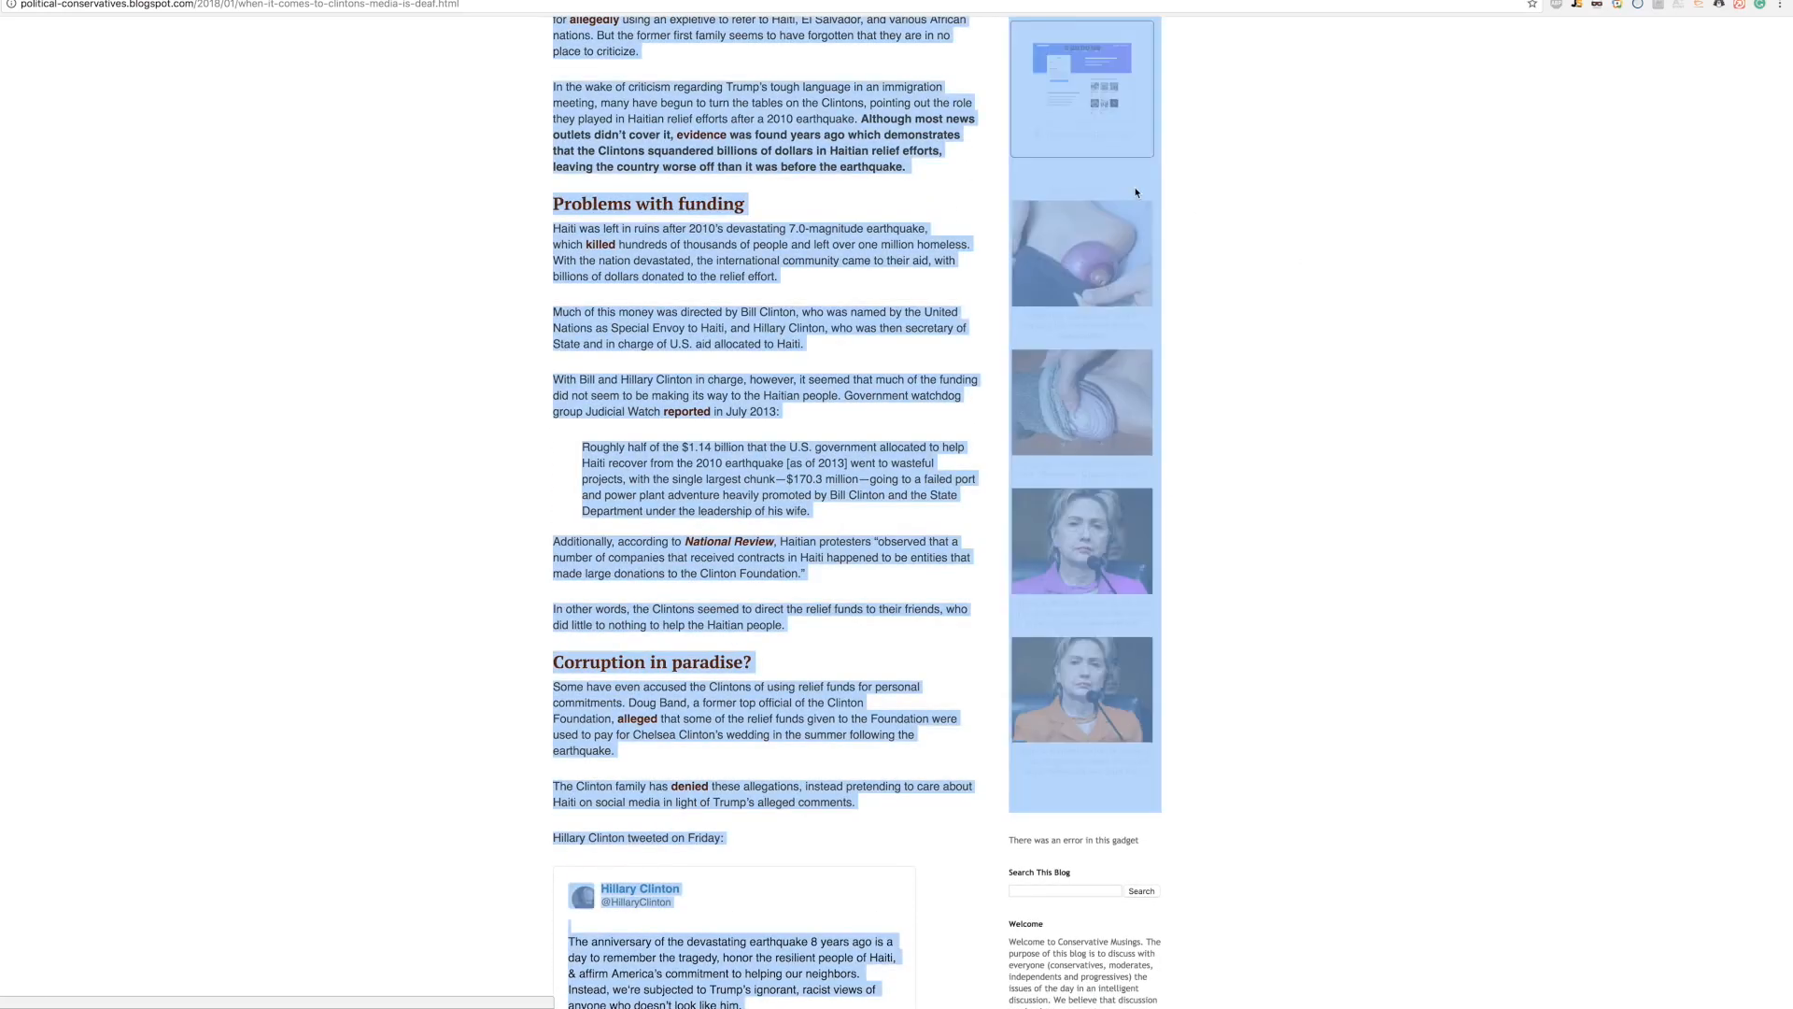
{"action": "left_click", "coordinate": [1364, 268]}
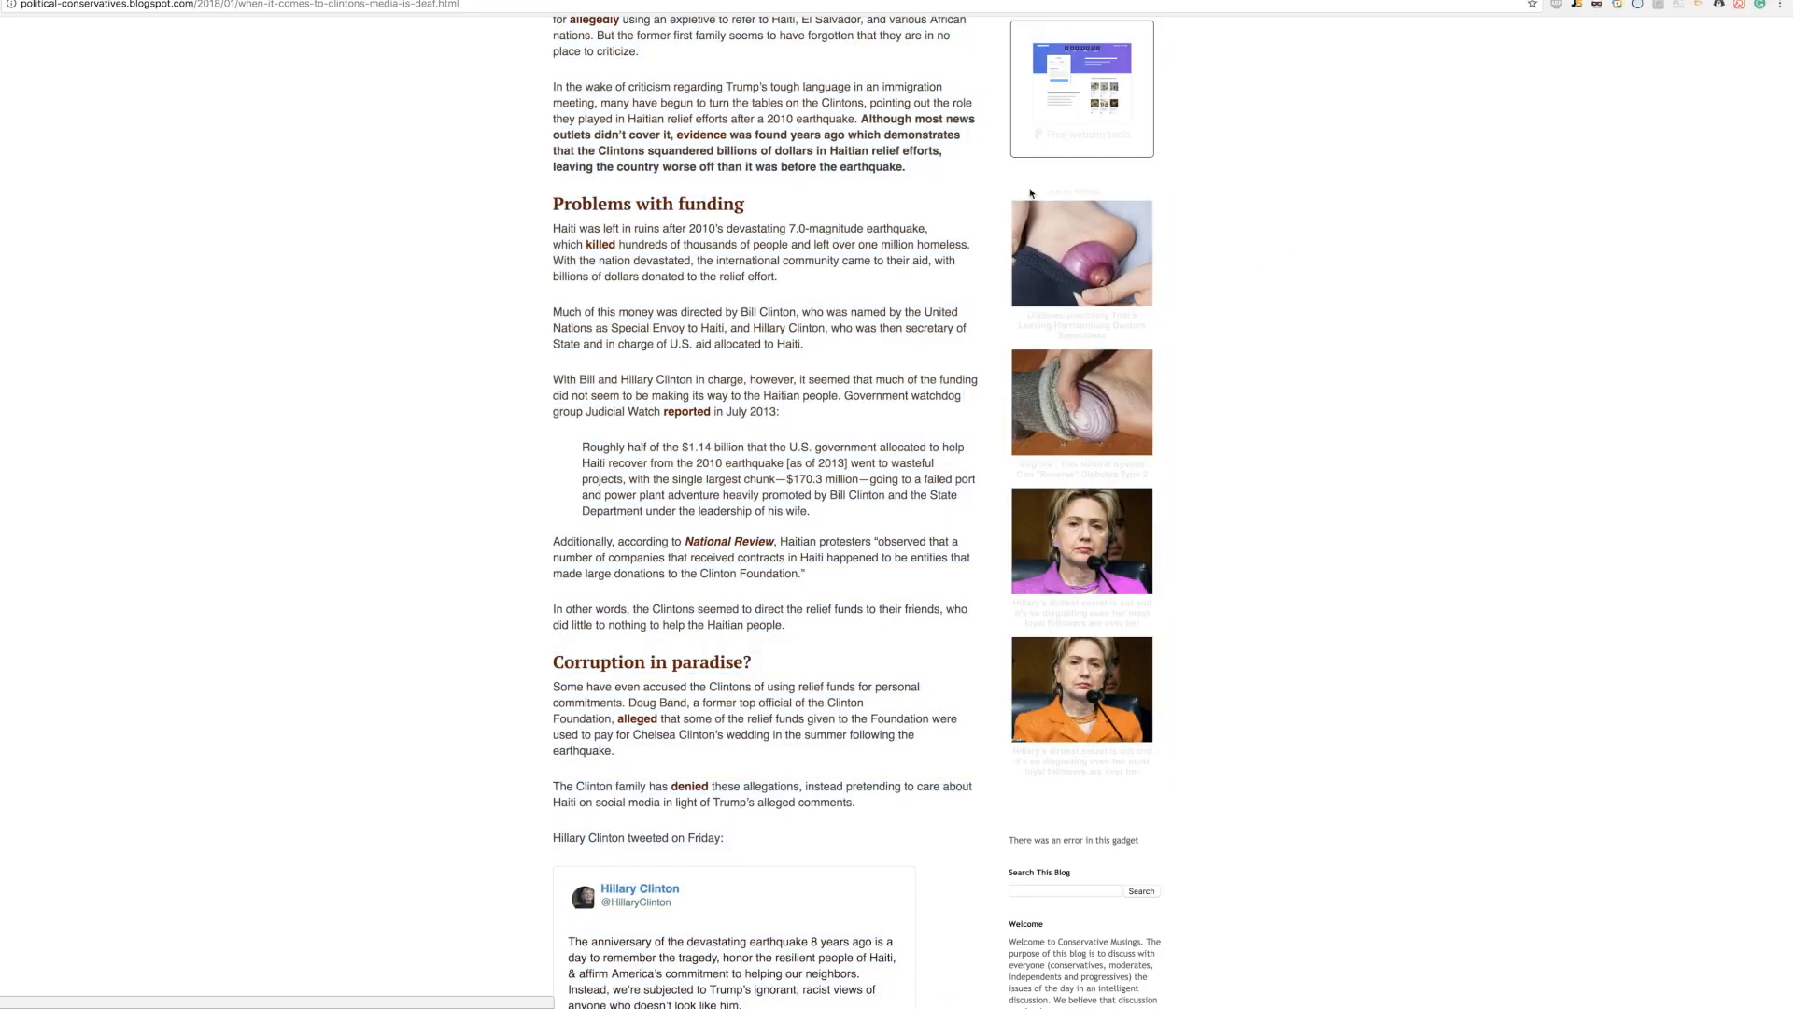
{"action": "left_click_drag", "start_coordinate": [1030, 192], "coordinate": [1212, 267]}
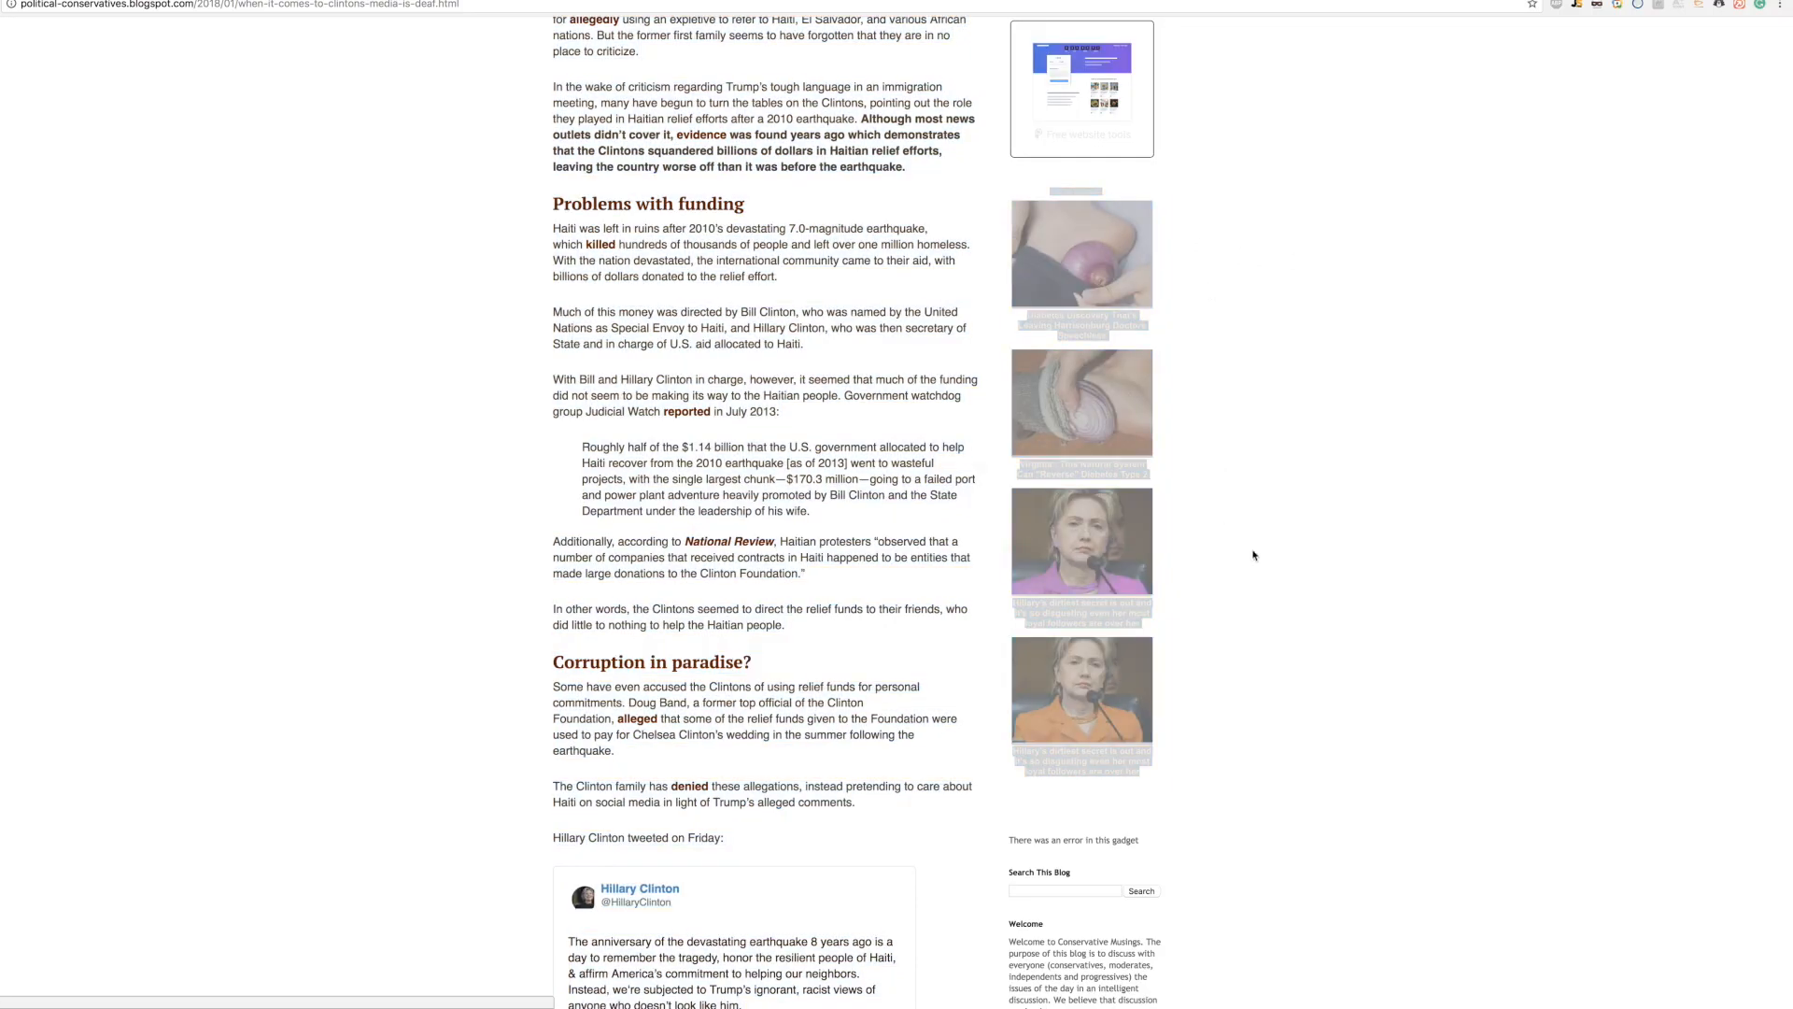
{"action": "left_click", "coordinate": [1110, 189]}
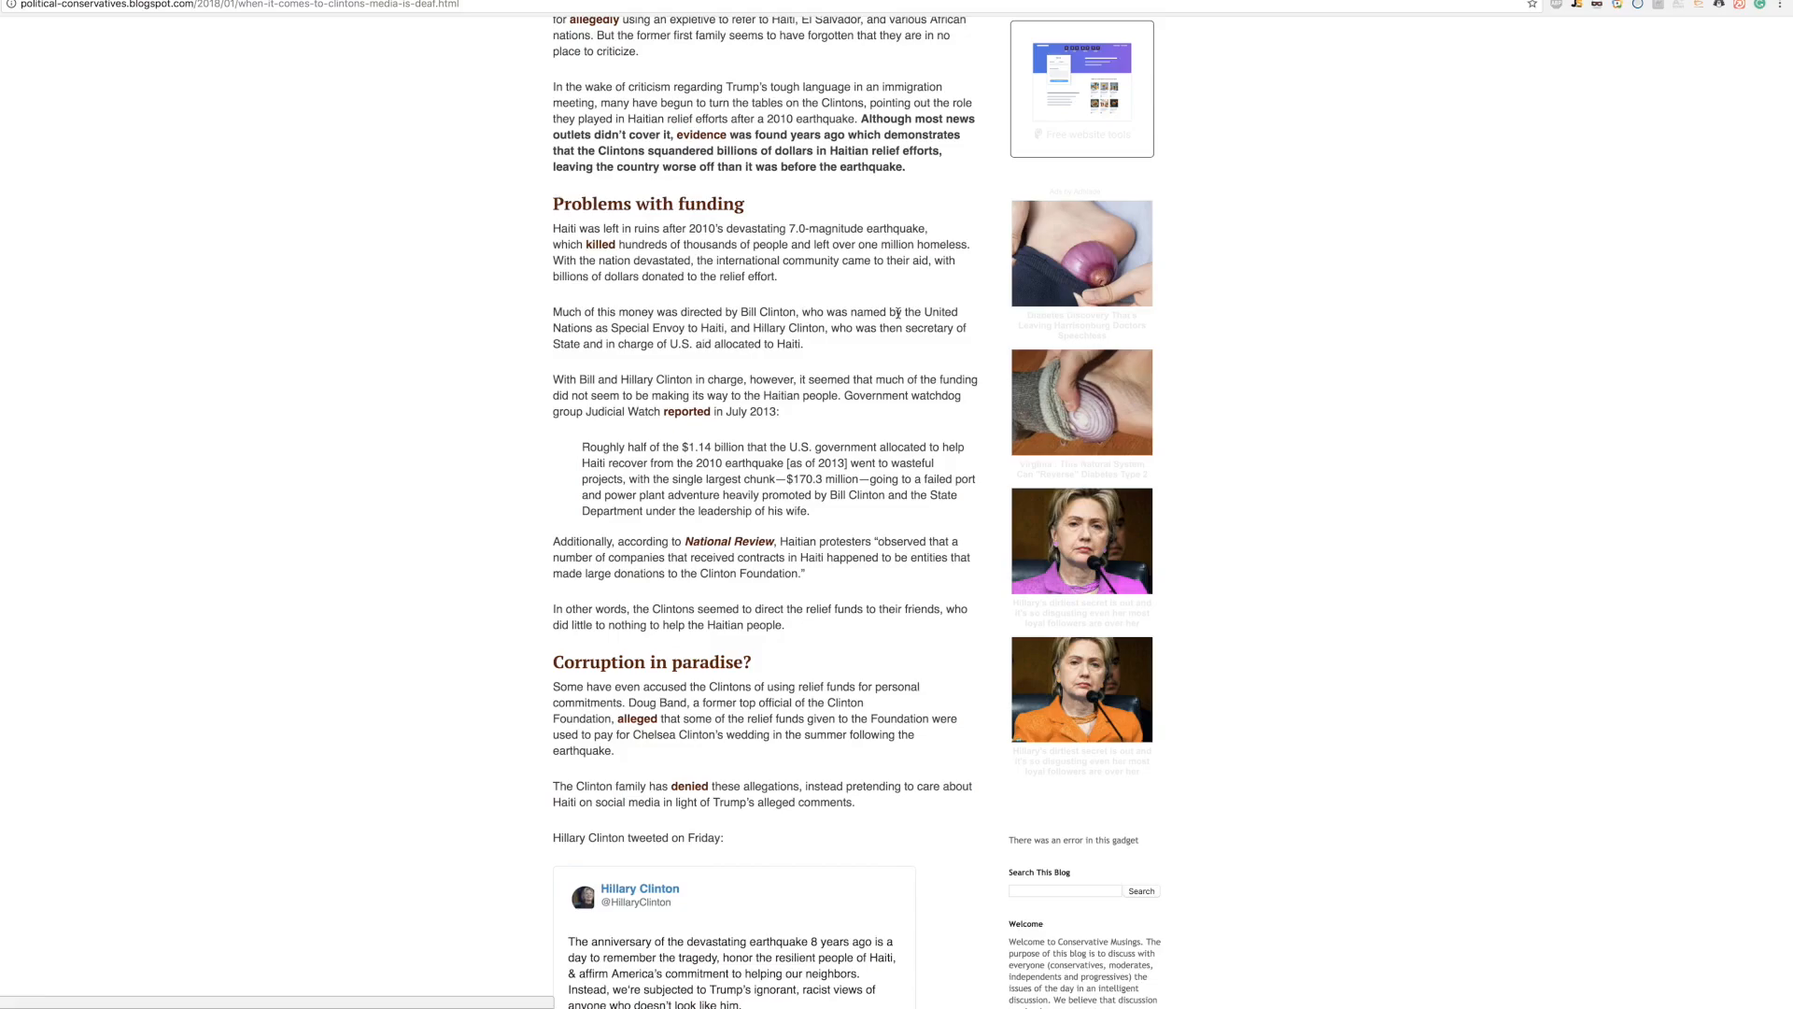
{"action": "scroll", "coordinate": [897, 313], "scroll_direction": "up", "scroll_amount": 7}
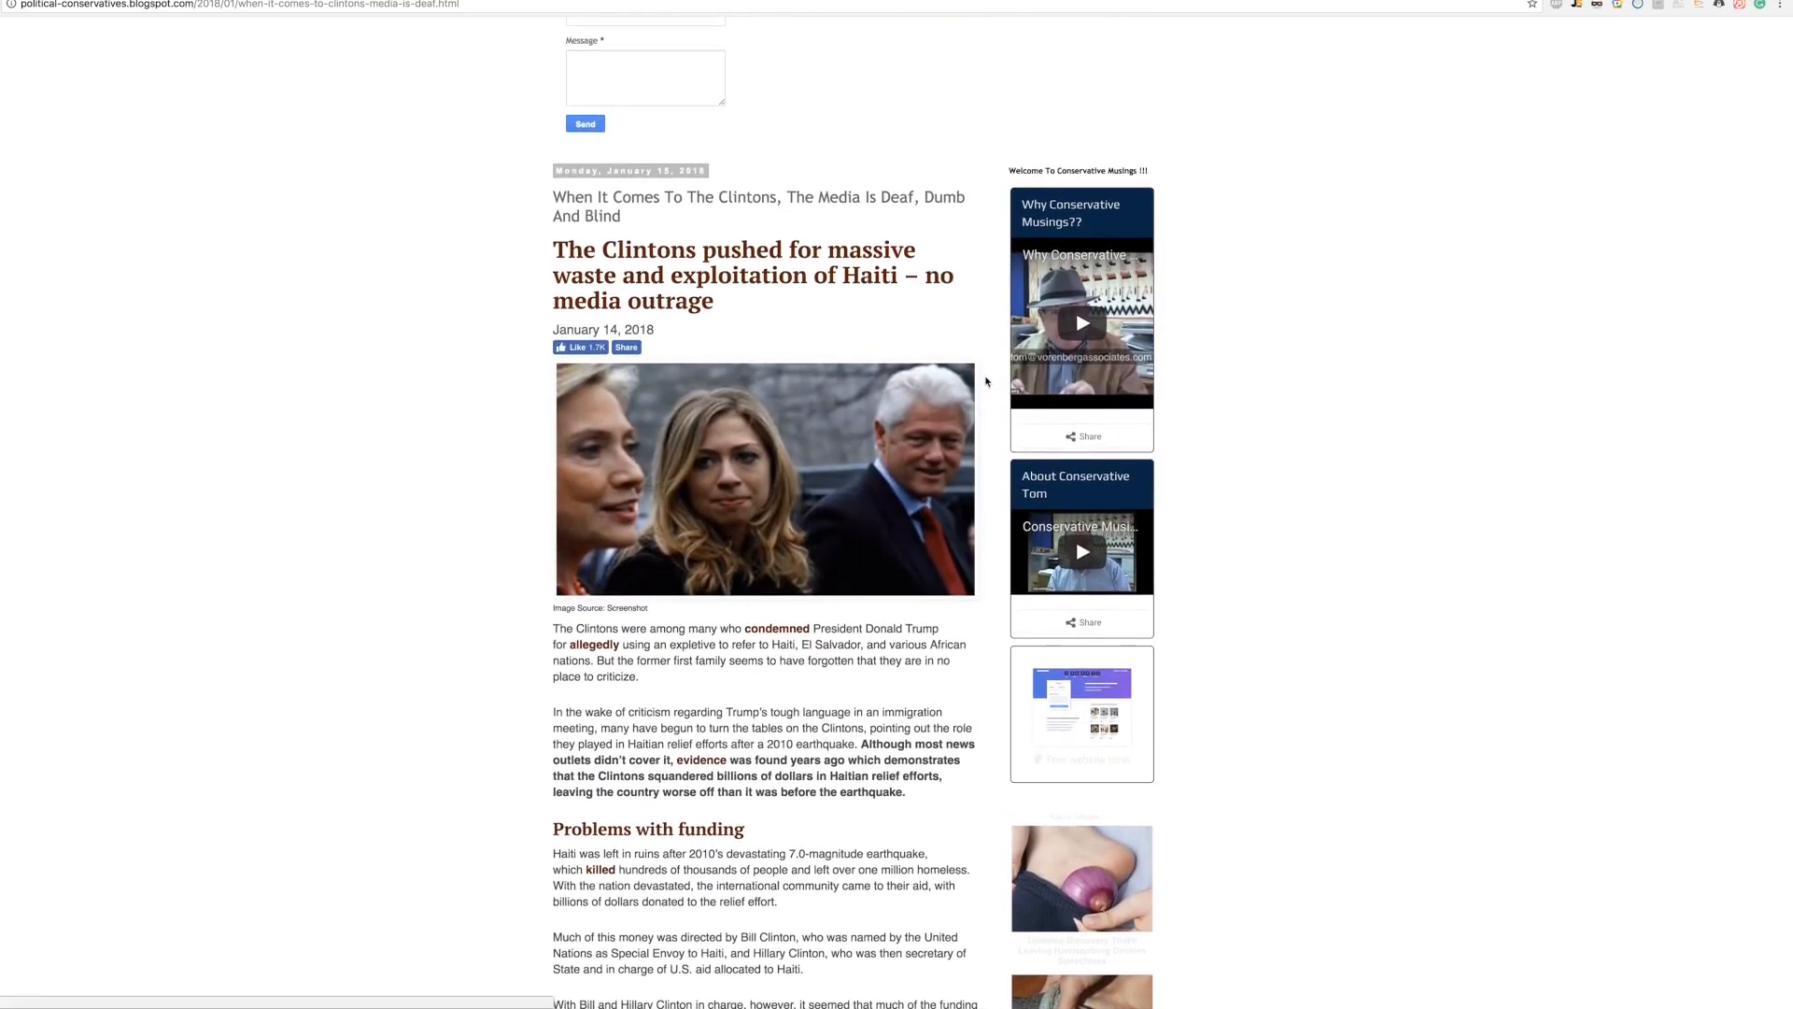
Step: Review the Haiti post, clear the sidebar selection, and move to the Conservative Read Obama article
{"action": "scroll", "coordinate": [985, 381], "scroll_direction": "down", "scroll_amount": 7}
{"action": "scroll", "coordinate": [985, 381], "scroll_direction": "down", "scroll_amount": 20}
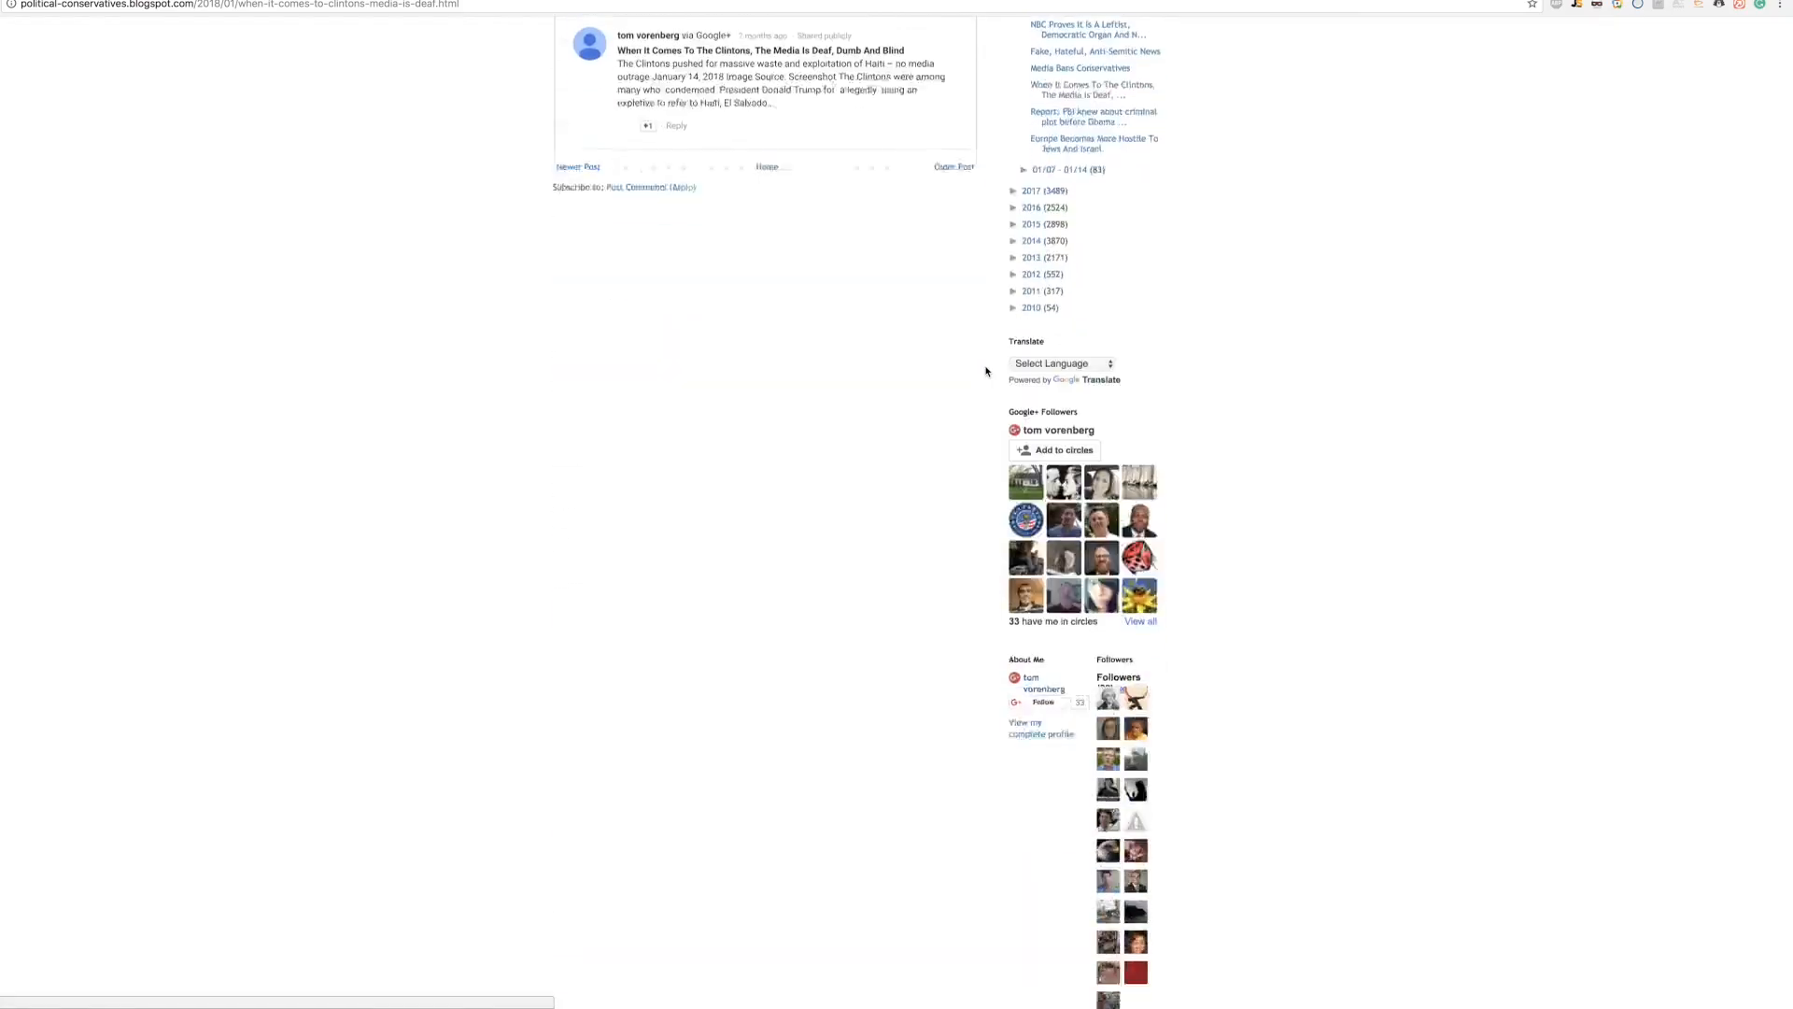
{"action": "scroll", "coordinate": [985, 371], "scroll_direction": "up", "scroll_amount": 20}
{"action": "scroll", "coordinate": [986, 371], "scroll_direction": "up", "scroll_amount": 9}
{"action": "scroll", "coordinate": [985, 370], "scroll_direction": "down", "scroll_amount": 13}
{"action": "scroll", "coordinate": [985, 371], "scroll_direction": "down", "scroll_amount": 15}
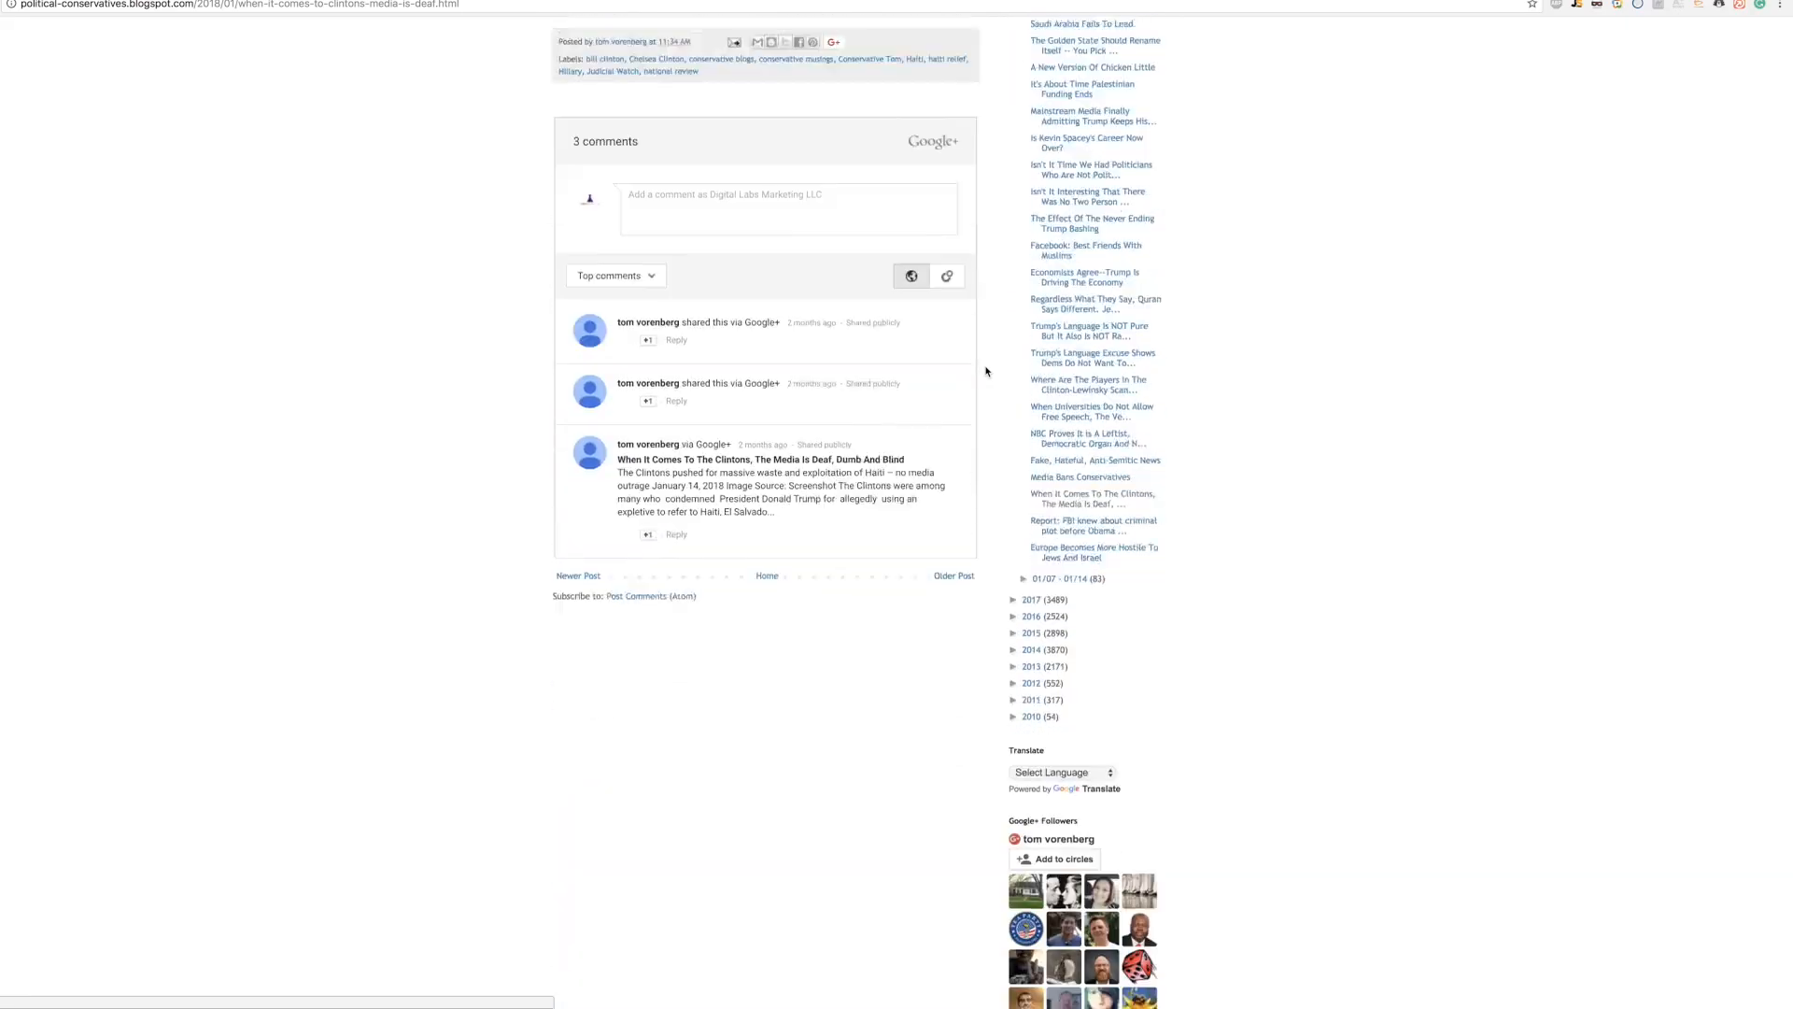
{"action": "scroll", "coordinate": [985, 371], "scroll_direction": "down", "scroll_amount": 10}
{"action": "scroll", "coordinate": [655, 422], "scroll_direction": "up", "scroll_amount": 5}
{"action": "scroll", "coordinate": [656, 422], "scroll_direction": "up", "scroll_amount": 20}
{"action": "scroll", "coordinate": [873, 406], "scroll_direction": "down", "scroll_amount": 4}
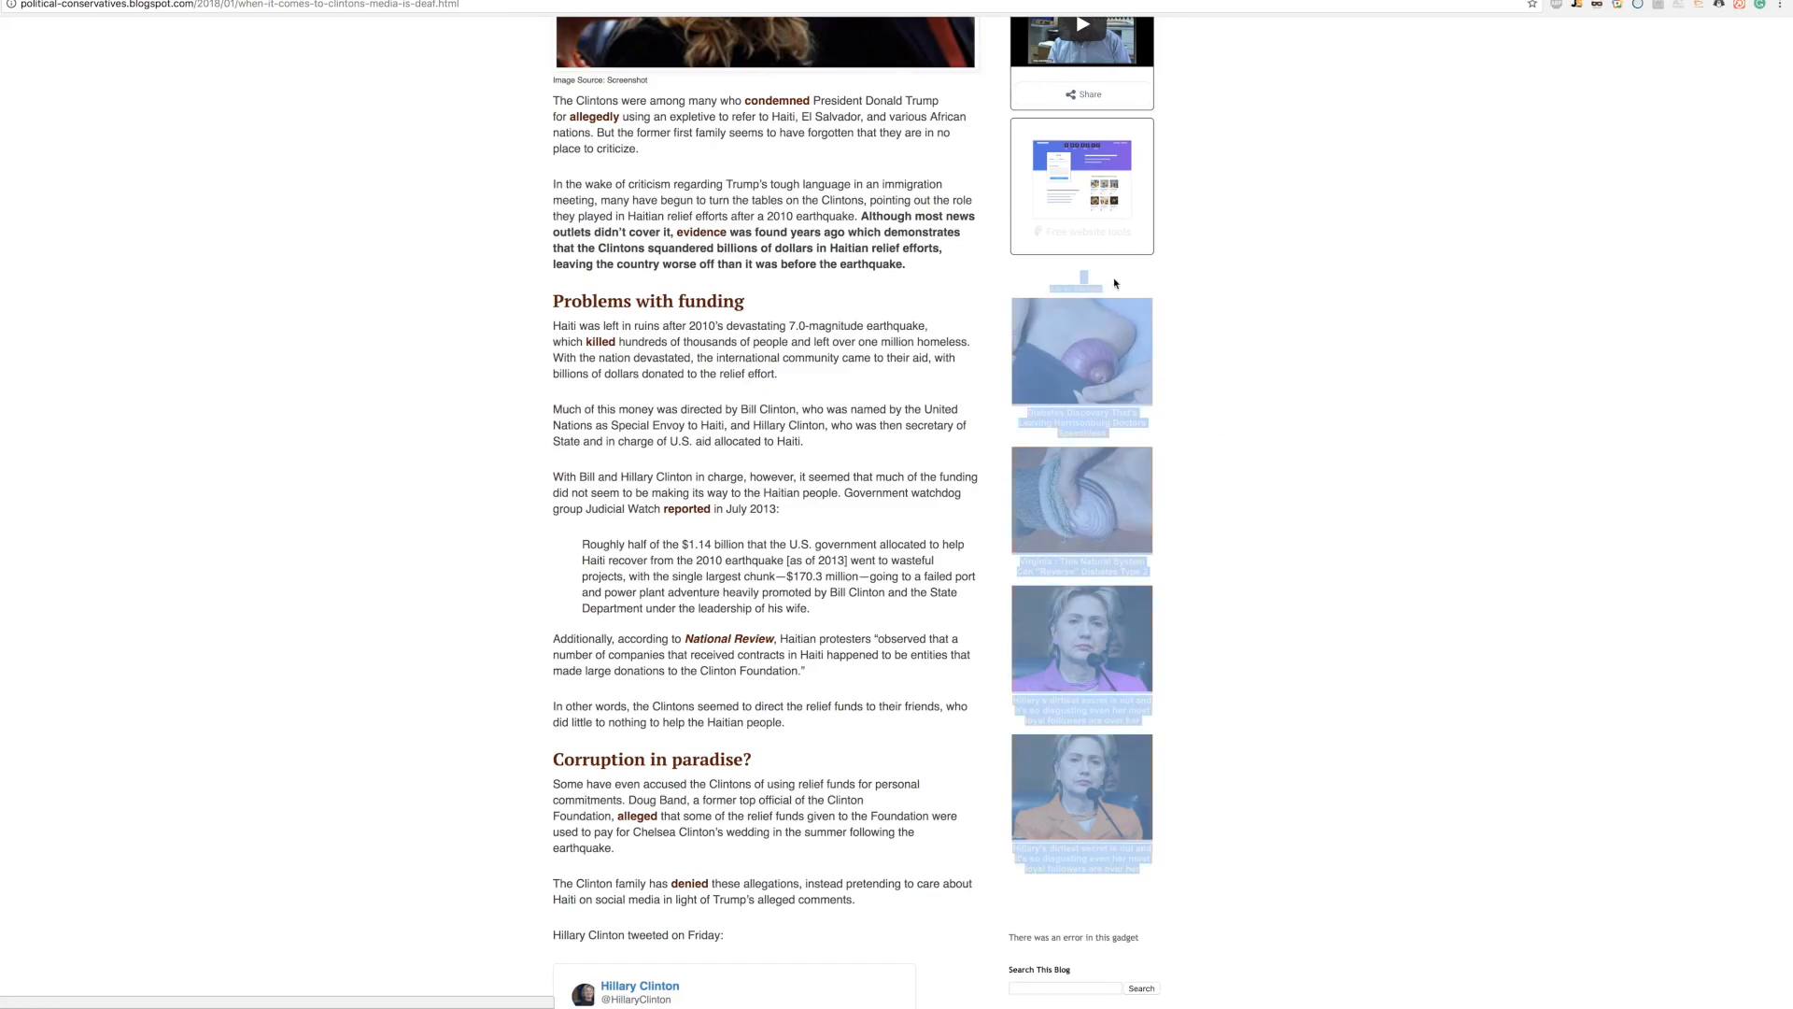
{"action": "left_click", "coordinate": [1028, 287]}
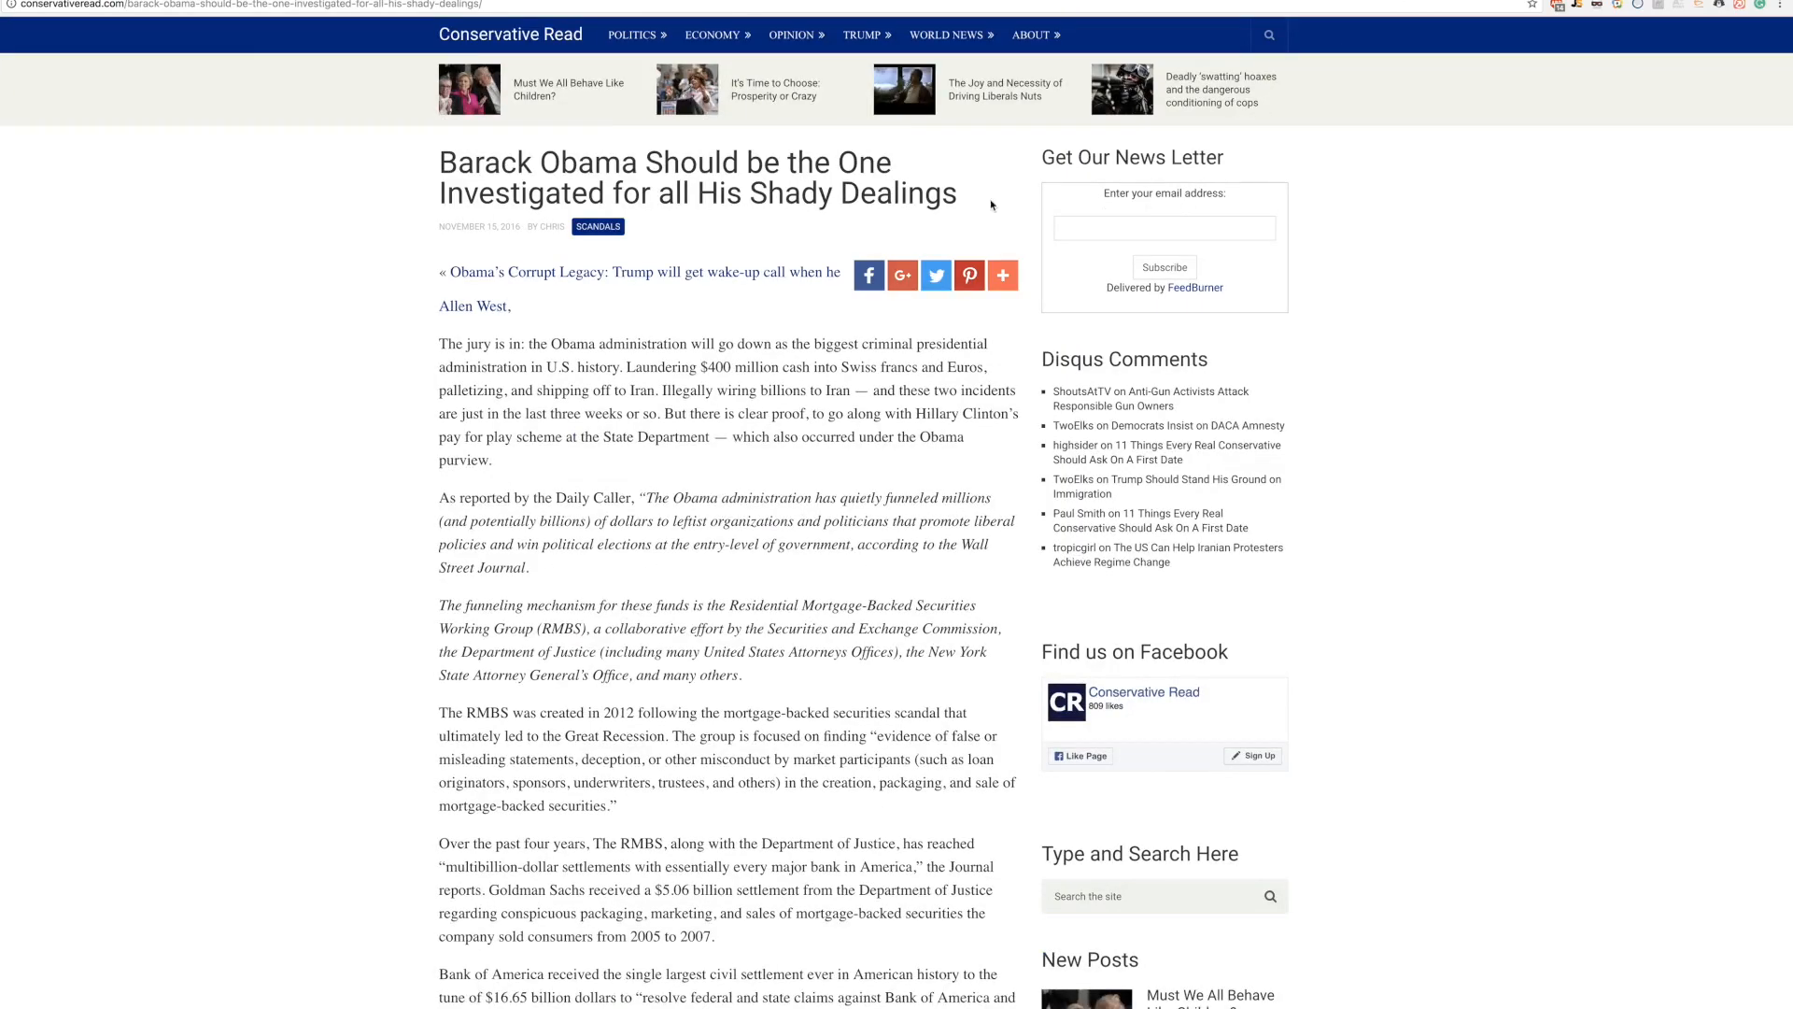
{"action": "scroll", "coordinate": [992, 204], "scroll_direction": "down", "scroll_amount": 10}
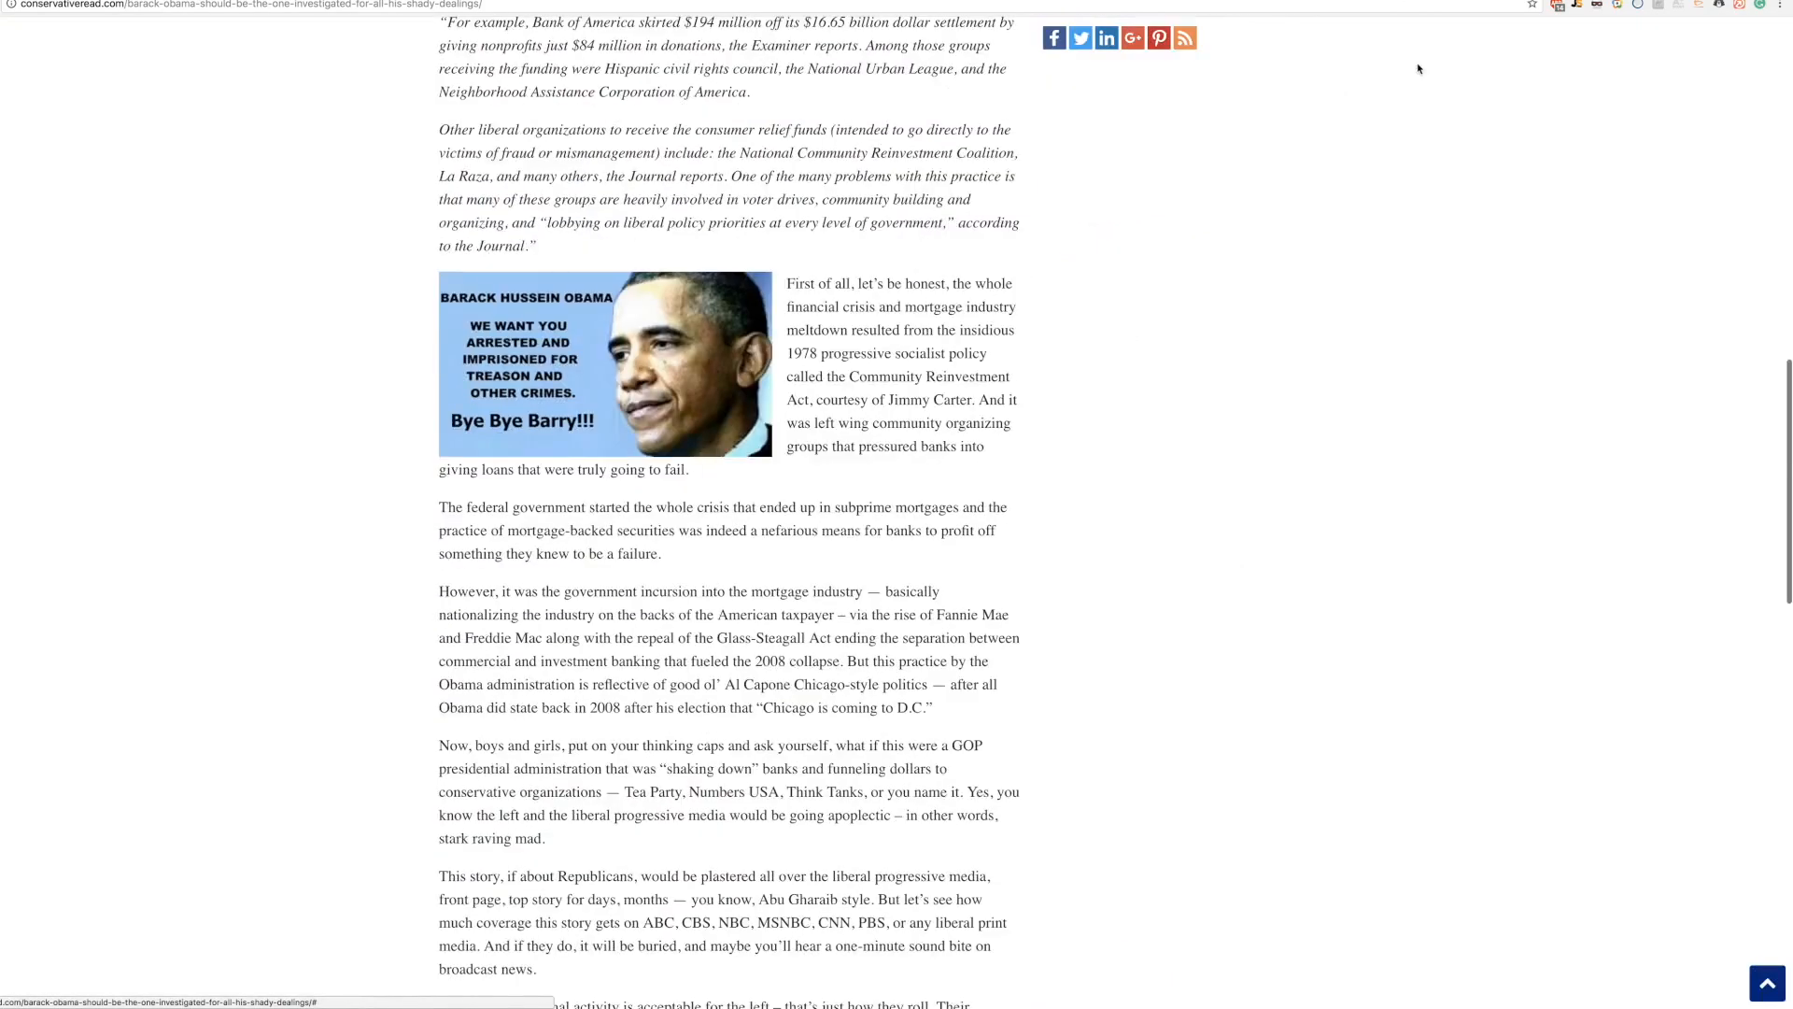
Step: Disable Adblock Plus on Conservative Read so its ads load
{"action": "left_click", "coordinate": [1555, 7]}
{"action": "left_click", "coordinate": [1468, 91]}
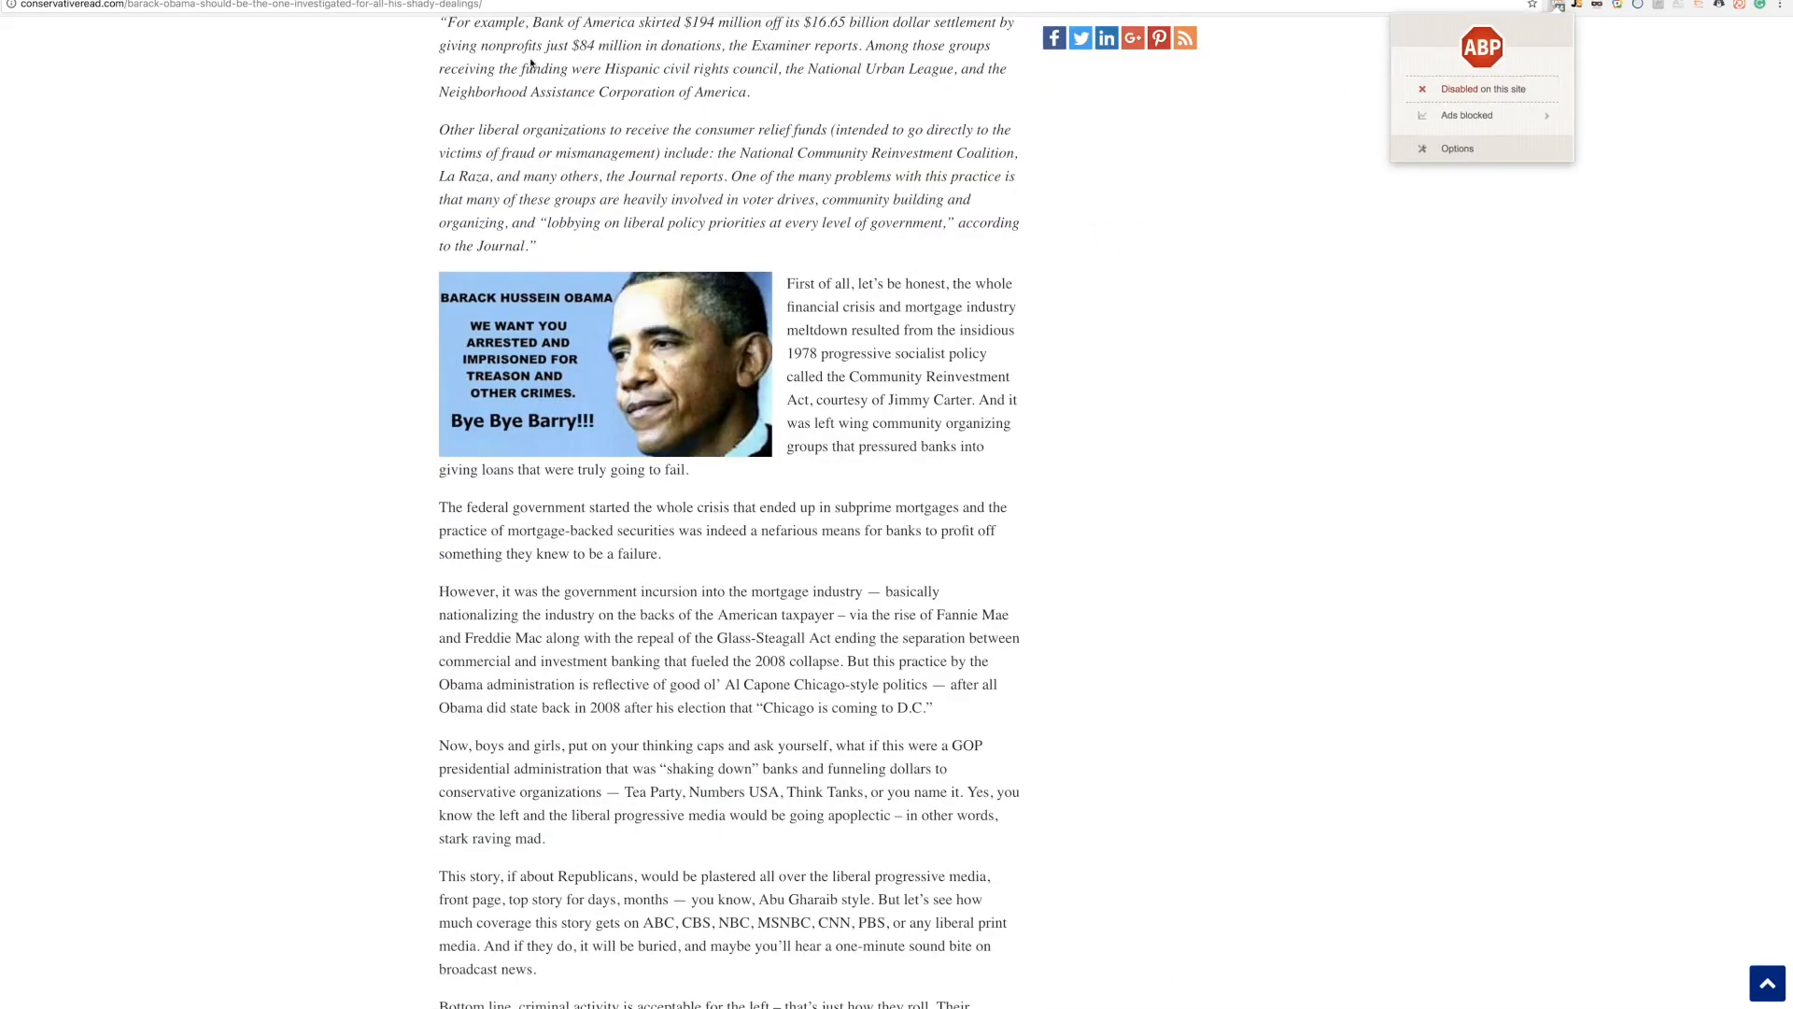
{"action": "left_click", "coordinate": [3, 6]}
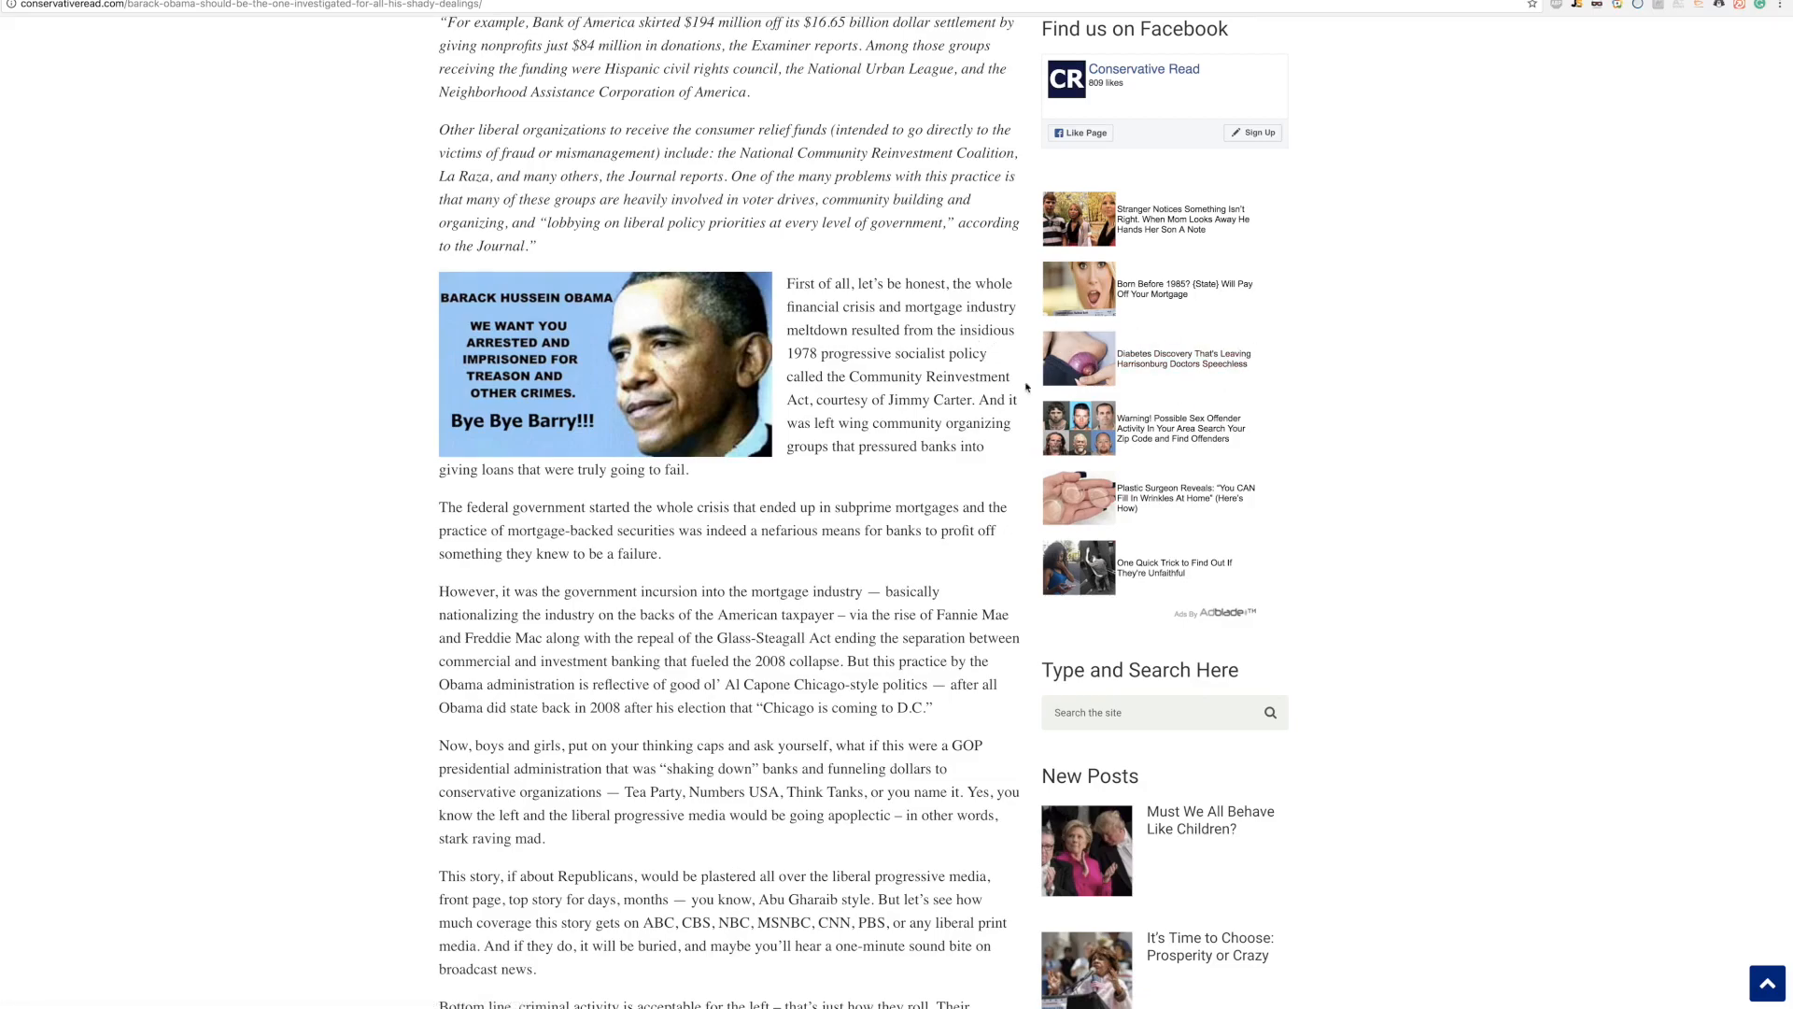
Step: Scroll through the reloaded article's Around The Web ad grids and in-text Revcontent ads
{"action": "scroll", "coordinate": [985, 369], "scroll_direction": "down", "scroll_amount": 20}
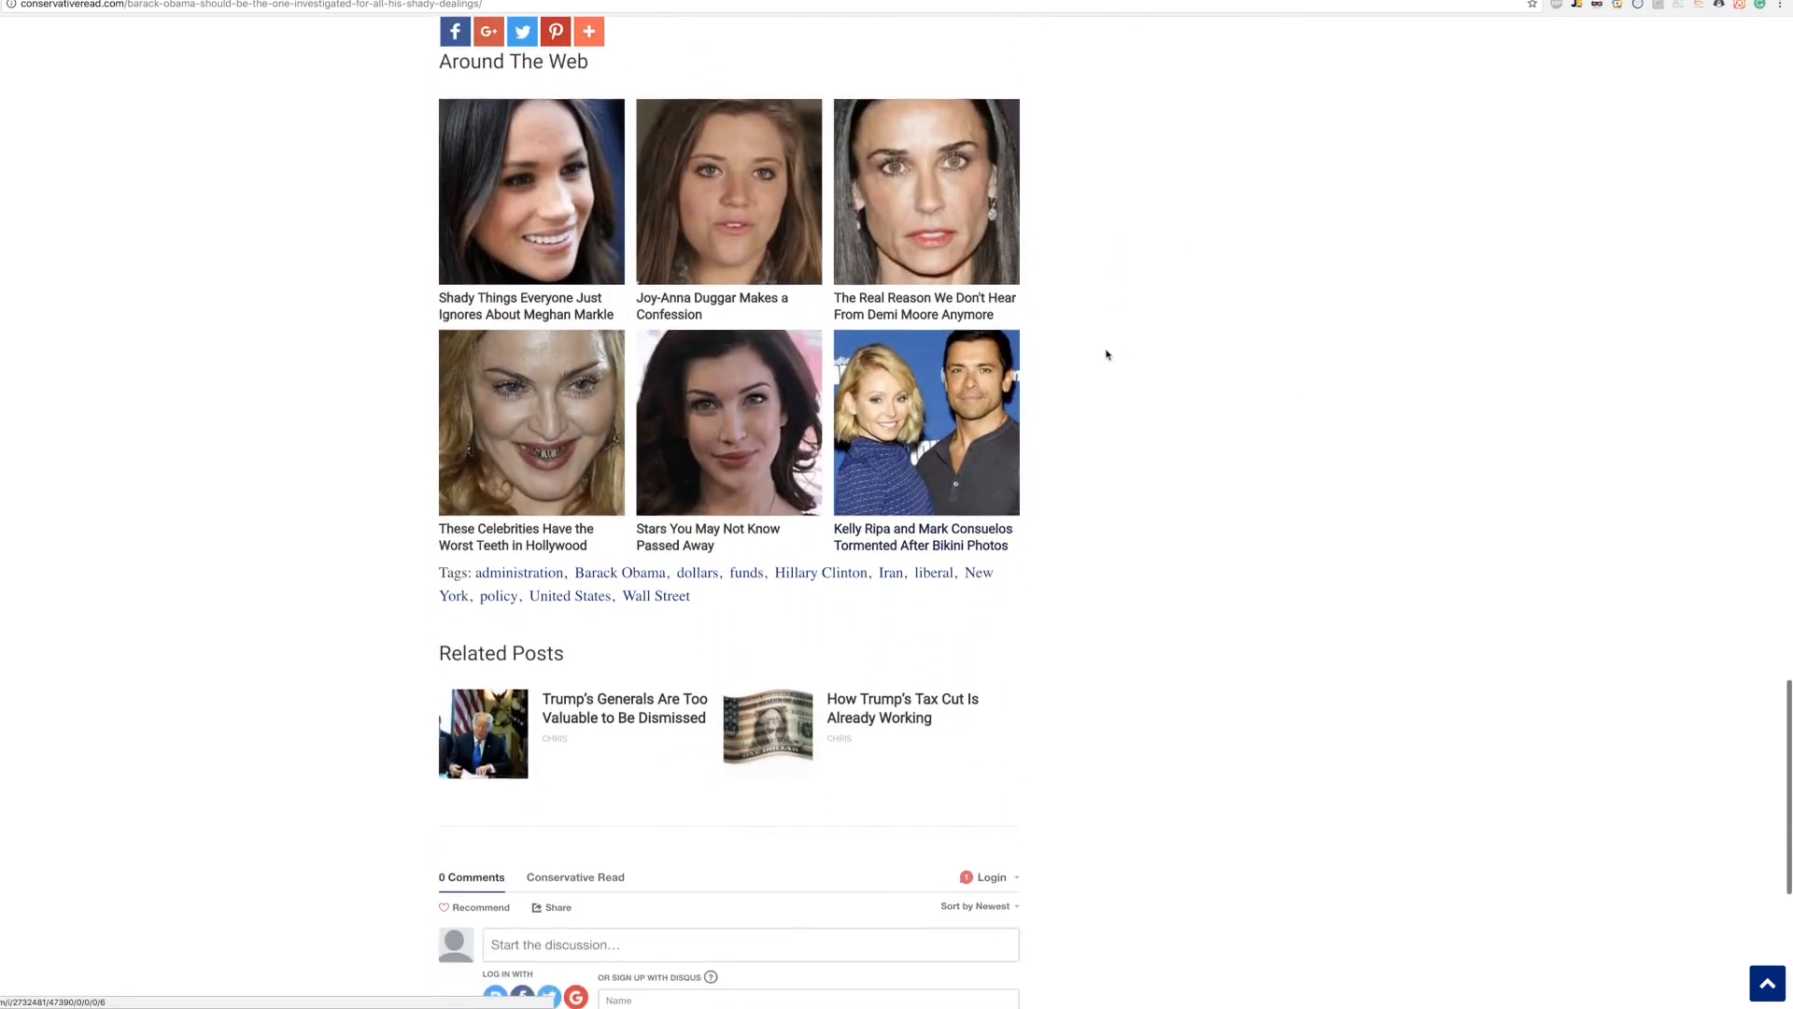
{"action": "scroll", "coordinate": [1106, 353], "scroll_direction": "up", "scroll_amount": 3}
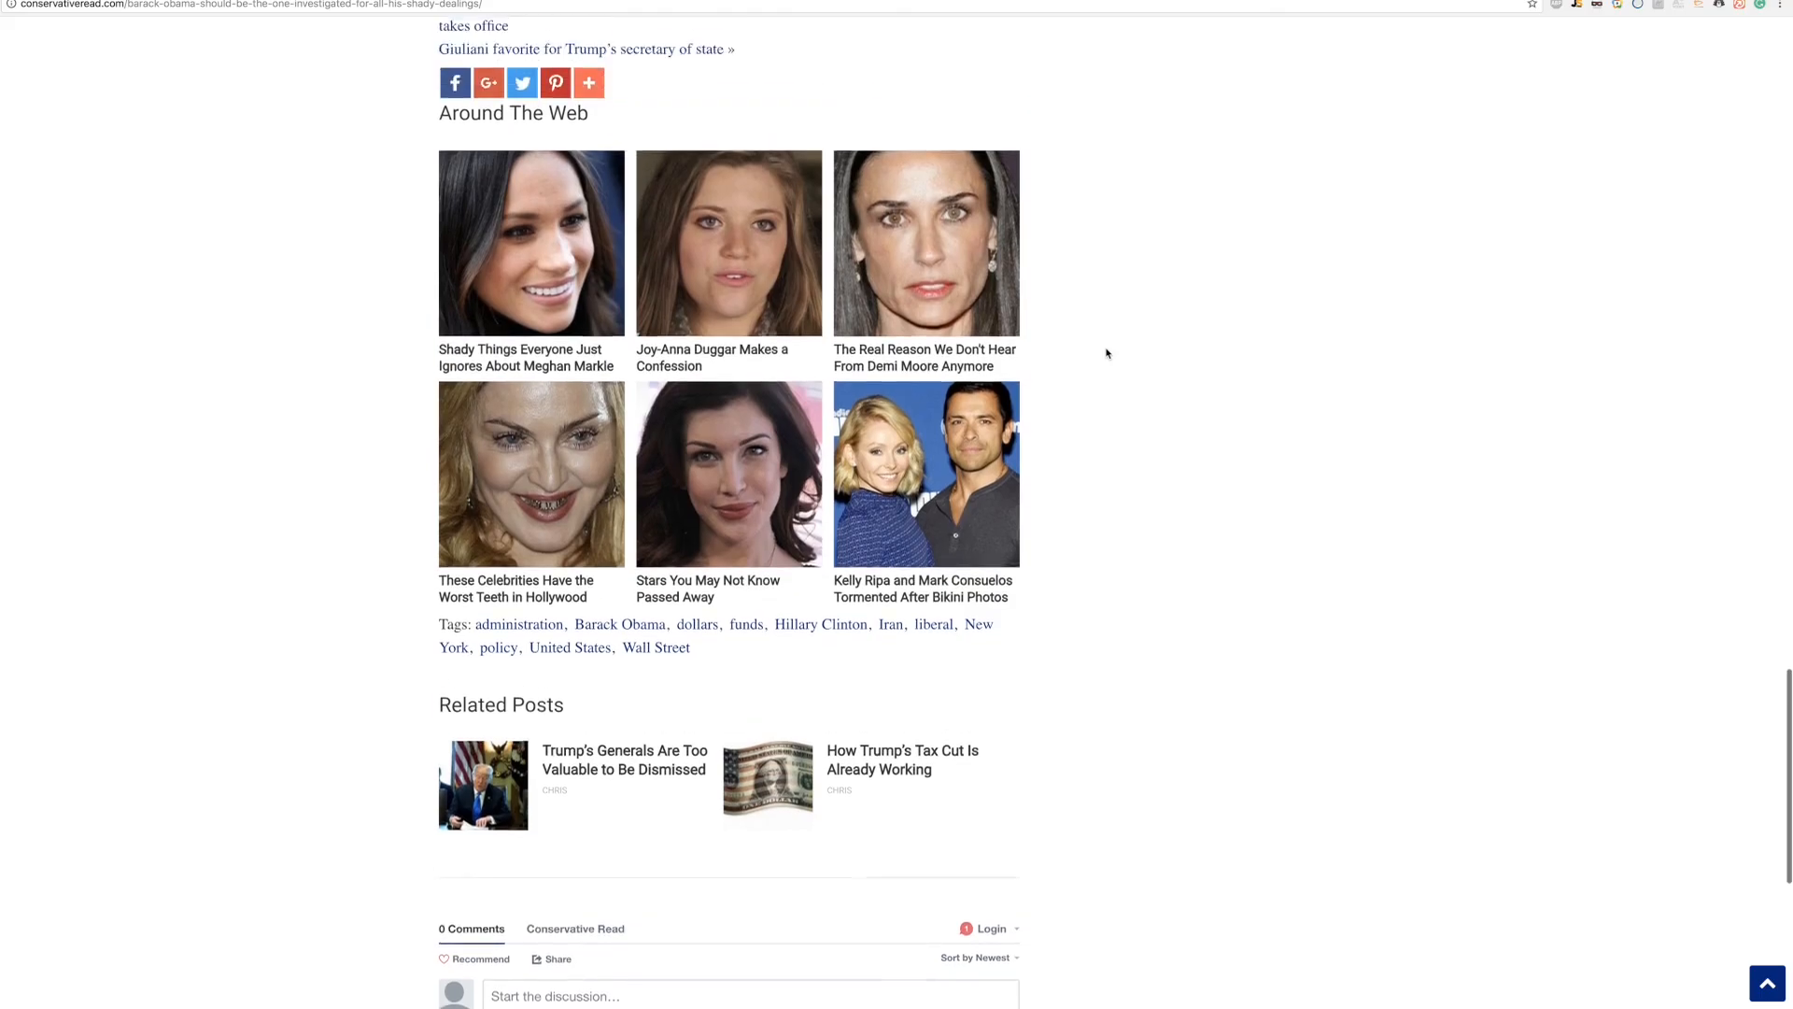
{"action": "scroll", "coordinate": [1106, 353], "scroll_direction": "down", "scroll_amount": 10}
{"action": "scroll", "coordinate": [1106, 353], "scroll_direction": "up", "scroll_amount": 10}
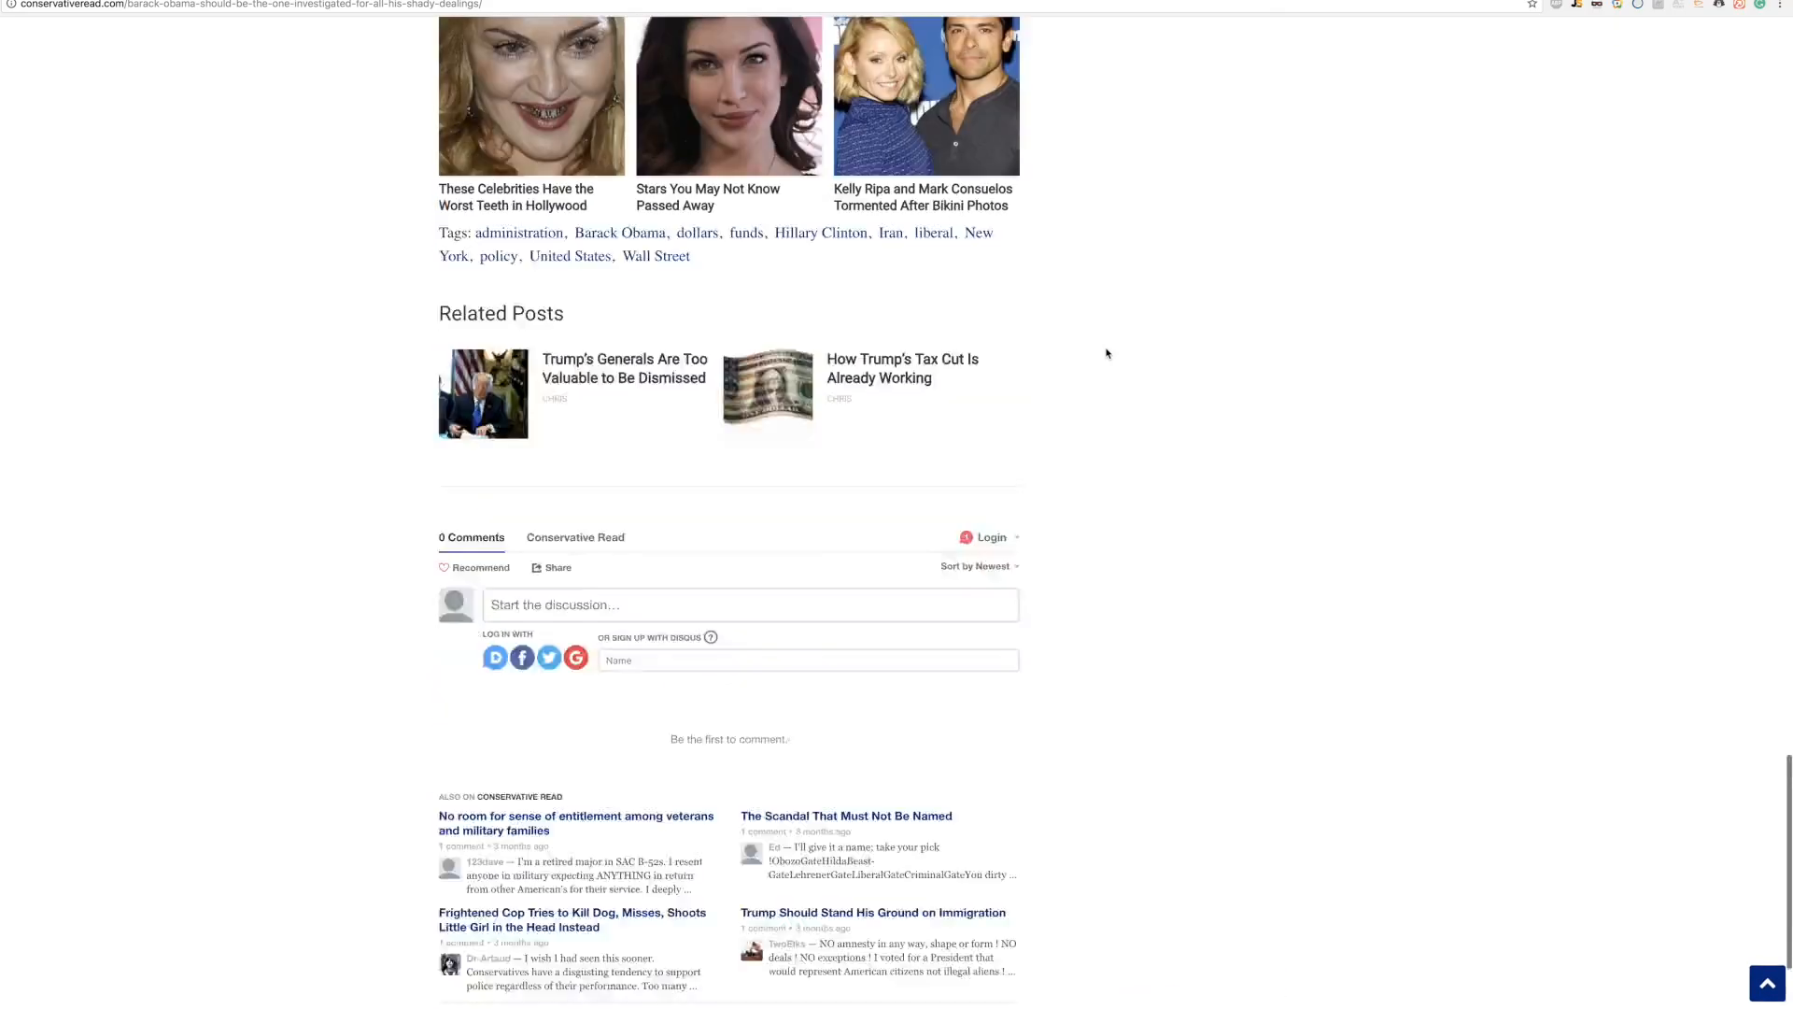
{"action": "scroll", "coordinate": [1106, 353], "scroll_direction": "down", "scroll_amount": 10}
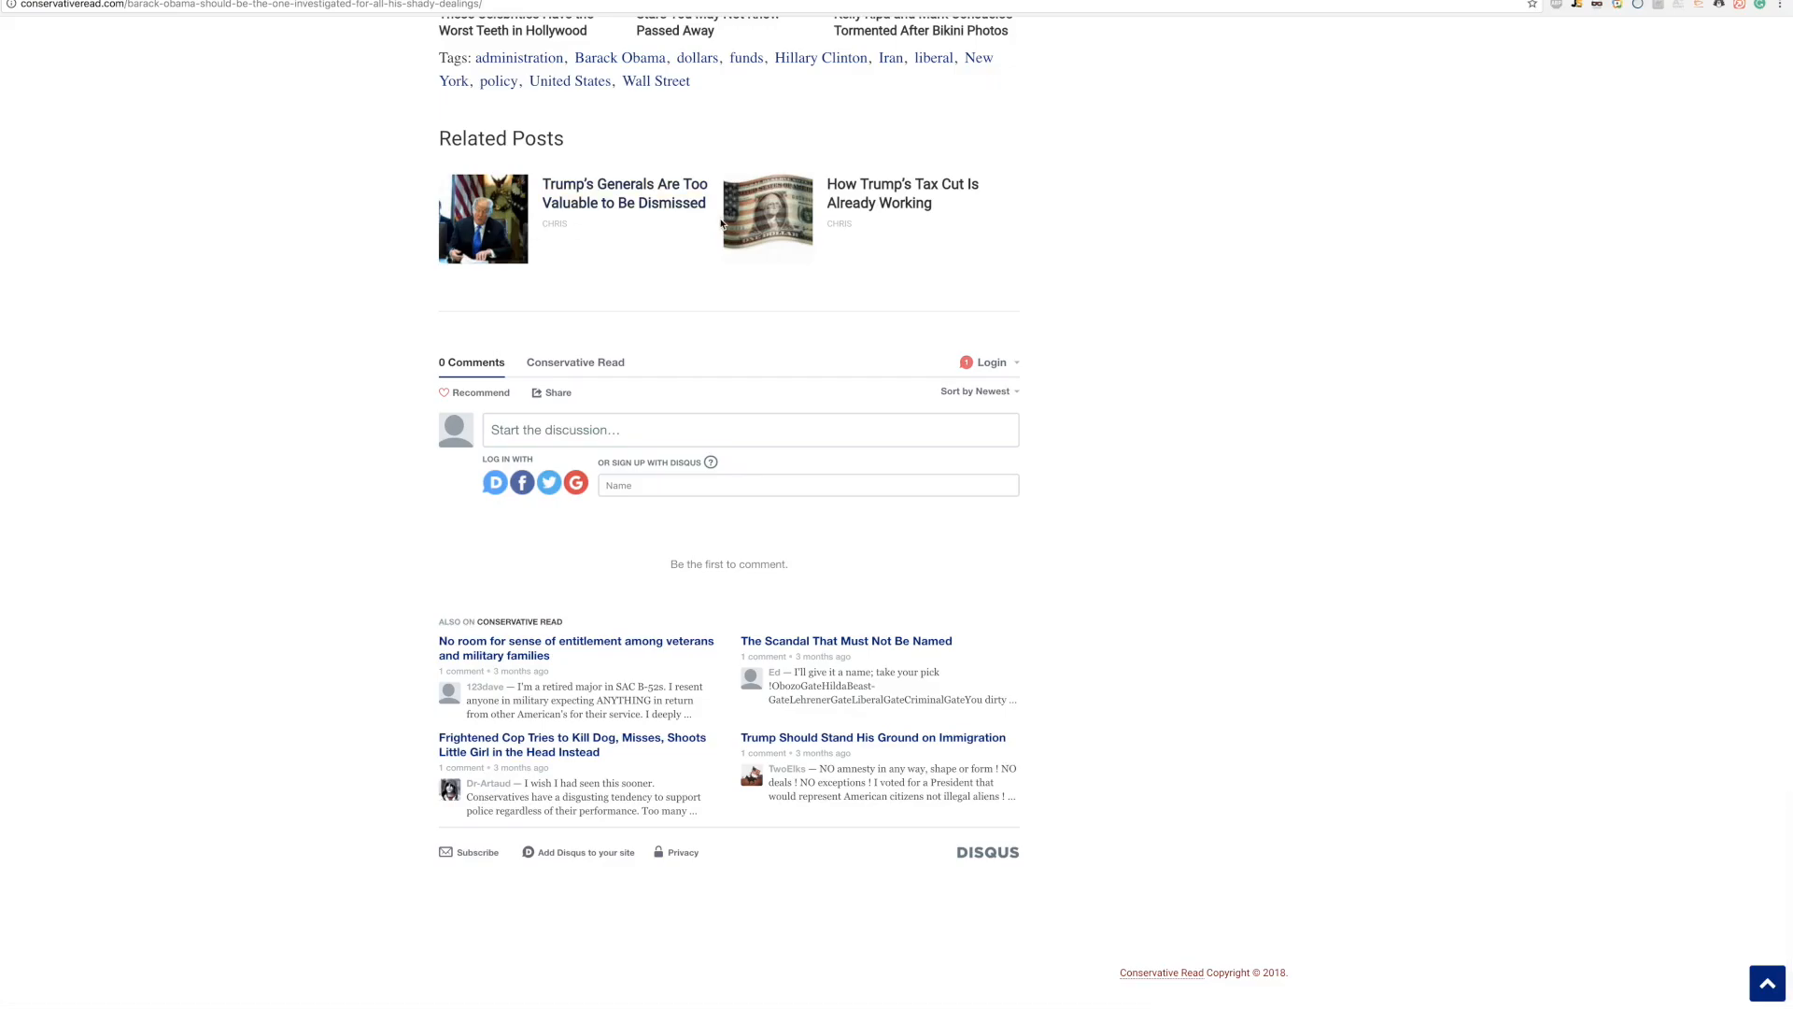
{"action": "scroll", "coordinate": [1101, 264], "scroll_direction": "up", "scroll_amount": 15}
{"action": "scroll", "coordinate": [1102, 266], "scroll_direction": "up", "scroll_amount": 6}
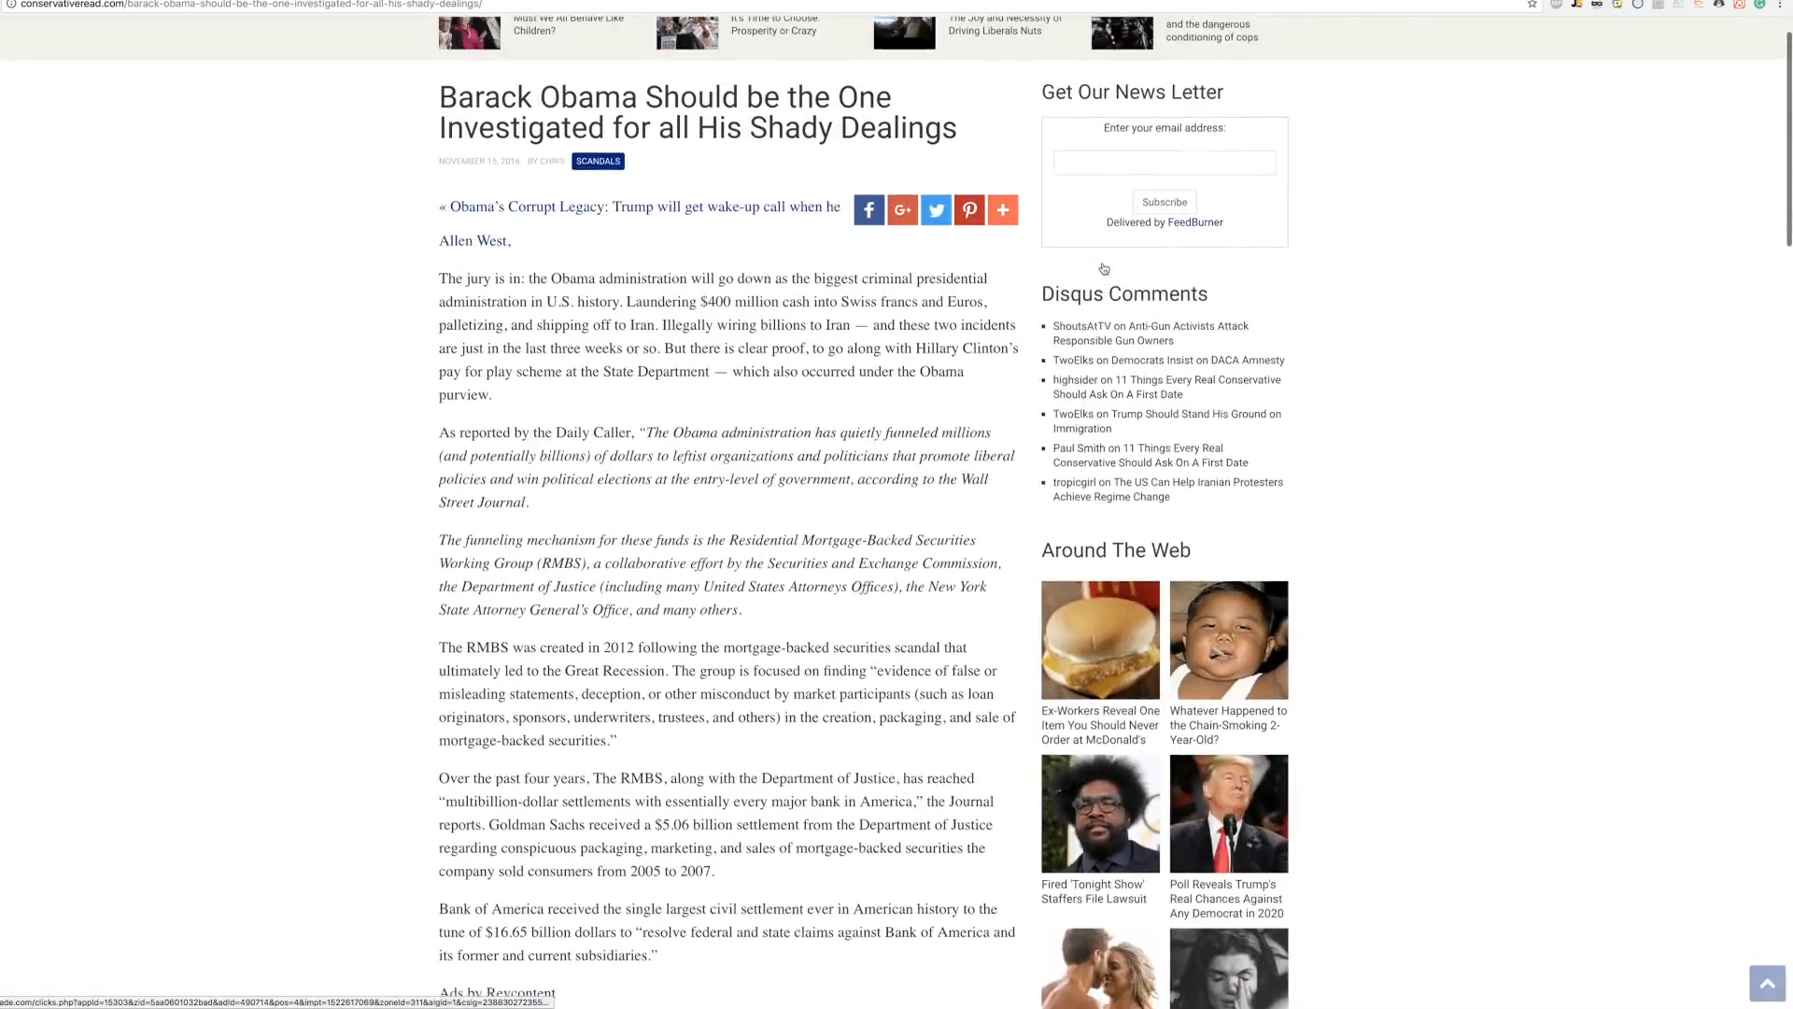
{"action": "scroll", "coordinate": [1104, 268], "scroll_direction": "down", "scroll_amount": 6}
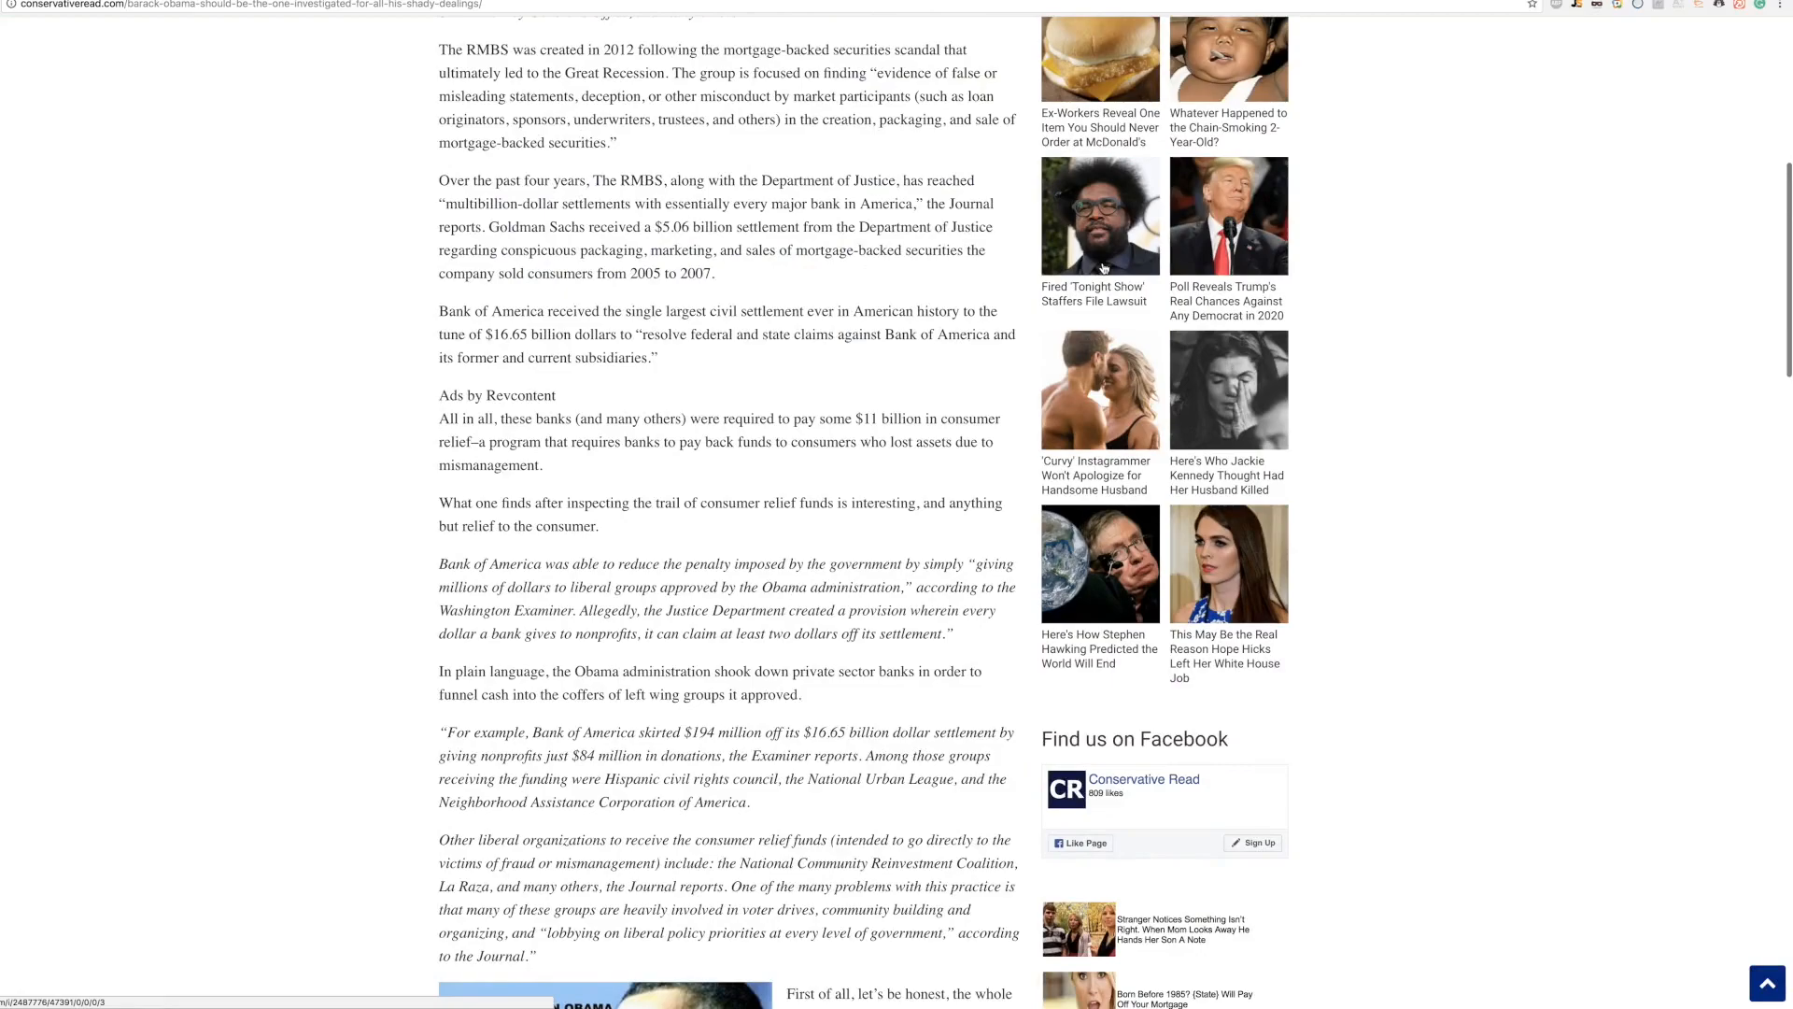
{"action": "scroll", "coordinate": [1027, 259], "scroll_direction": "up", "scroll_amount": 2}
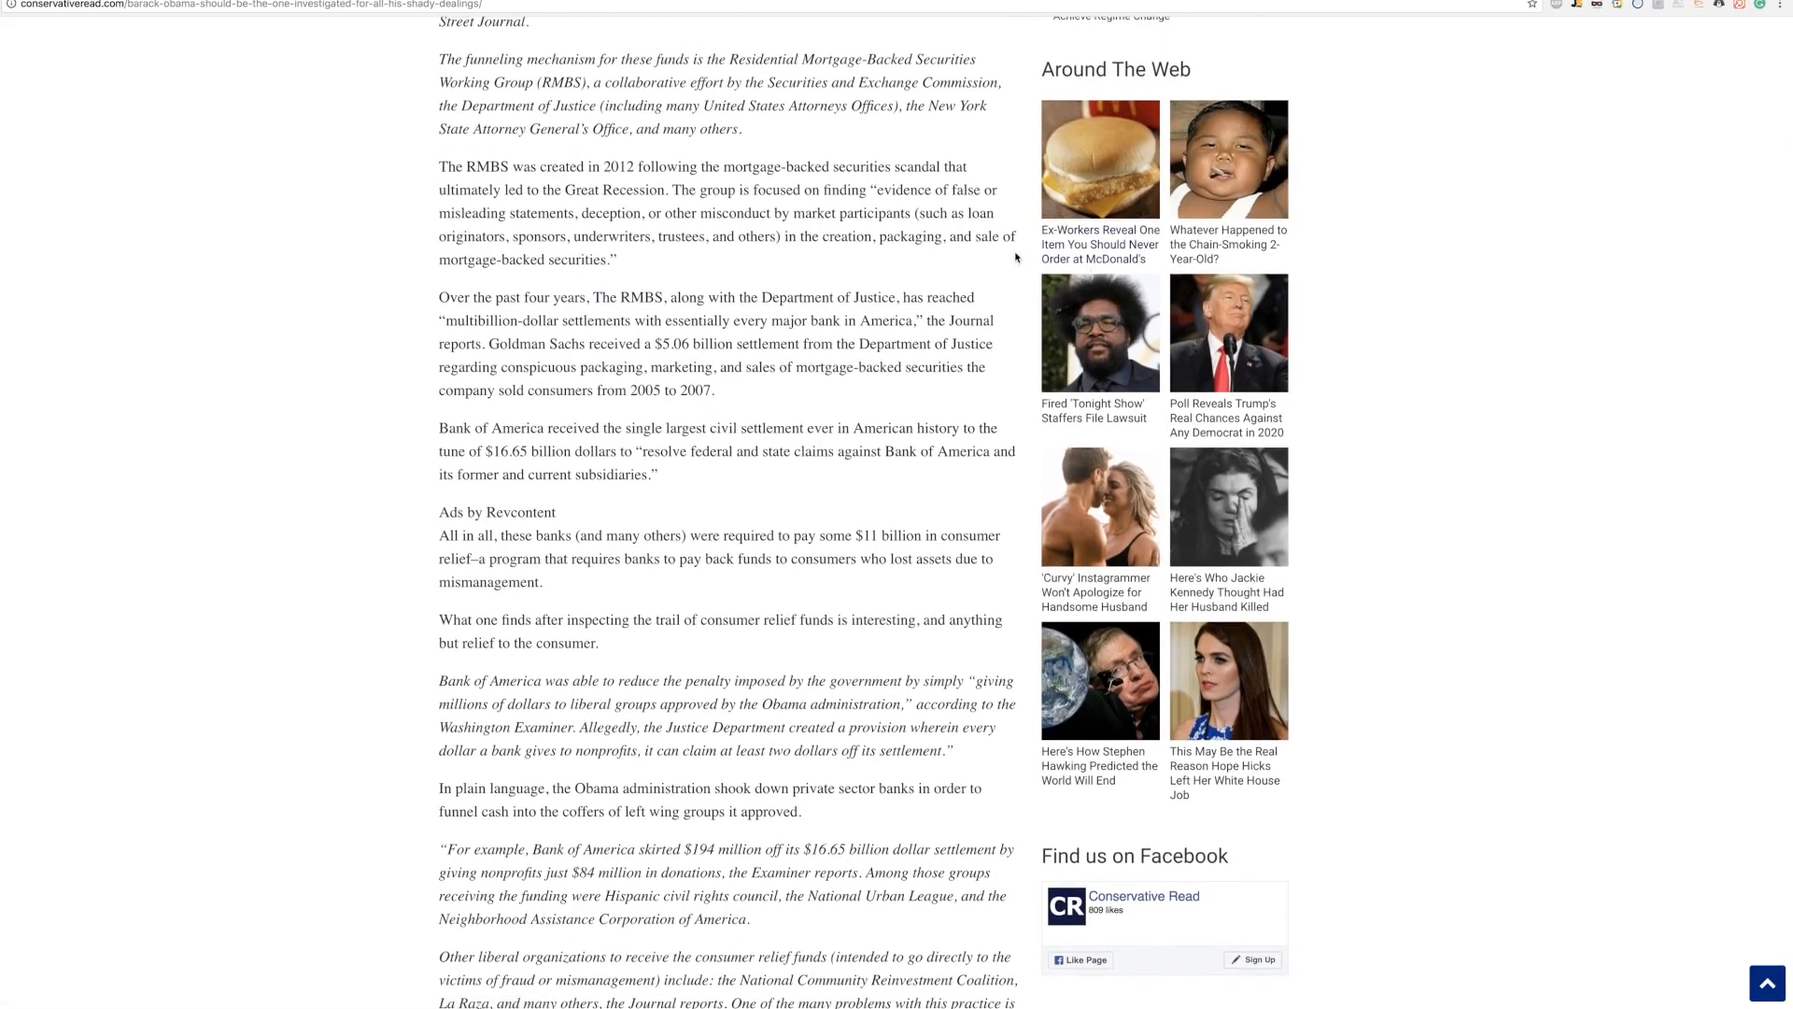
{"action": "scroll", "coordinate": [1015, 258], "scroll_direction": "up", "scroll_amount": 6}
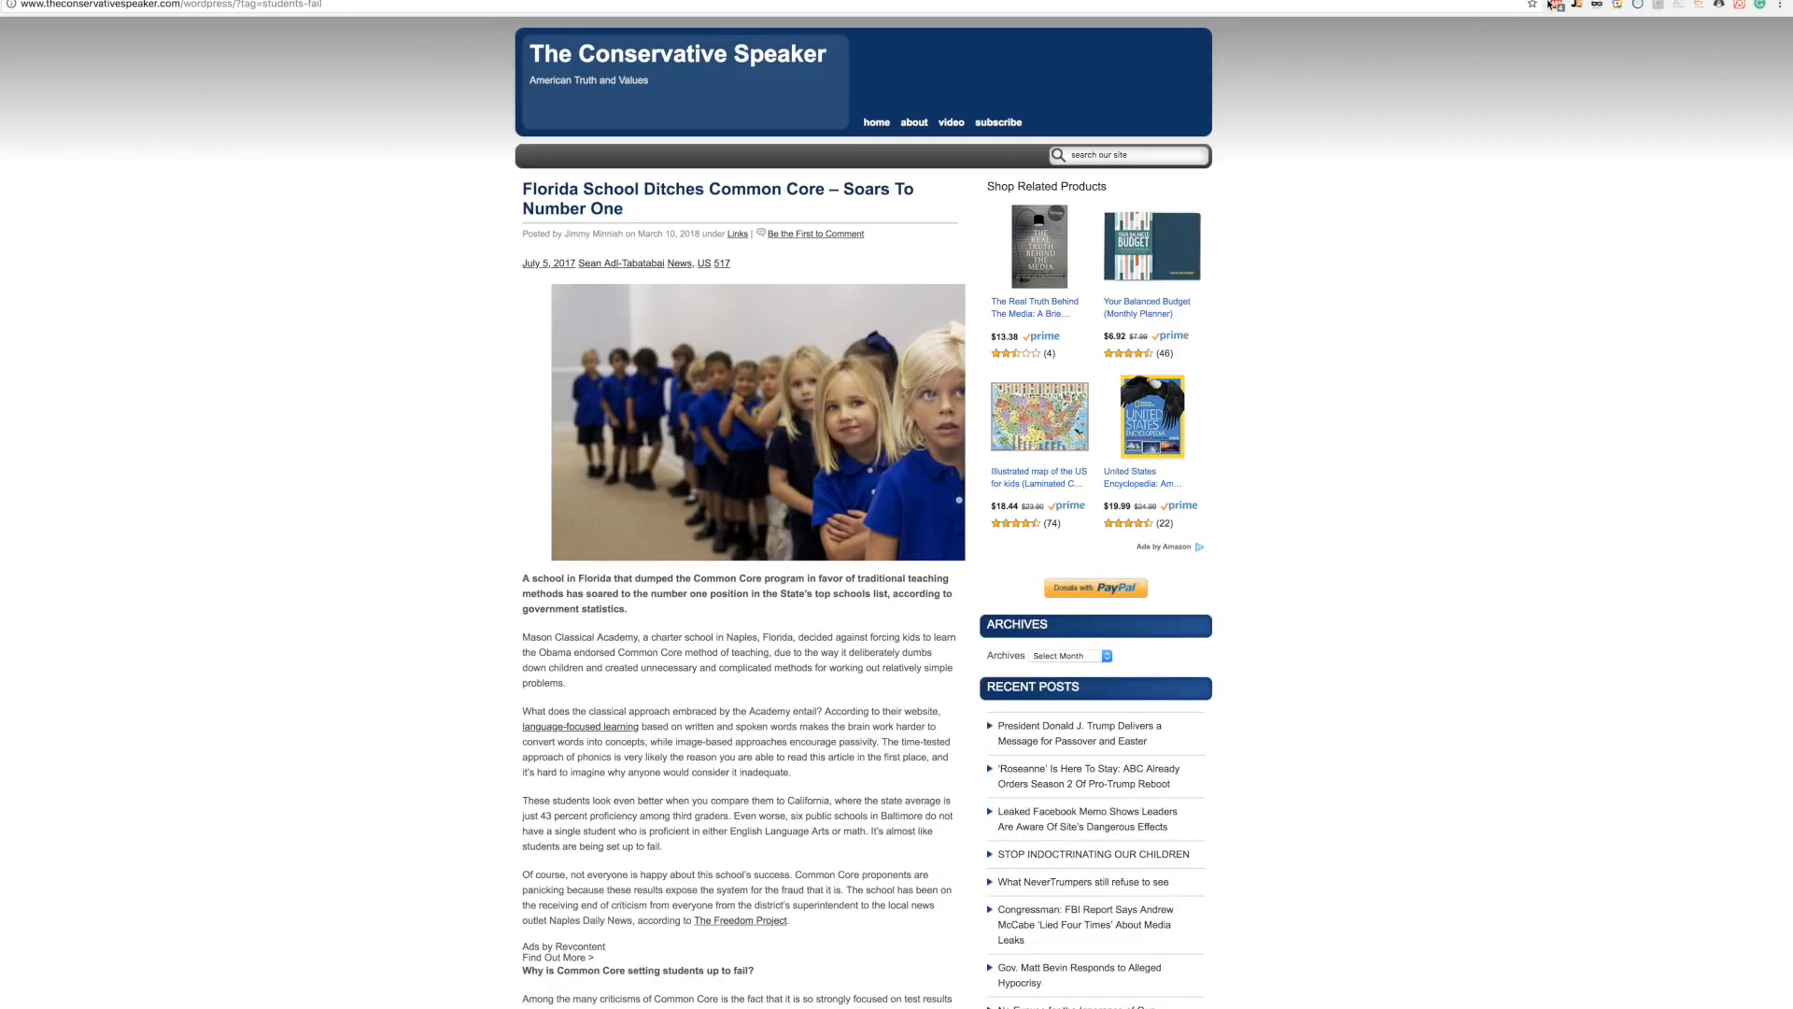
Step: Check whether ads are blocked on theconservativespeaker.com, then reload the page
{"action": "left_click", "coordinate": [1552, 7]}
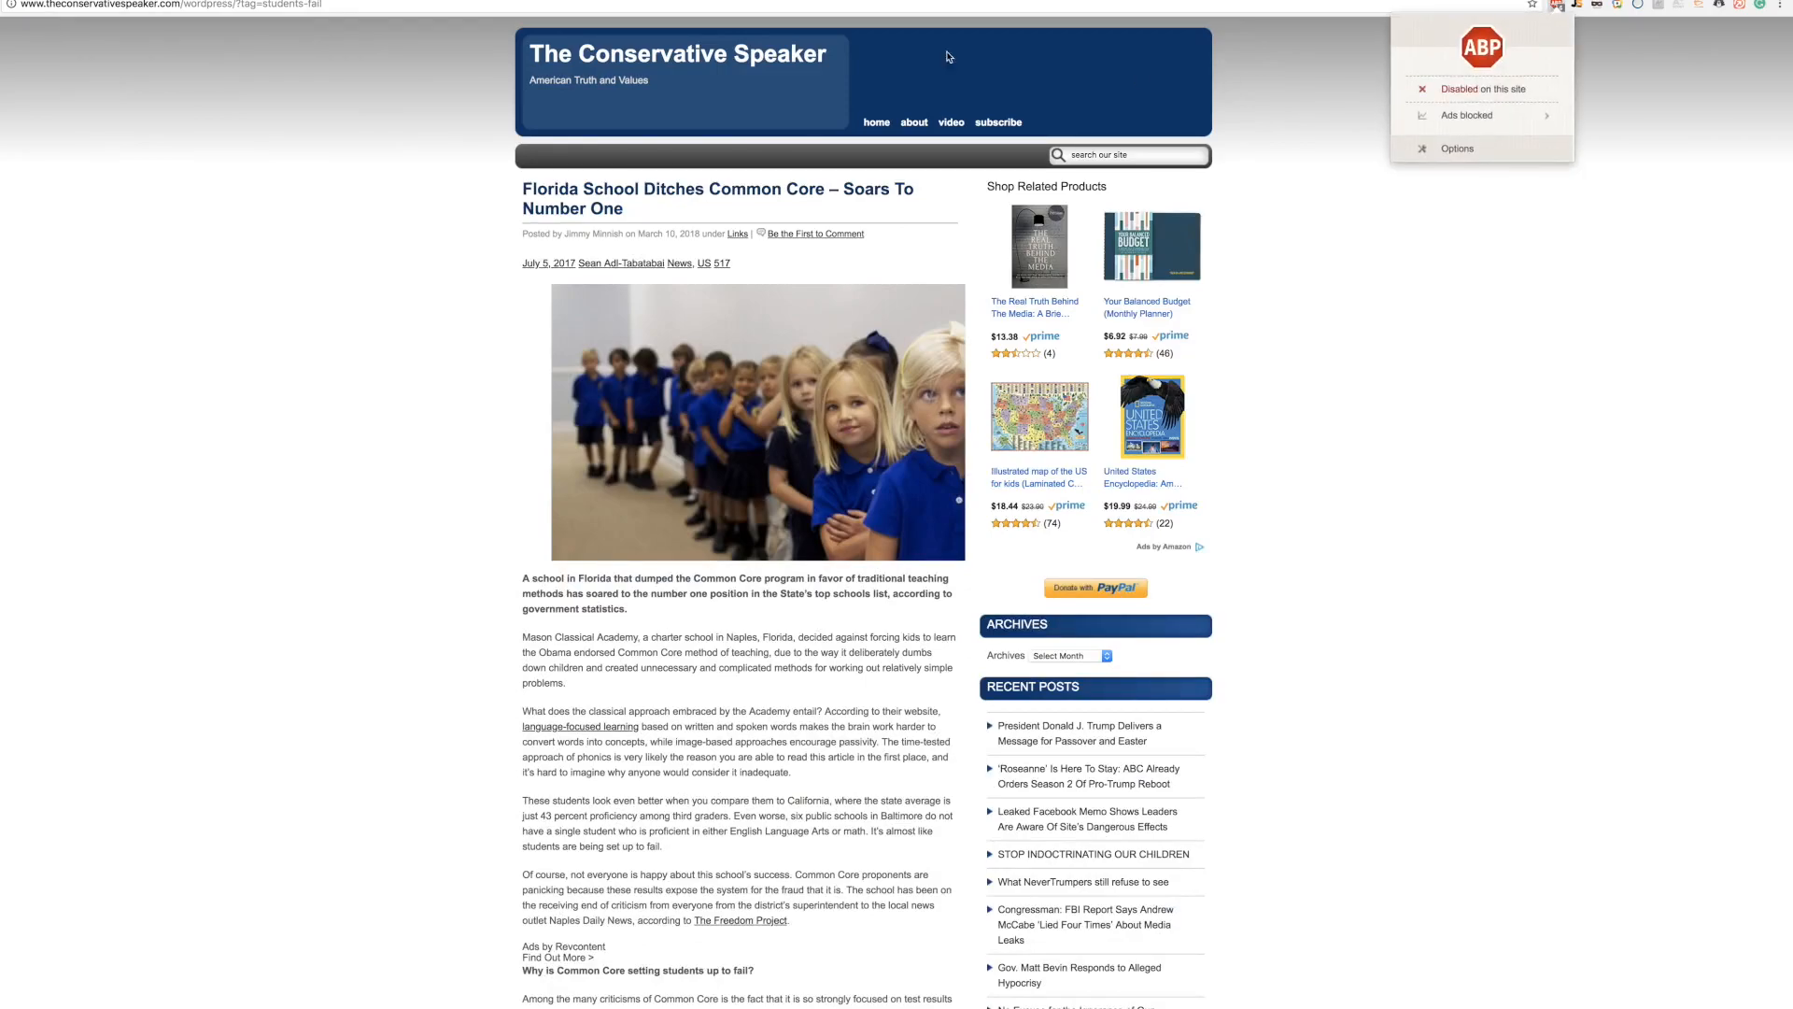
{"action": "key", "text": "super+r"}
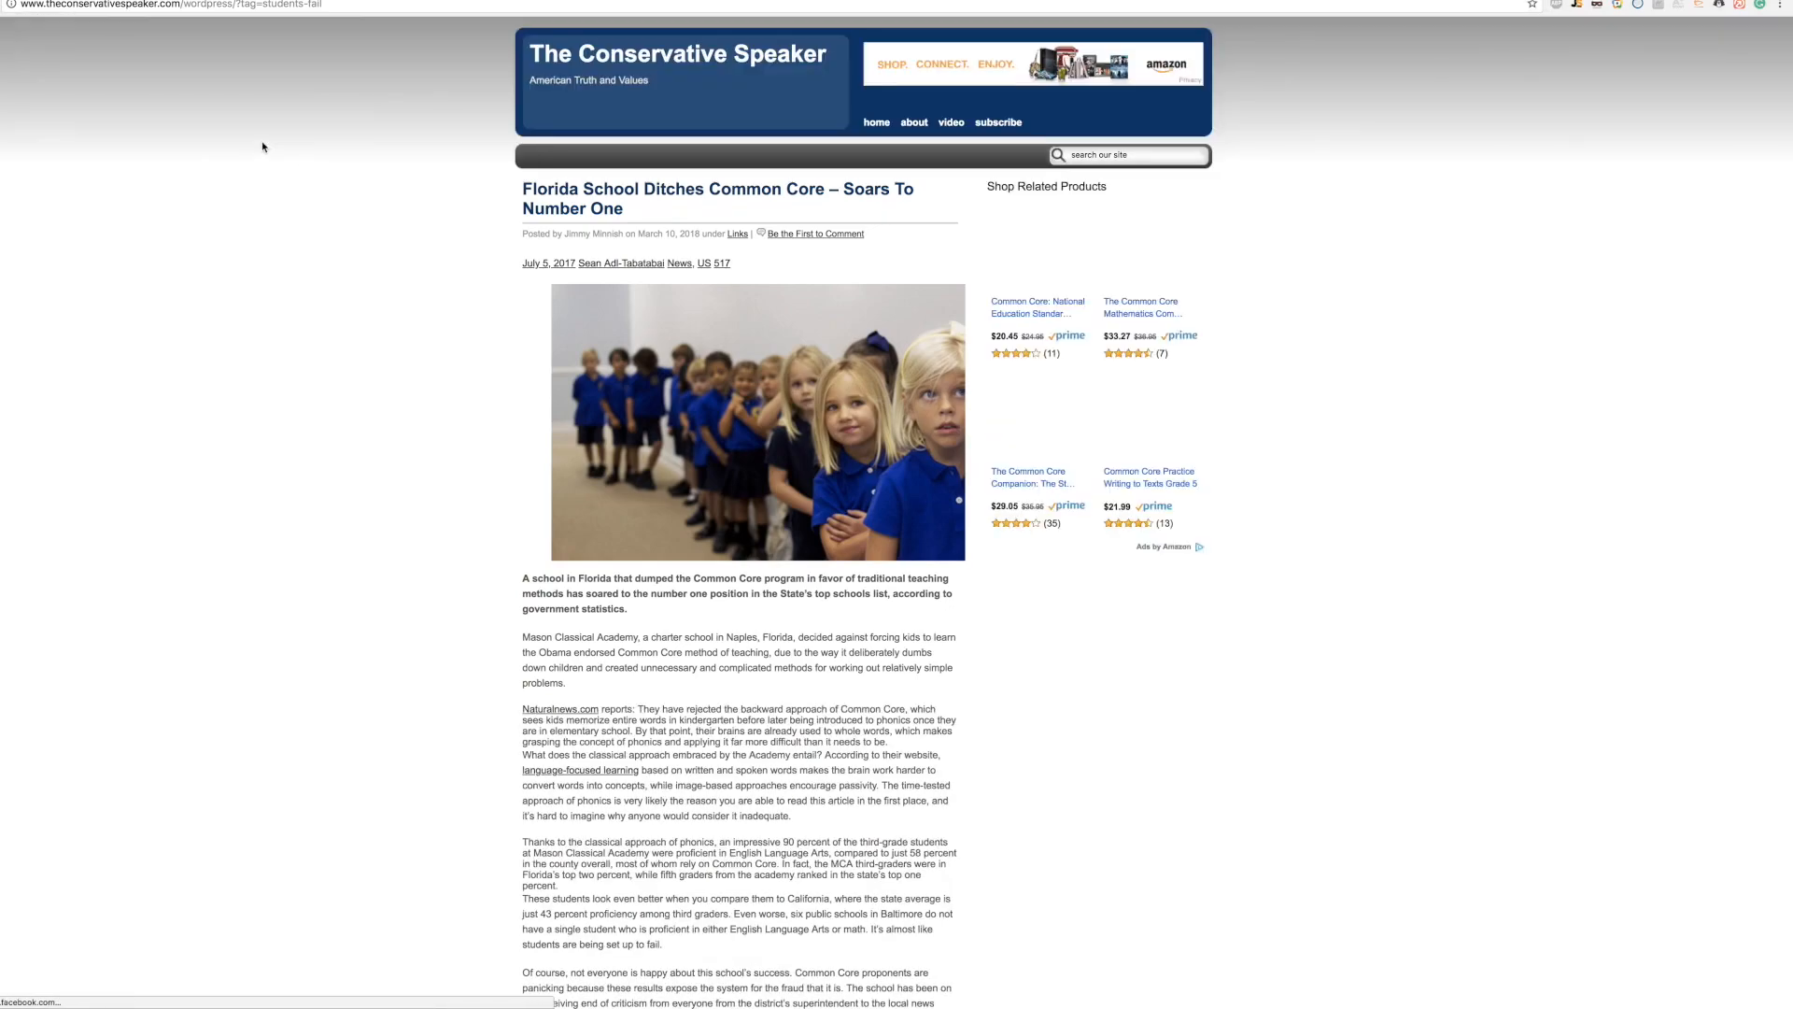
{"action": "scroll", "coordinate": [376, 184], "scroll_direction": "down", "scroll_amount": 9}
{"action": "scroll", "coordinate": [376, 184], "scroll_direction": "up", "scroll_amount": 1}
{"action": "scroll", "coordinate": [374, 184], "scroll_direction": "down", "scroll_amount": 1}
{"action": "scroll", "coordinate": [373, 184], "scroll_direction": "up", "scroll_amount": 8}
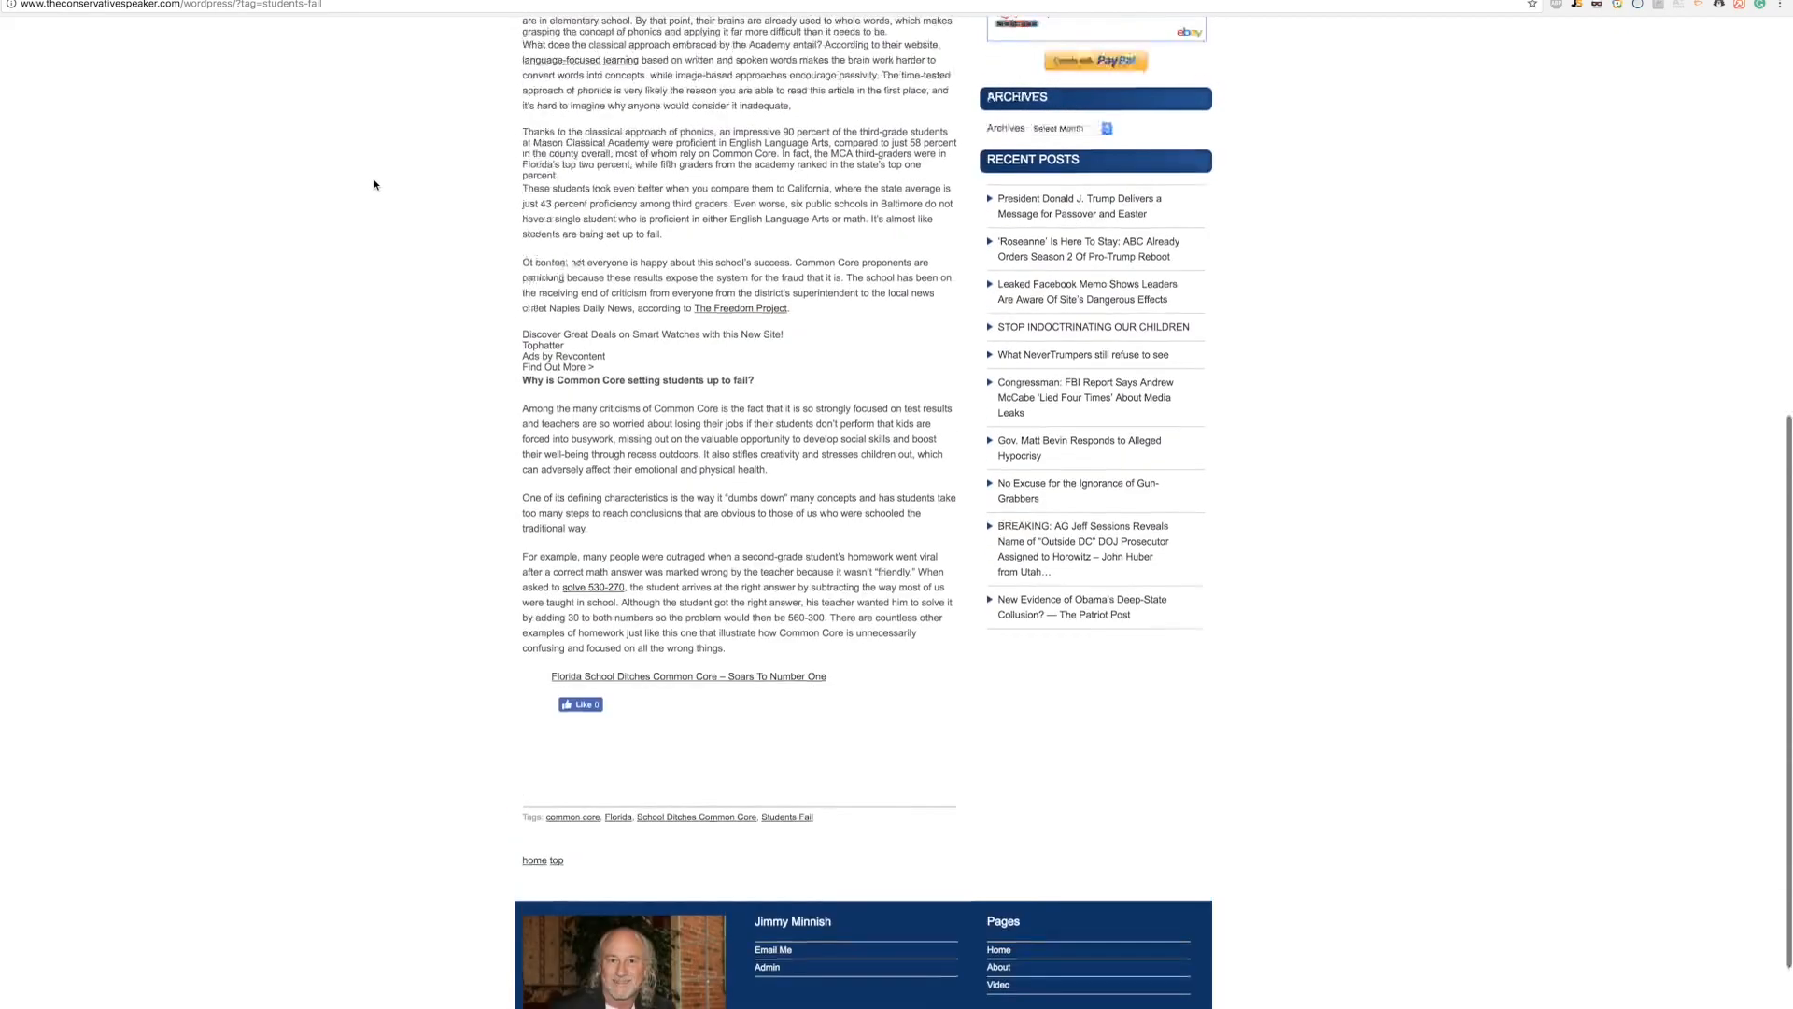
{"action": "scroll", "coordinate": [373, 184], "scroll_direction": "up", "scroll_amount": 1}
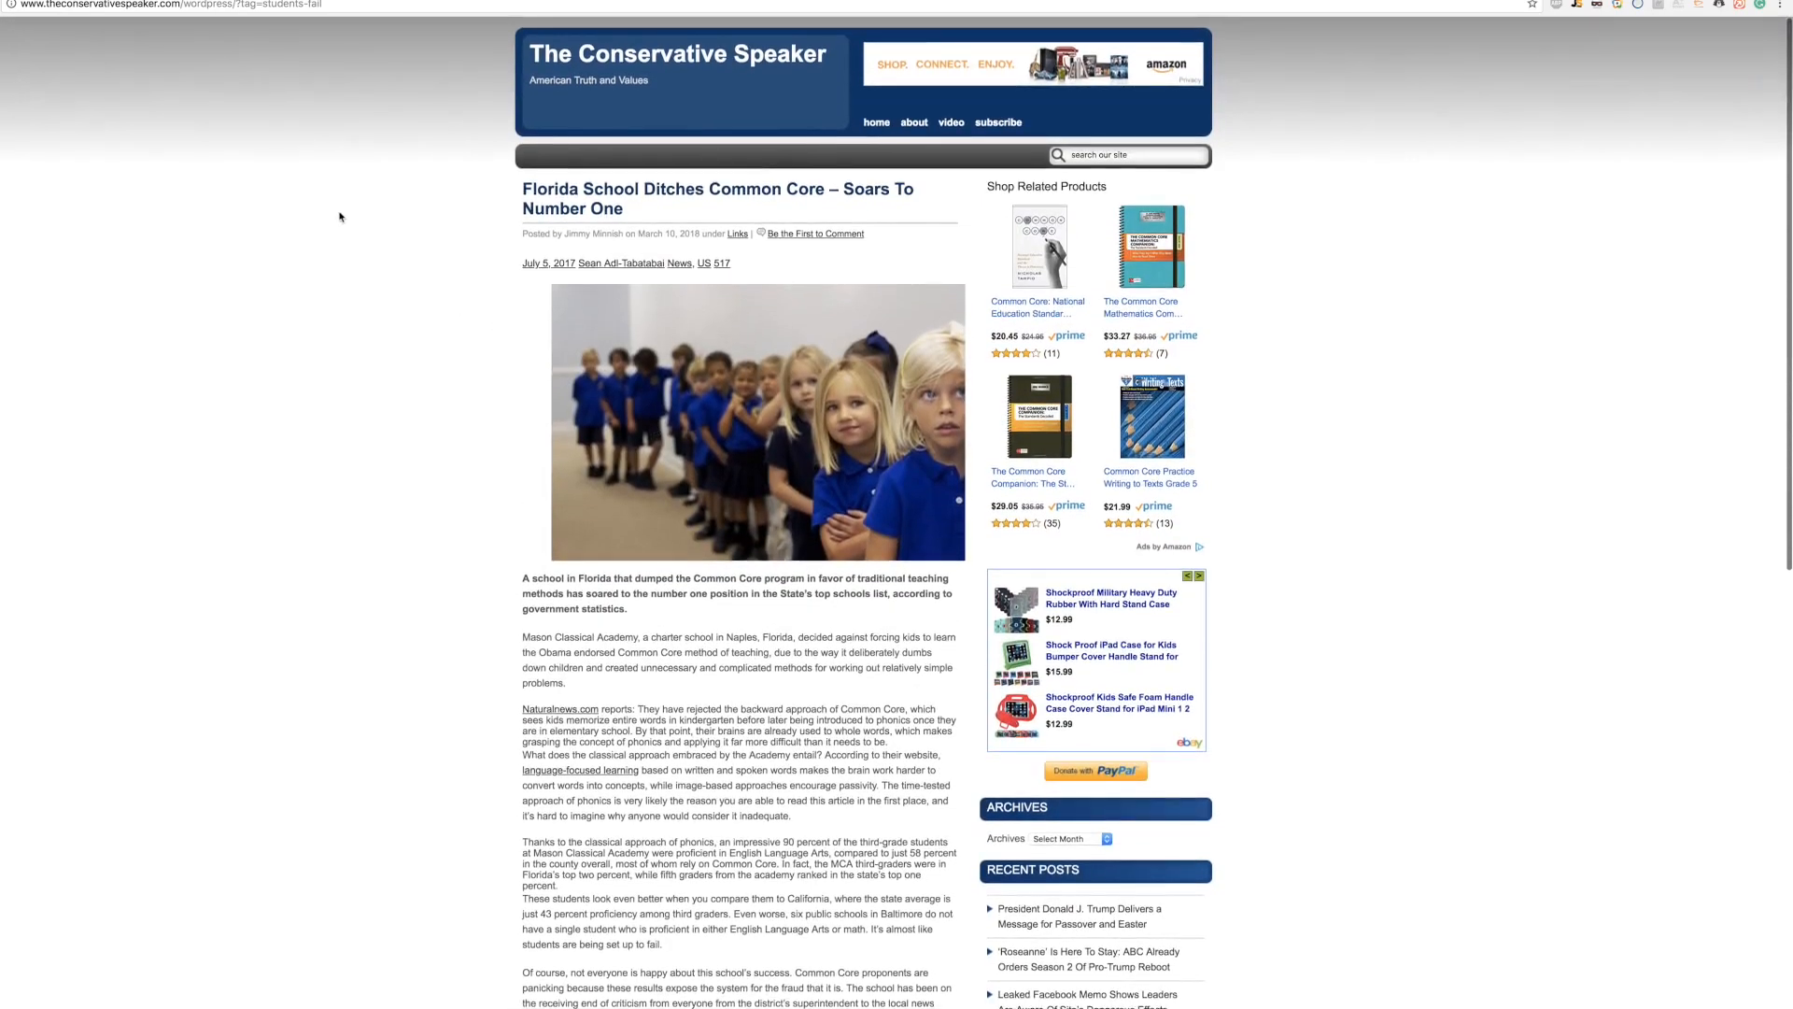
Step: Open the Florida School Ditches Common Core article and scroll down to its embedded Your News Wire card
{"action": "left_click", "coordinate": [624, 191]}
{"action": "scroll", "coordinate": [462, 238], "scroll_direction": "down", "scroll_amount": 10}
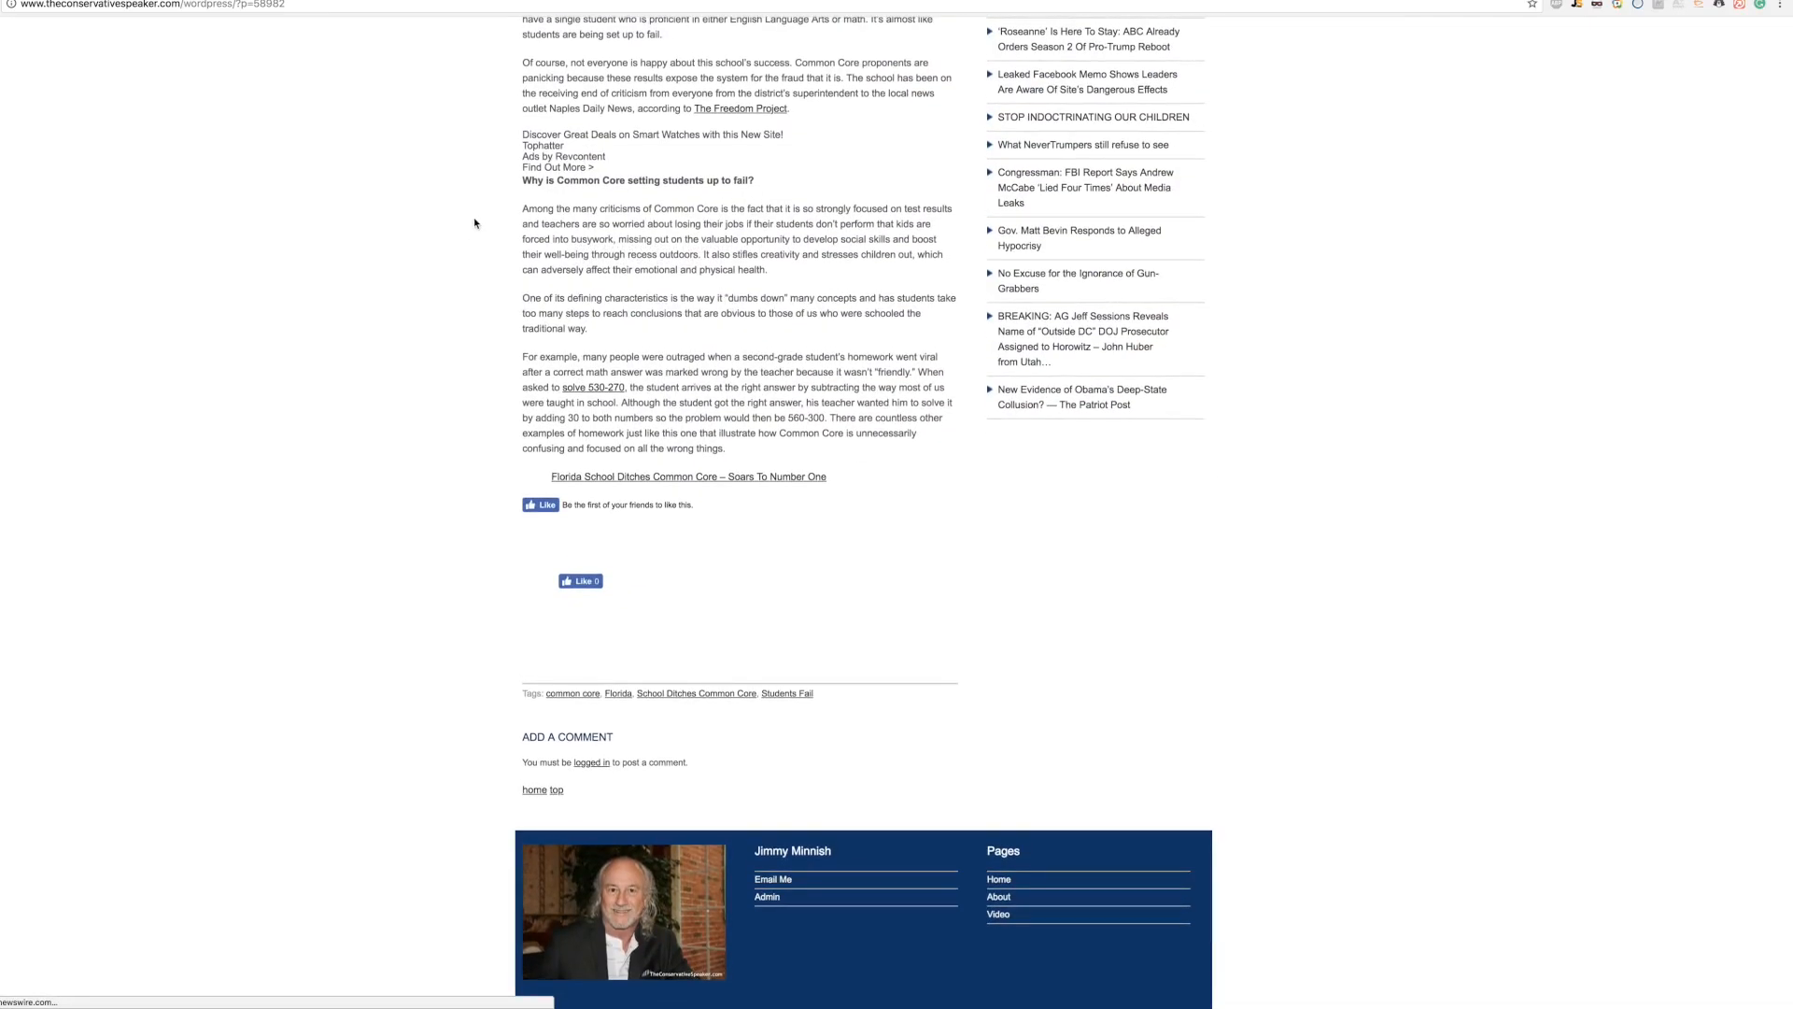
{"action": "scroll", "coordinate": [1369, 172], "scroll_direction": "down", "scroll_amount": 5}
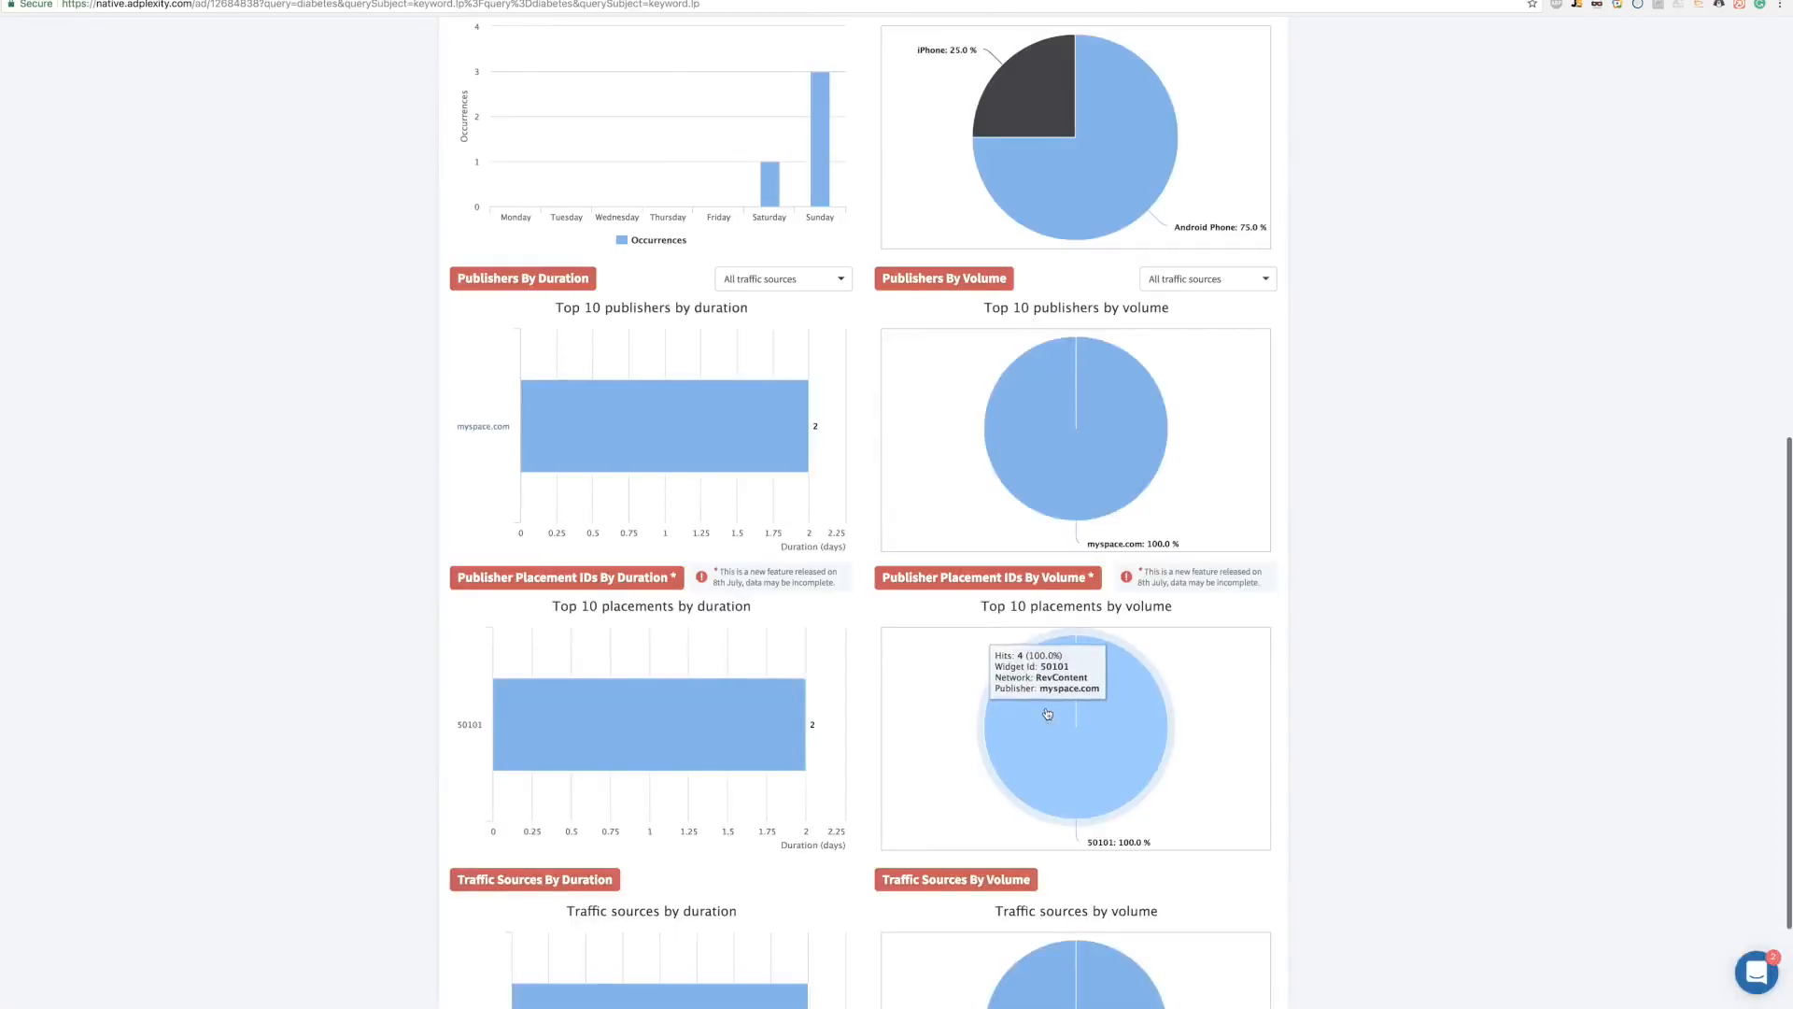
{"action": "scroll", "coordinate": [1039, 707], "scroll_direction": "up", "scroll_amount": 2}
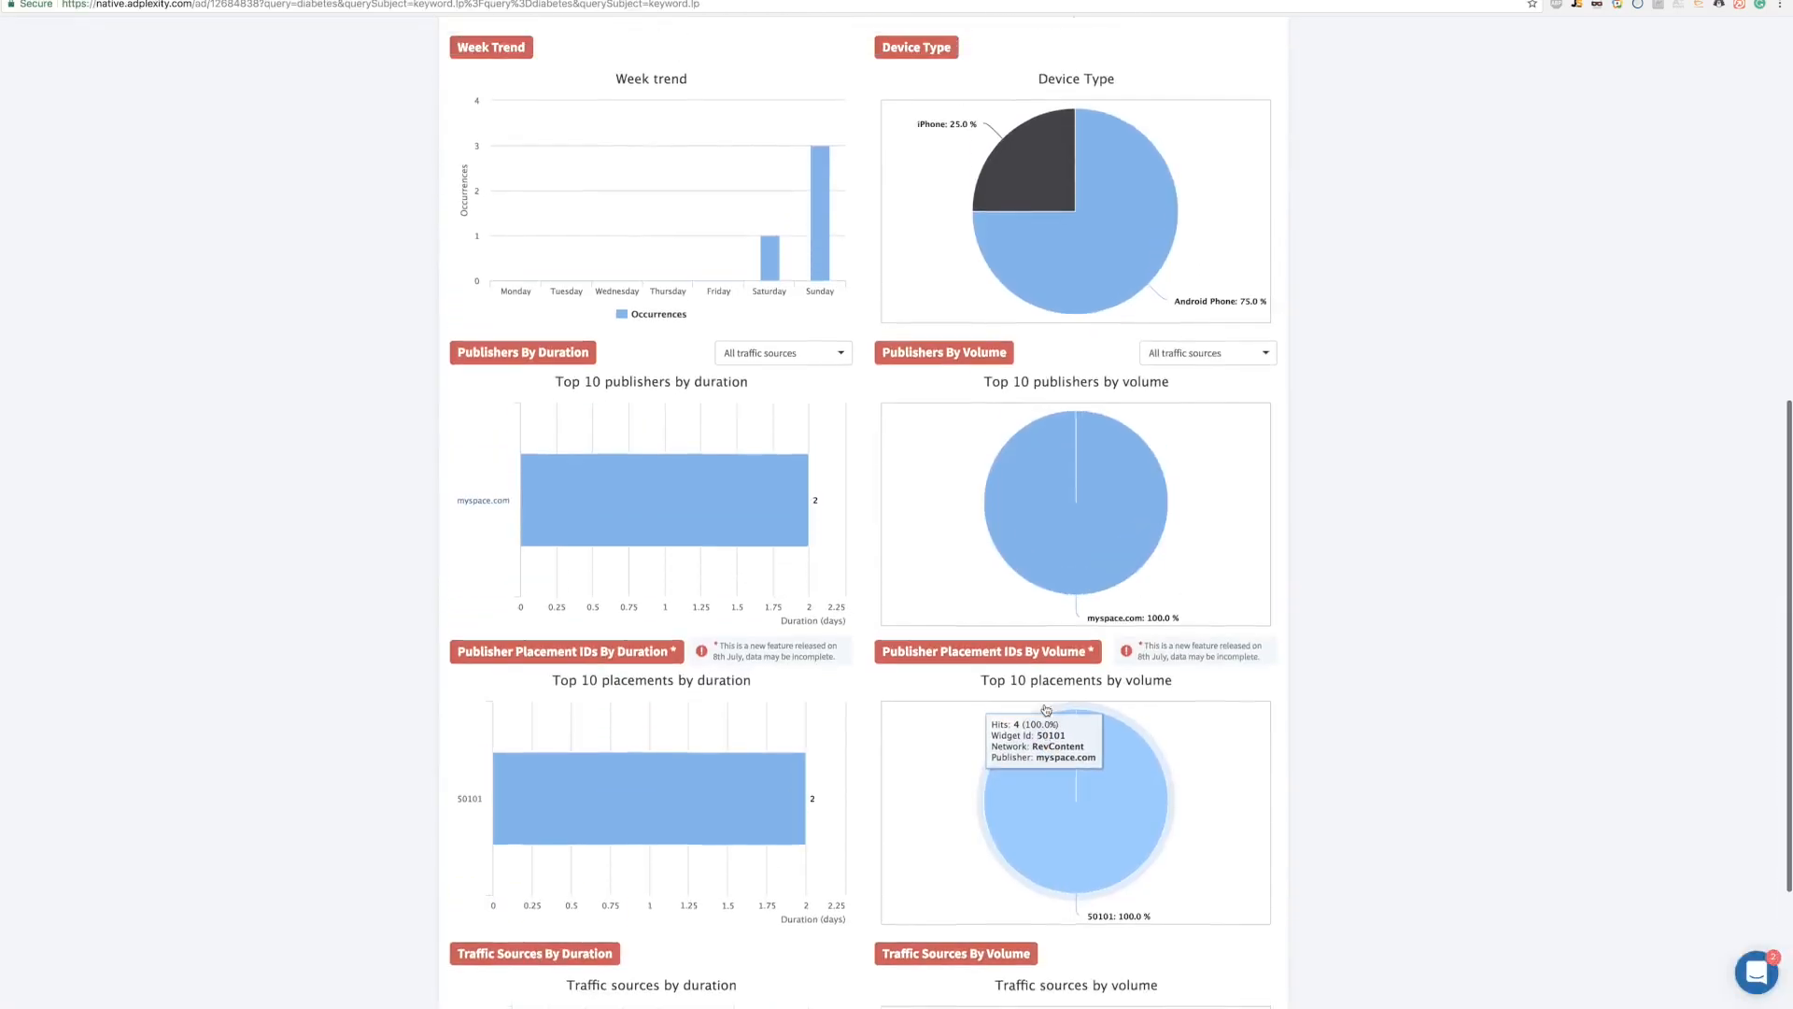
{"action": "scroll", "coordinate": [1039, 707], "scroll_direction": "down", "scroll_amount": 1}
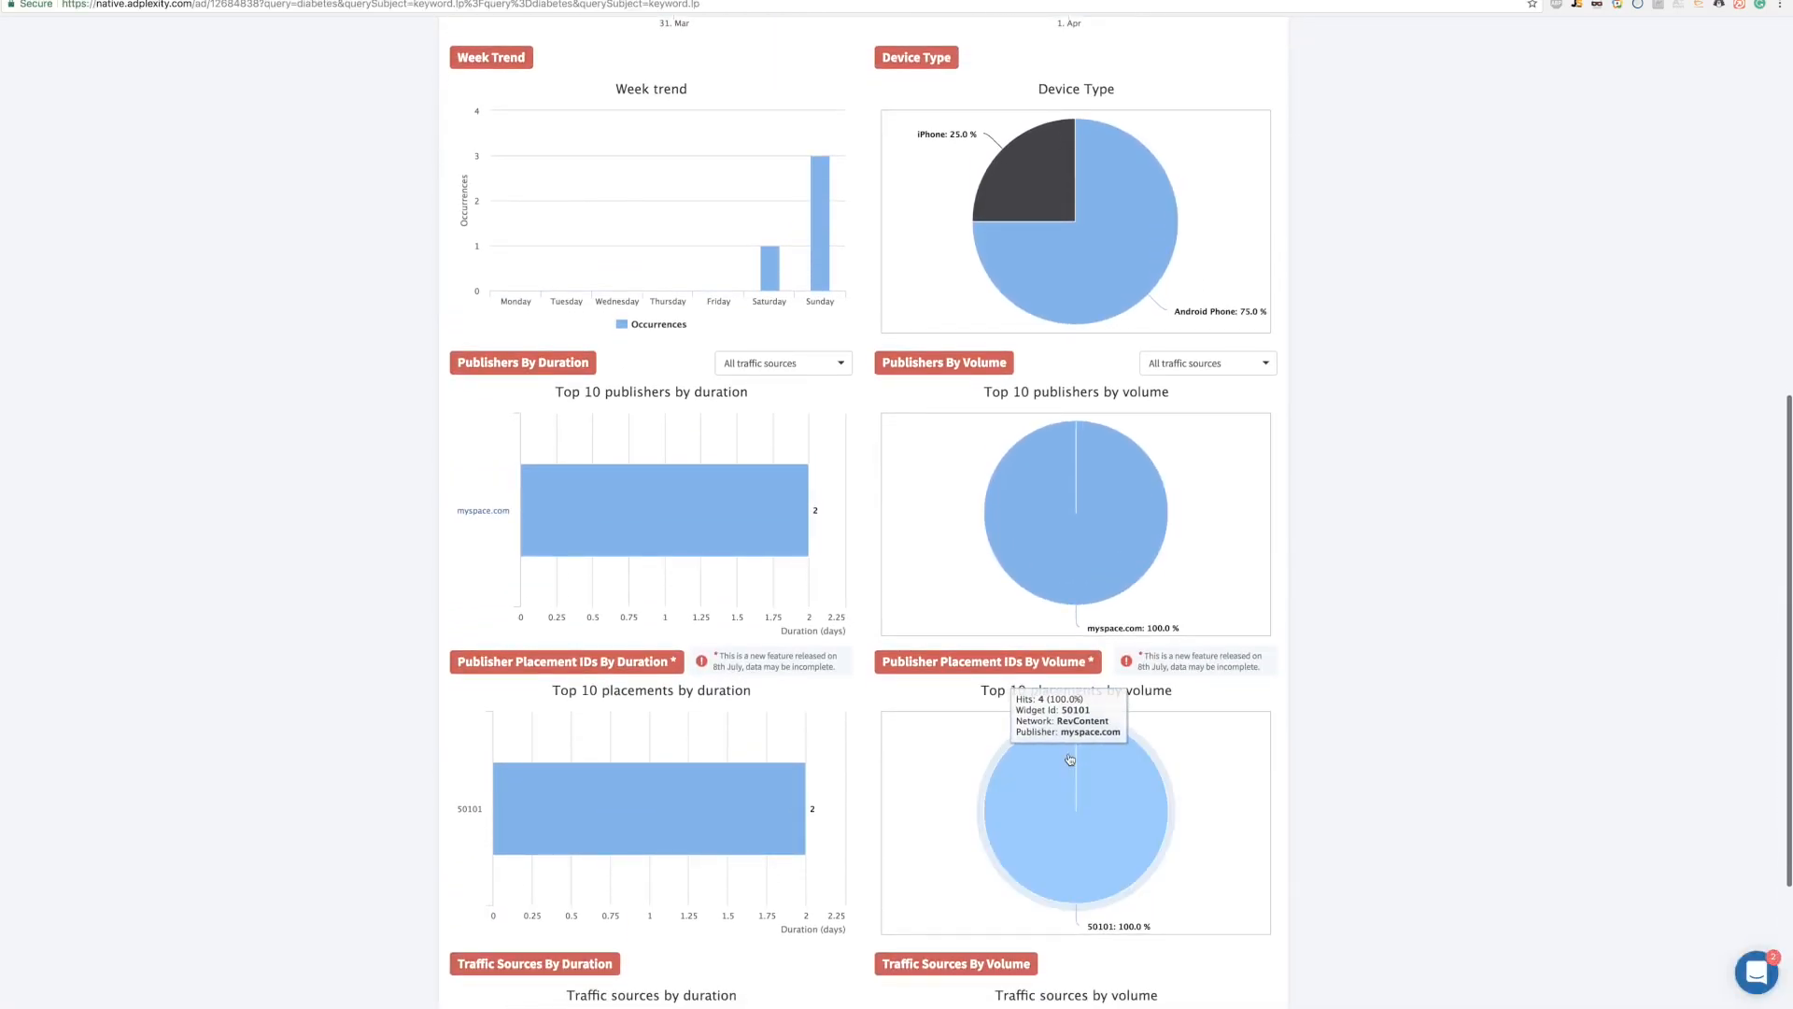
{"action": "scroll", "coordinate": [1029, 720], "scroll_direction": "up", "scroll_amount": 8}
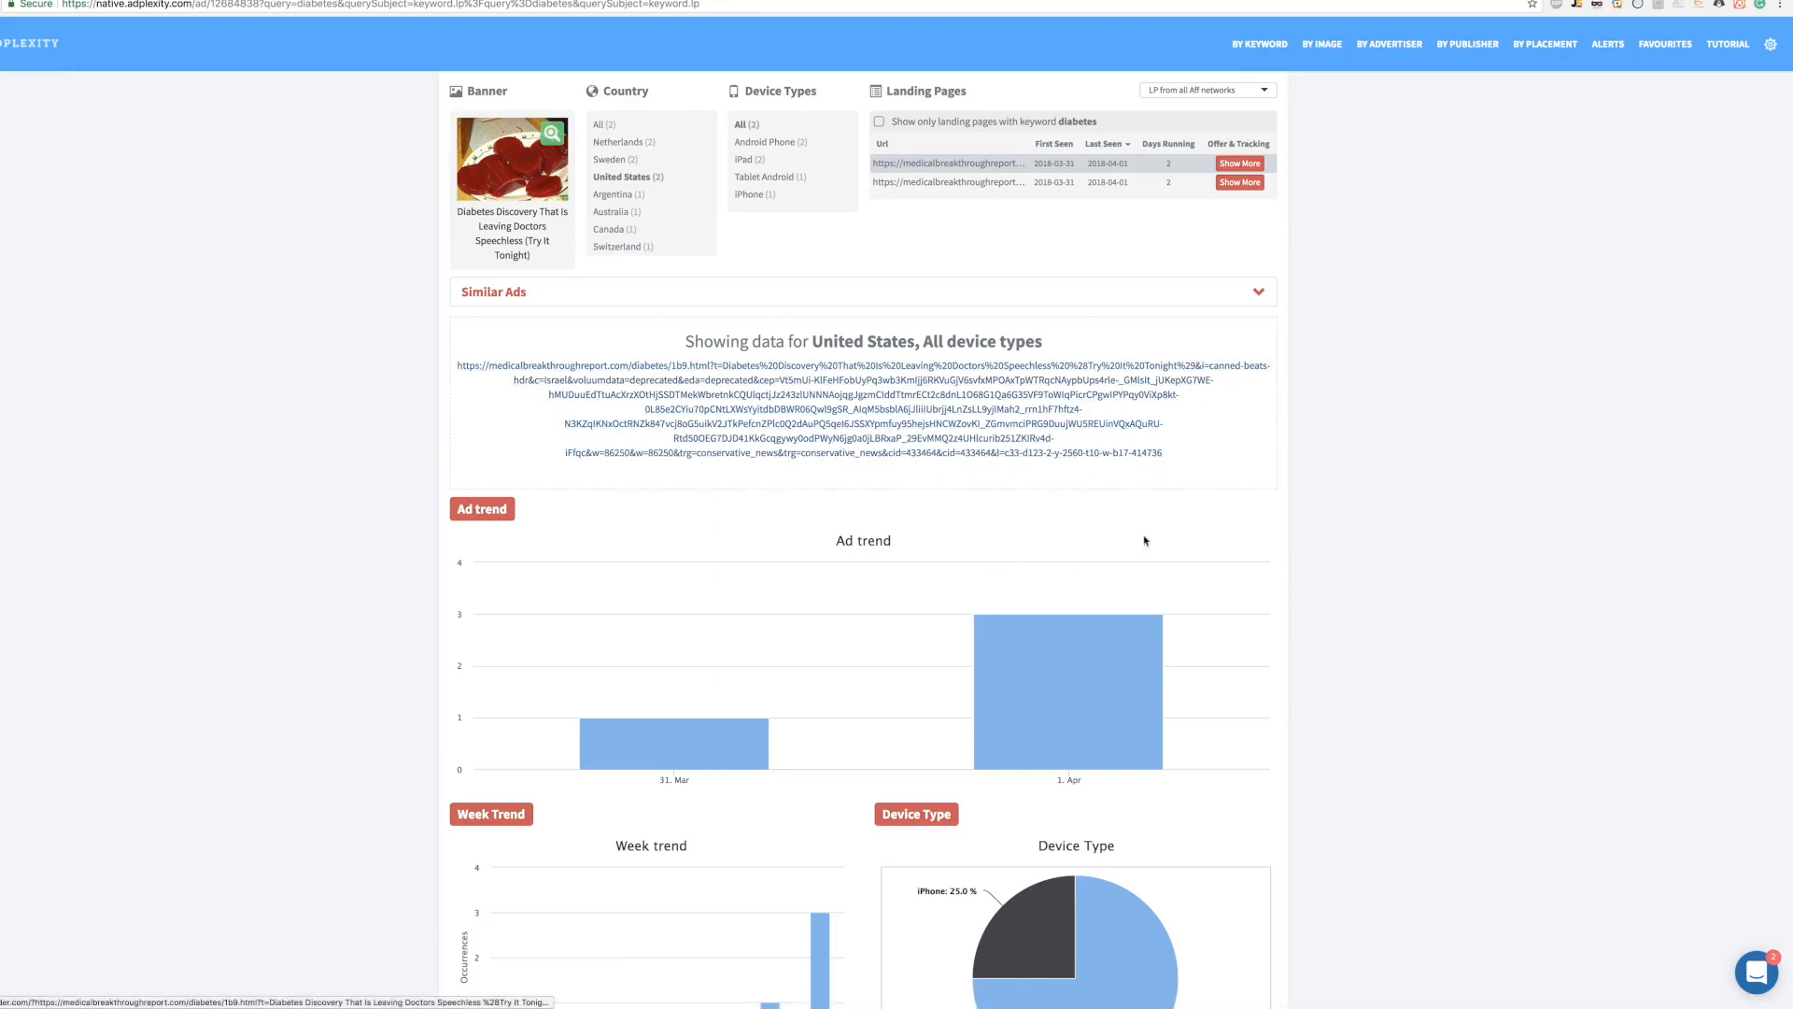
{"action": "scroll", "coordinate": [1445, 502], "scroll_direction": "down", "scroll_amount": 7}
{"action": "scroll", "coordinate": [1446, 502], "scroll_direction": "down", "scroll_amount": 3}
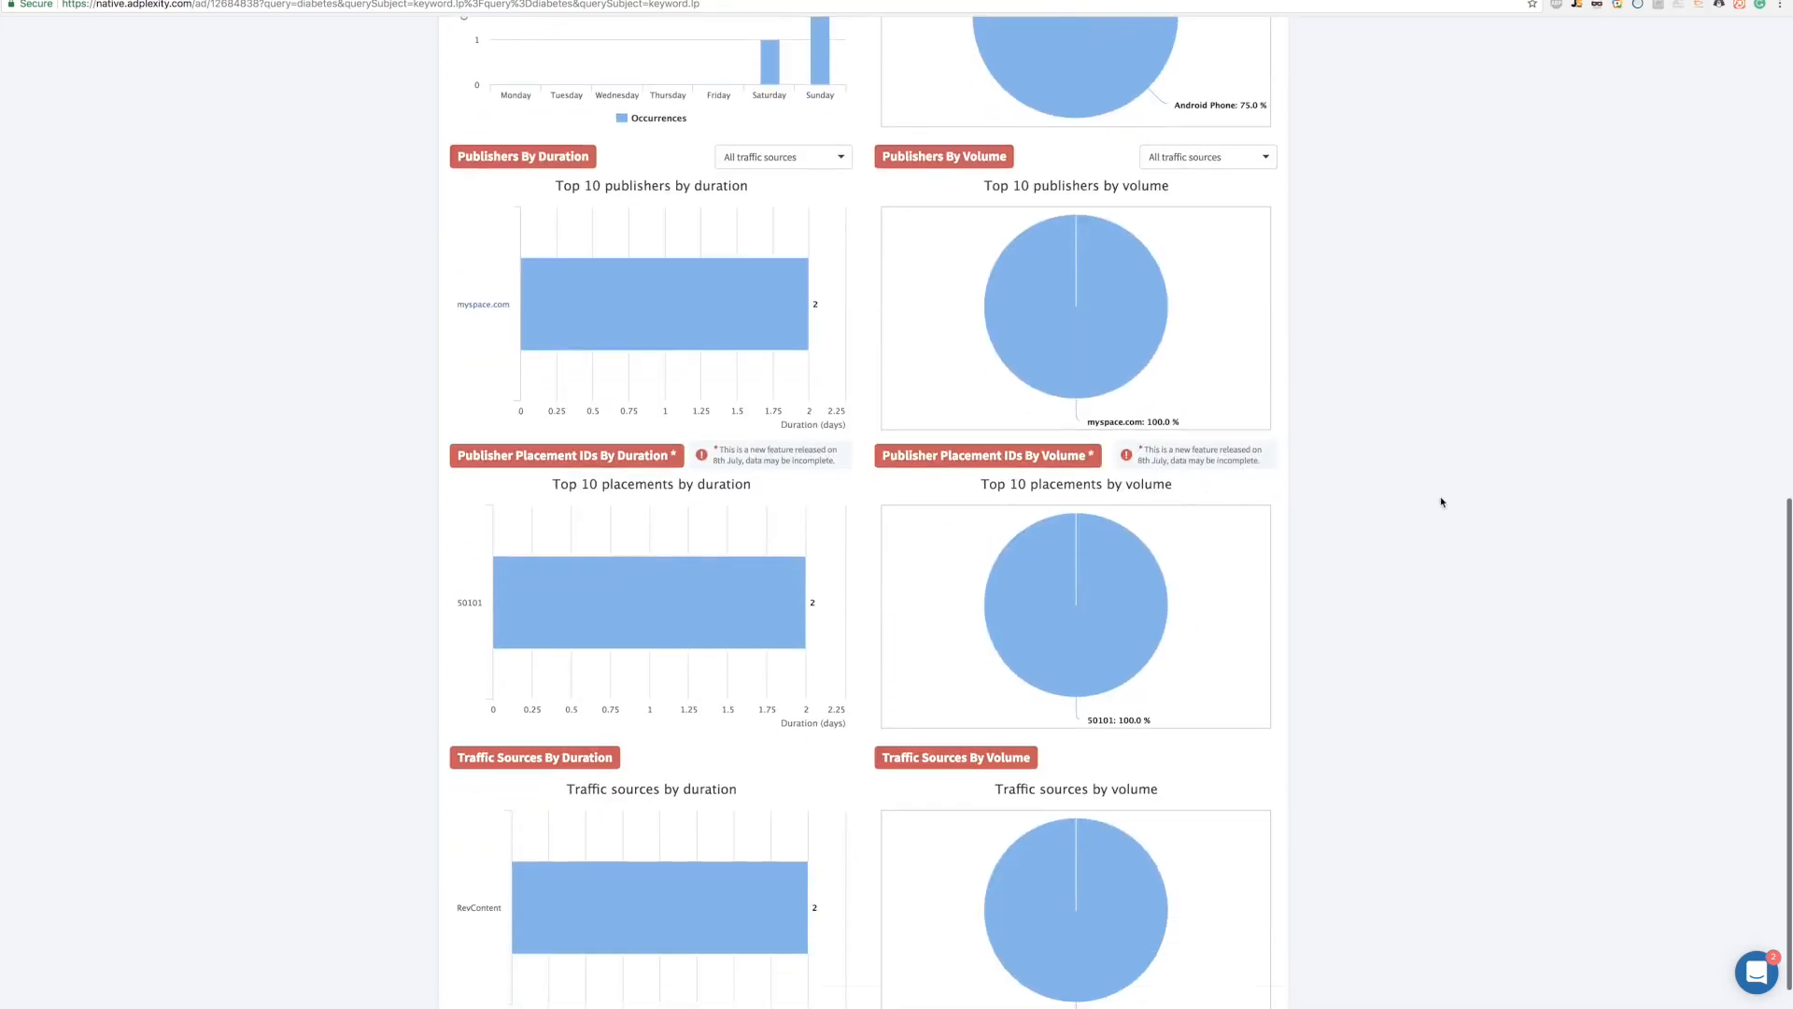
{"action": "mouse_move", "coordinate": [1129, 348]}
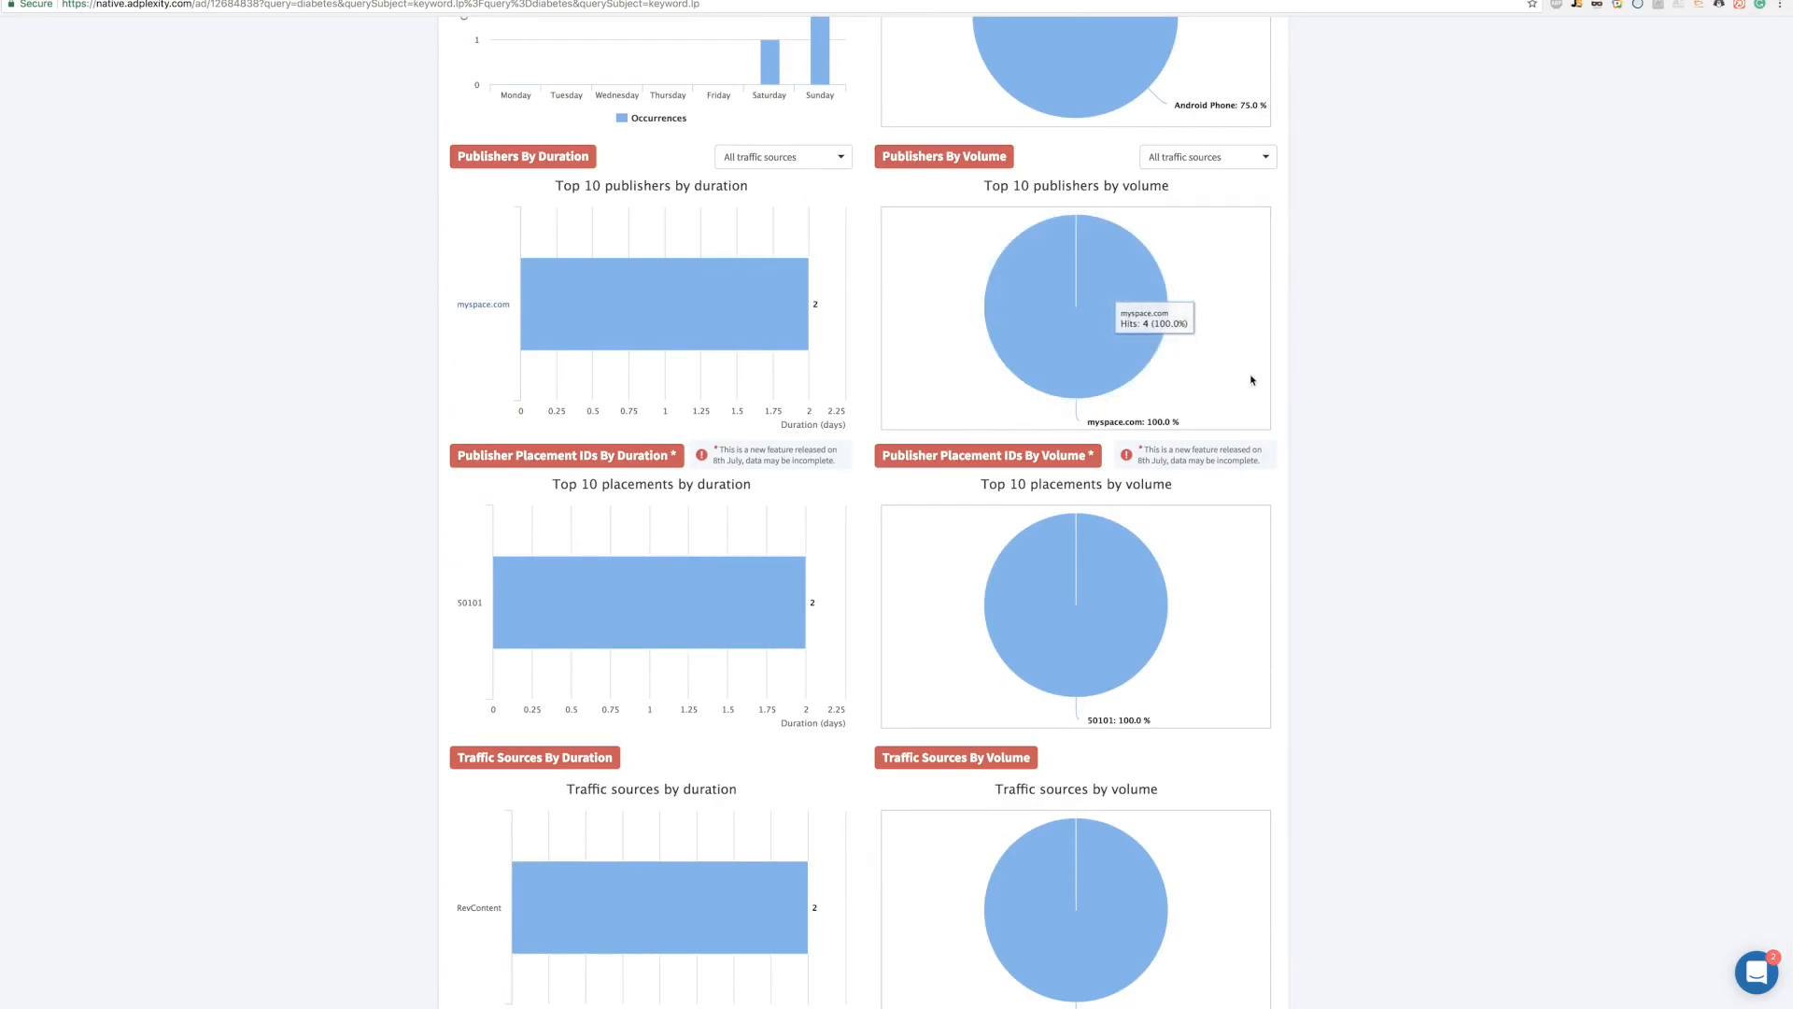
{"action": "scroll", "coordinate": [1243, 379], "scroll_direction": "up", "scroll_amount": 9}
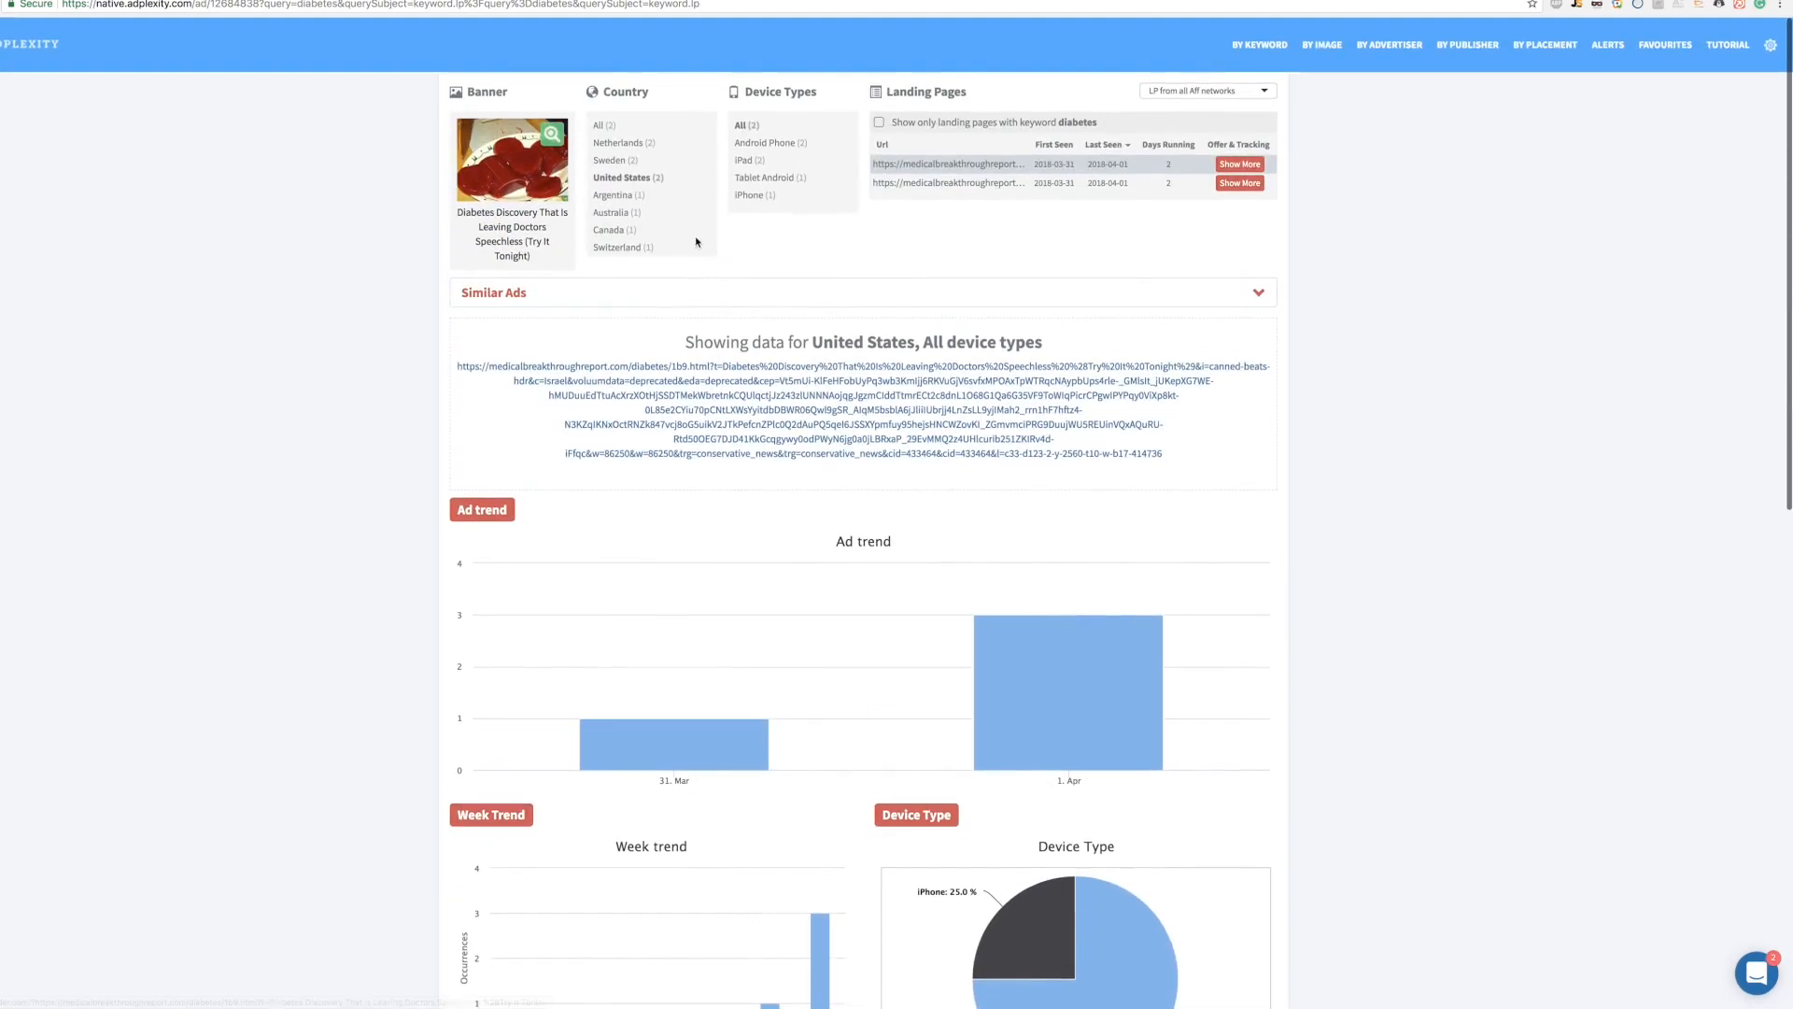
{"action": "scroll", "coordinate": [689, 380], "scroll_direction": "down", "scroll_amount": 11}
{"action": "mouse_move", "coordinate": [1096, 613]}
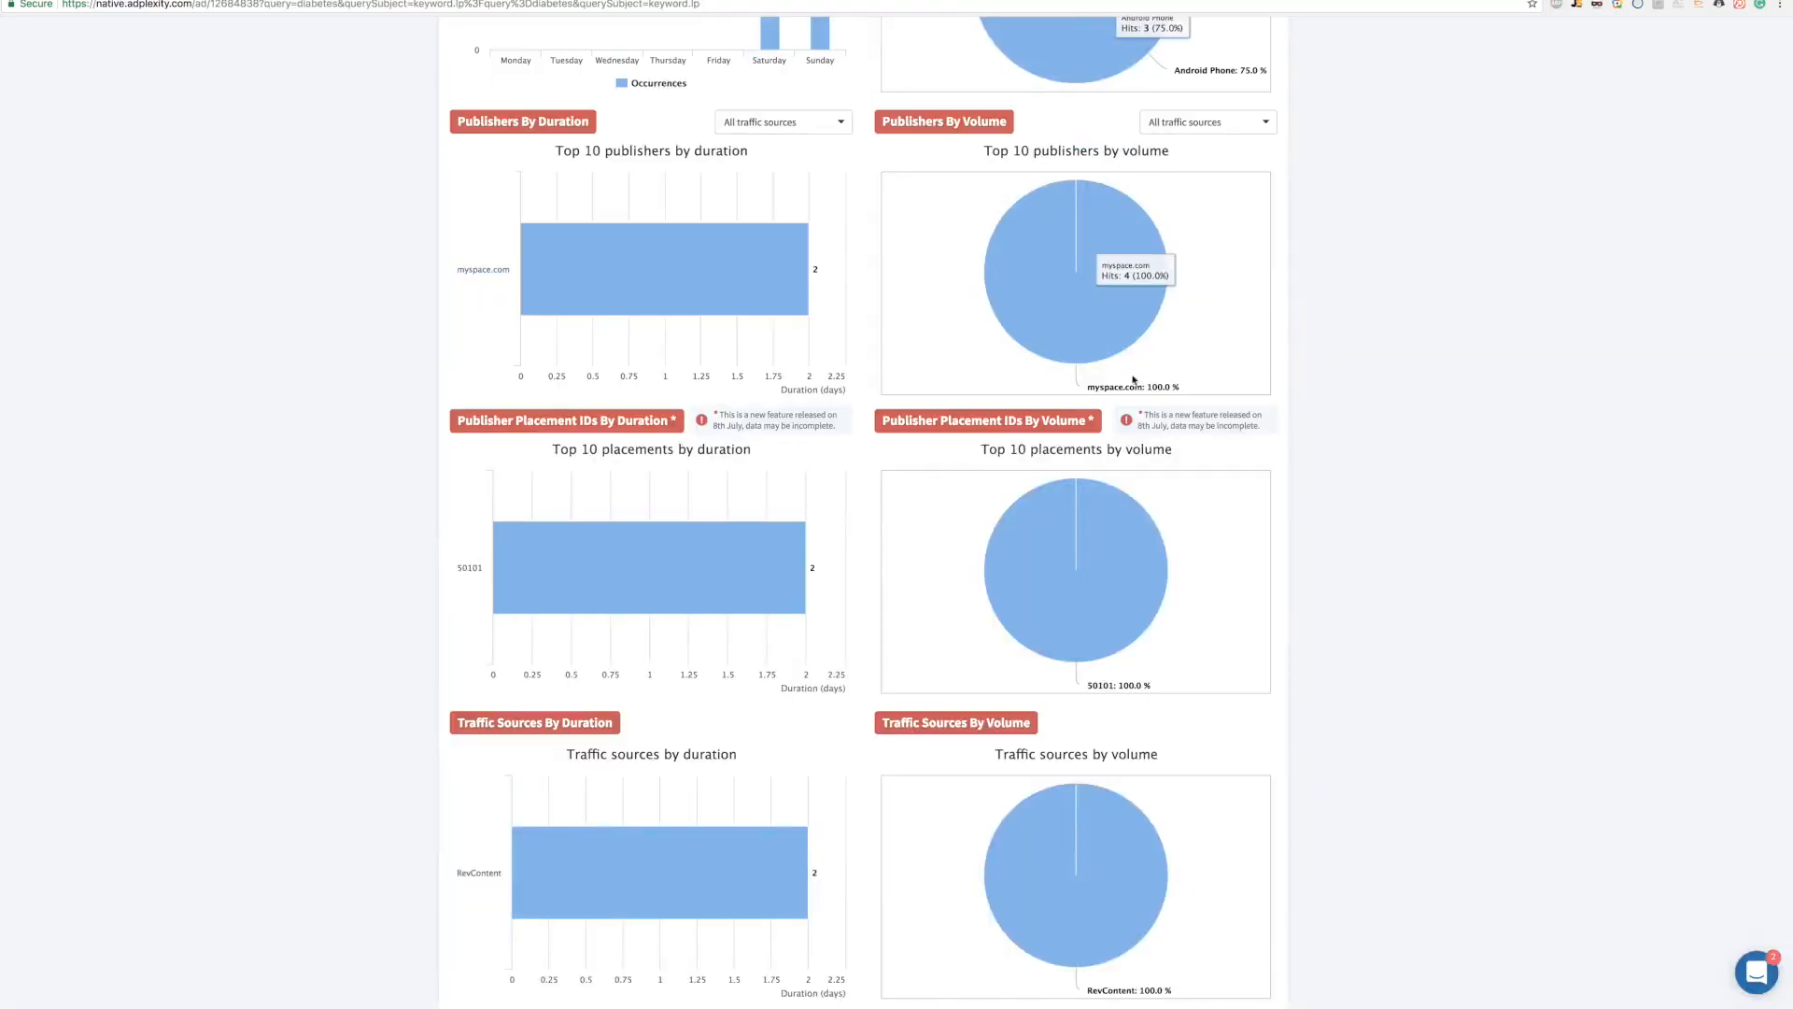
{"action": "scroll", "coordinate": [628, 289], "scroll_direction": "up", "scroll_amount": 10}
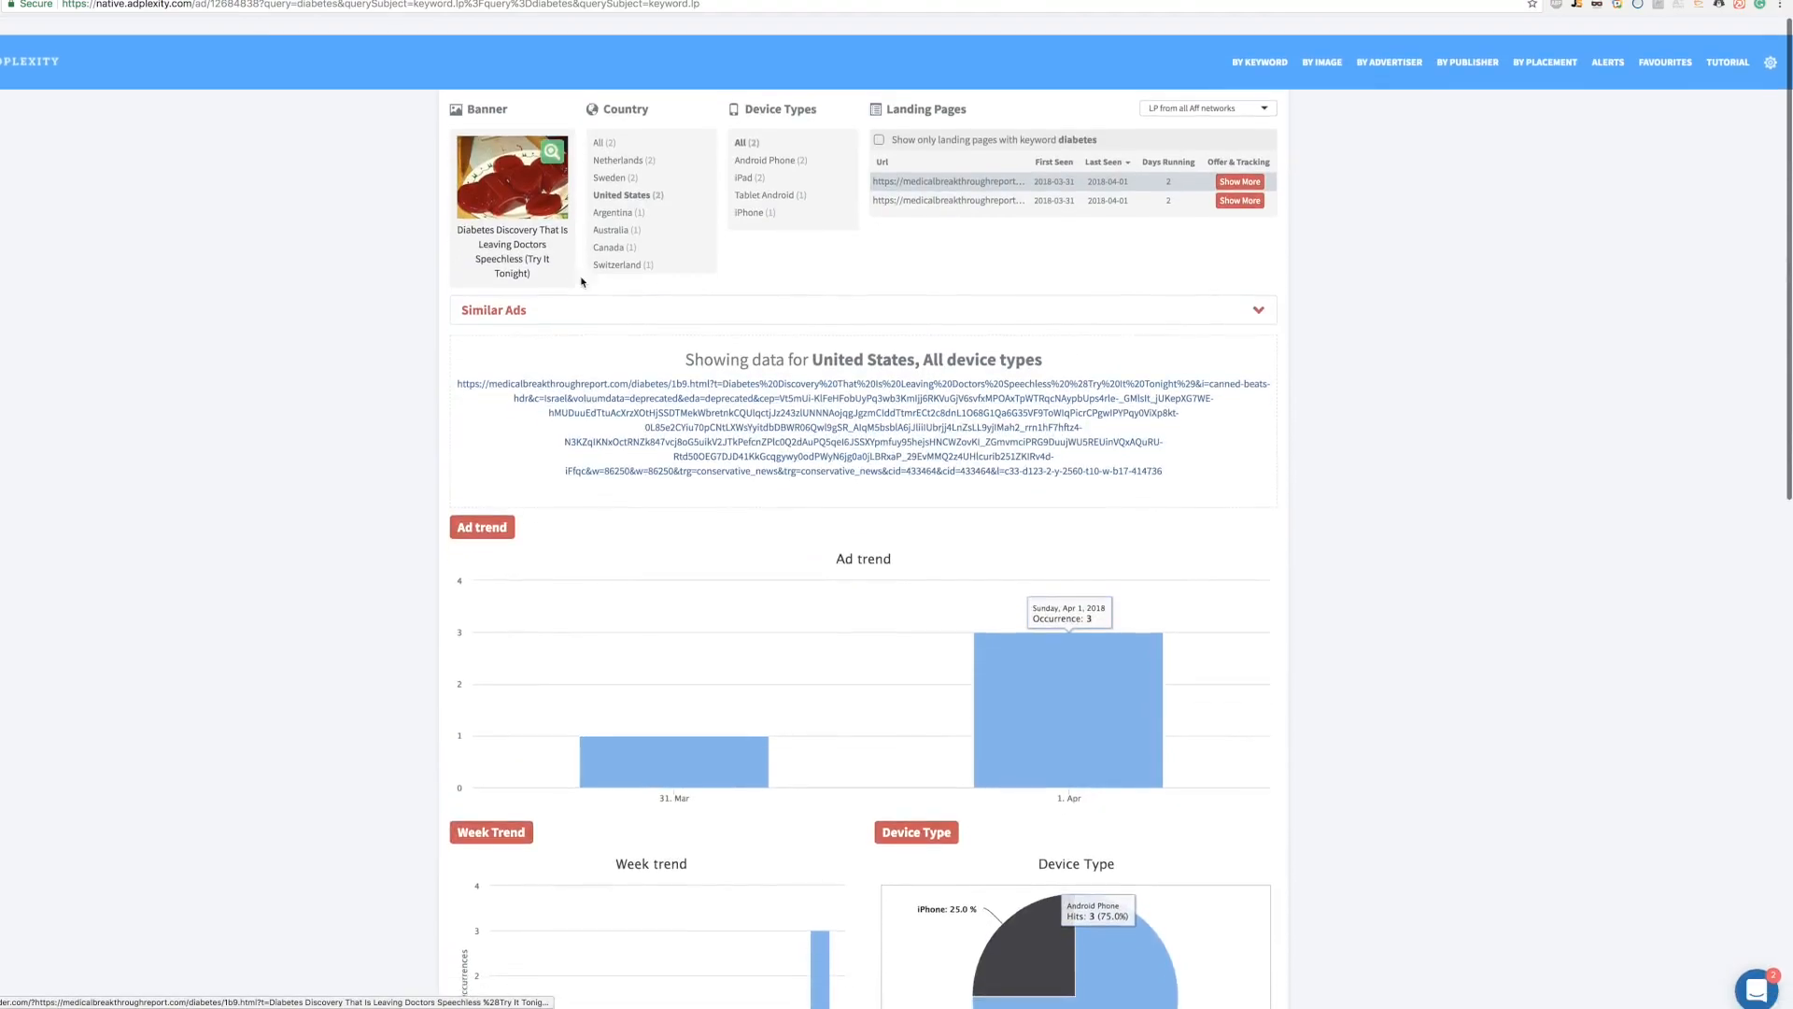
Step: Save the ad's red-jelly banner image to the Desktop as a JPEG, then select the ad's caption
{"action": "left_click", "coordinate": [521, 166]}
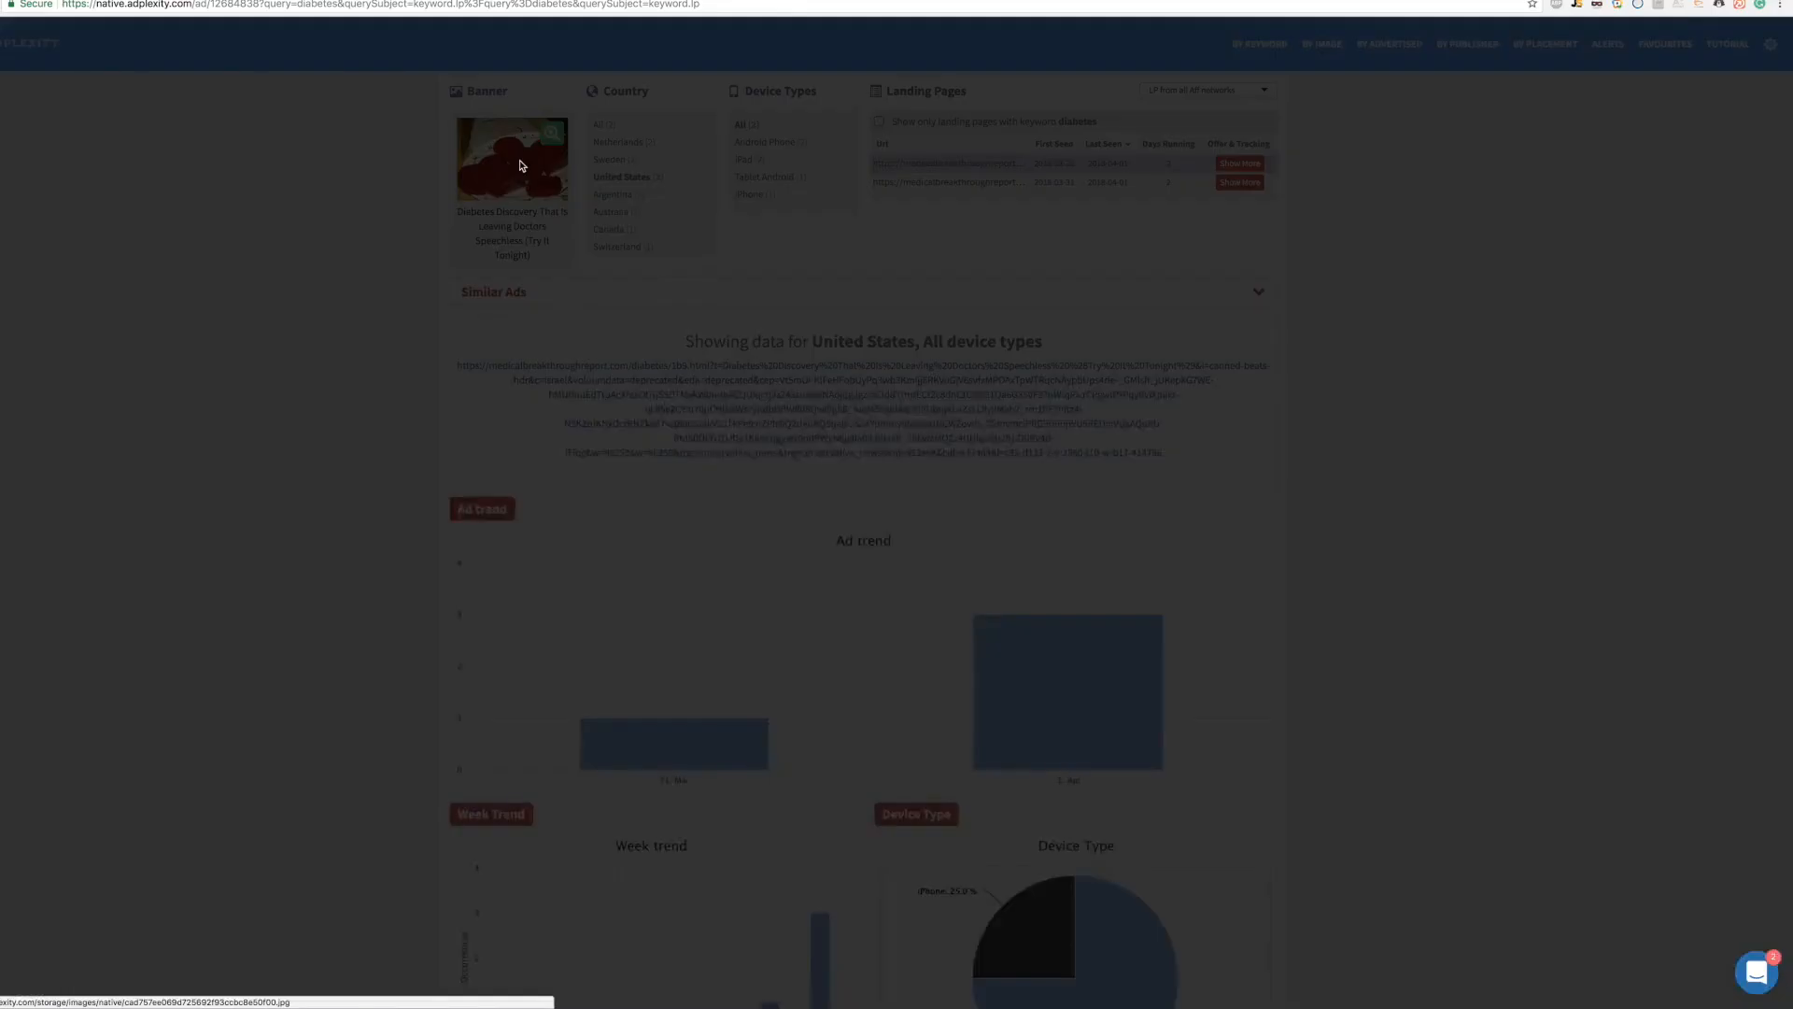
{"action": "right_click", "coordinate": [773, 447]}
{"action": "left_click", "coordinate": [810, 464]}
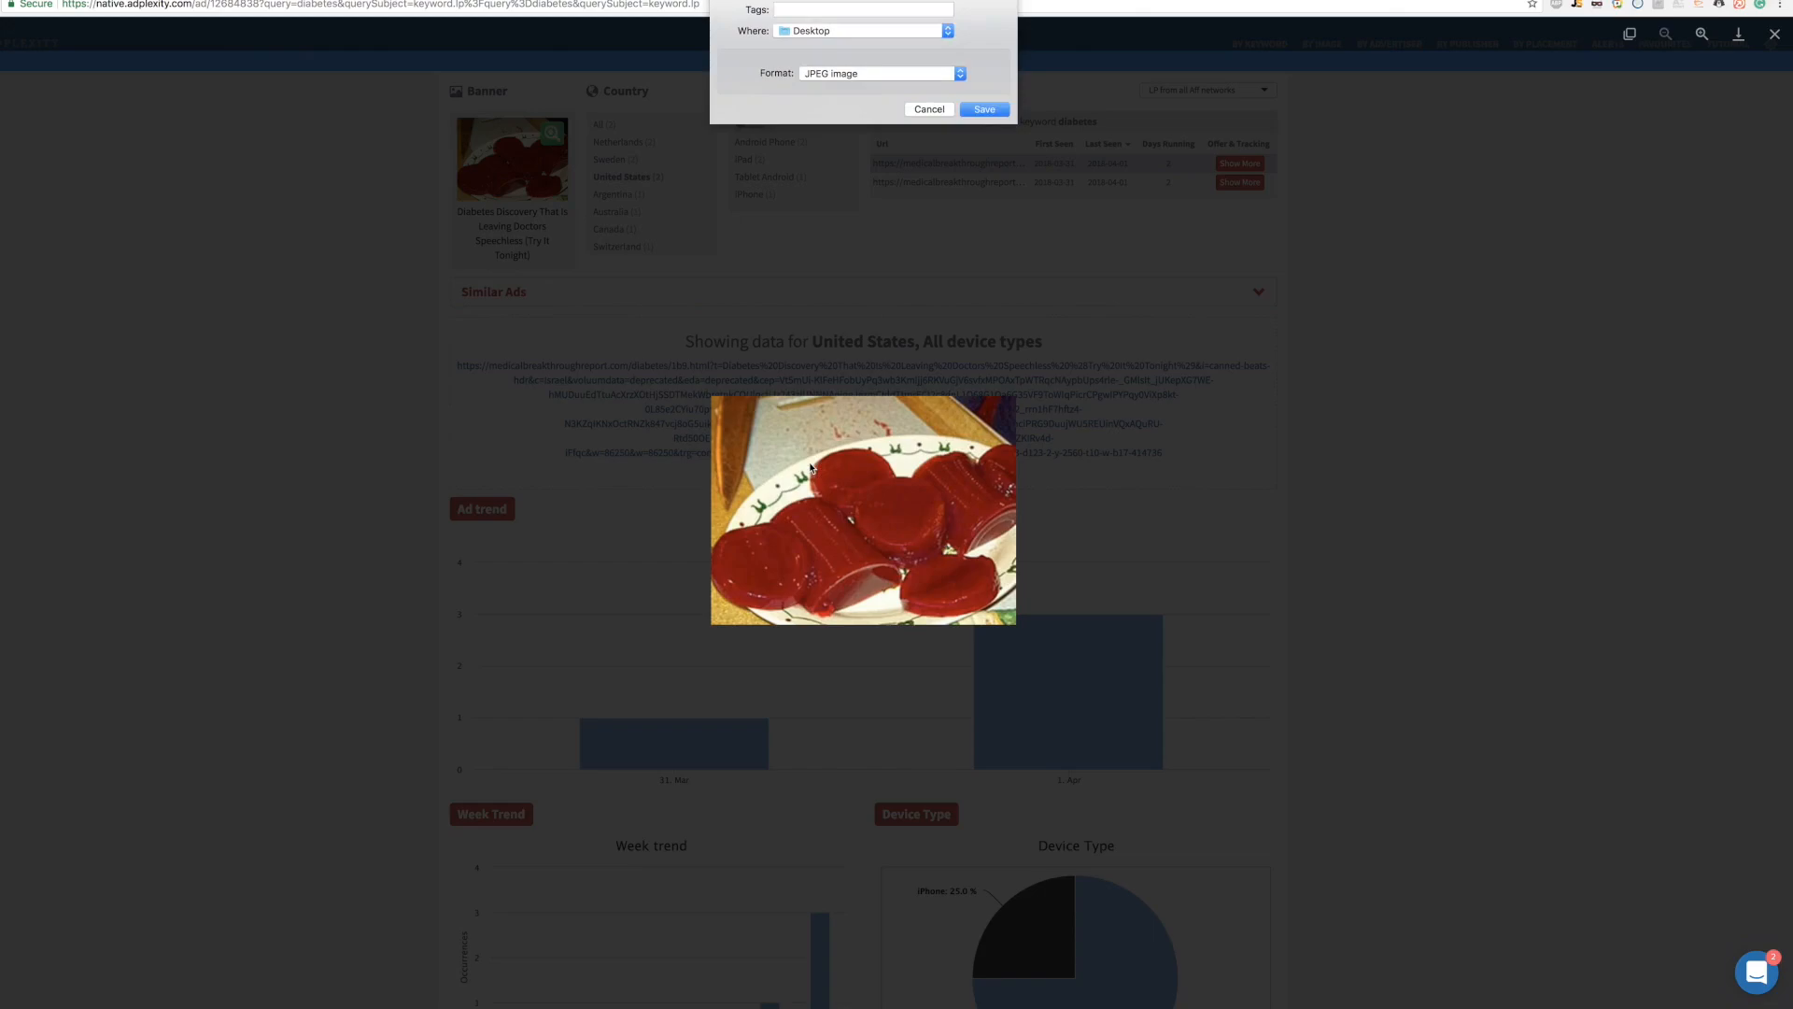
{"action": "key", "text": "Return"}
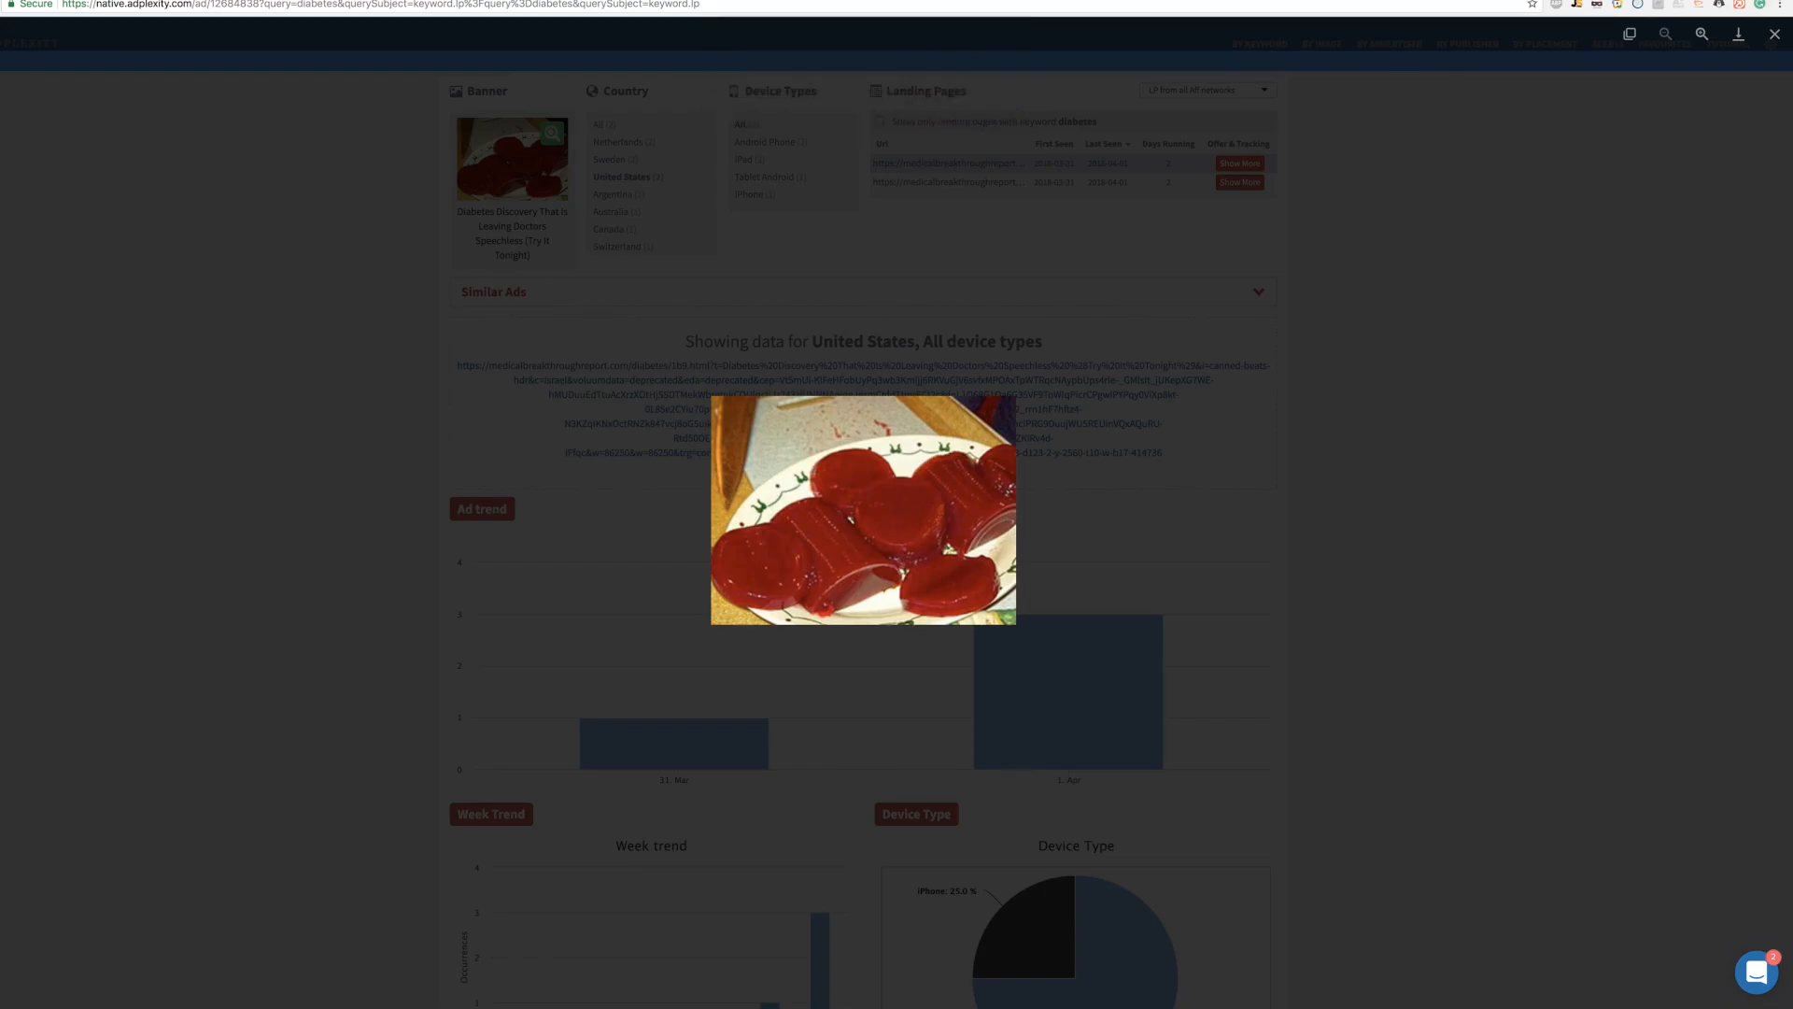
{"action": "left_click", "coordinate": [735, 211]}
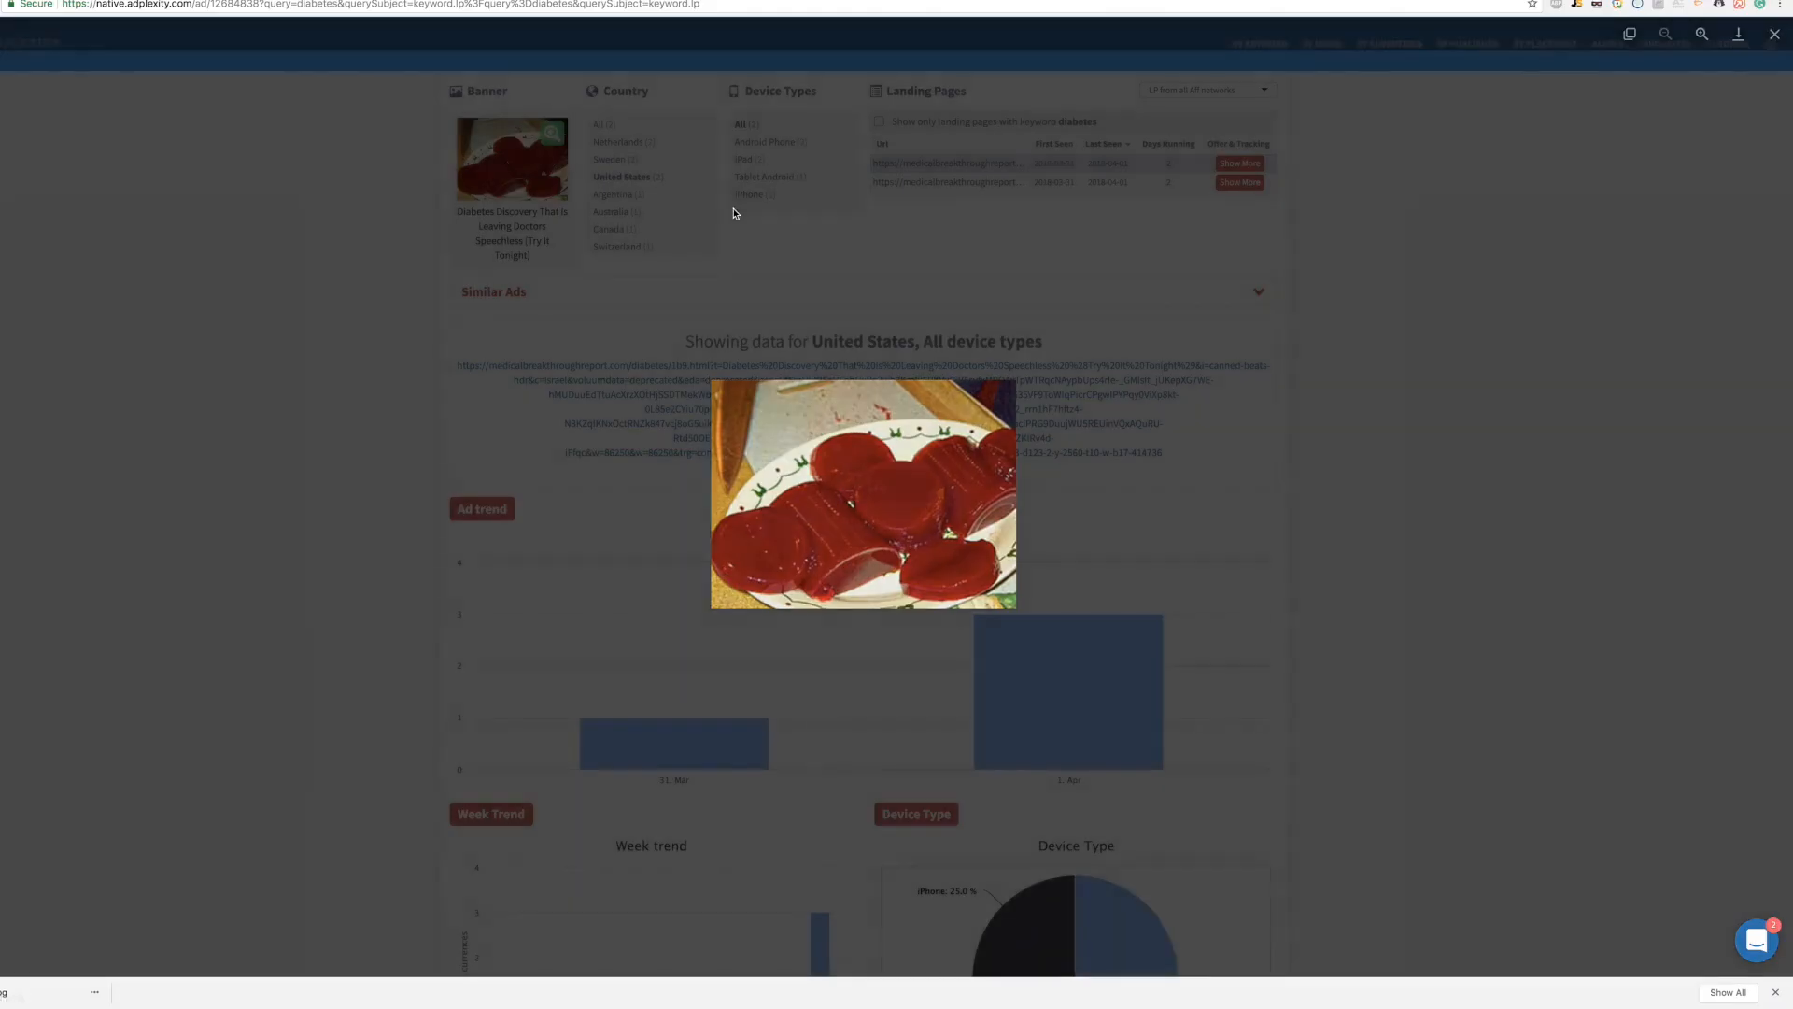
{"action": "left_click_drag", "start_coordinate": [511, 250], "coordinate": [451, 209]}
{"action": "key", "text": "super+c"}
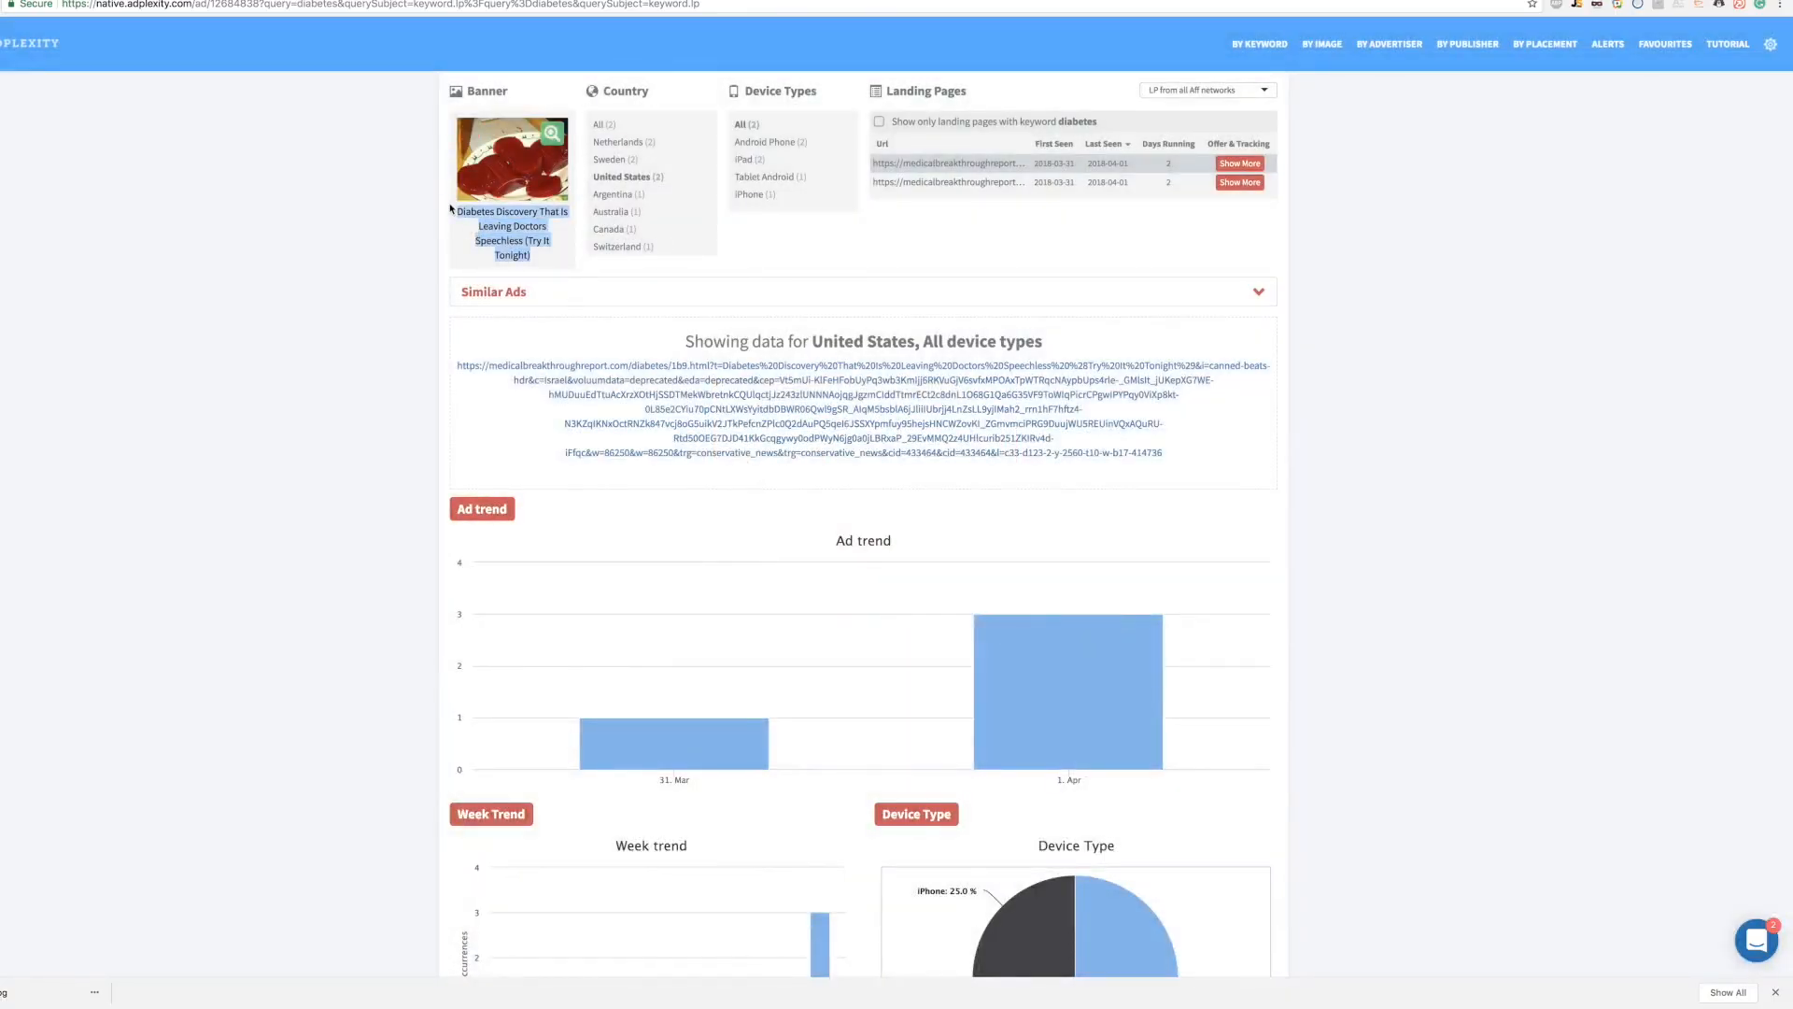
Step: Paste the diabetes caption as the headline, brand it Constitutional Health, and pick the saved jelly image
{"action": "key", "text": "ctrl+Tab"}
{"action": "key", "text": "super+v"}
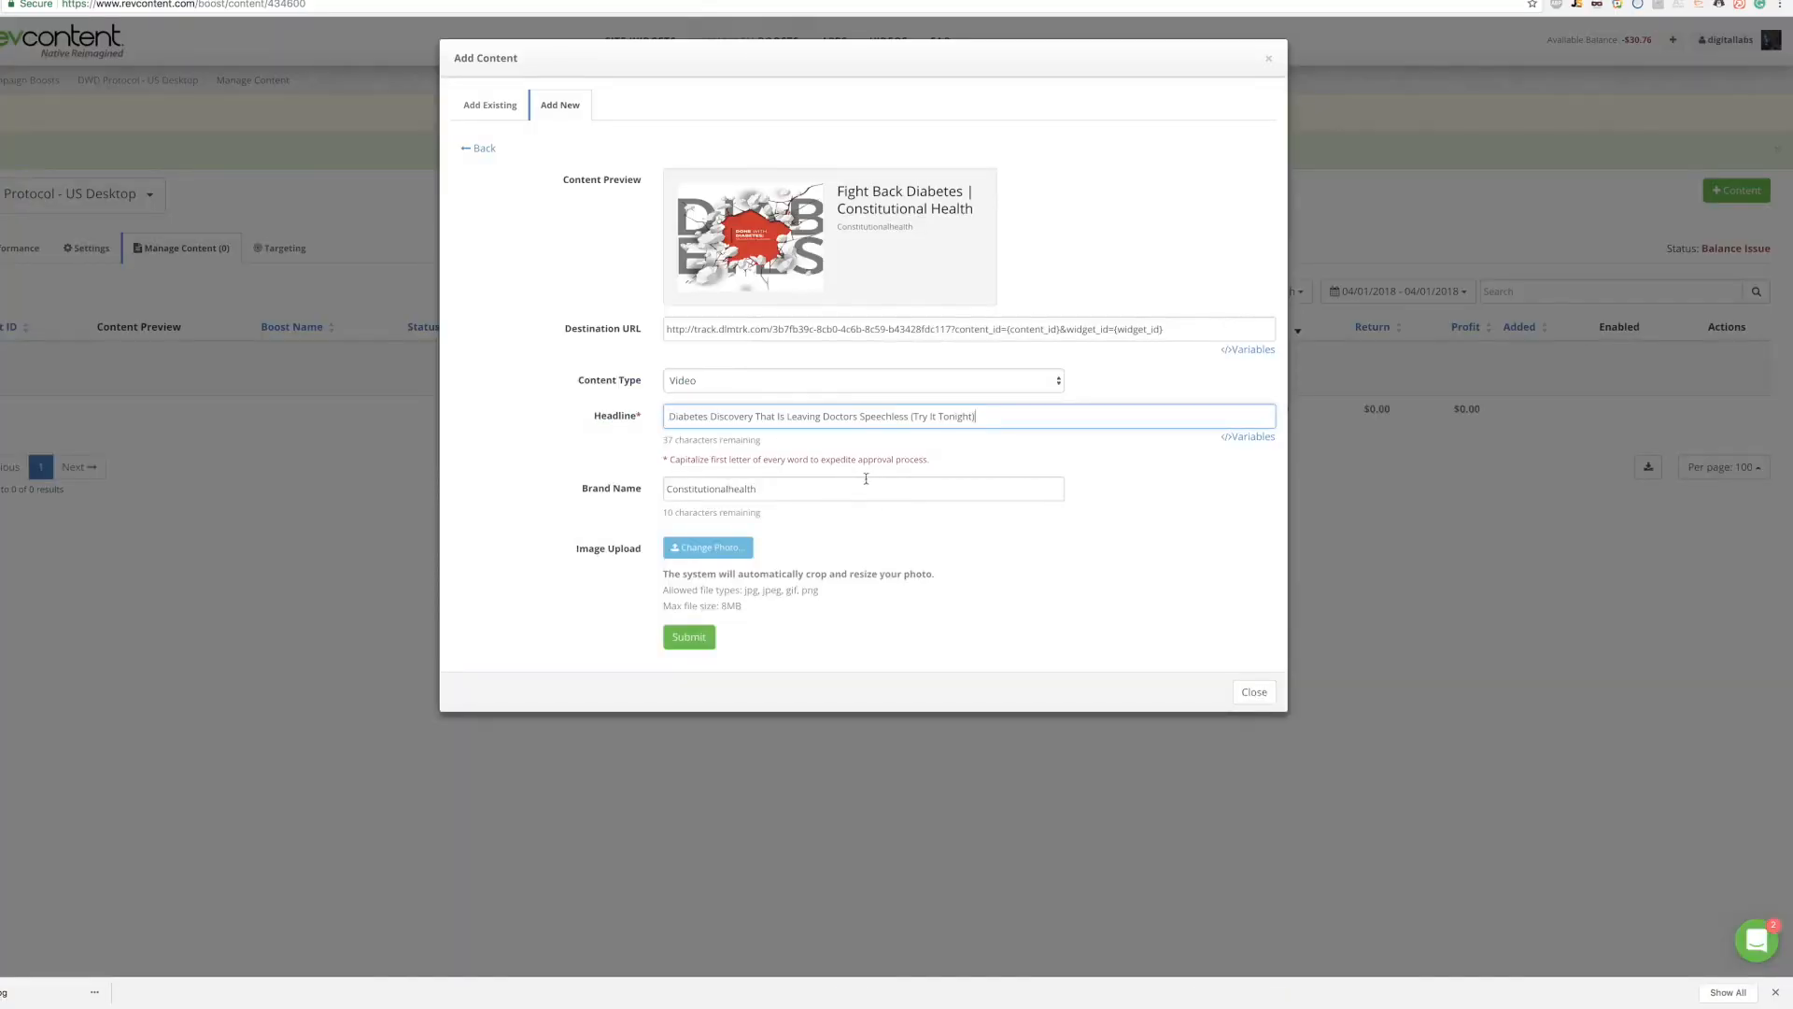
{"action": "double_click", "coordinate": [737, 493]}
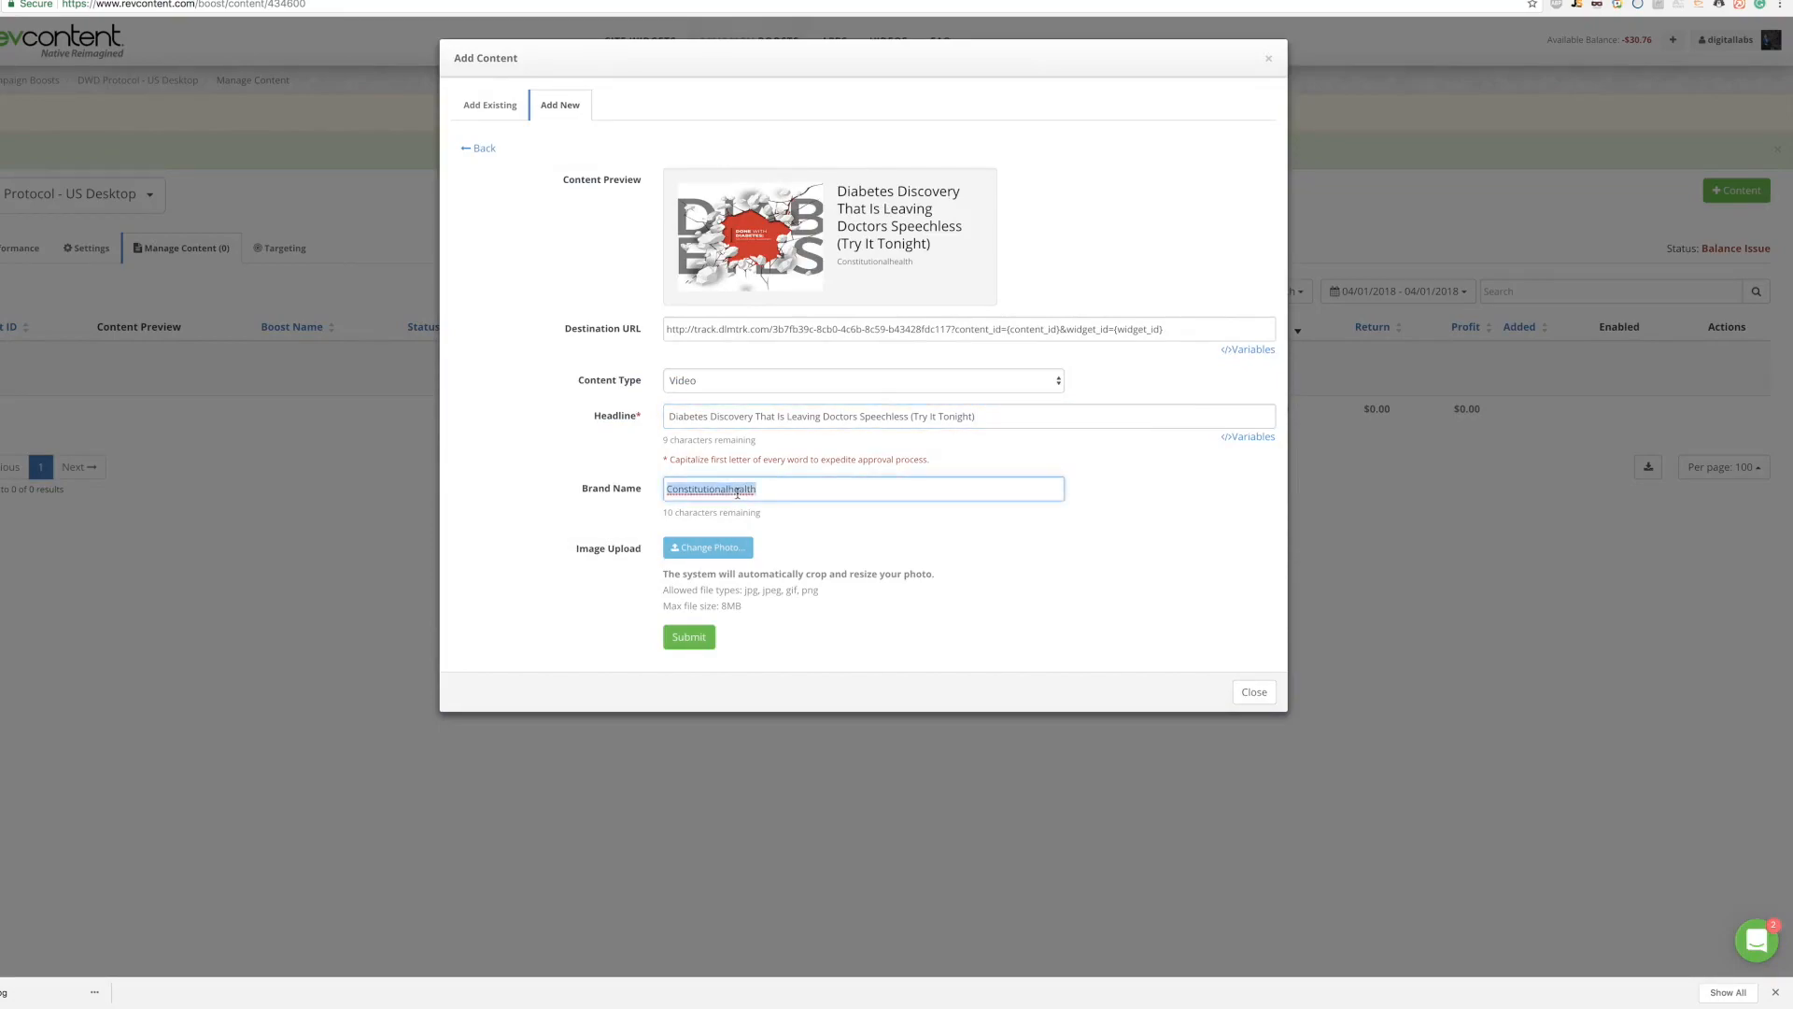
{"action": "type", "text": "Con"}
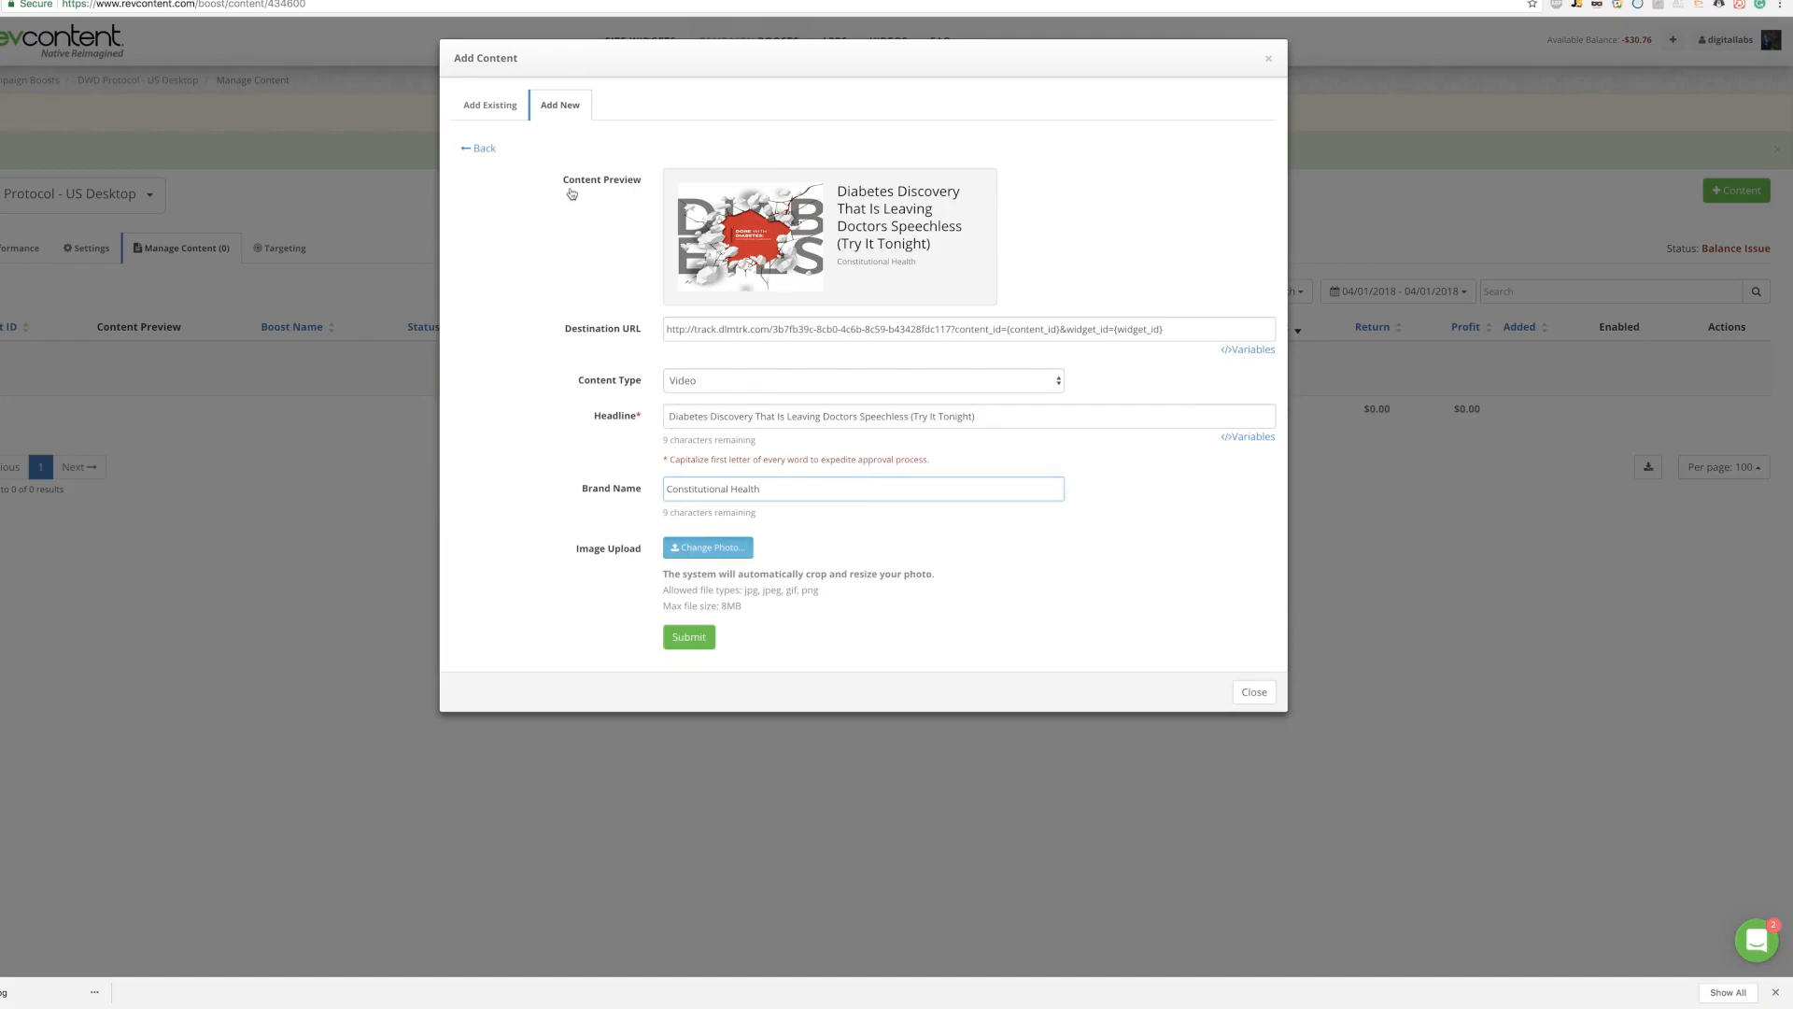
{"action": "double_click", "coordinate": [775, 24]}
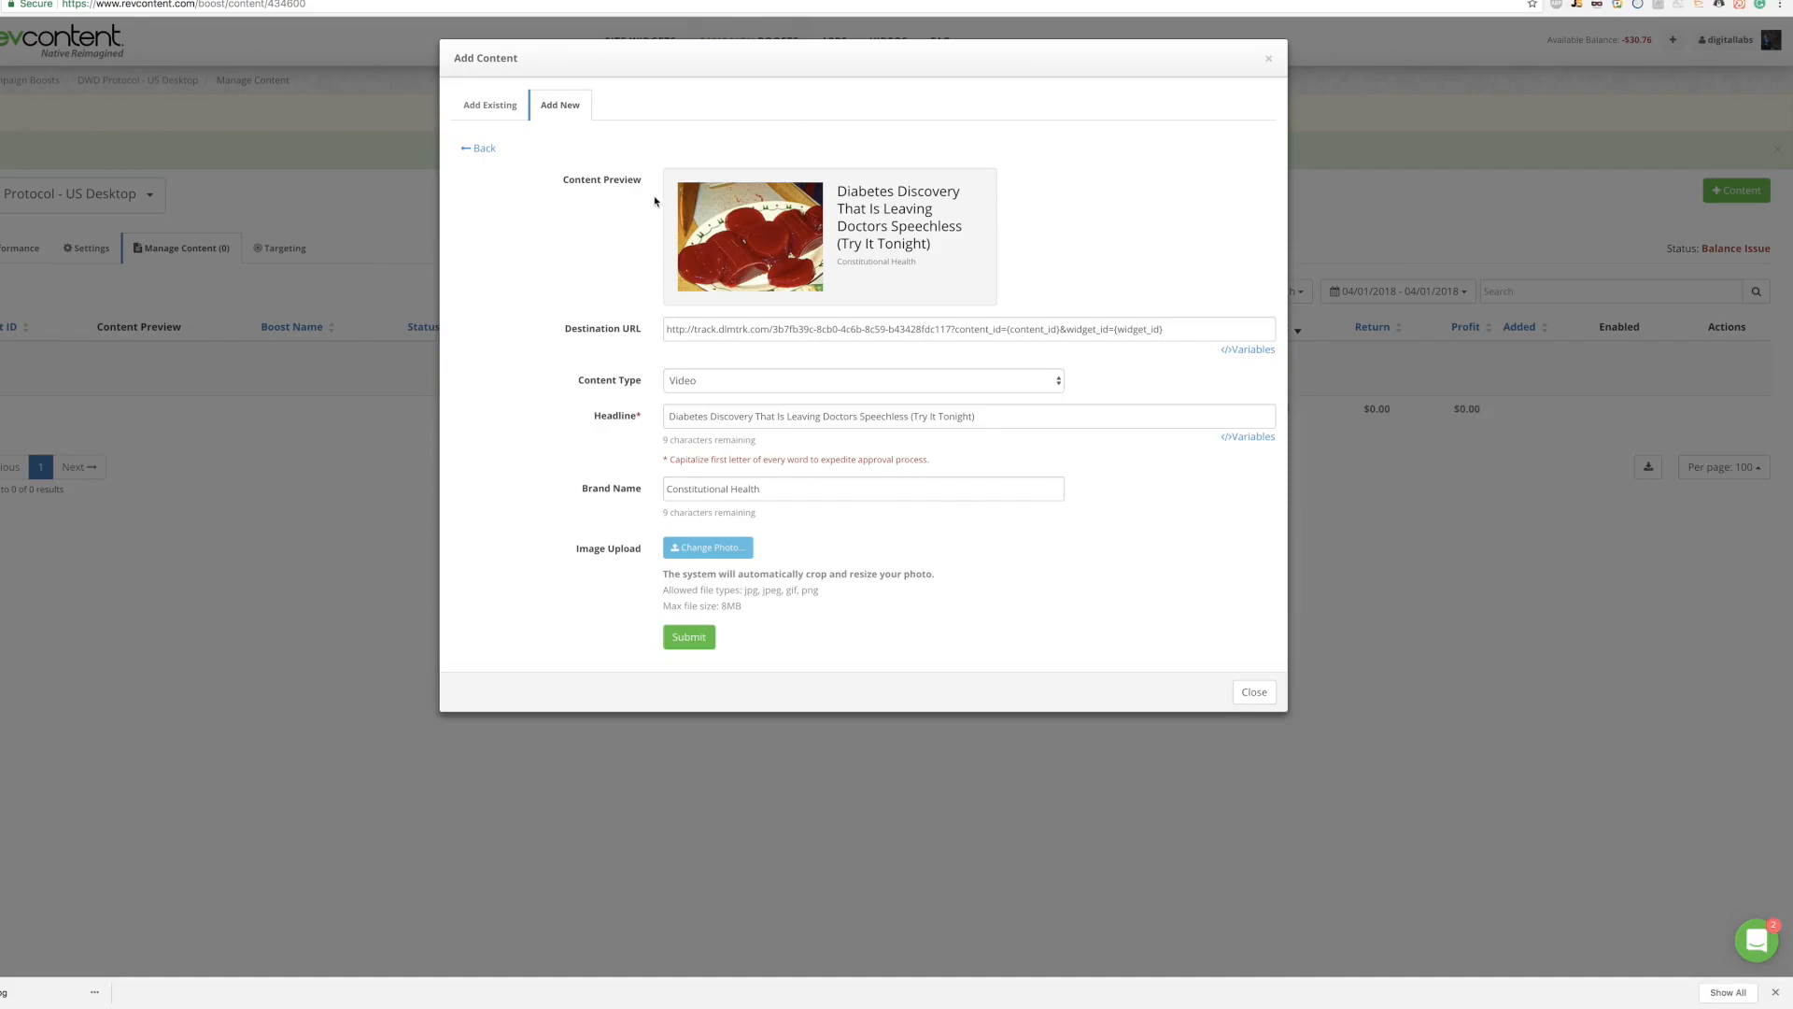
Step: Submit the Diabetes Discovery ad from the Add Content dialog
{"action": "left_click", "coordinate": [700, 642]}
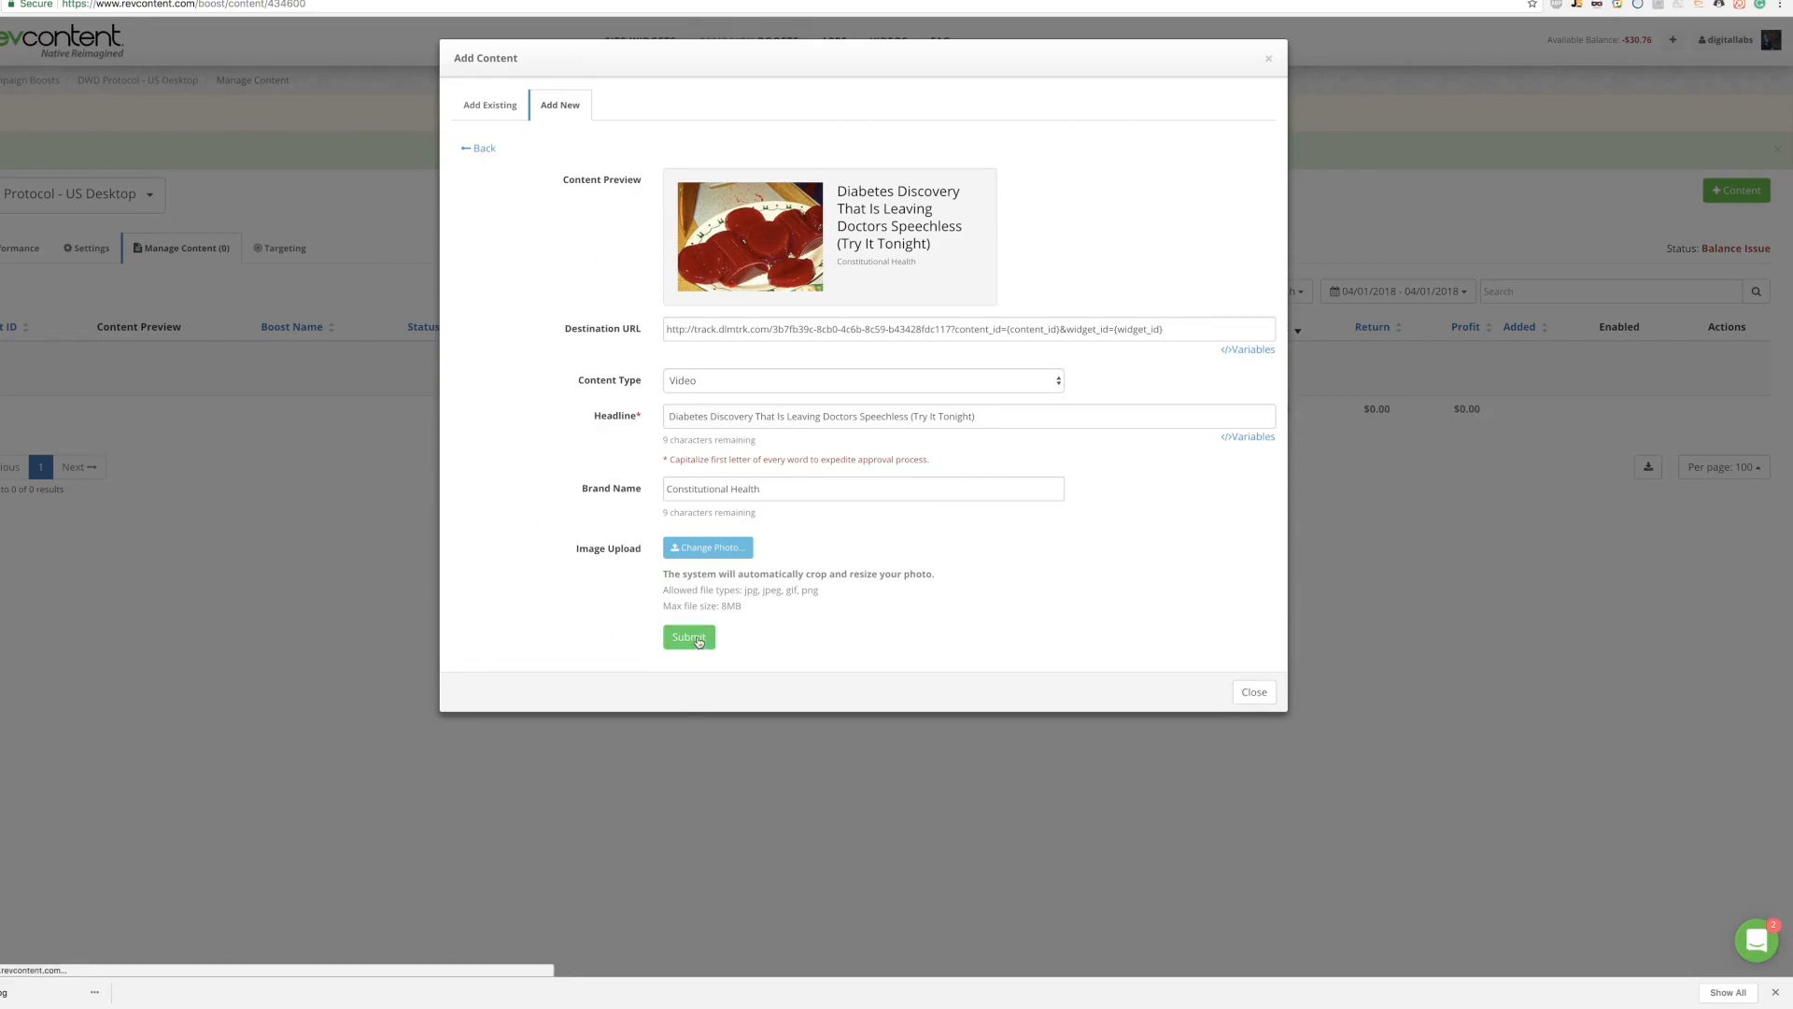